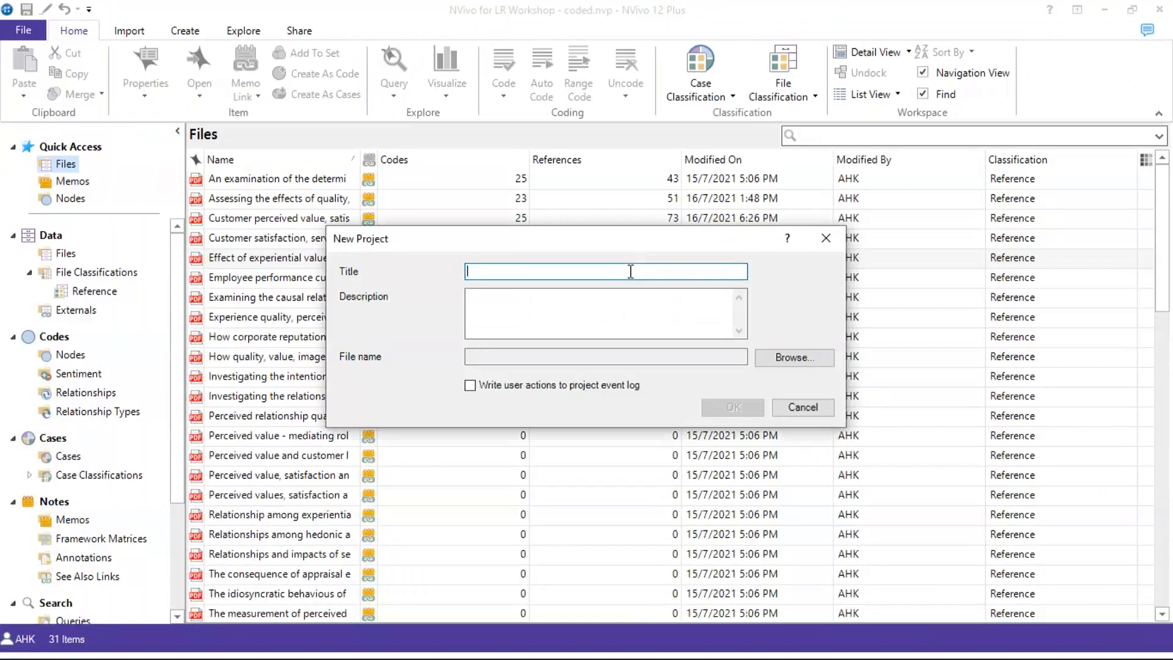
Create a new project titled 'Test' that writes user actions to the project event log
type("Test")
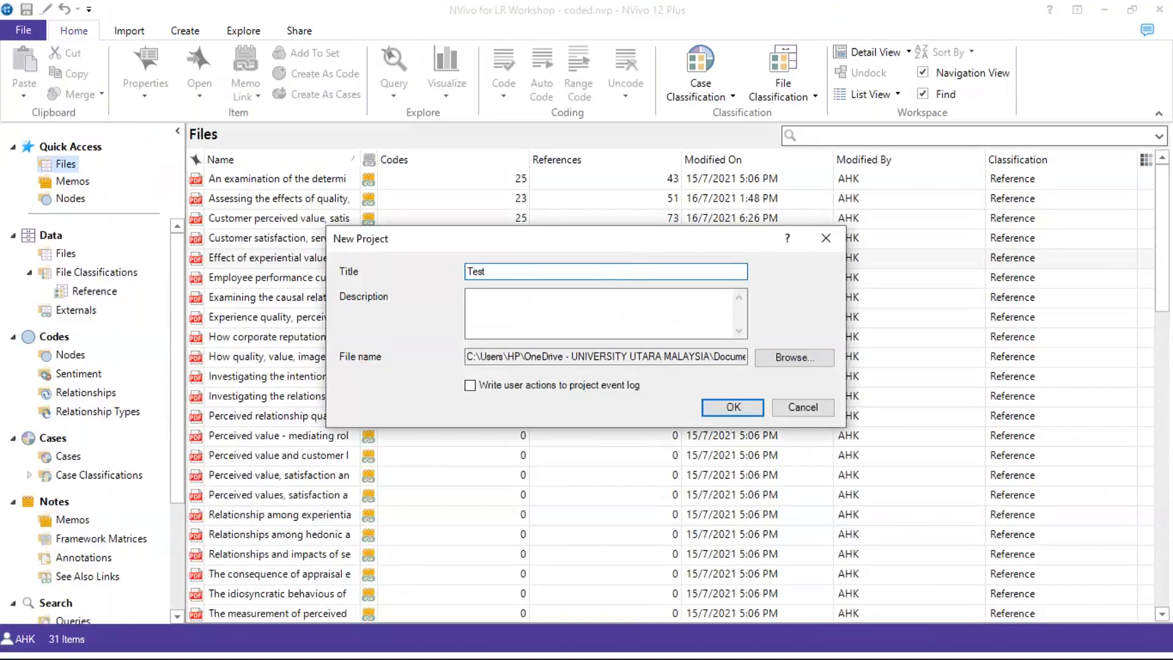
left_click(594, 321)
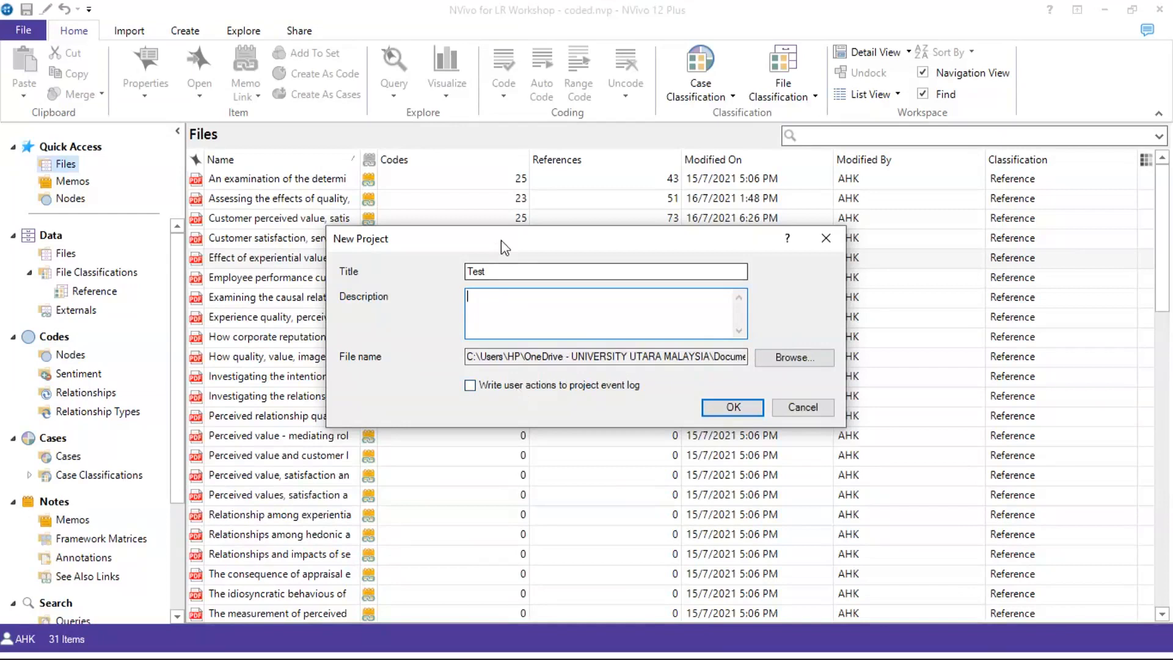
left_click_drag(501, 240, 439, 171)
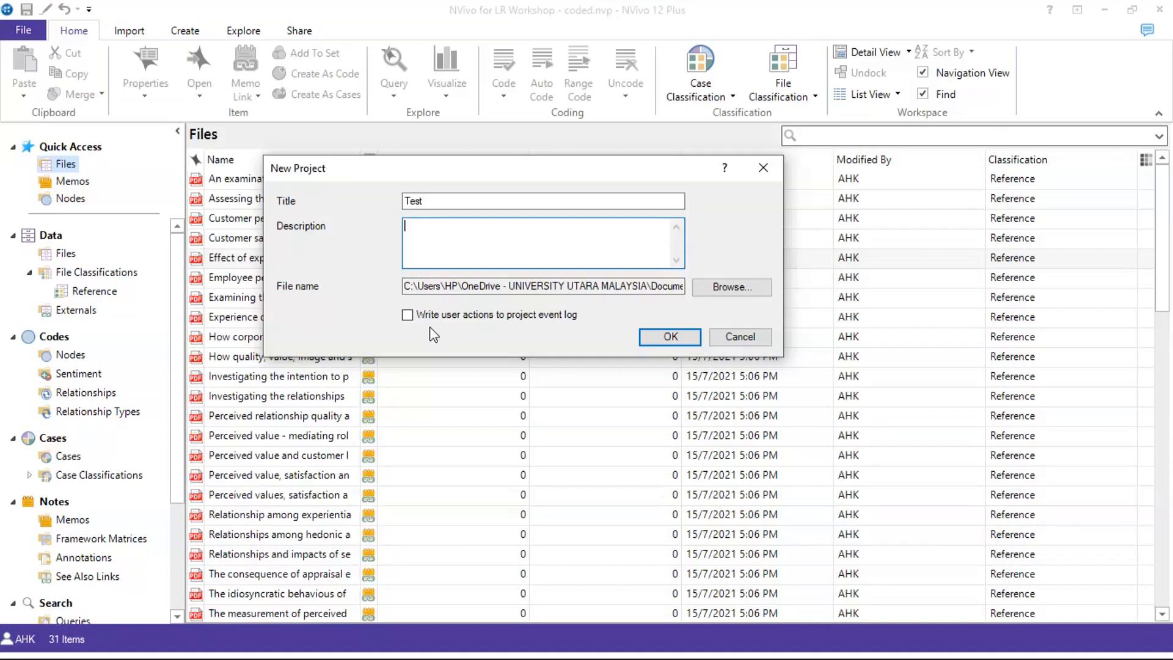
left_click(411, 317)
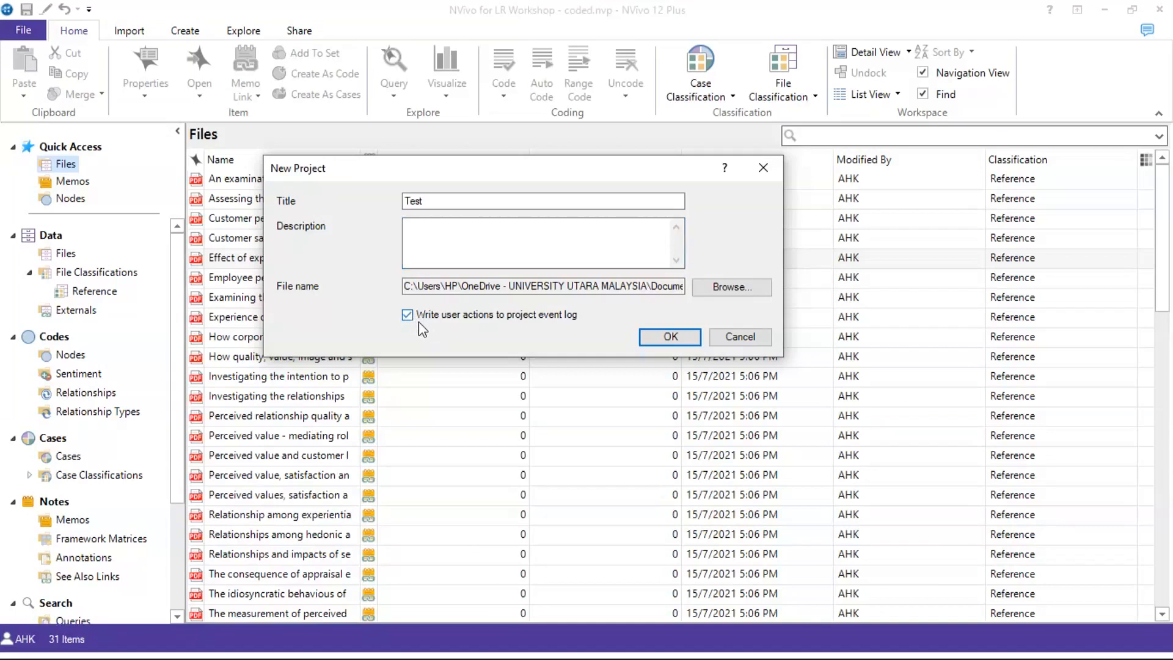
left_click(671, 336)
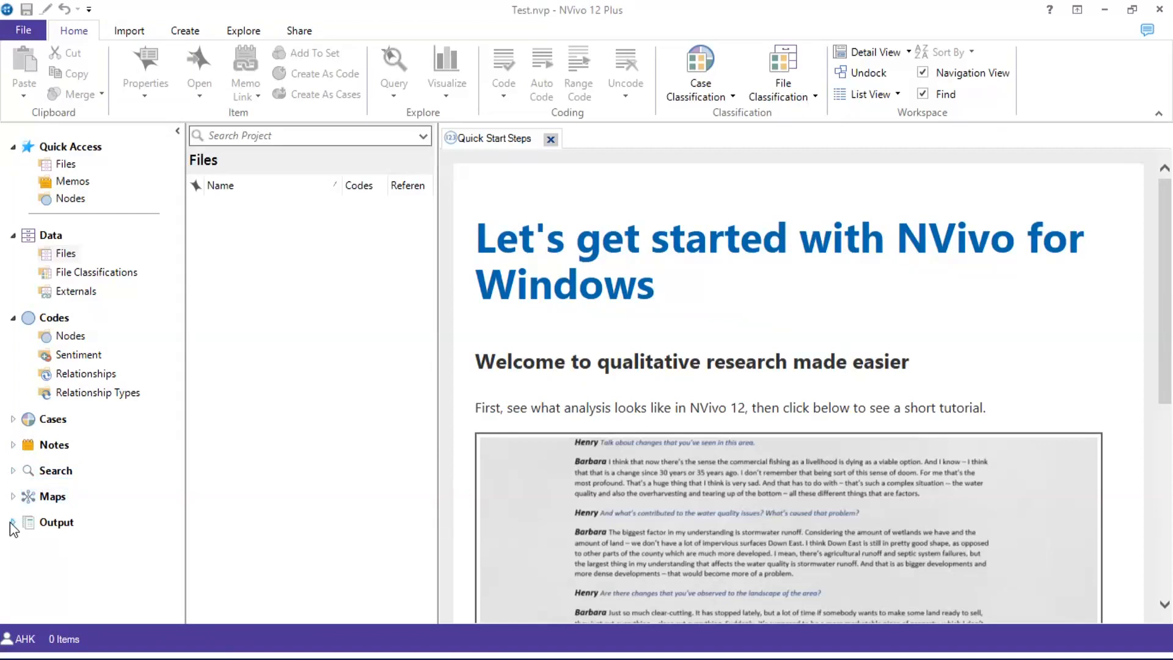
Go from the Files list to the still-empty File Classifications list
left_click(58, 257)
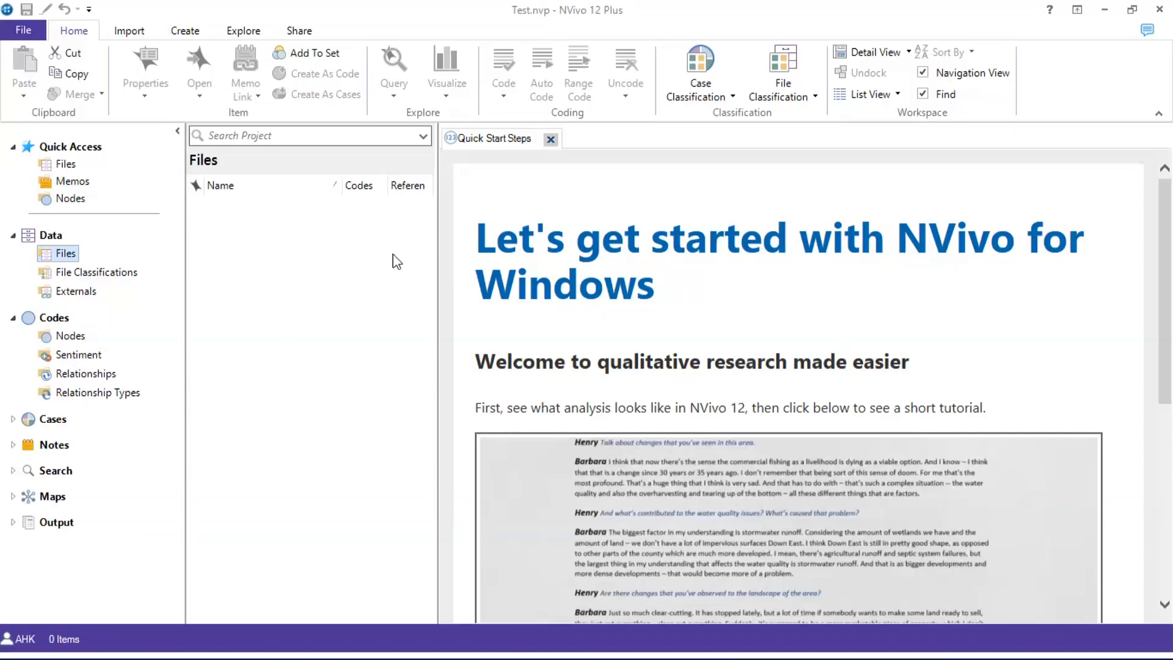
left_click(91, 272)
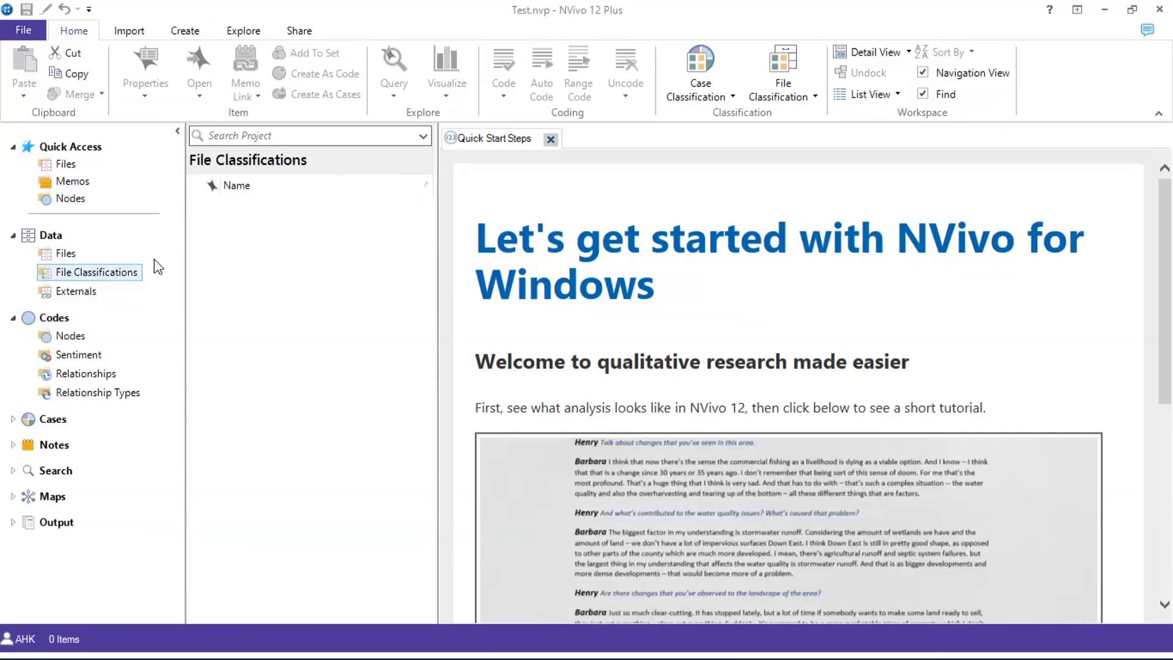
Start a new classification from the File Classifications list's context menu
right_click(263, 252)
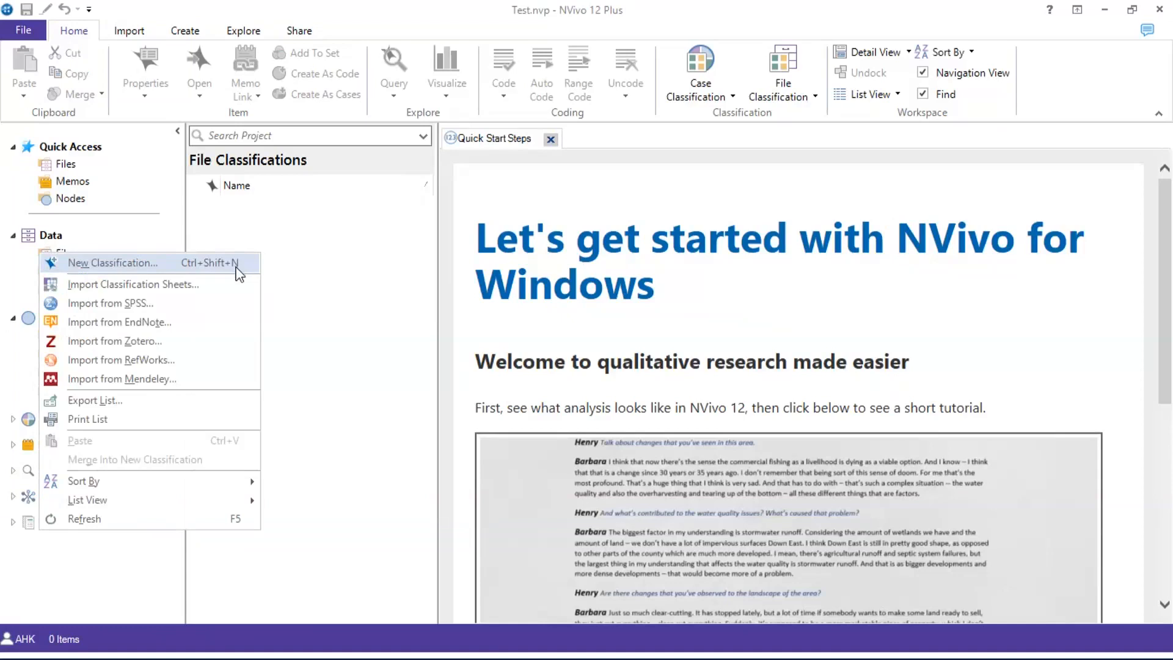
left_click(237, 264)
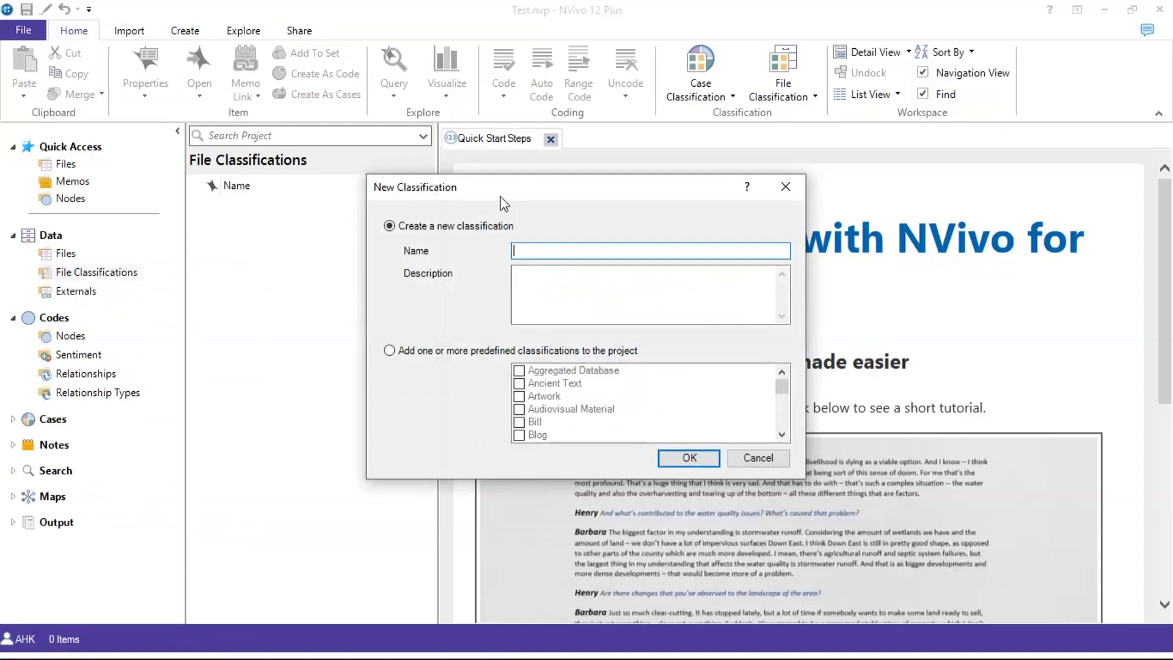
Choose to add one or more predefined classifications, and browse the list
left_click(487, 353)
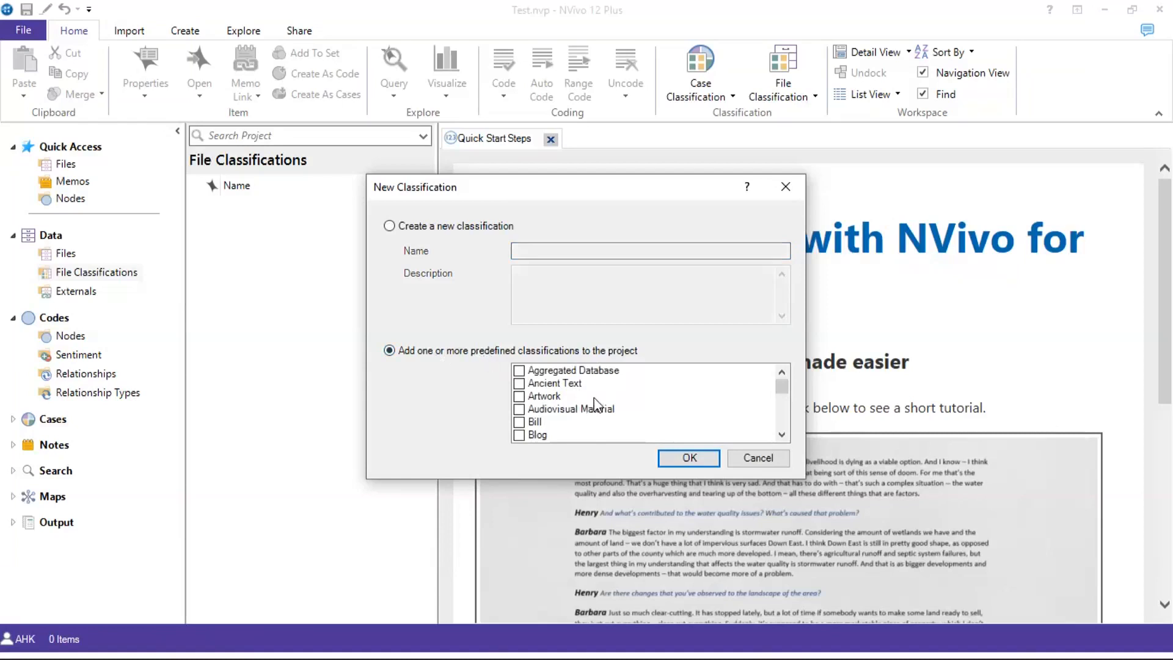
scroll(596, 404, "down", 5)
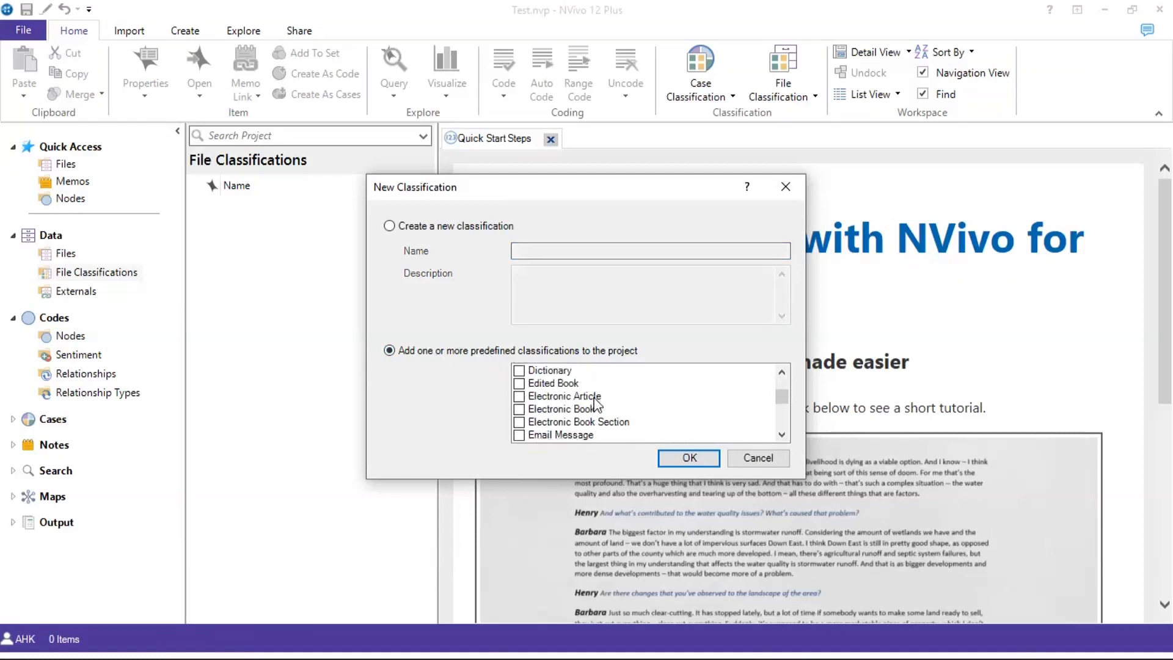
scroll(595, 404, "down", 3)
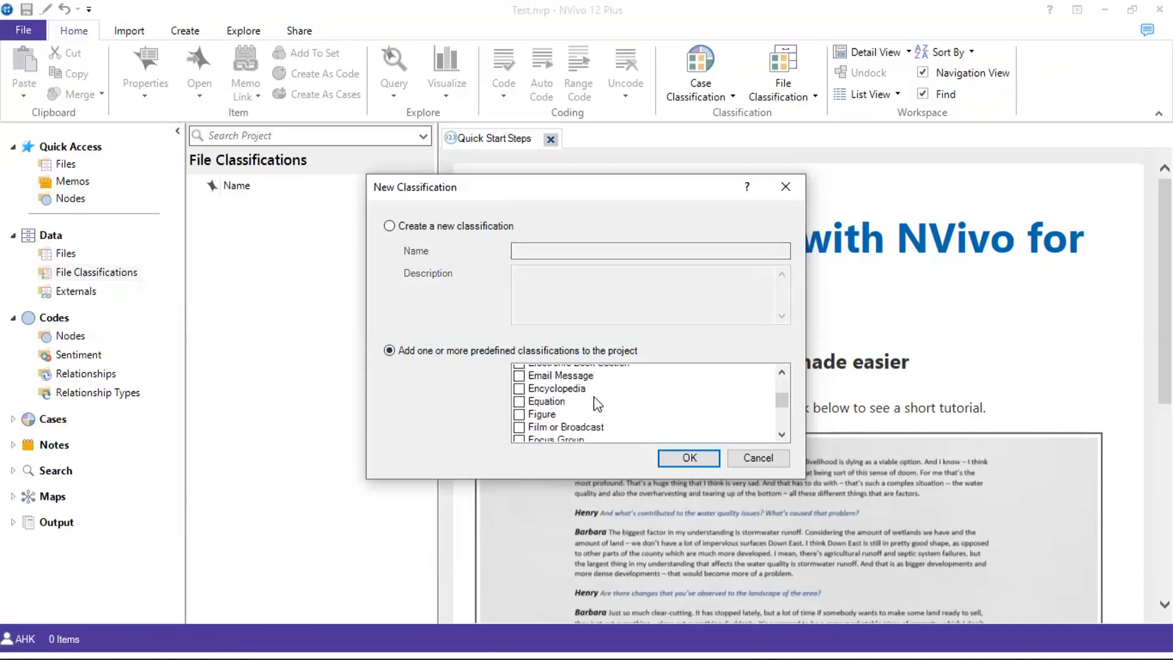
scroll(597, 405, "up", 2)
scroll(595, 404, "up", 6)
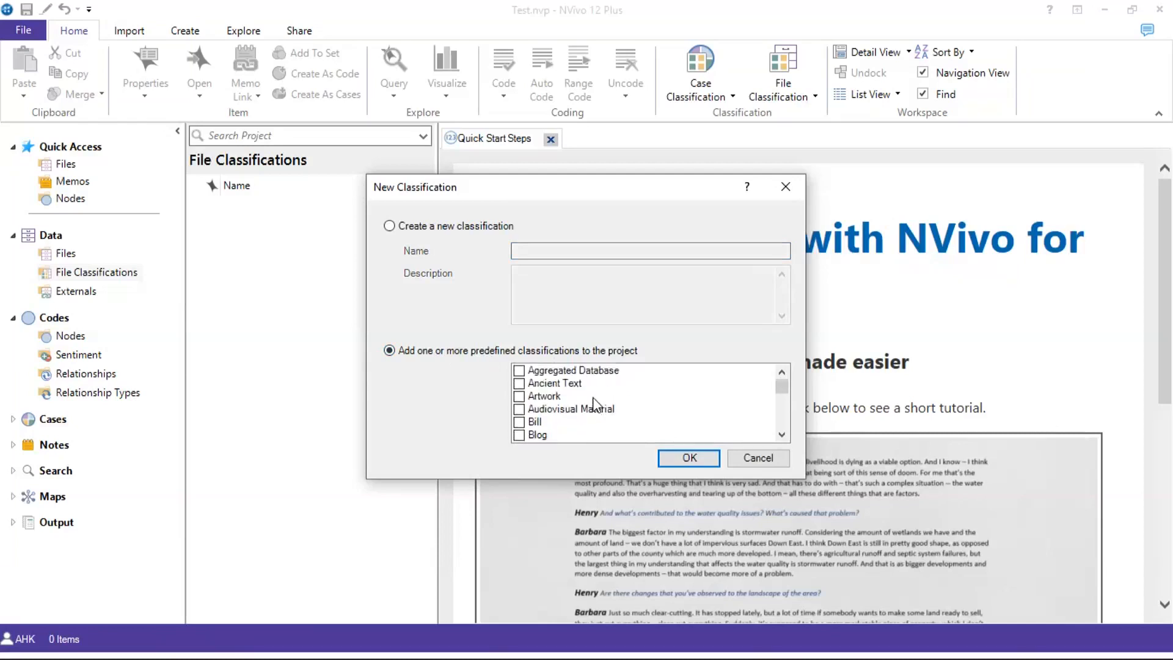
scroll(593, 401, "down", 2)
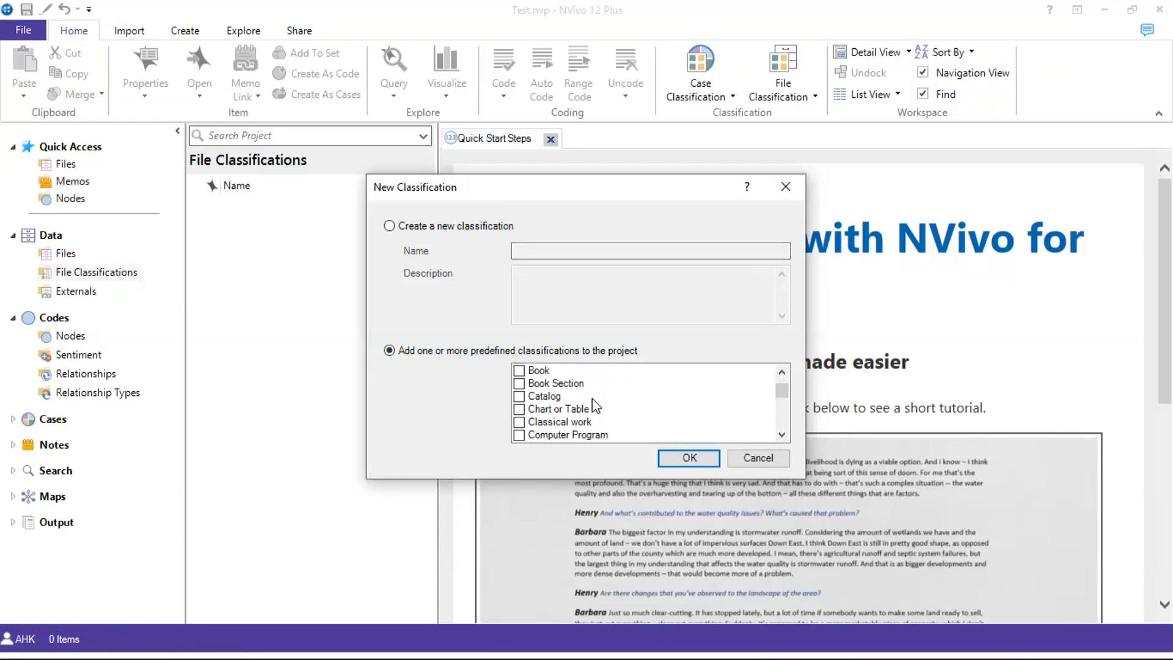
scroll(592, 400, "down", 3)
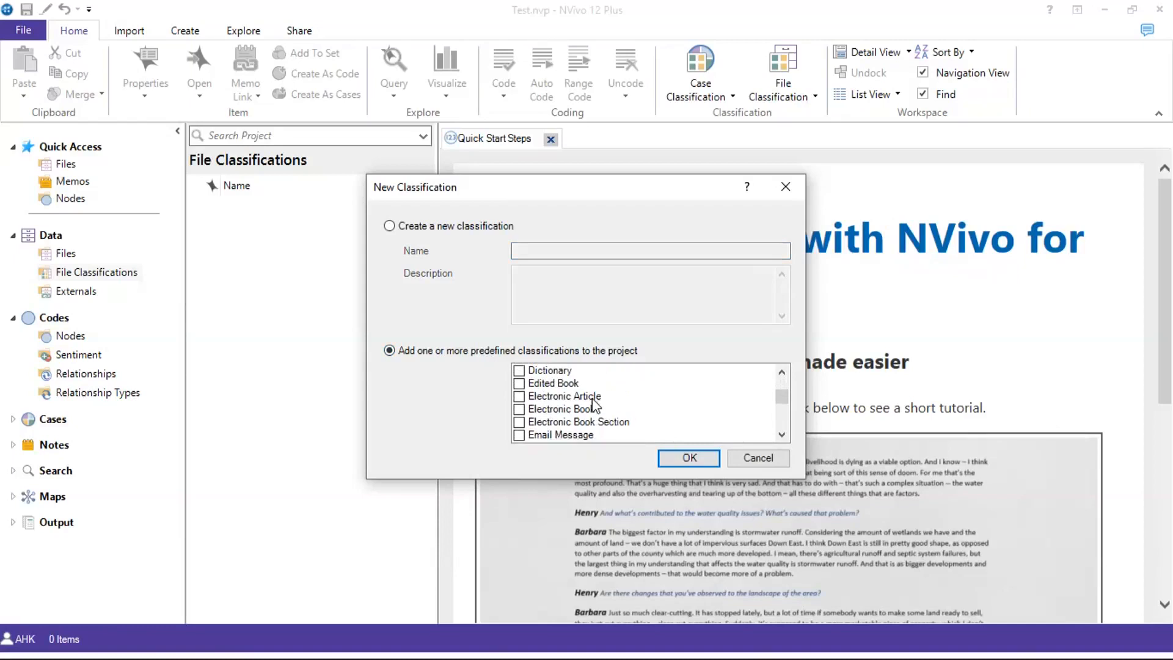
scroll(592, 400, "down", 5)
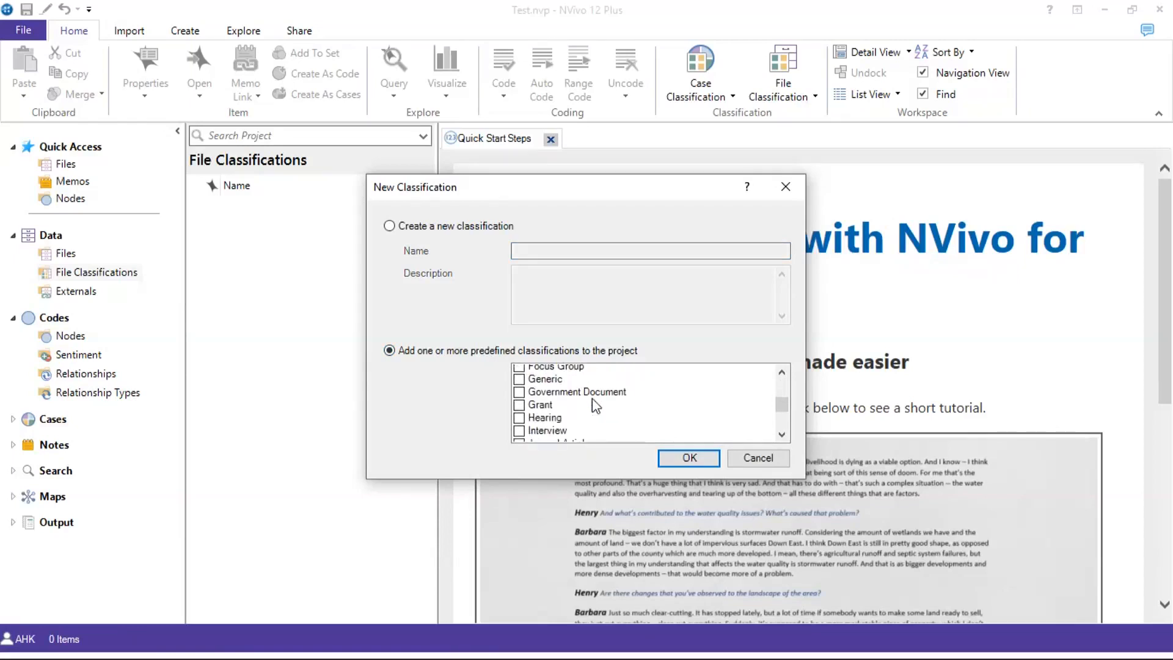
scroll(593, 403, "down", 5)
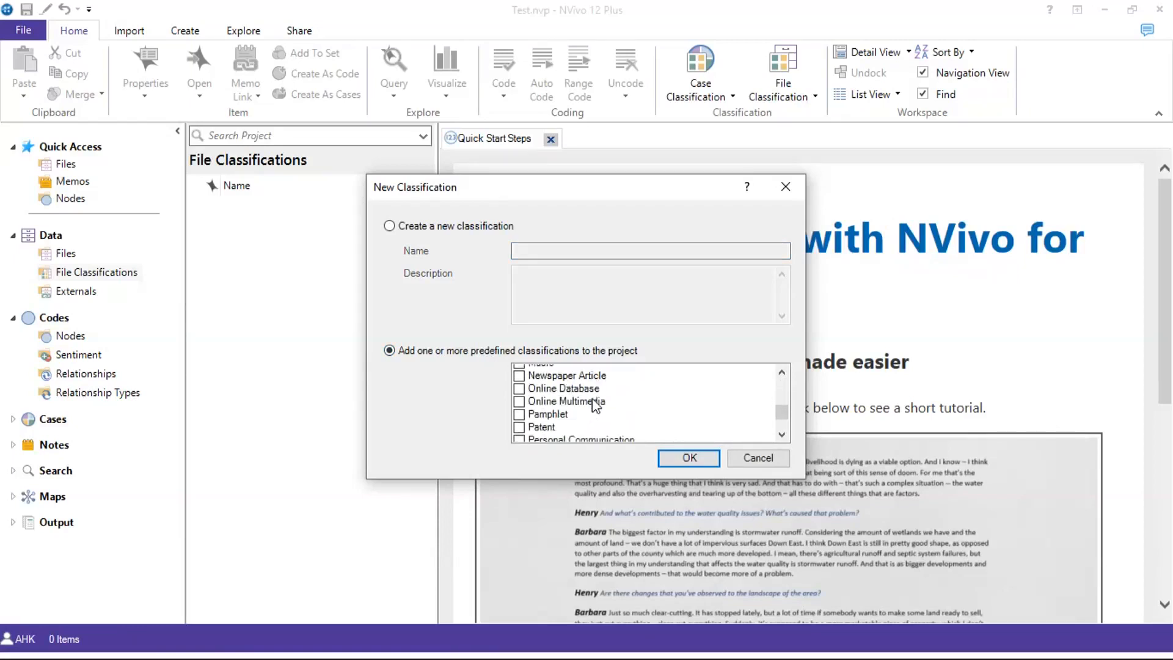
scroll(590, 403, "down", 1)
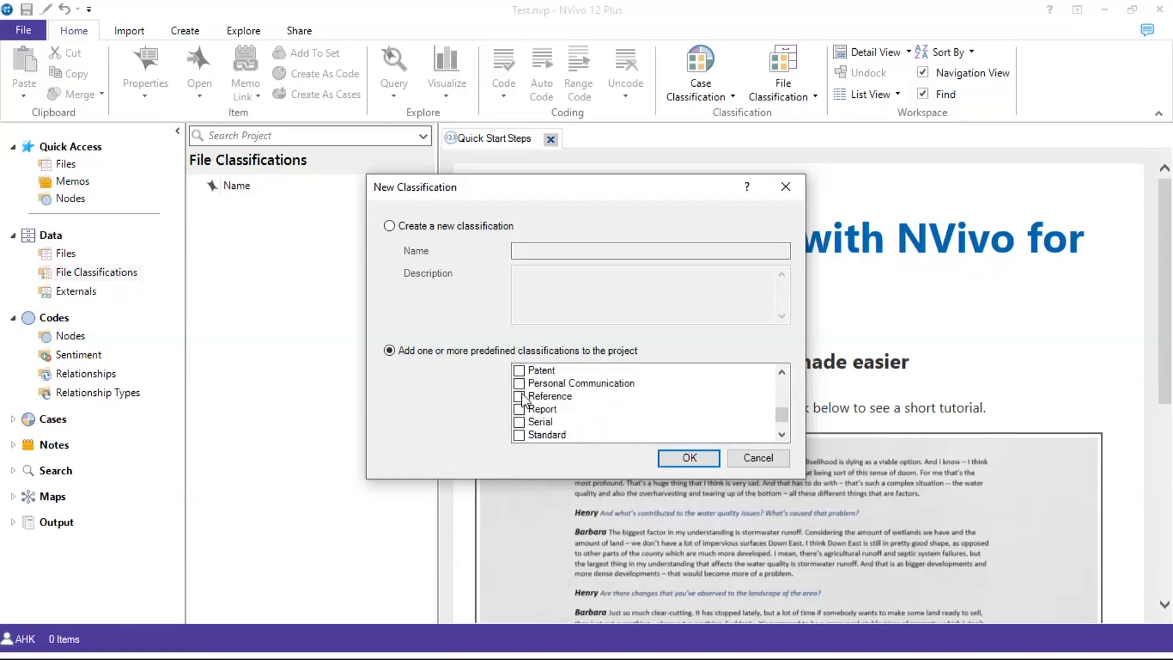
Tick the predefined Reference classification
left_click(520, 396)
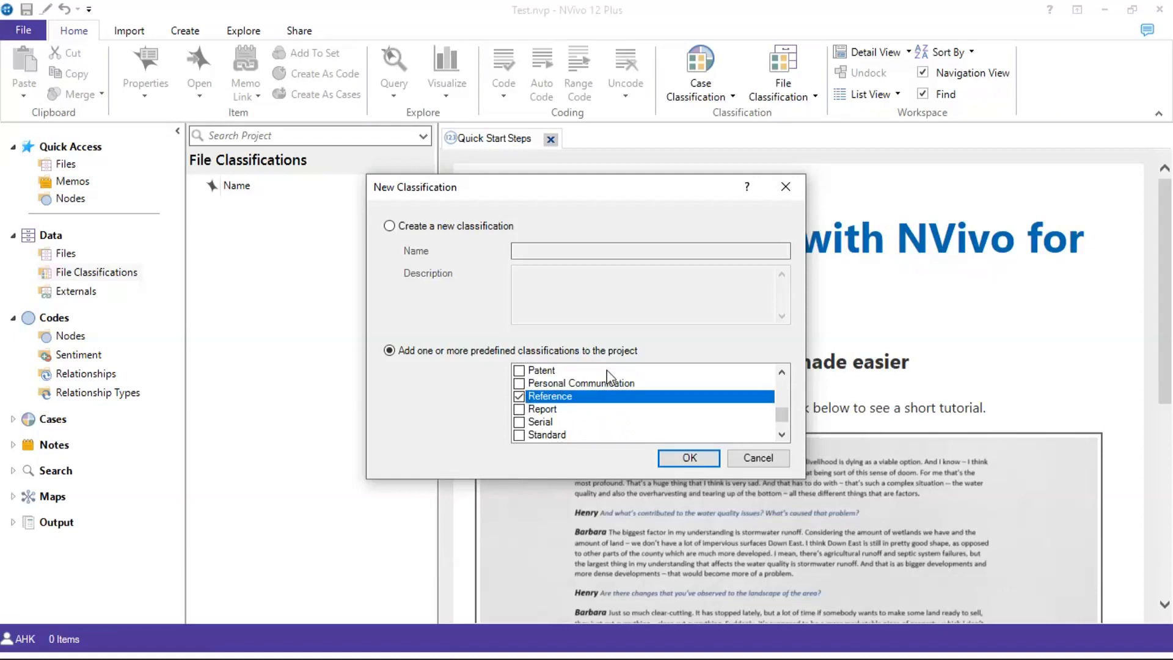
scroll(602, 379, "up", 5)
scroll(597, 398, "up", 4)
scroll(597, 399, "down", 1)
scroll(595, 399, "down", 2)
scroll(592, 392, "up", 1)
scroll(592, 394, "up", 2)
scroll(593, 397, "up", 2)
scroll(596, 397, "down", 3)
scroll(591, 403, "down", 3)
scroll(587, 400, "down", 3)
scroll(583, 394, "down", 3)
left_click(569, 422)
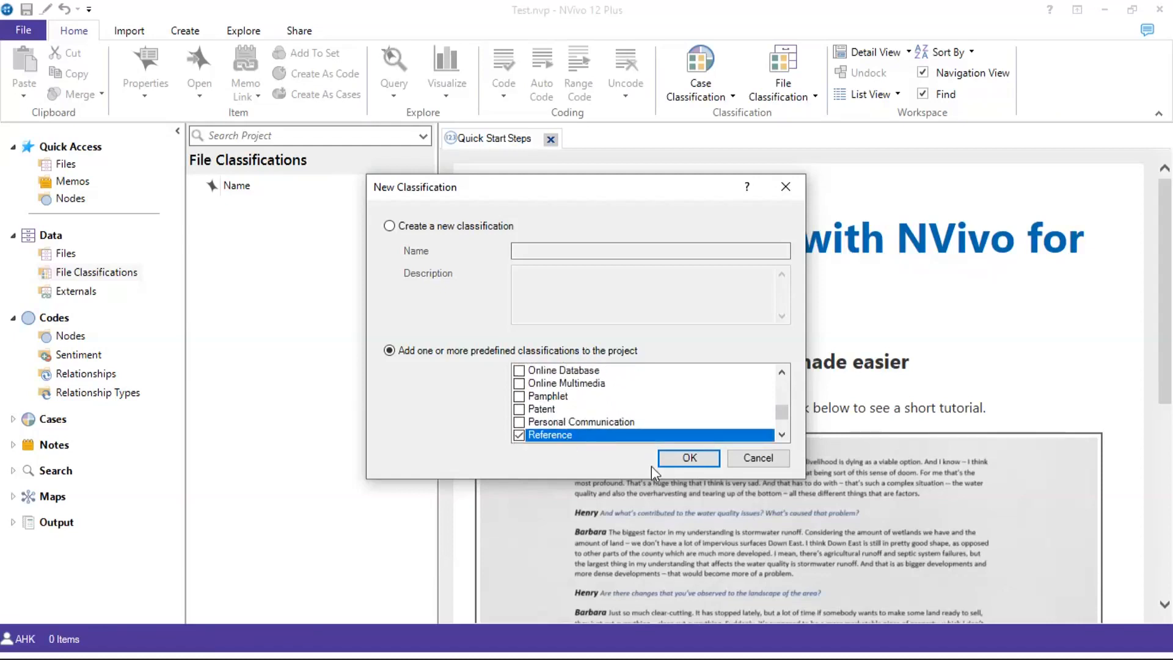
Add the Reference classification, expand its attributes and select Custom 1
left_click(688, 458)
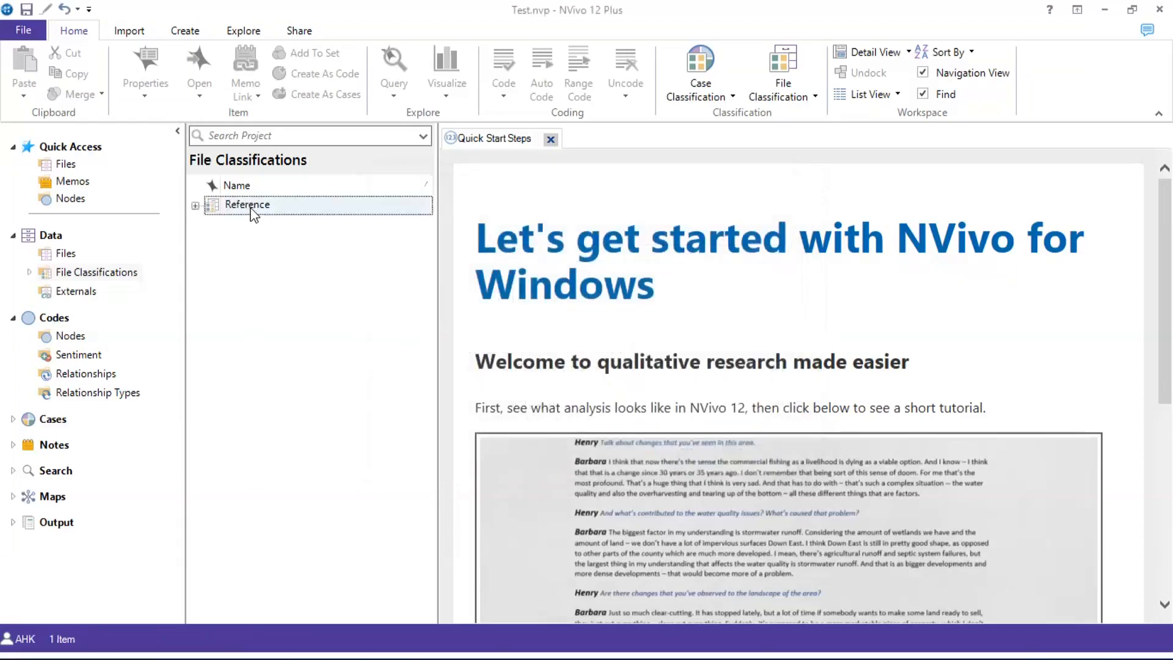
left_click(195, 207)
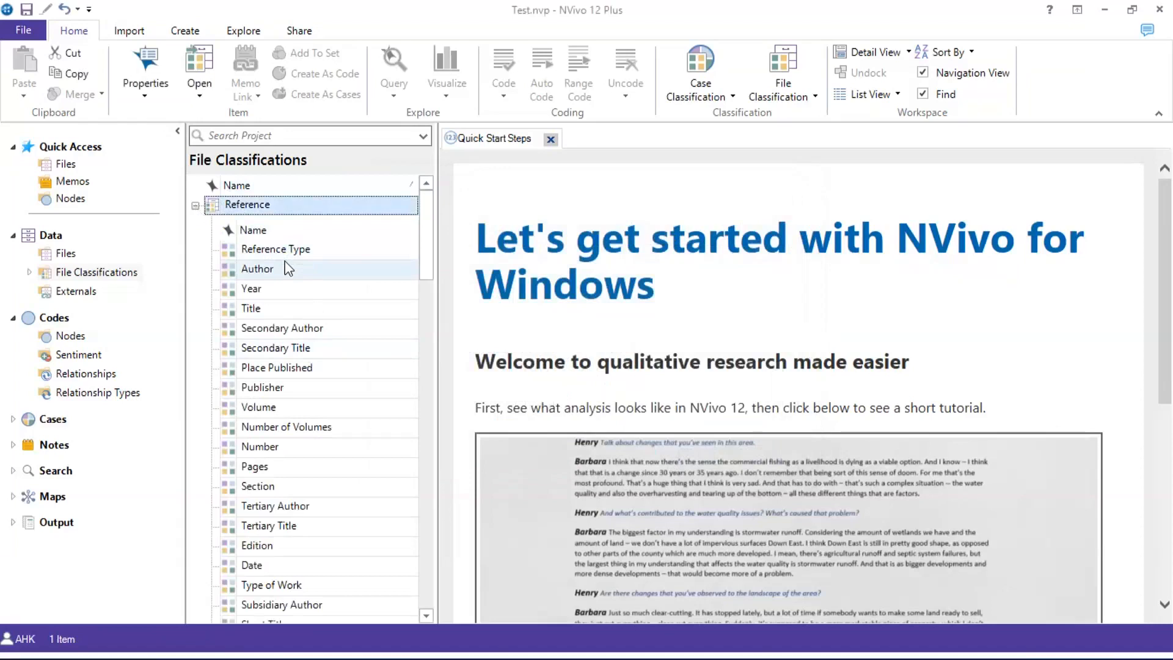
scroll(287, 266, "down", 2)
scroll(288, 272, "up", 2)
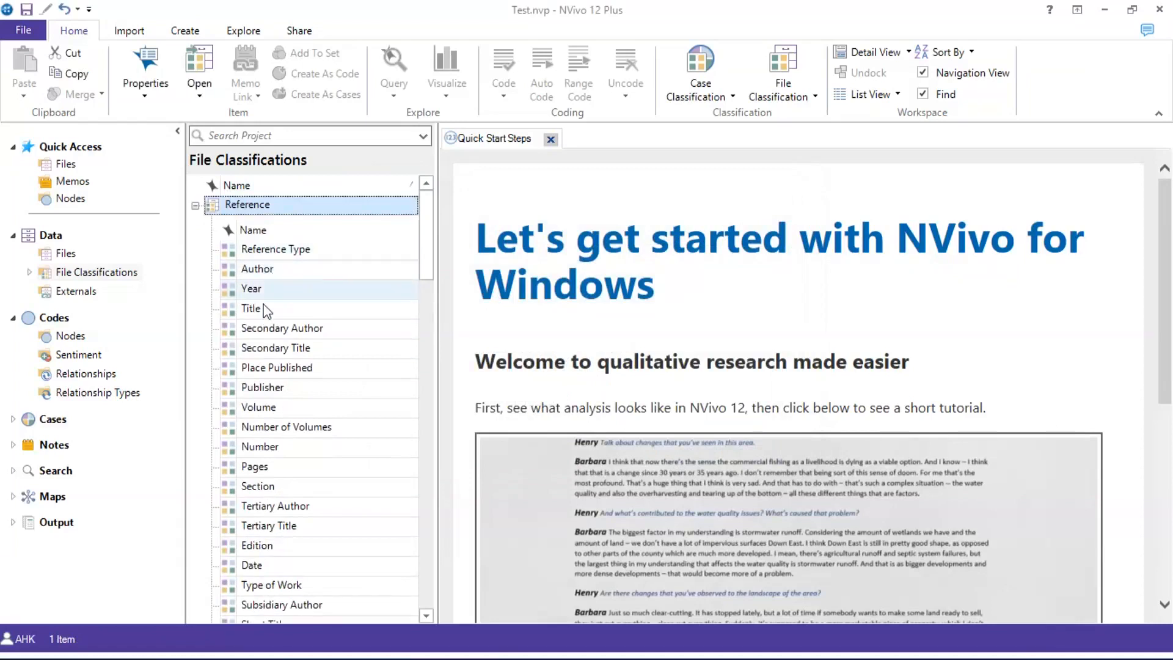
scroll(277, 311, "down", 12)
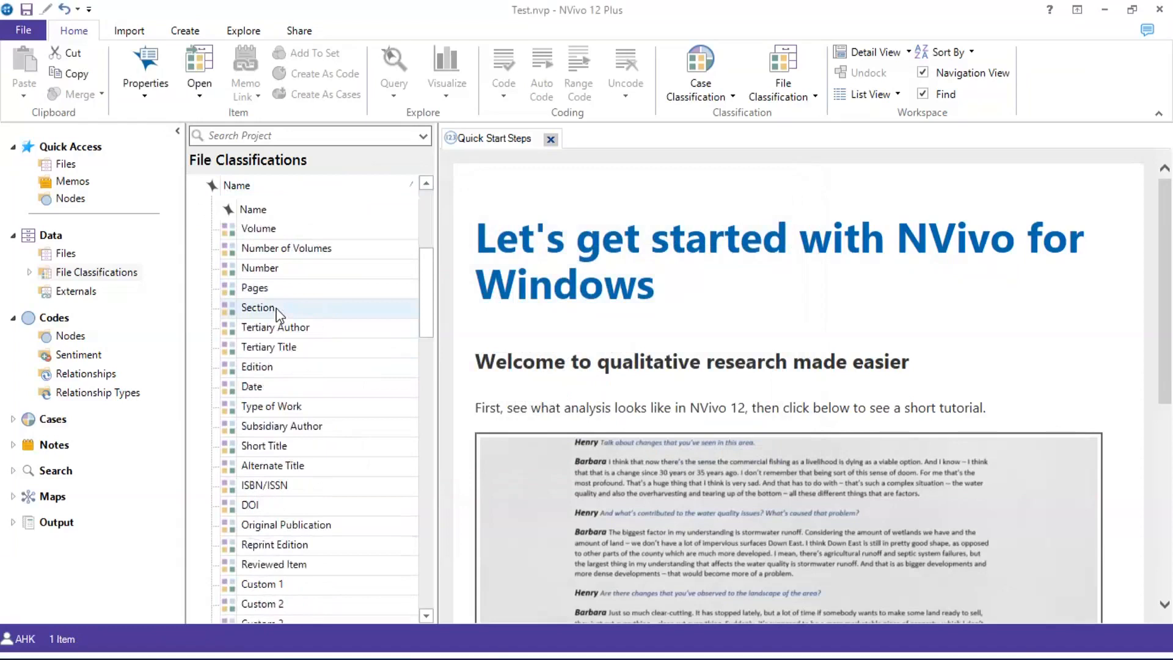
scroll(273, 314, "up", 12)
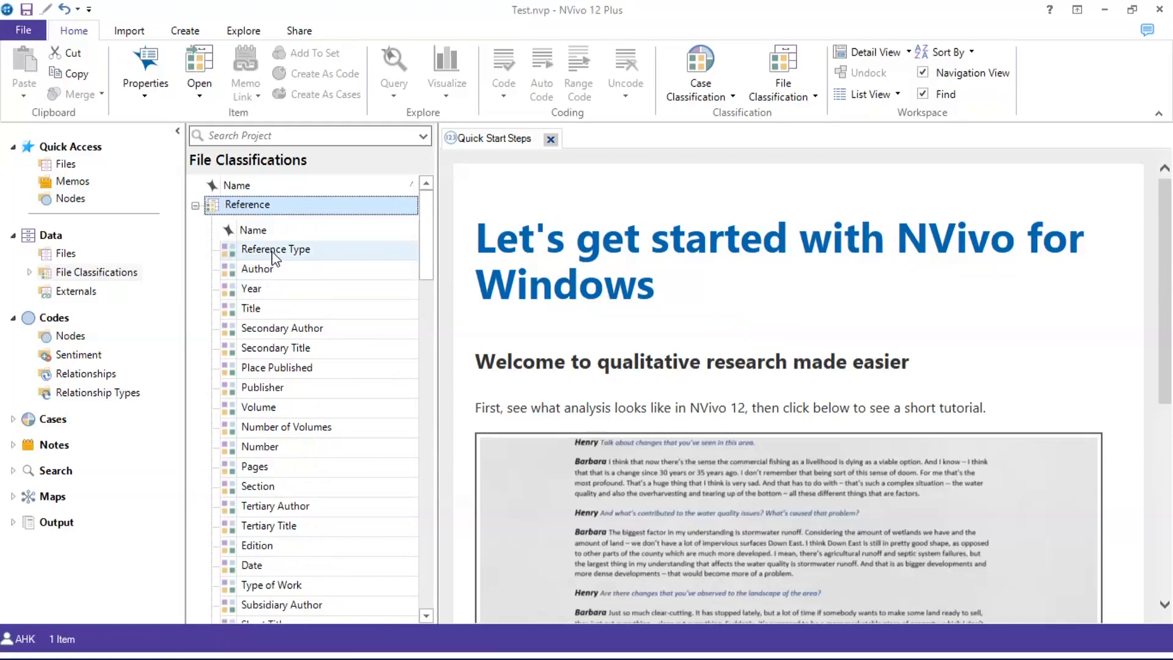
scroll(273, 257, "down", 5)
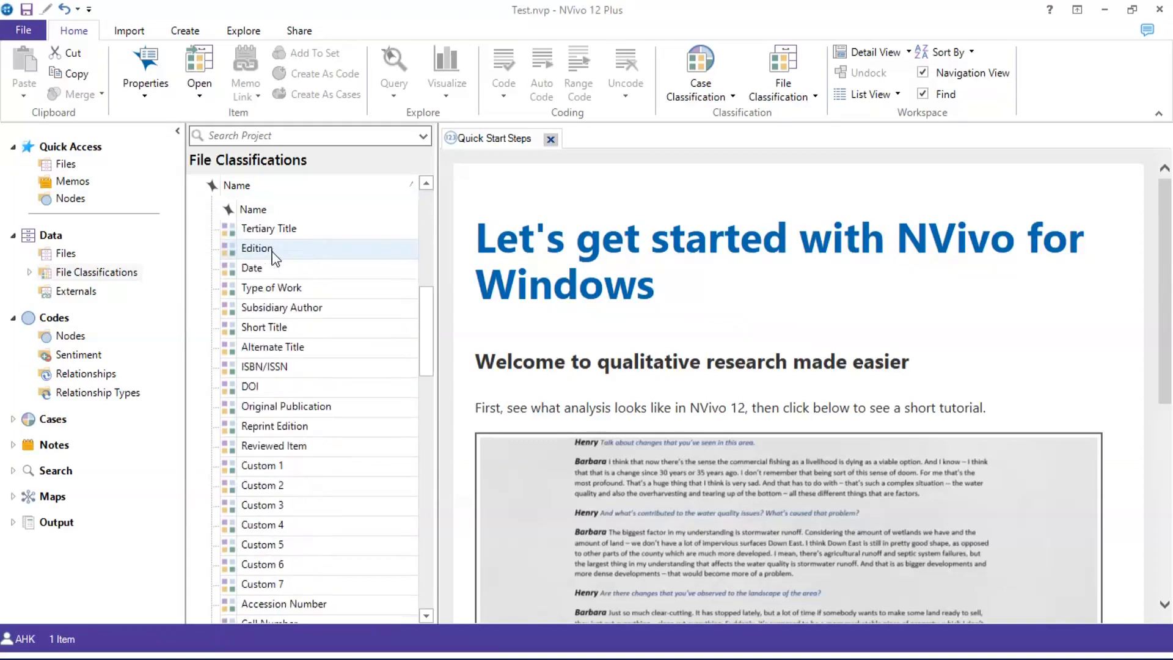
scroll(270, 272, "down", 4)
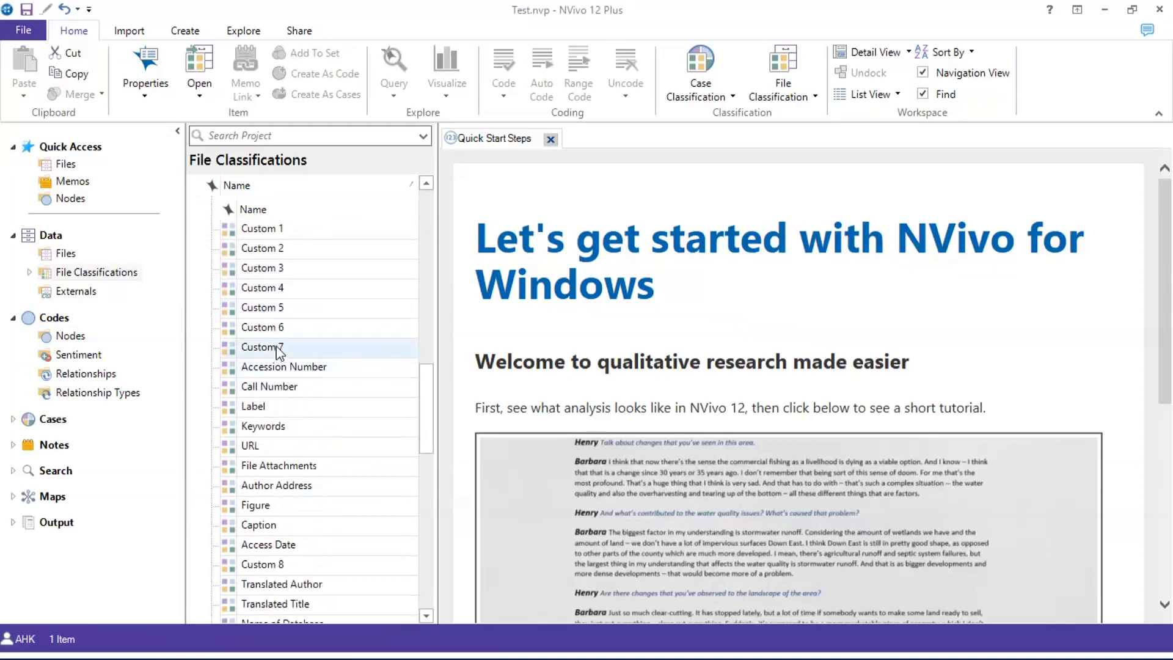
scroll(280, 348, "up", 1)
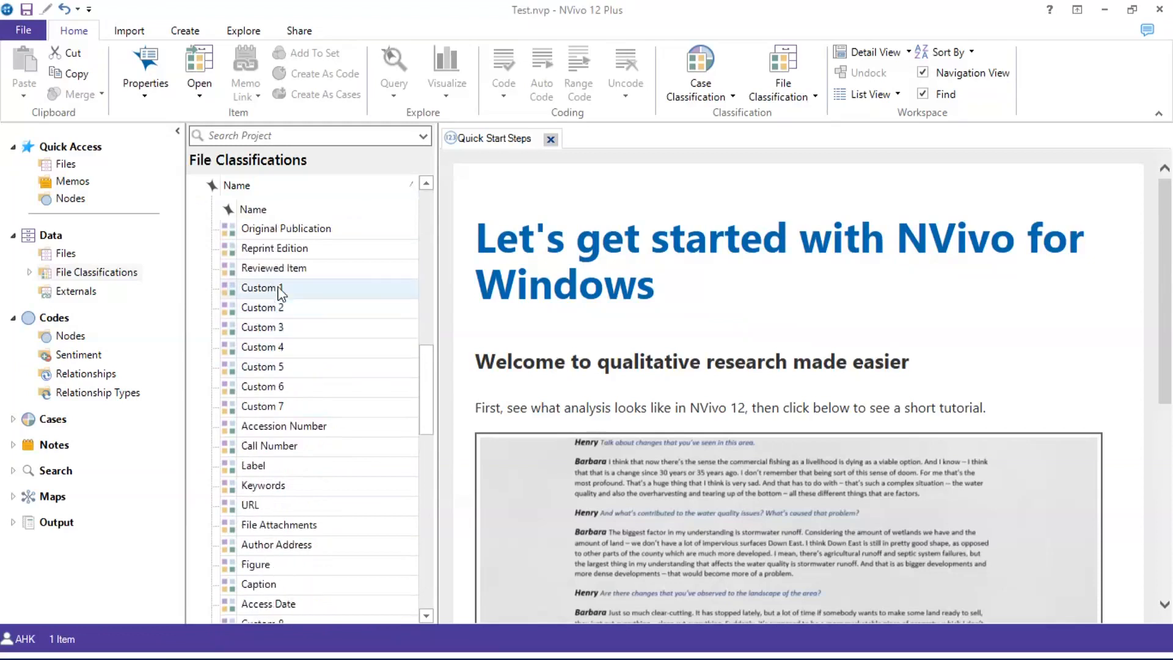
left_click(280, 290)
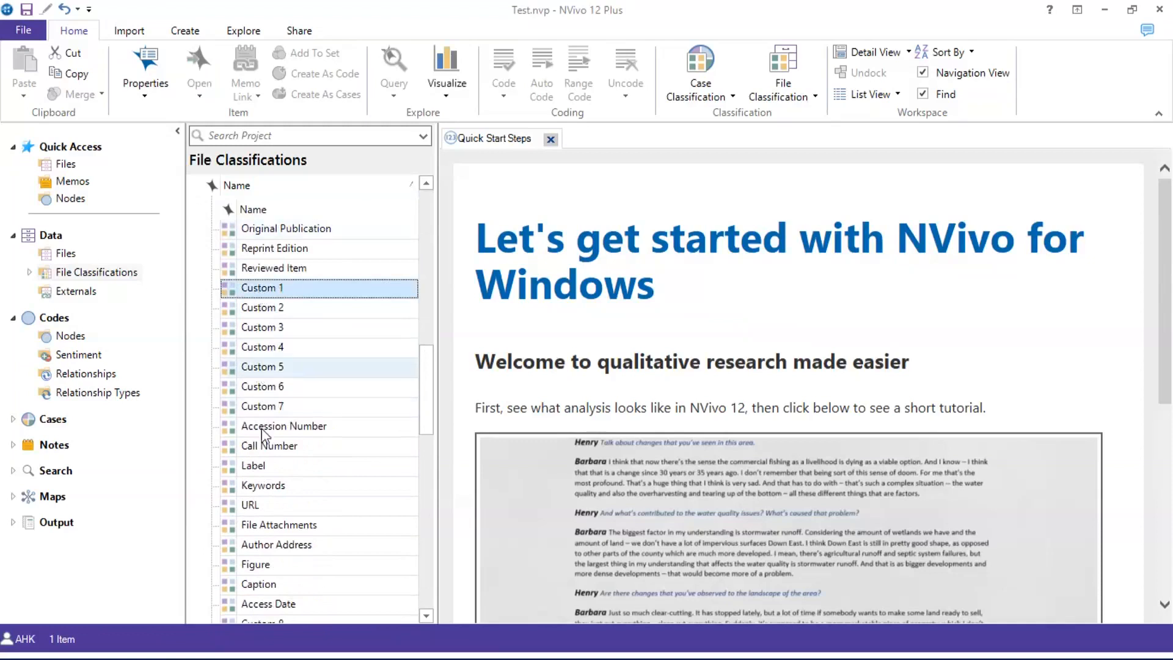
Select Custom 1 through Custom 7 and delete them, confirming the deletion
left_click(262, 406, "shift")
right_click(262, 406)
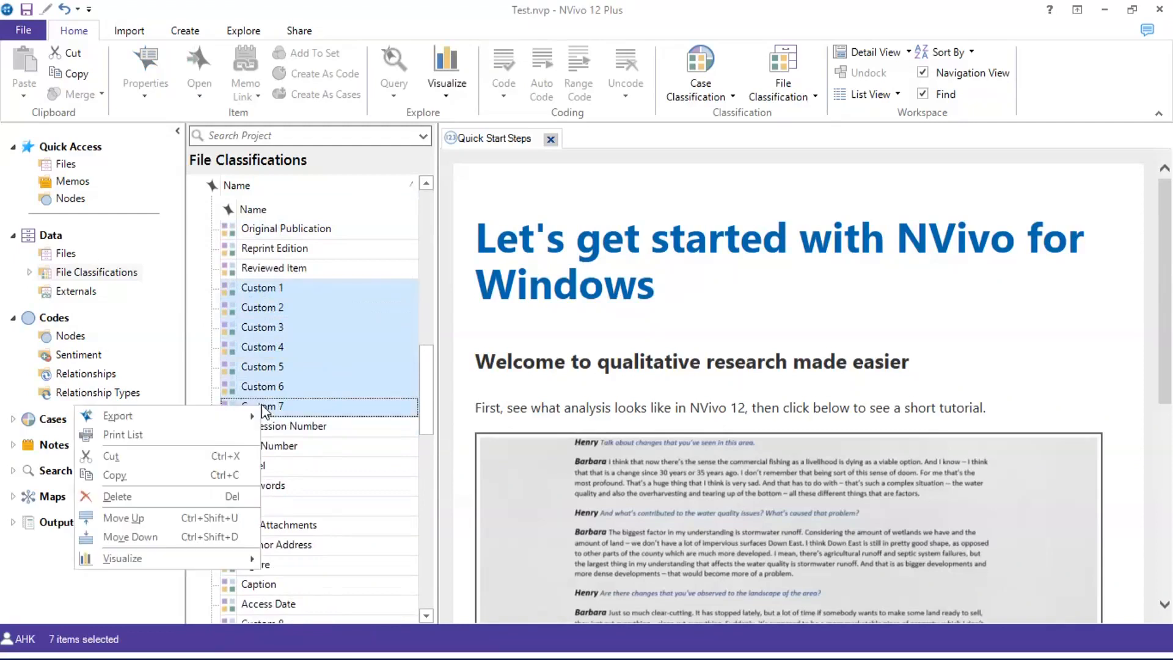
left_click(214, 490)
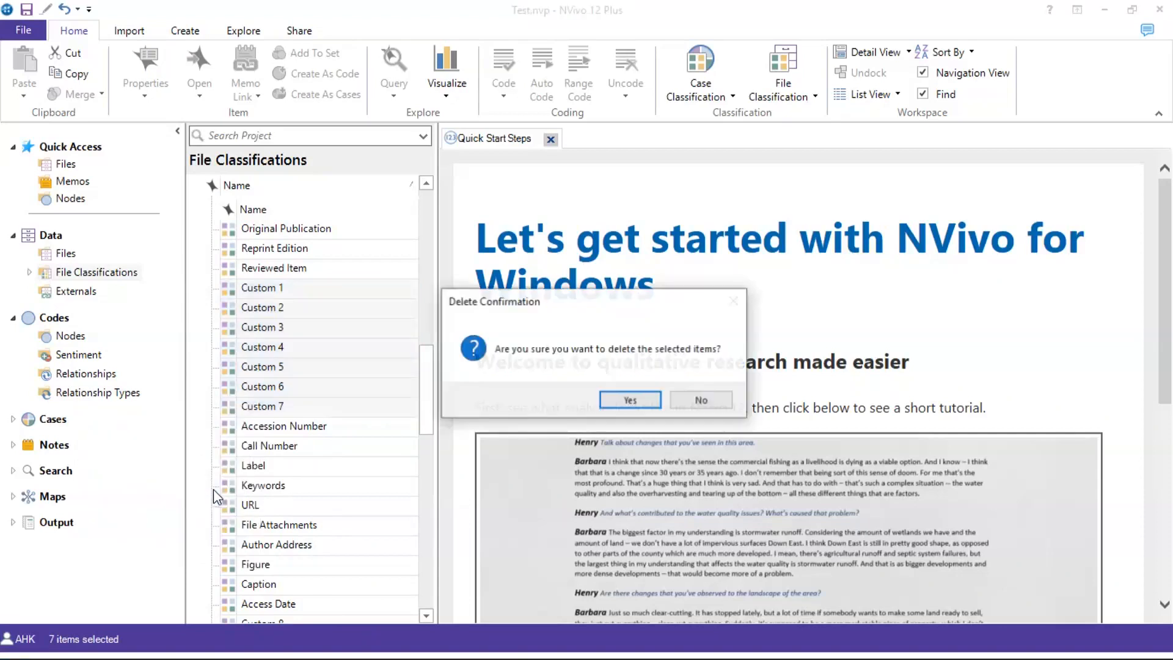
left_click(630, 400)
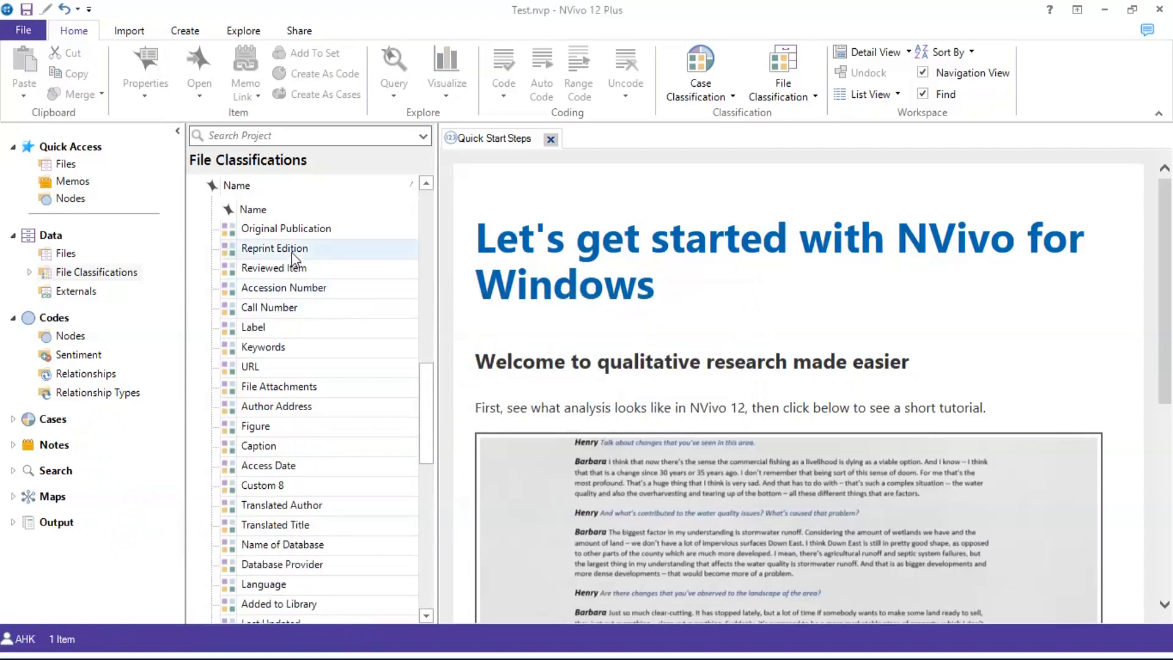
scroll(291, 252, "up", 4)
scroll(287, 269, "up", 4)
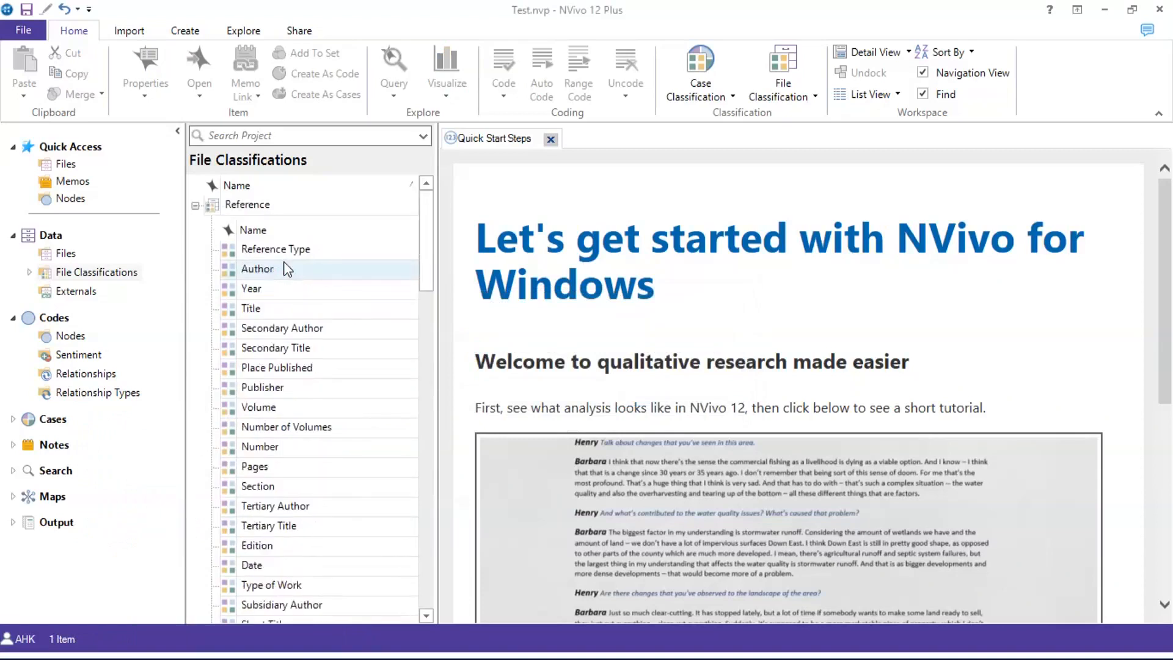
scroll(280, 312, "down", 4)
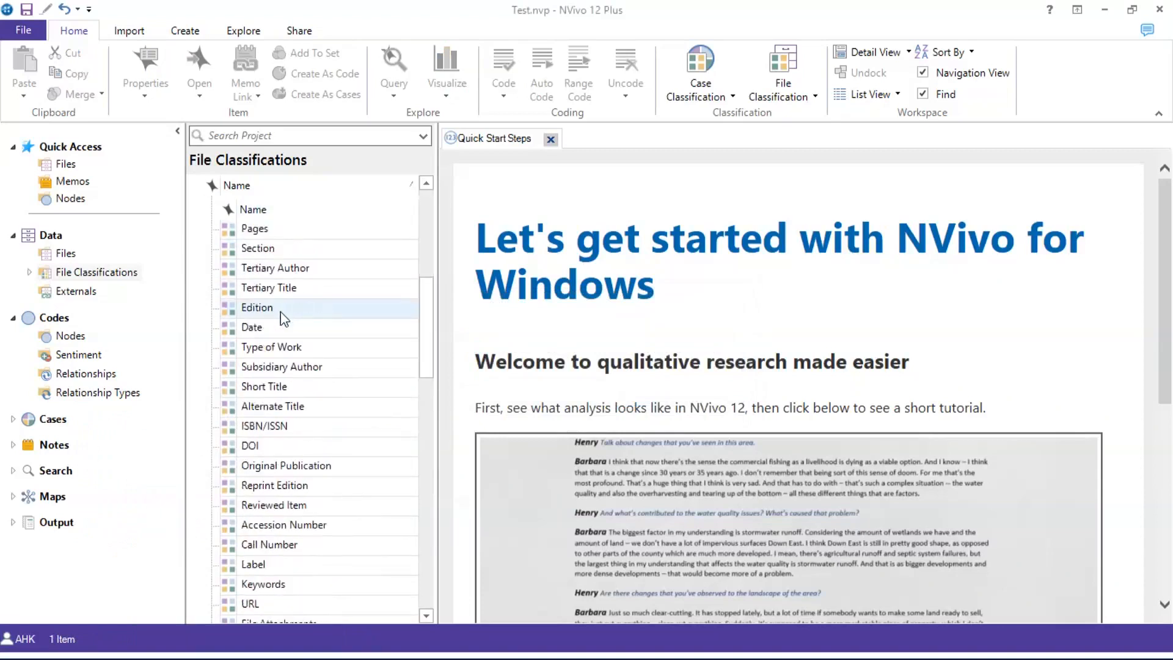
scroll(280, 312, "down", 7)
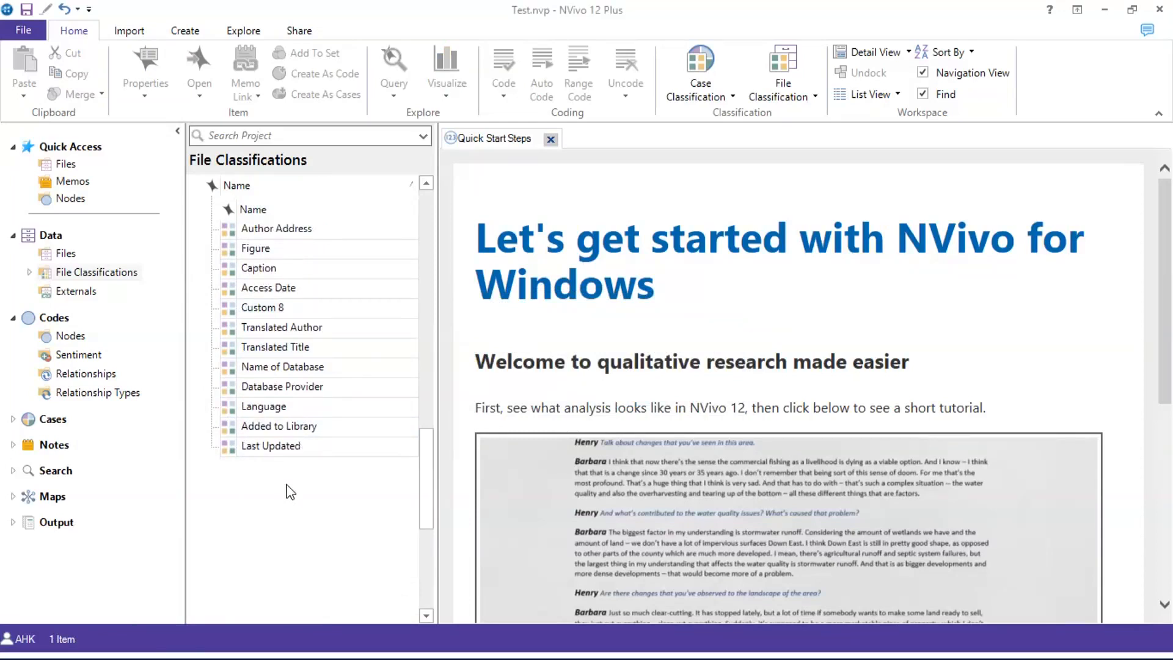
right_click(291, 491)
left_click(329, 506)
scroll(329, 497, "up", 10)
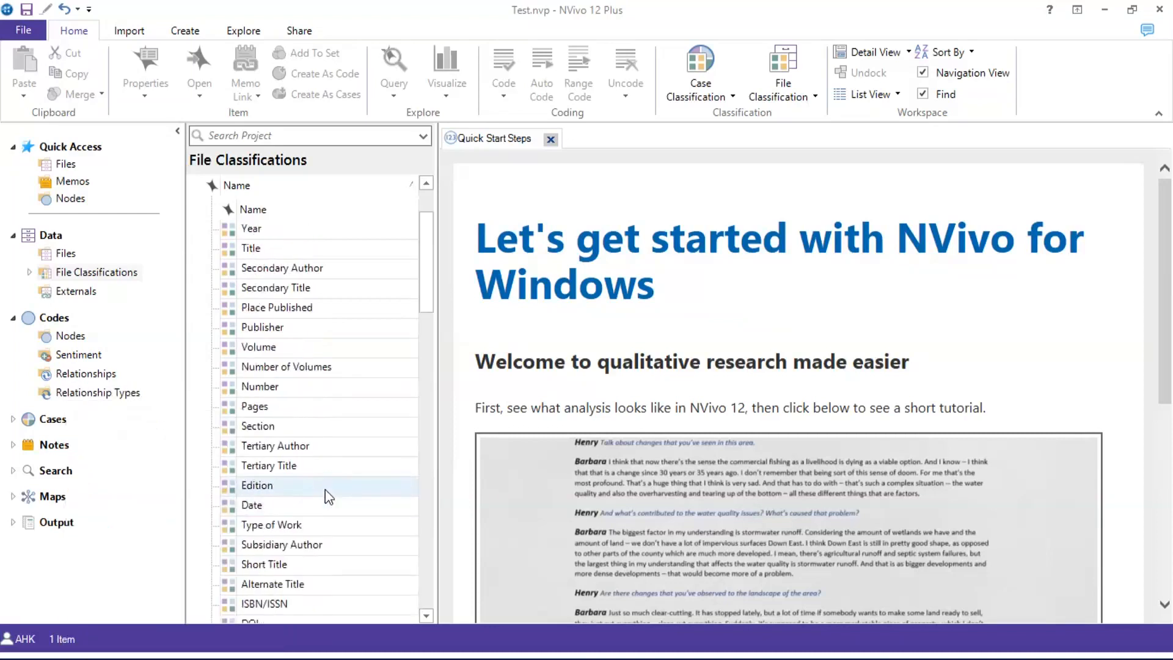
scroll(325, 492, "down", 4)
scroll(325, 492, "down", 7)
scroll(328, 485, "up", 4)
scroll(329, 486, "down", 10)
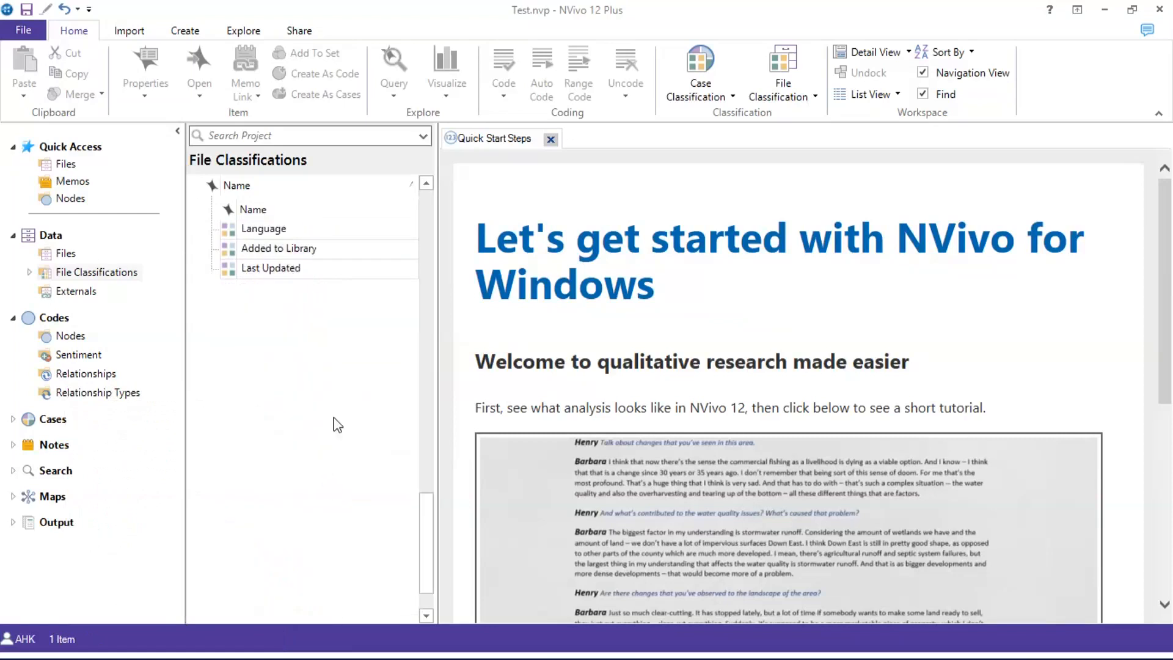
Expand File Classifications, open the Reference file list, and bring up its context menu
right_click(281, 352)
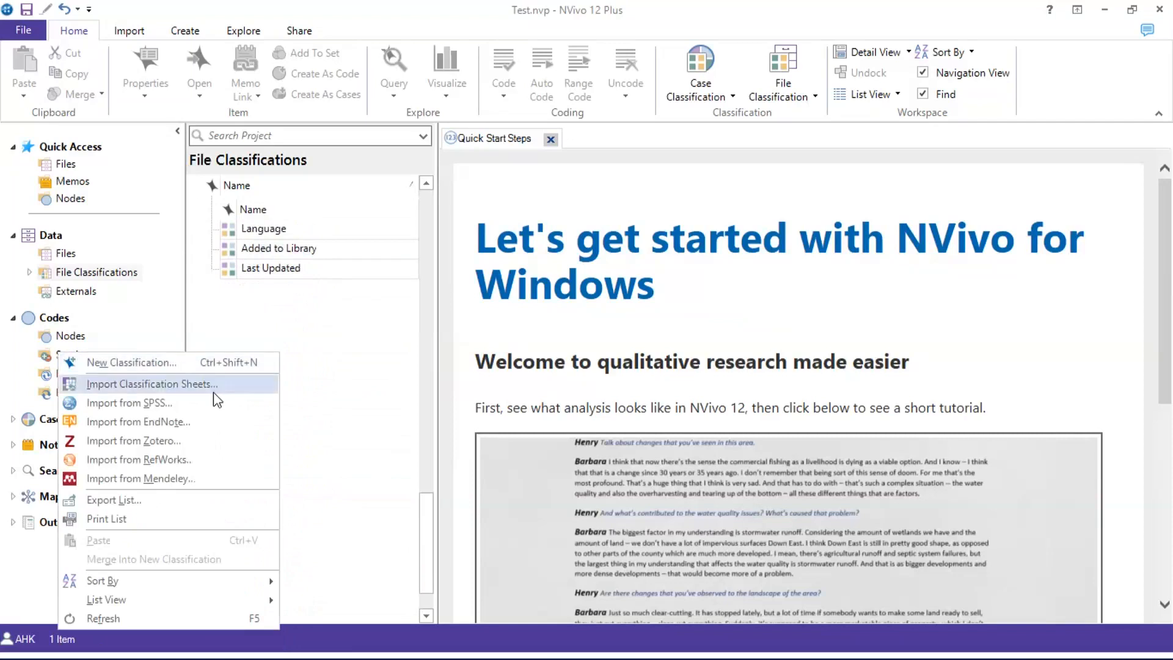
left_click(335, 379)
left_click(77, 272)
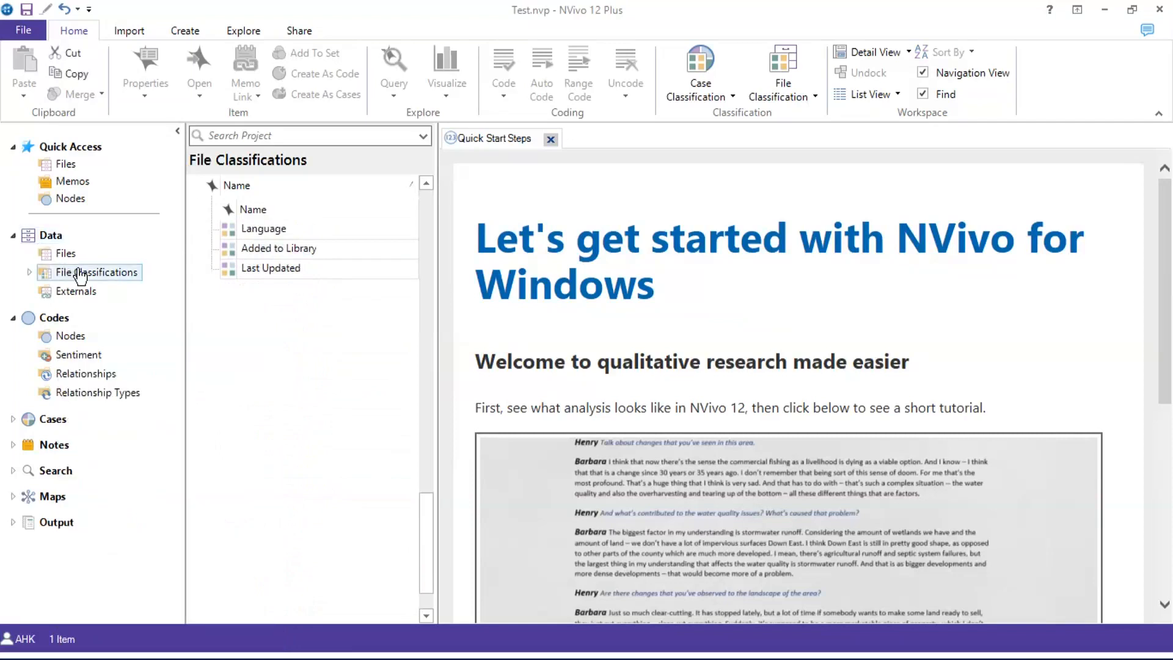
left_click(30, 271)
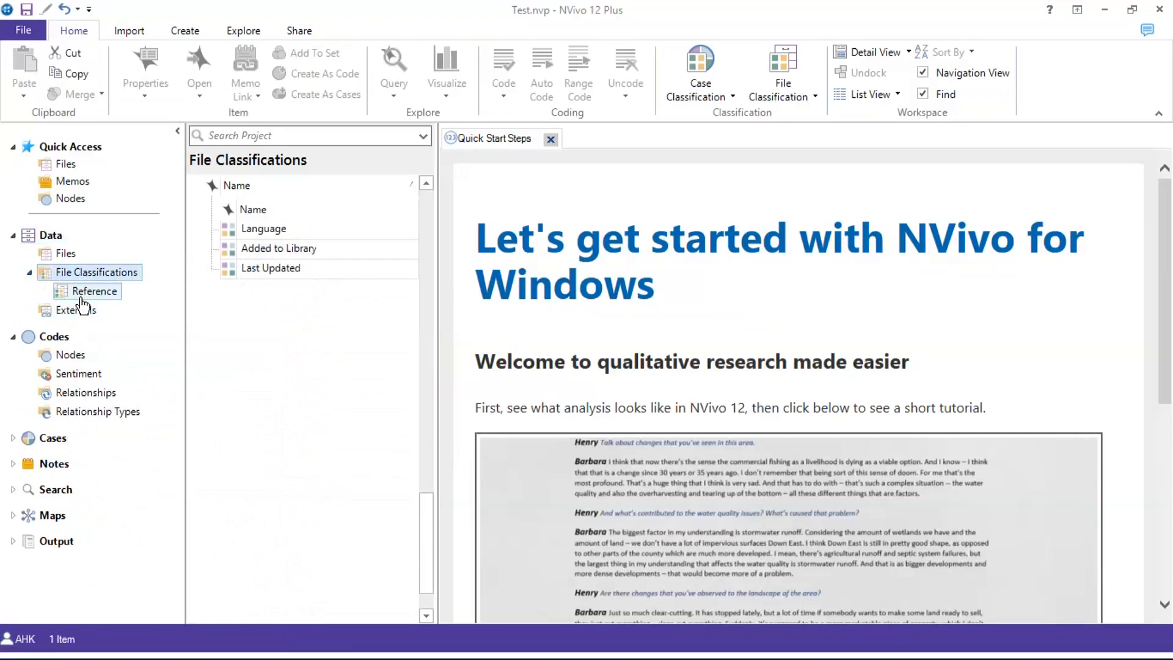
left_click(81, 297)
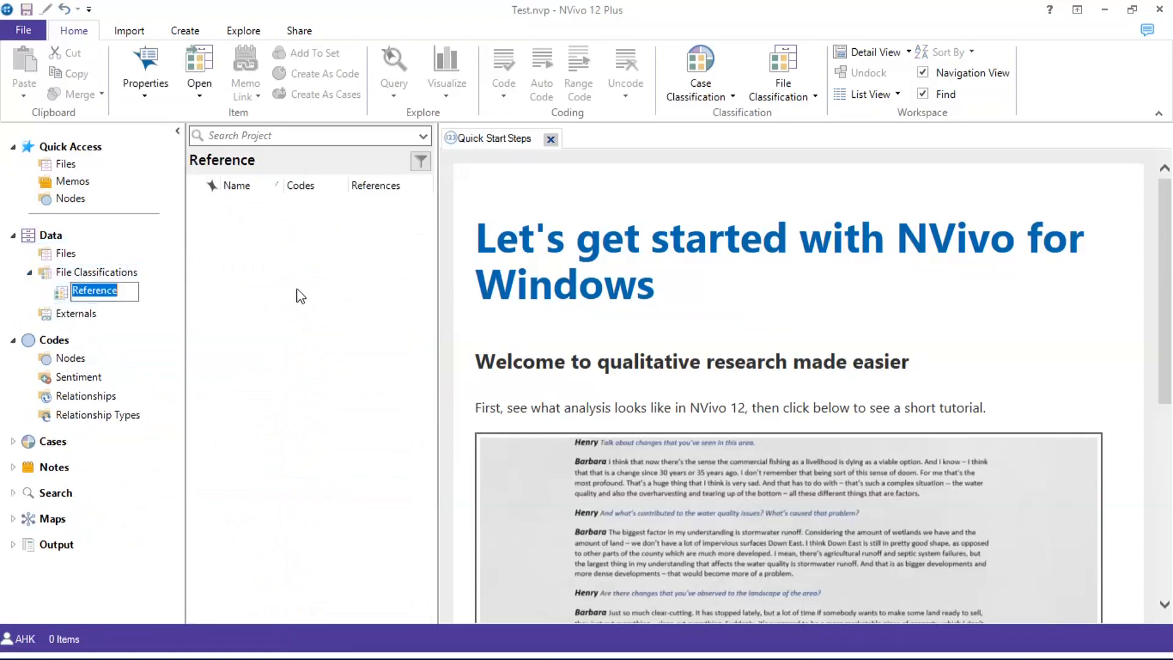
right_click(296, 288)
mouse_move(270, 307)
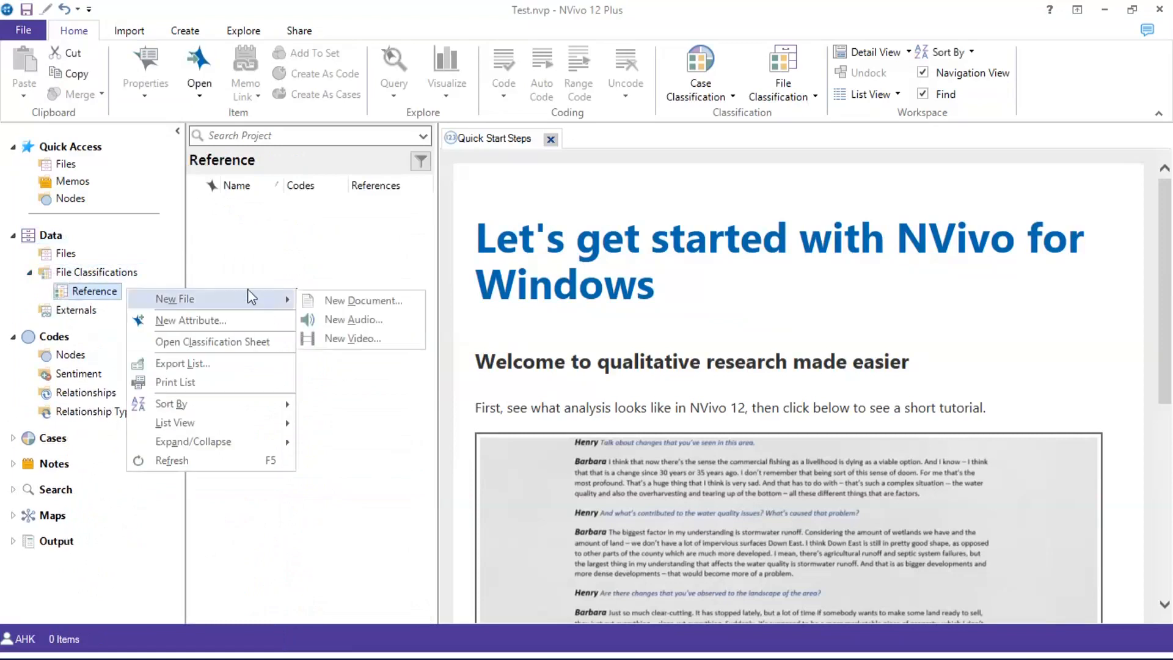
right_click(269, 225)
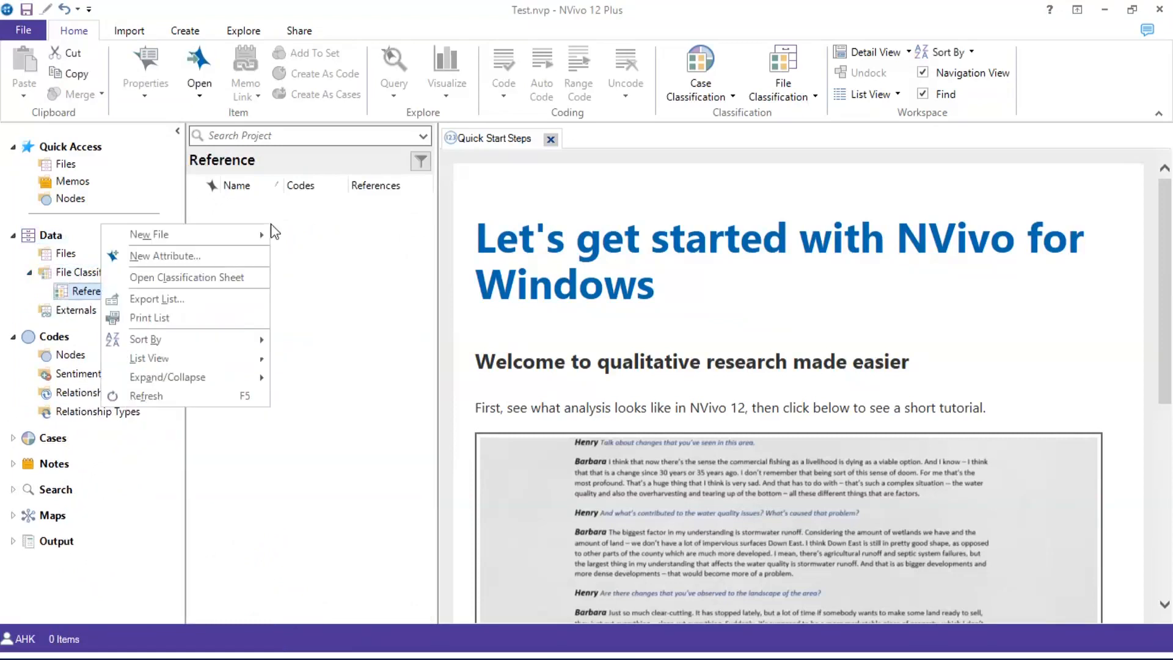
Begin a new attribute named 'Research Approach', keeping its type as Text
left_click(223, 258)
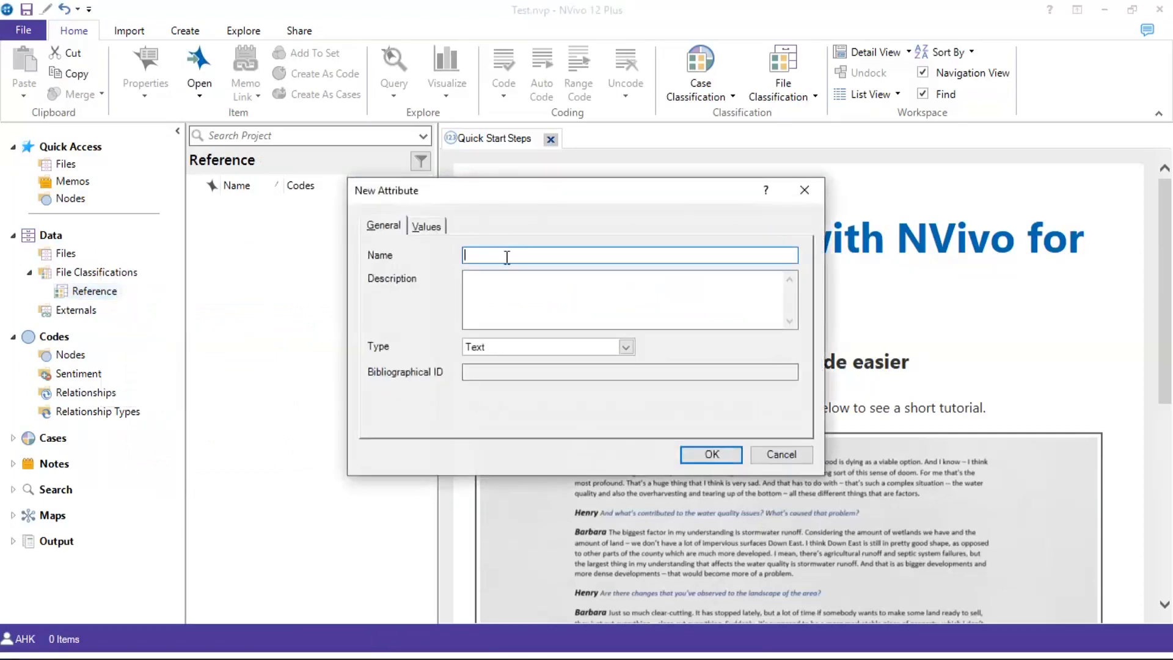
type("Research Approach")
left_click(480, 346)
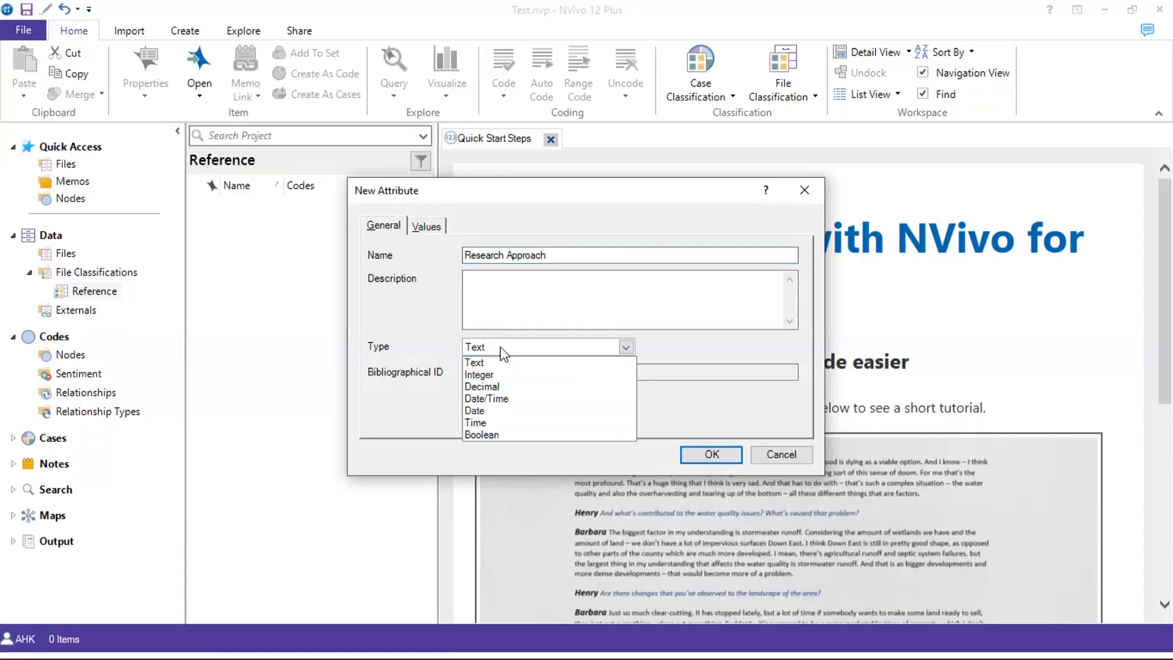
left_click(502, 352)
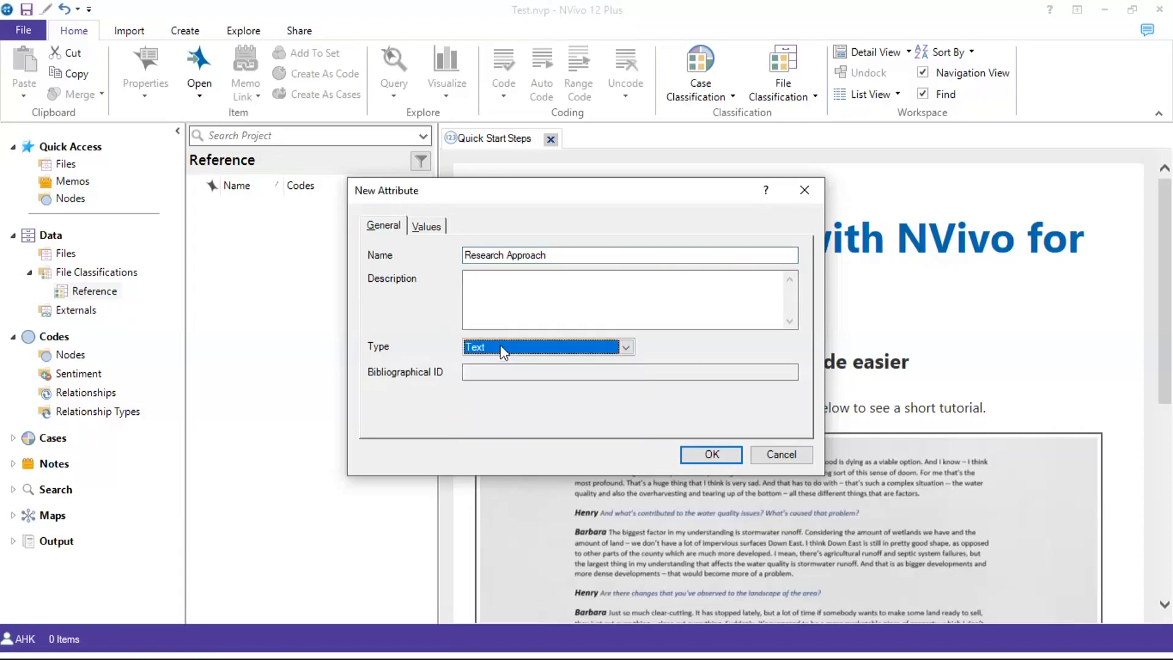
Give Research Approach the values Qualitative, Quantitative and Mixed Methods, then save the attribute
left_click(435, 231)
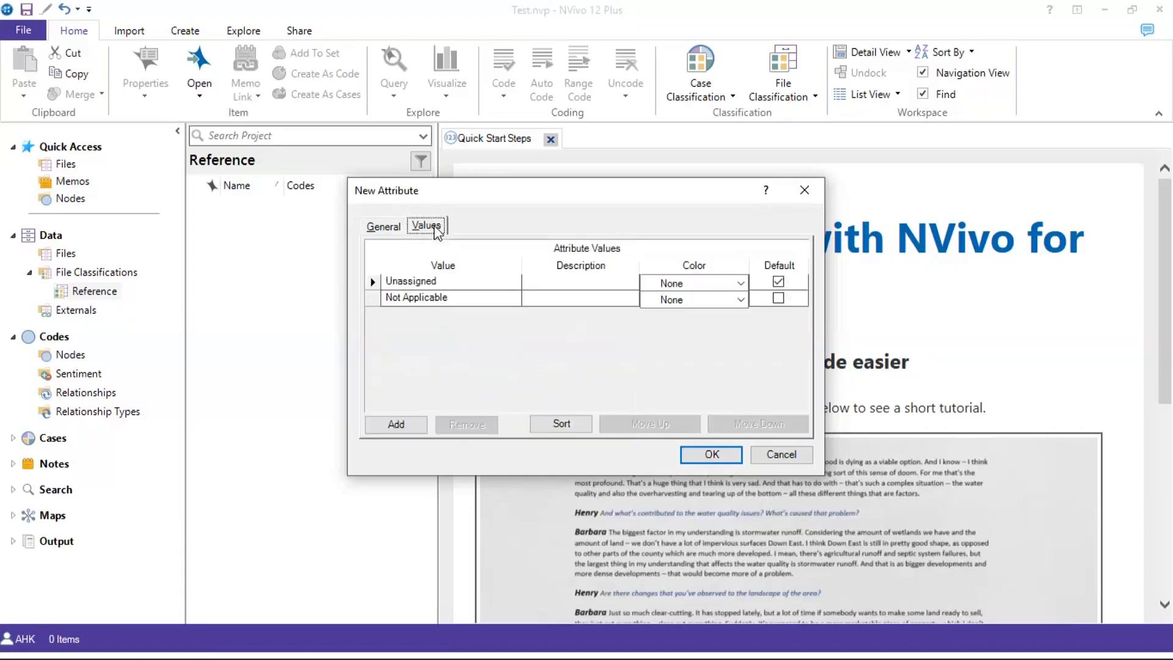
left_click(384, 228)
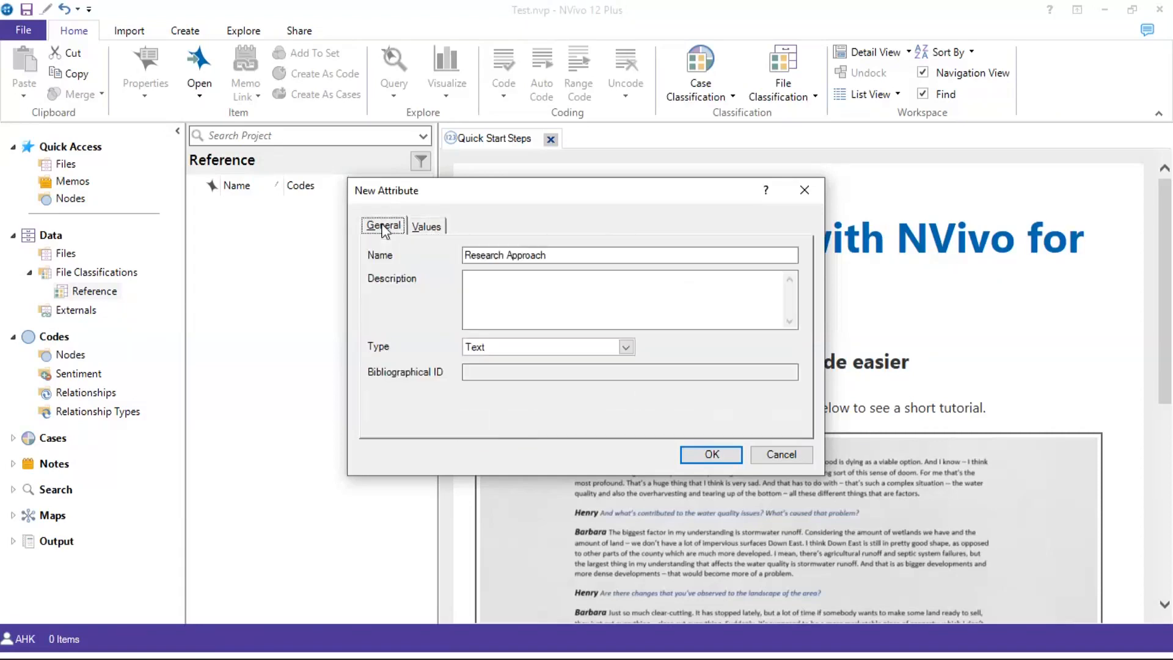
left_click(426, 229)
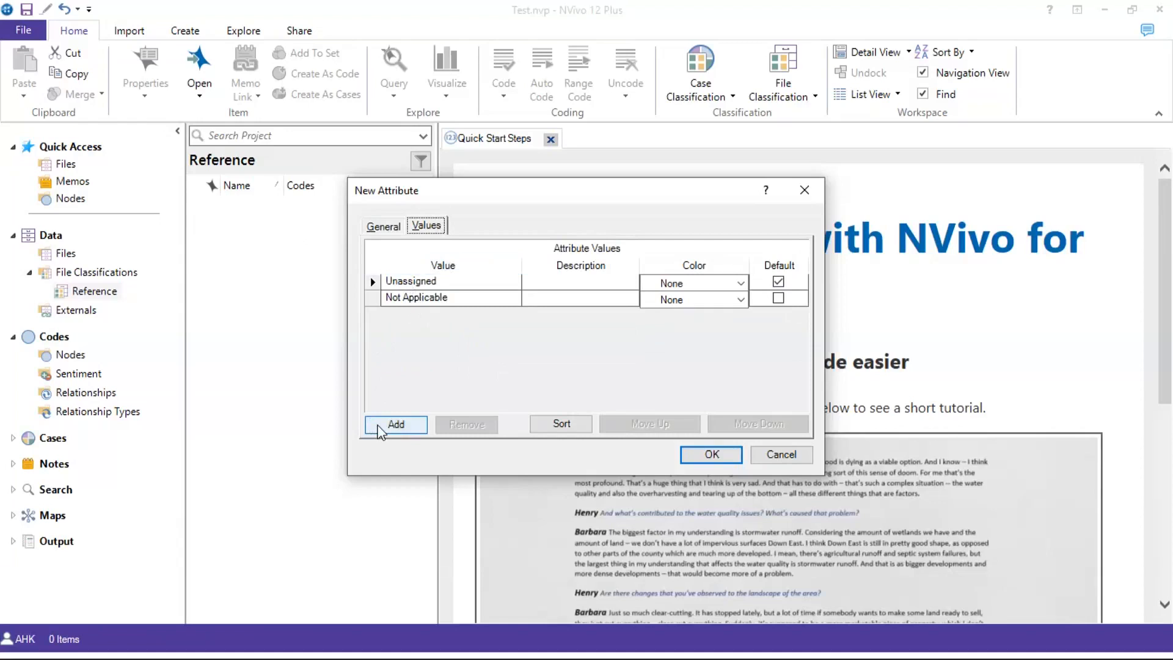
left_click(378, 427)
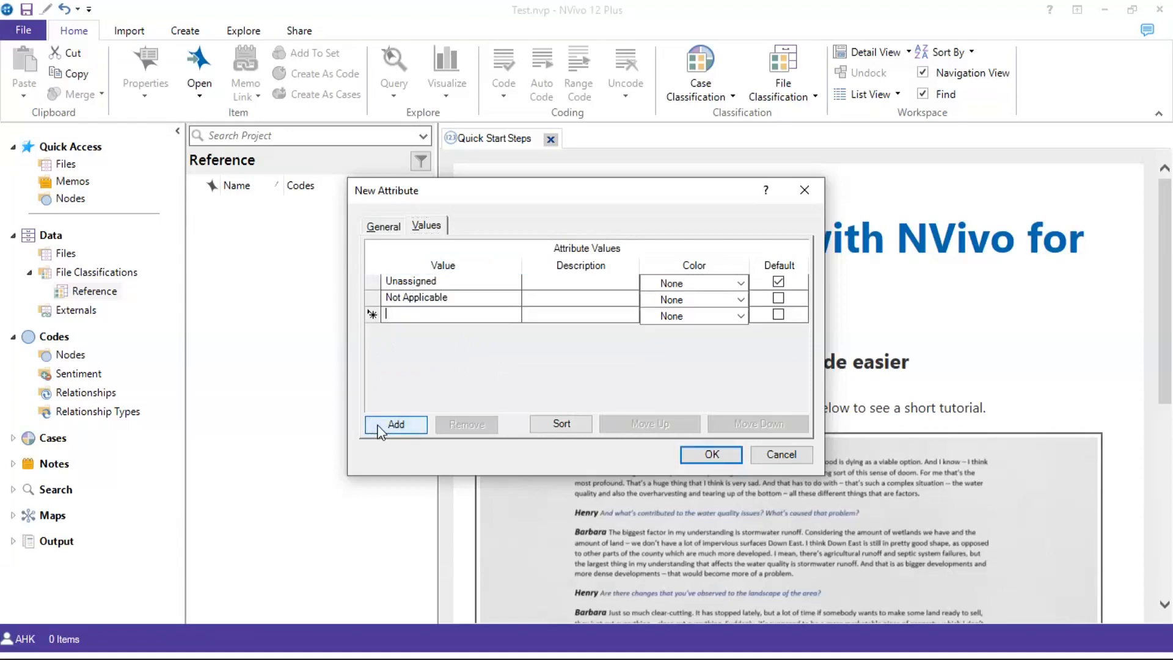
type("Qualitative")
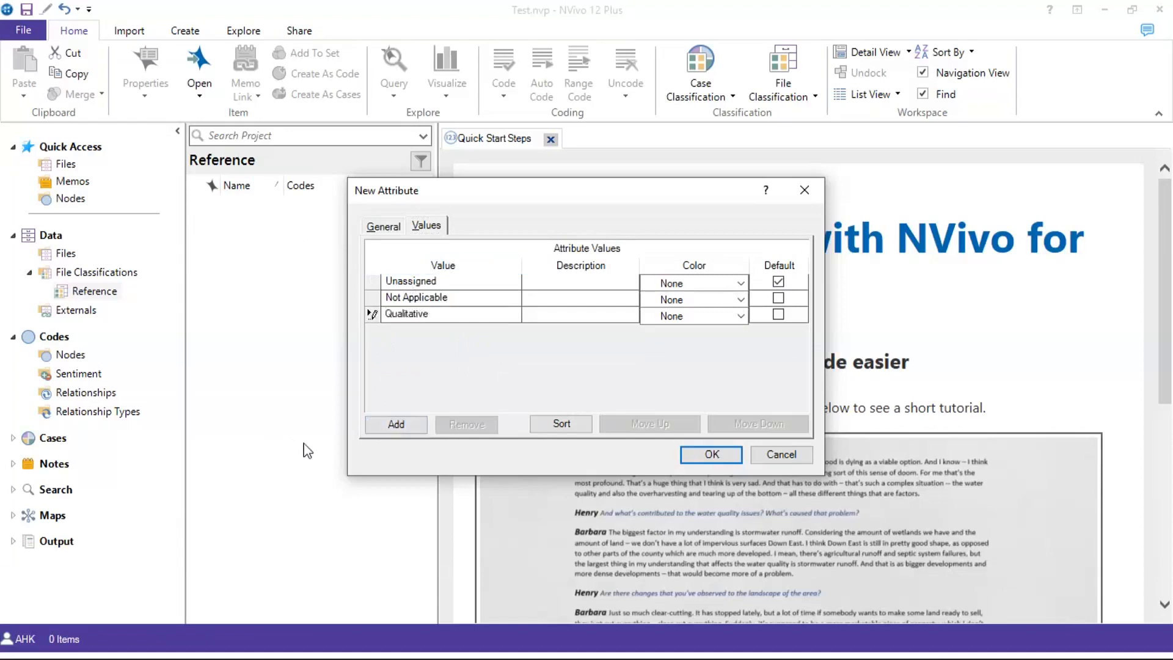
left_click(384, 429)
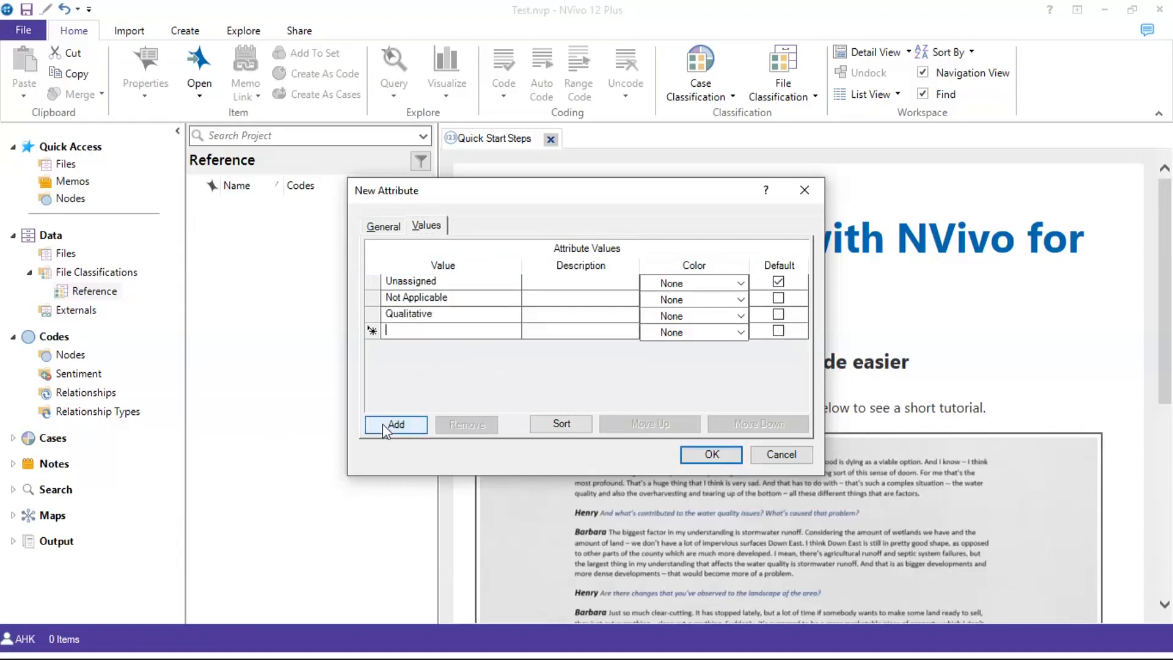
type("Quantitative")
left_click(396, 424)
type("Mixed Methods")
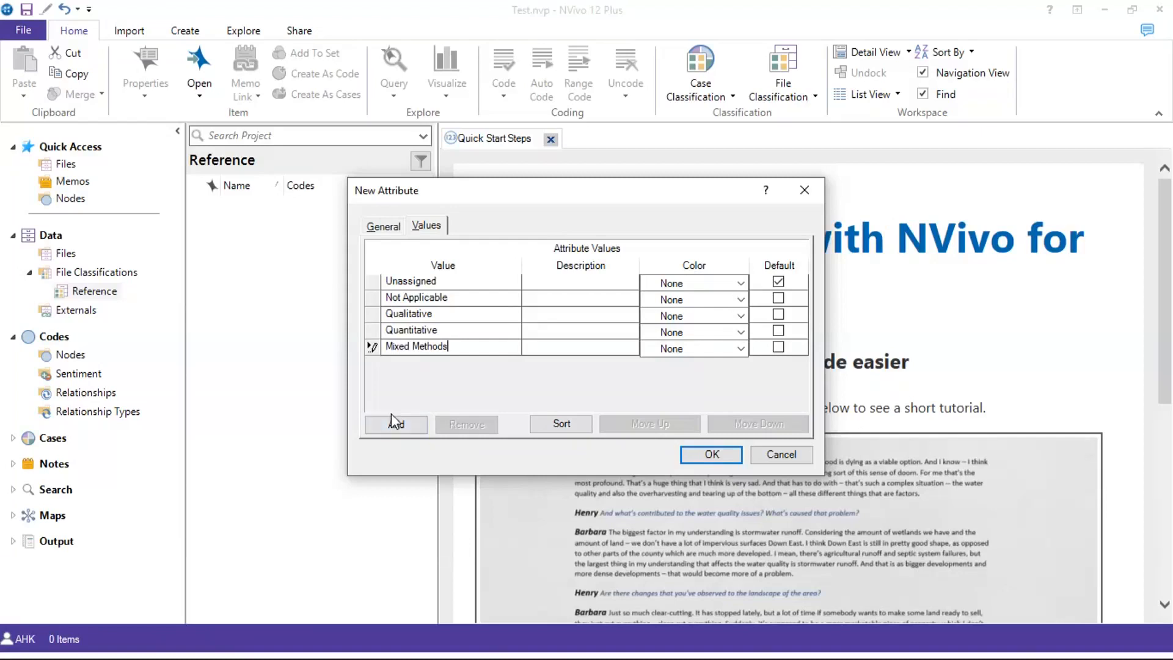
left_click(700, 459)
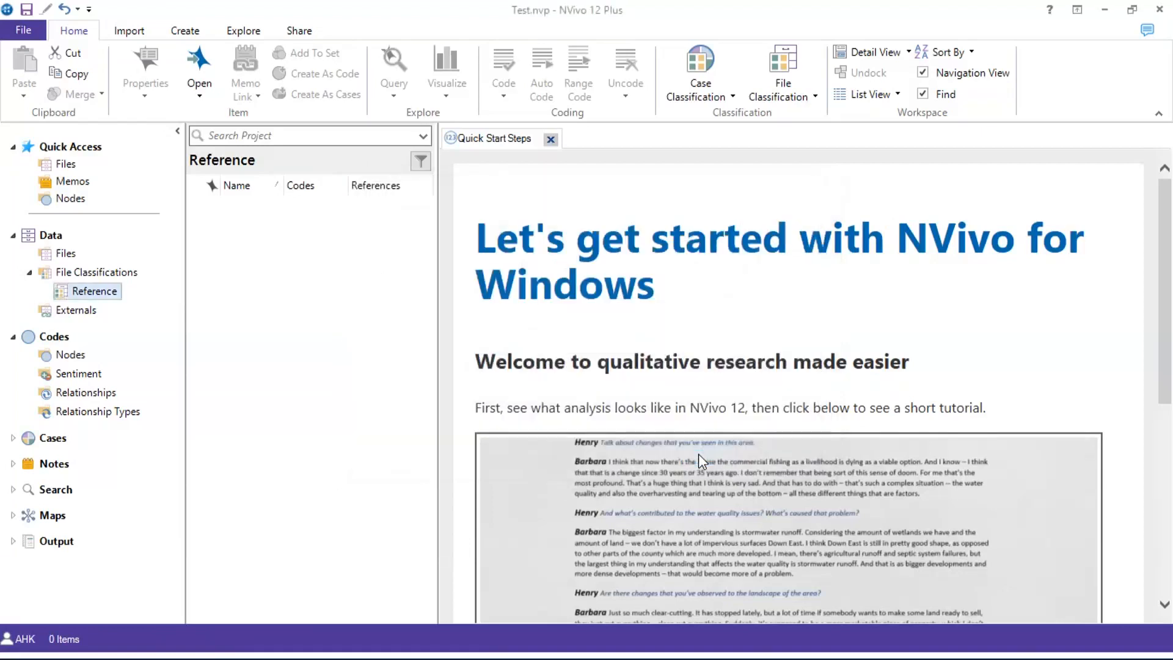
Select the Reference classification, leaving its name unchanged
right_click(95, 291)
left_click(278, 266)
double_click(62, 296)
left_click(637, 139)
left_click(122, 297)
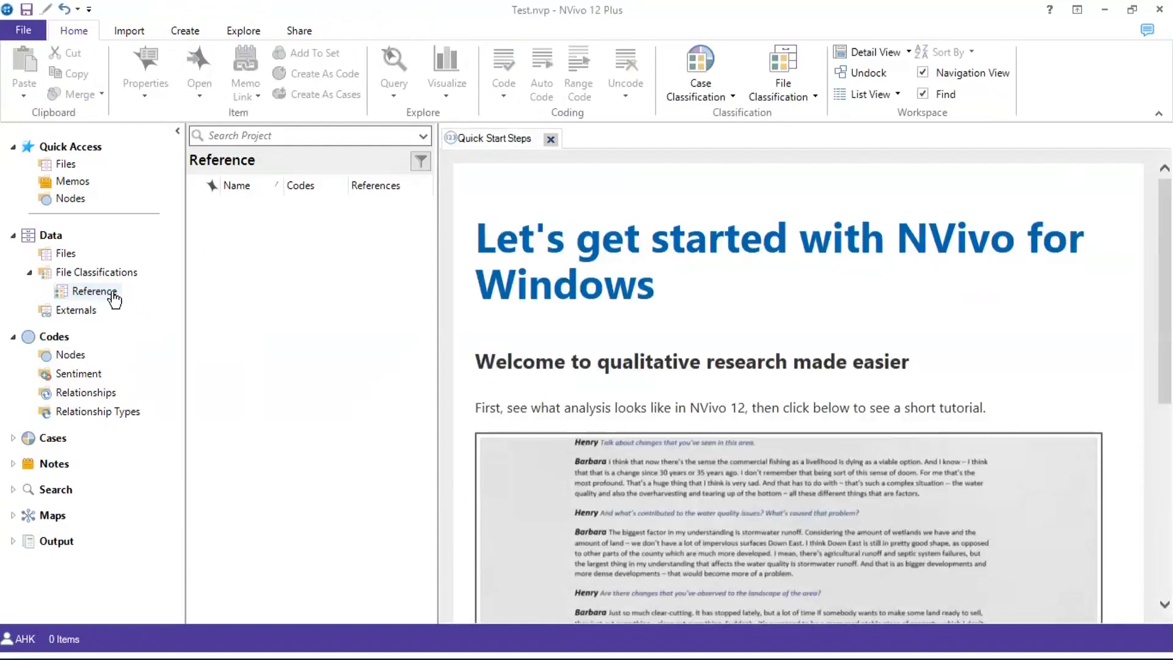
left_click(122, 297)
left_click(22, 296)
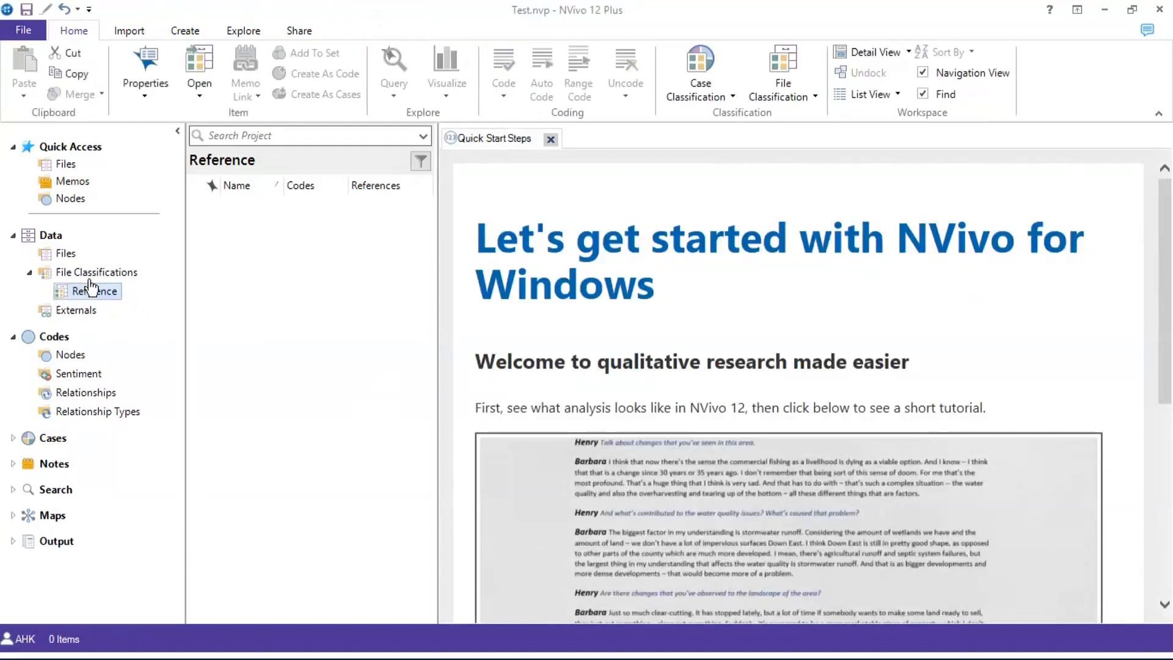
left_click(92, 292)
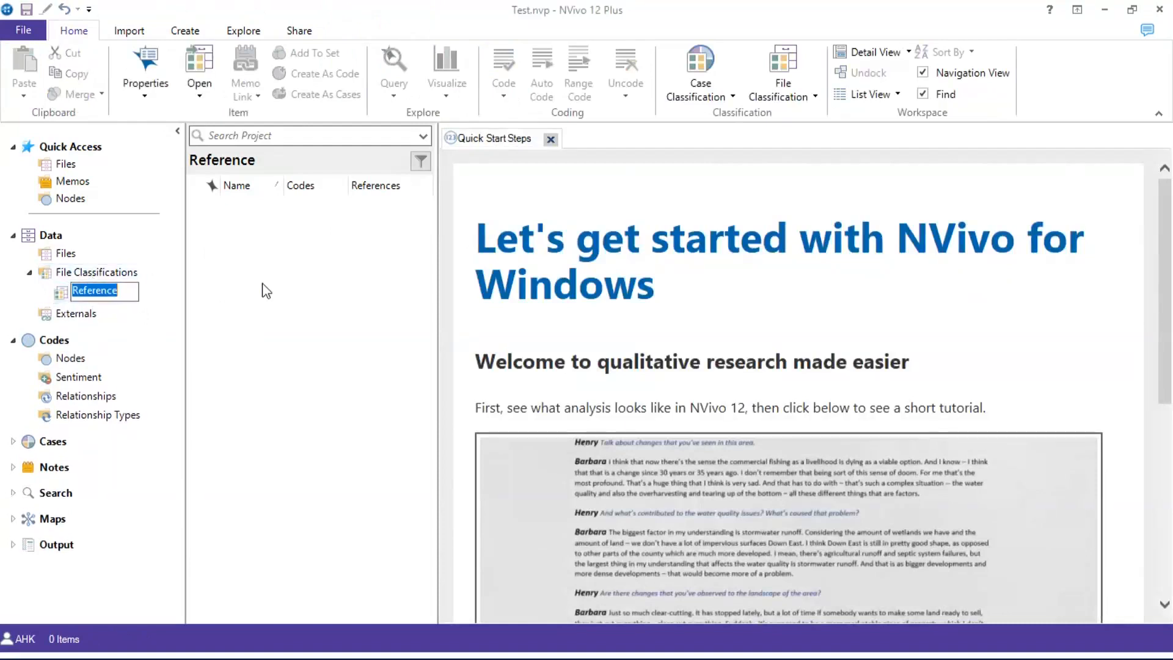
left_click(269, 252)
Review all classification attributes, then return to the Reference file list
left_click(78, 276)
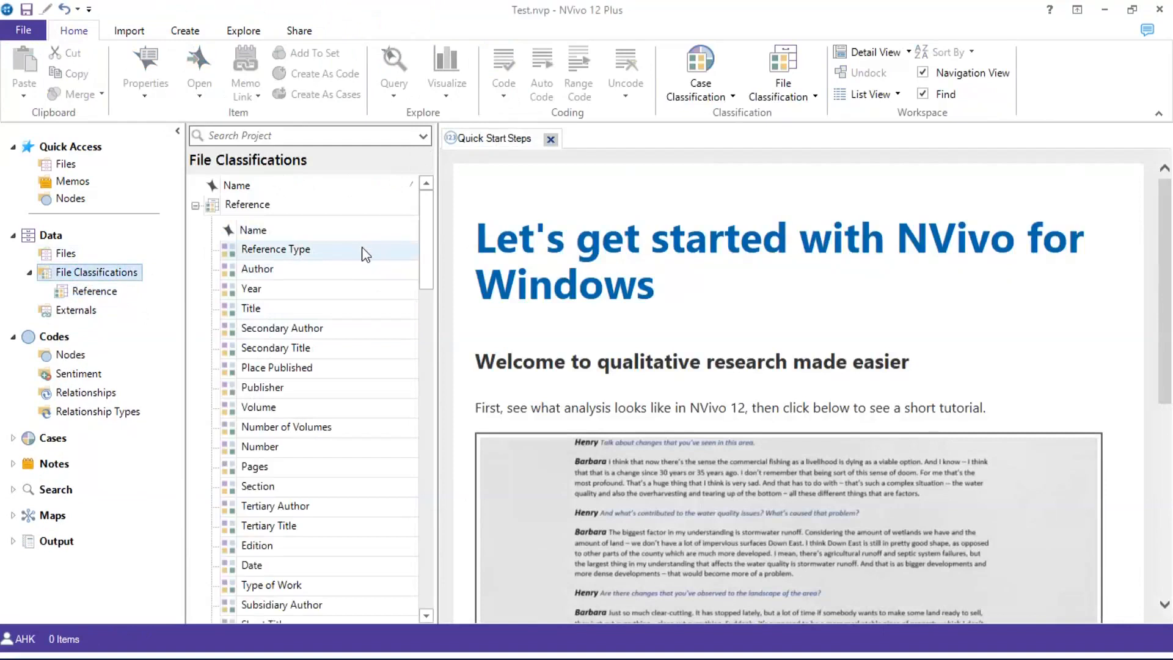
scroll(361, 251, "down", 15)
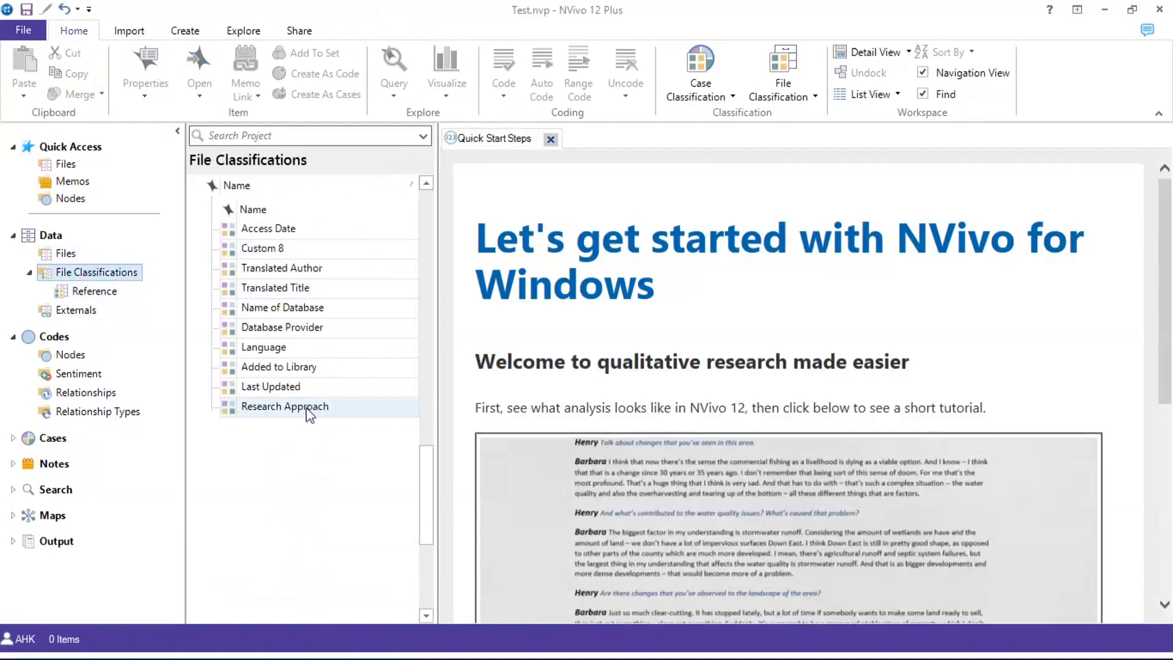
left_click(101, 292)
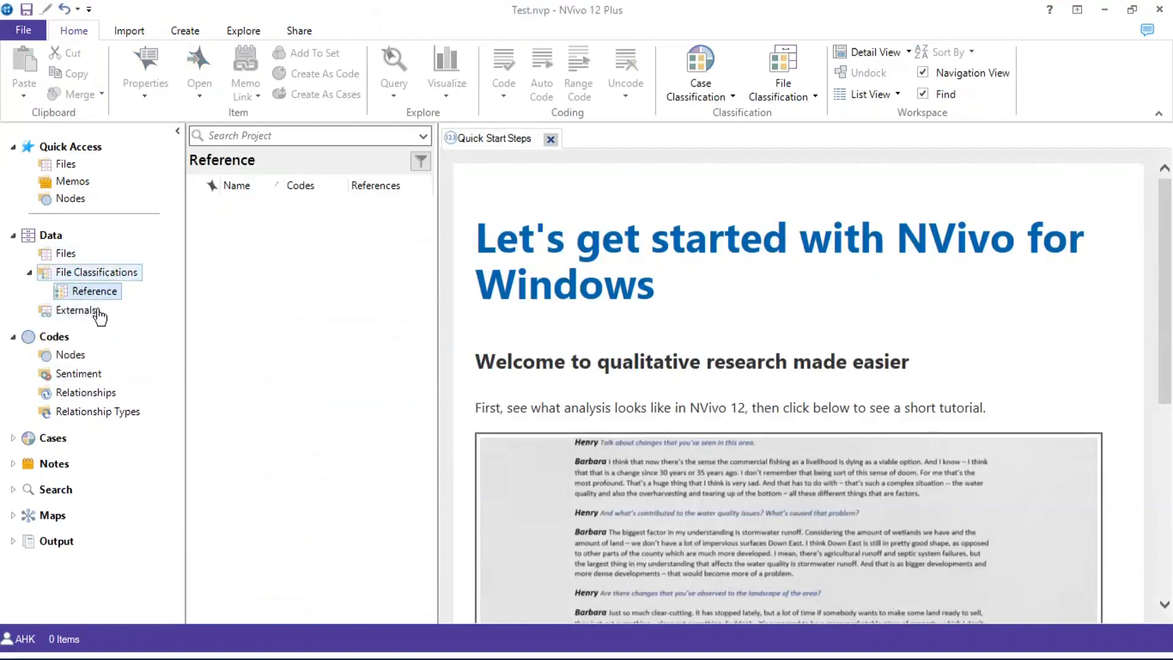
Create a new Reference attribute named 'Sample Size' with type Integer
right_click(362, 311)
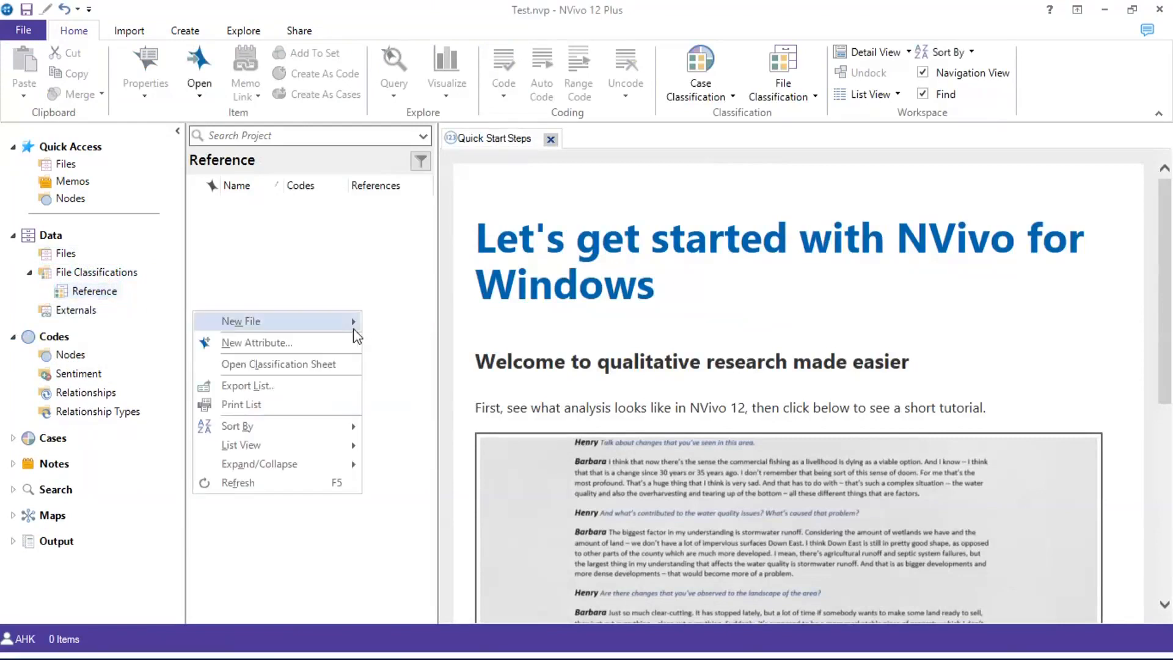
left_click(324, 340)
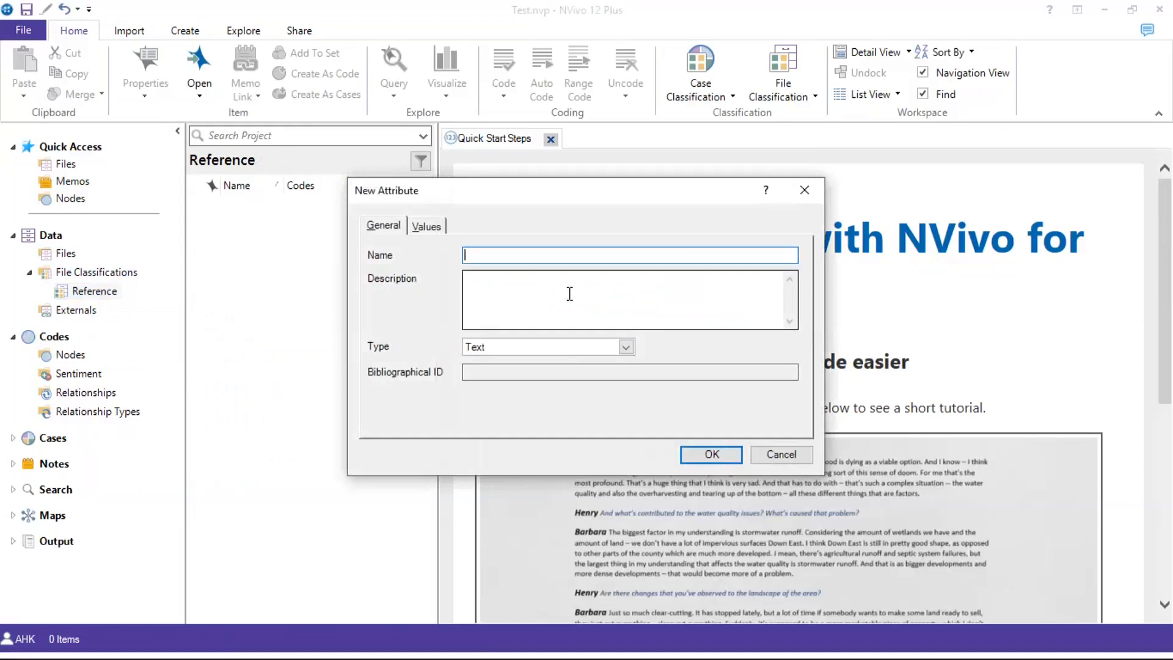
type("Sample Size")
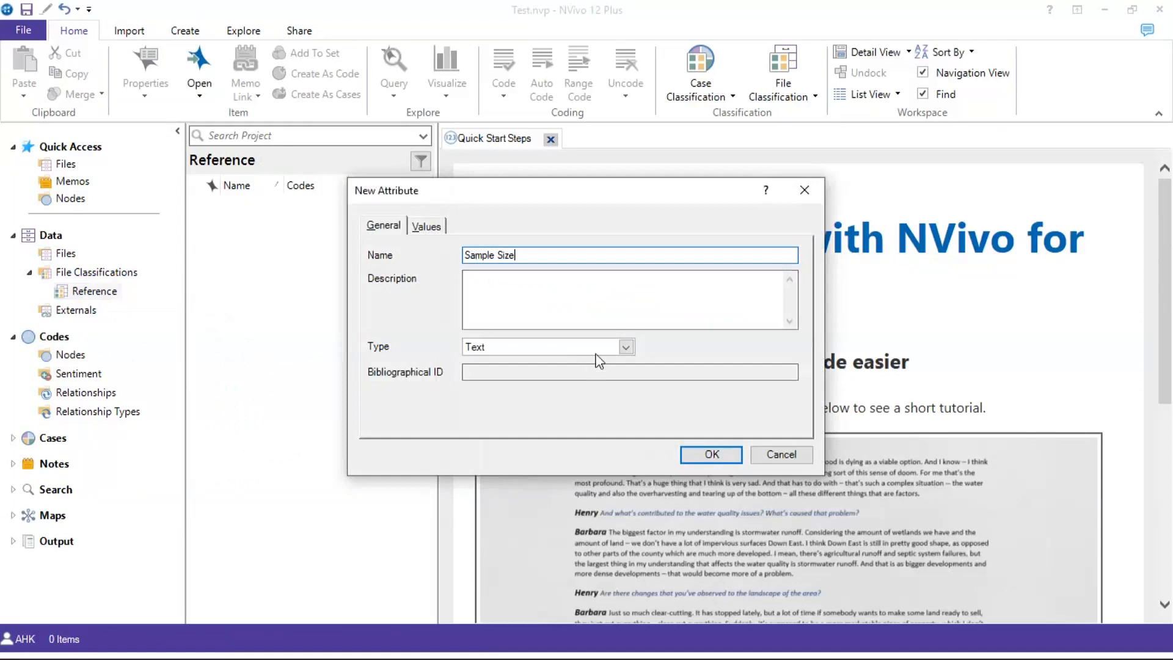
left_click(623, 345)
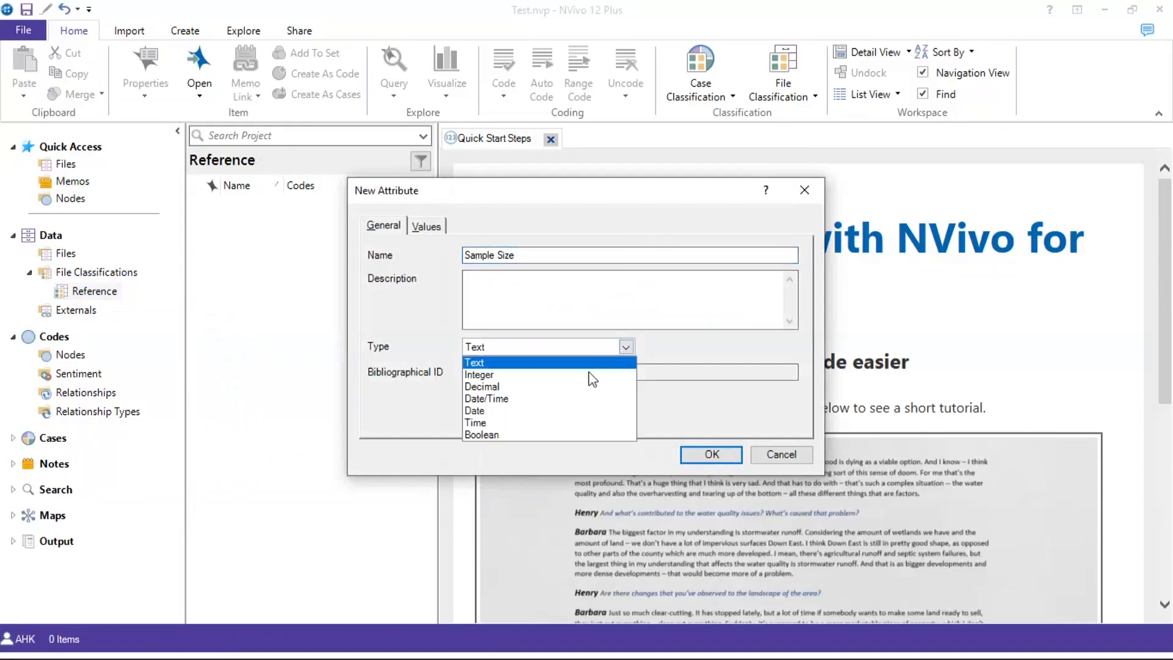
left_click(588, 374)
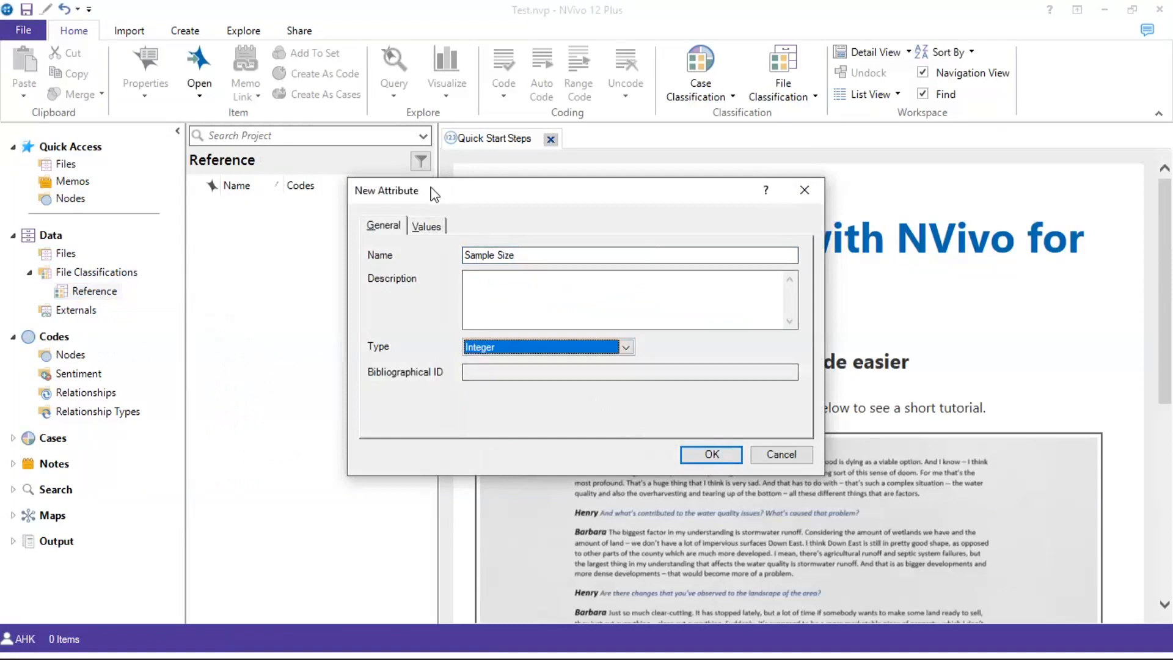
left_click(428, 228)
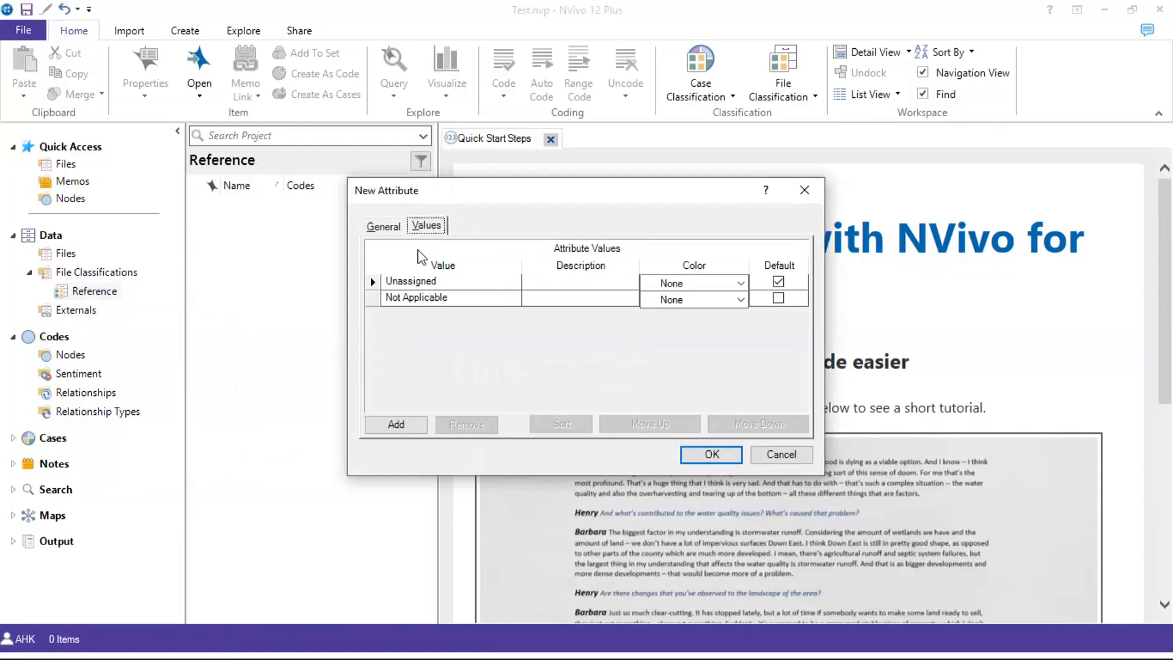
left_click(384, 225)
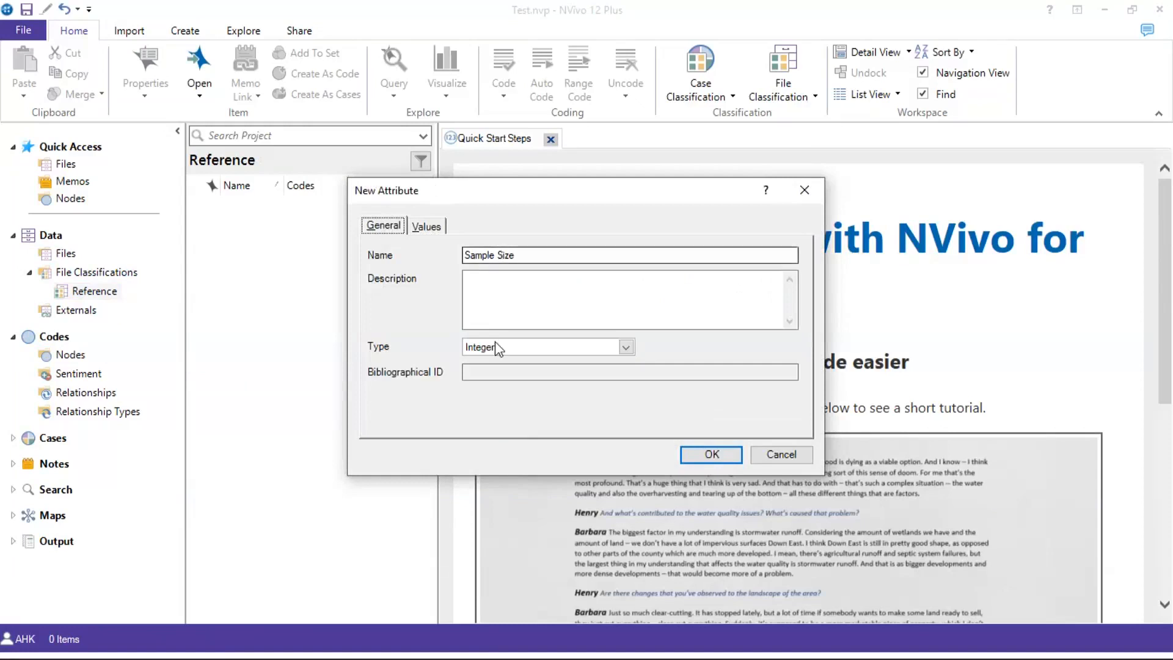
left_click(712, 455)
Create a Text attribute 'Field of Application' on Reference, with no custom values
right_click(318, 291)
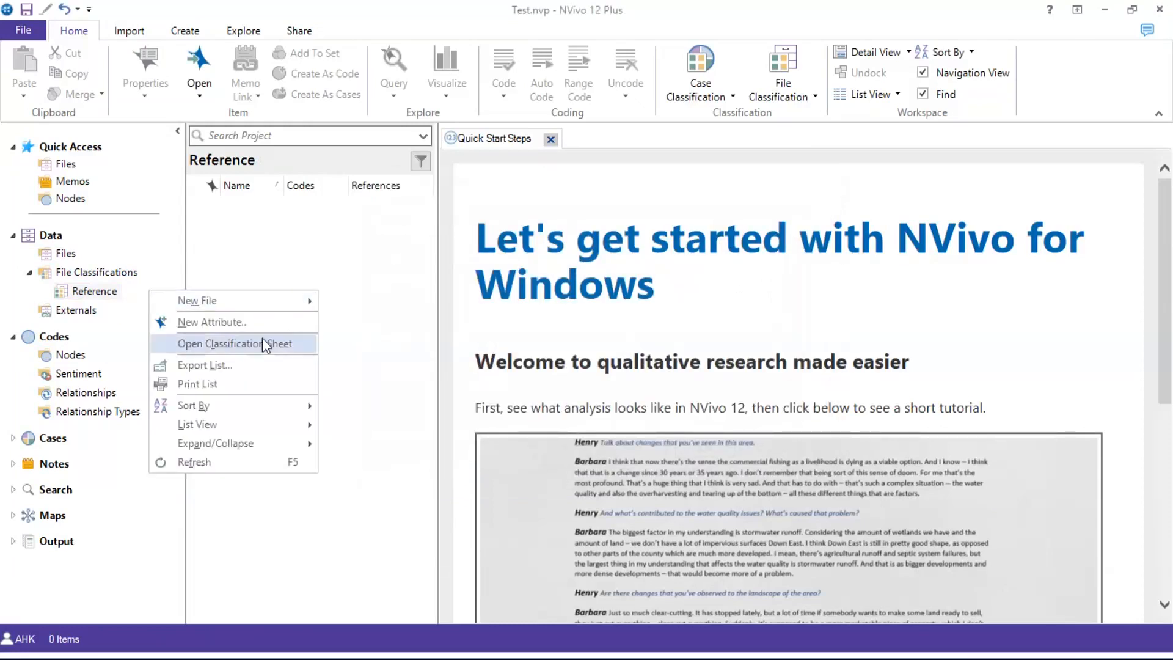
left_click(262, 321)
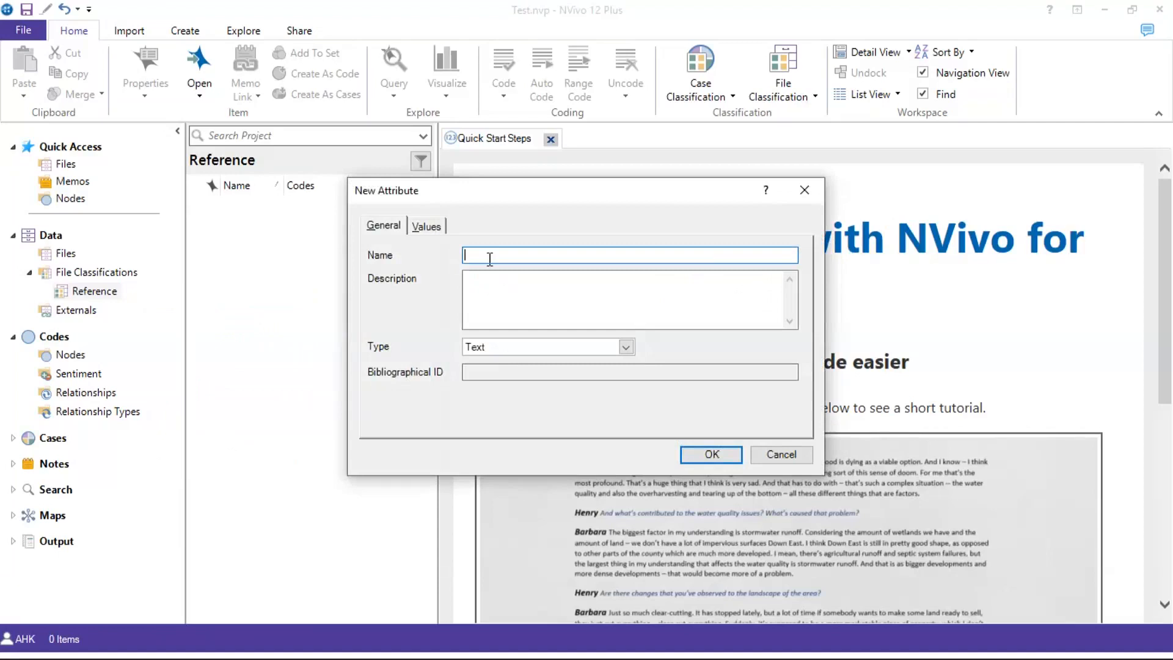
type("Field of Application")
left_click(428, 228)
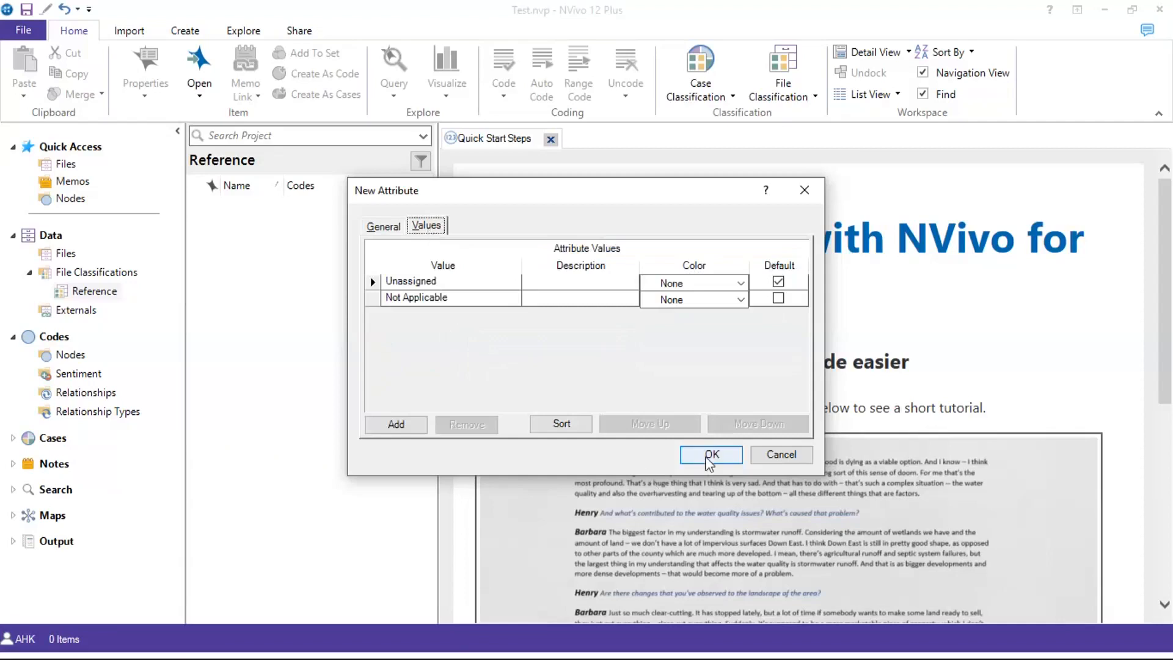
left_click(707, 457)
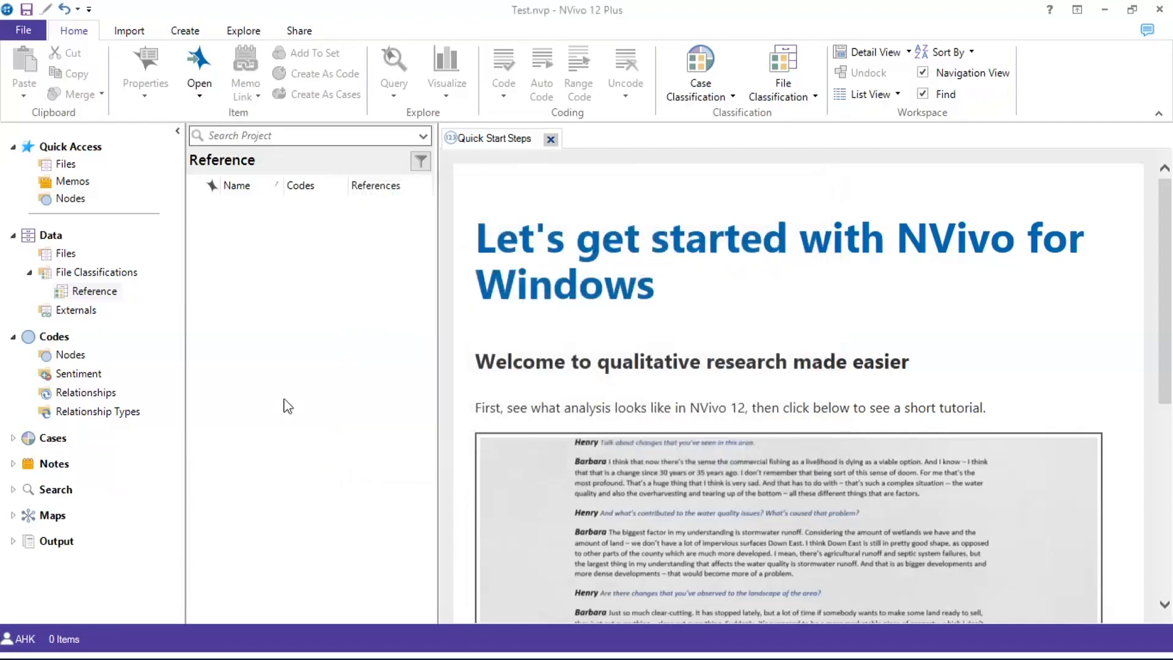
Create a Text attribute 'Country of Study' on Reference, leaving its values empty
right_click(283, 400)
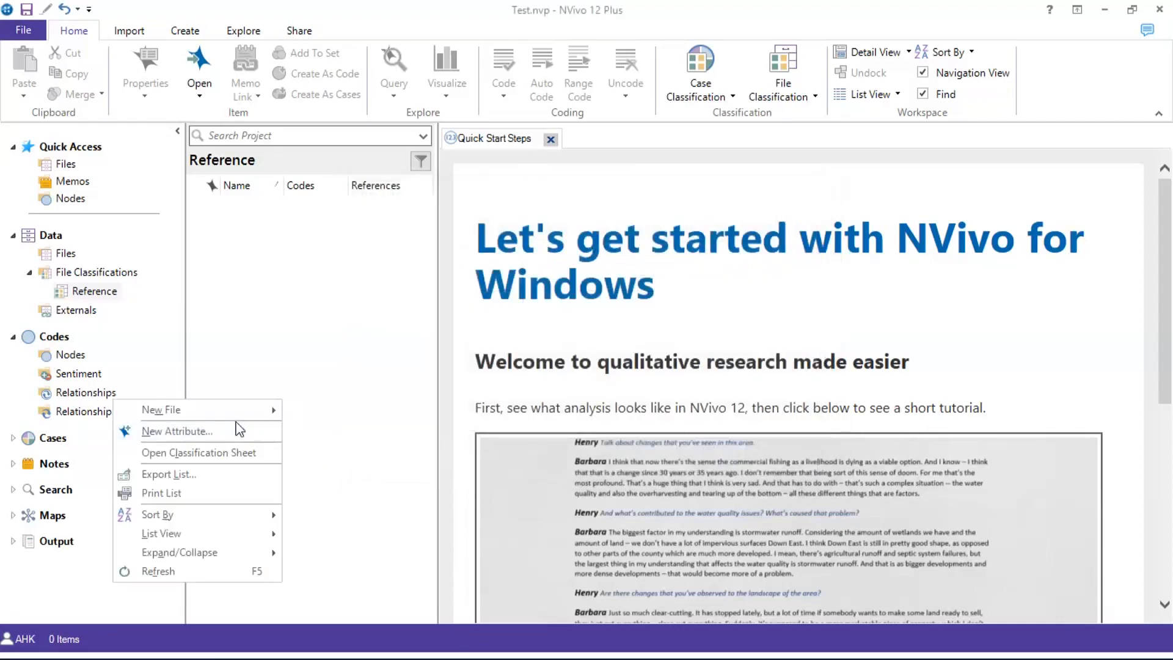
left_click(234, 431)
type("Cou")
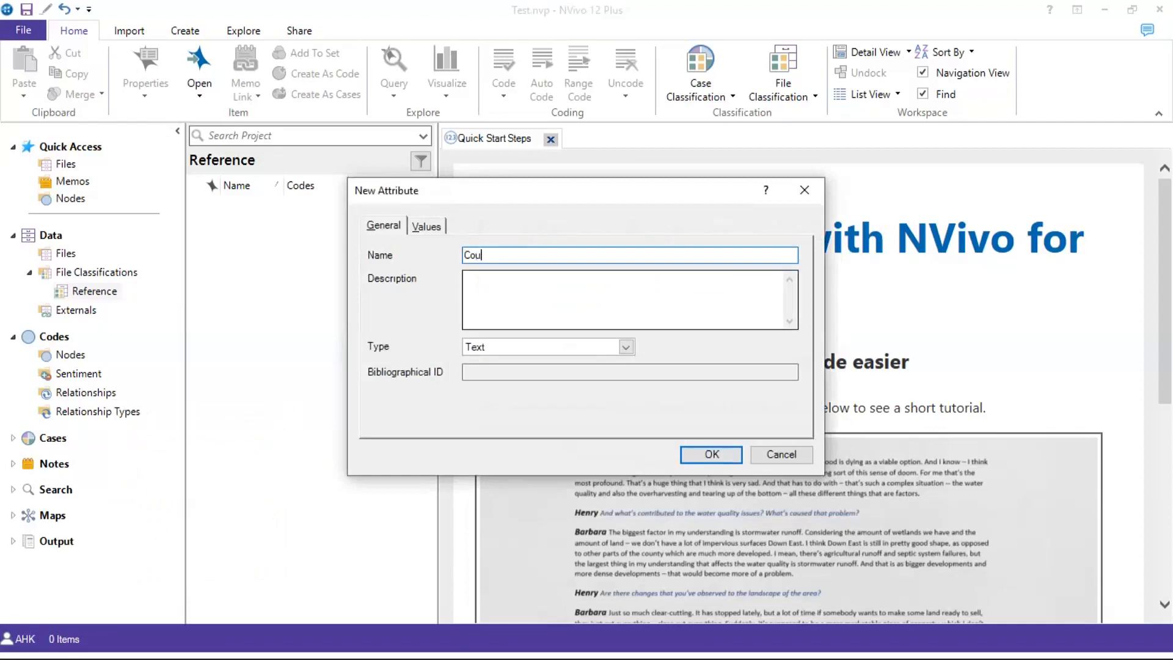
type("ntry of Study")
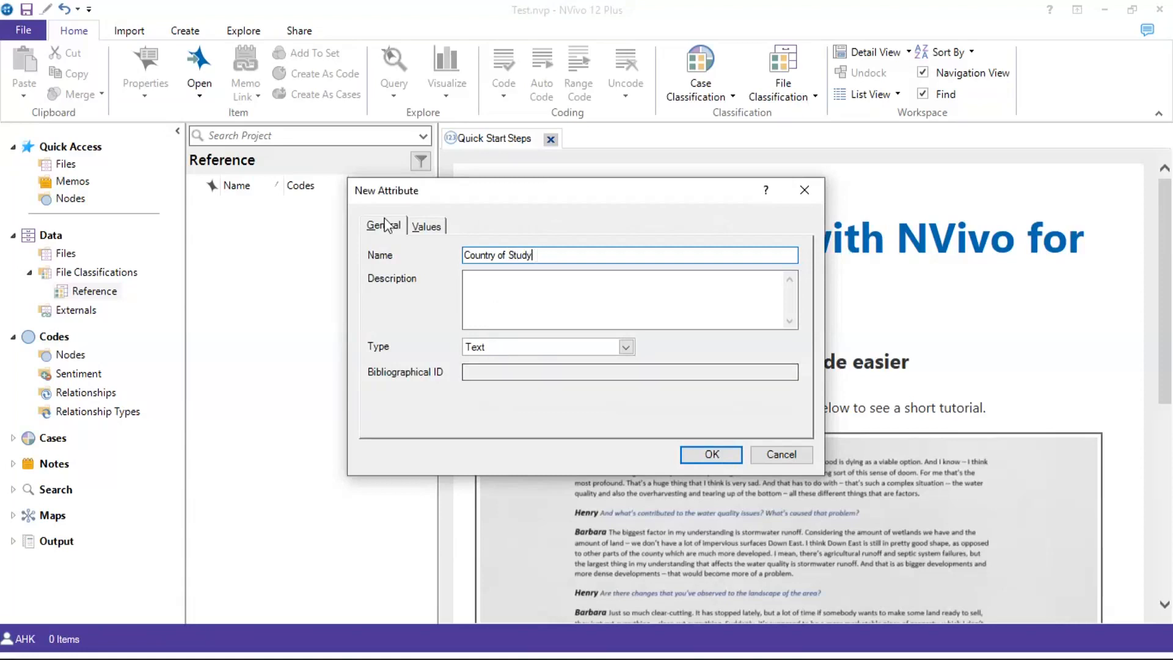
left_click(424, 228)
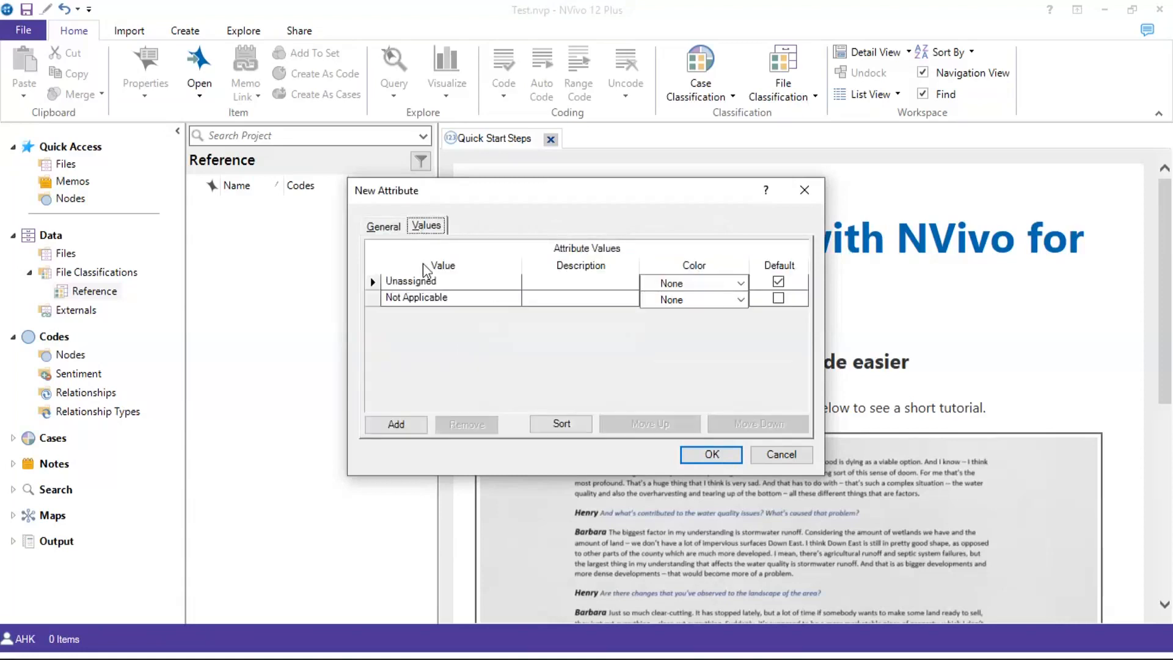
left_click(385, 226)
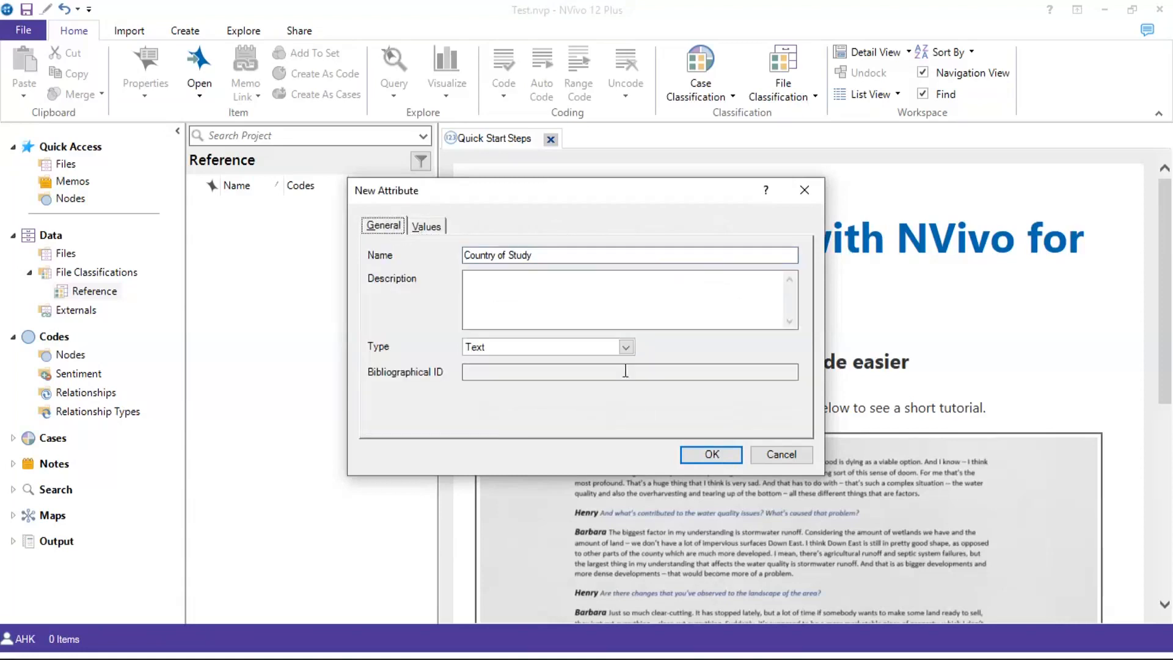
left_click(713, 455)
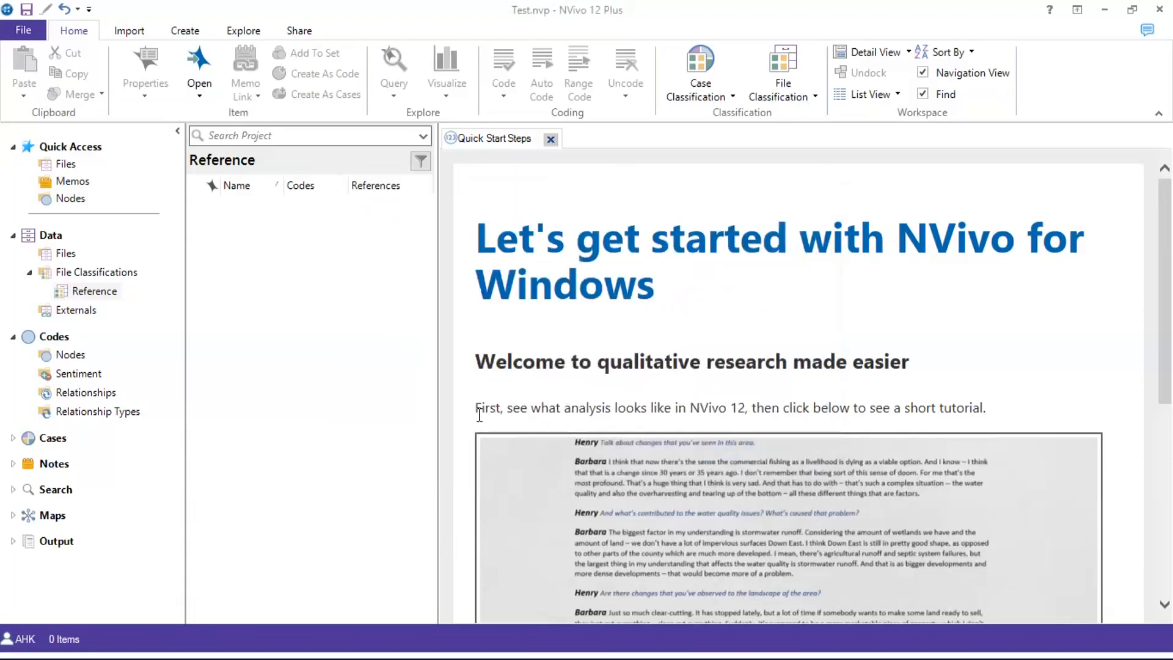
Show File Classifications and scroll to the end of Reference's attribute list
left_click(119, 276)
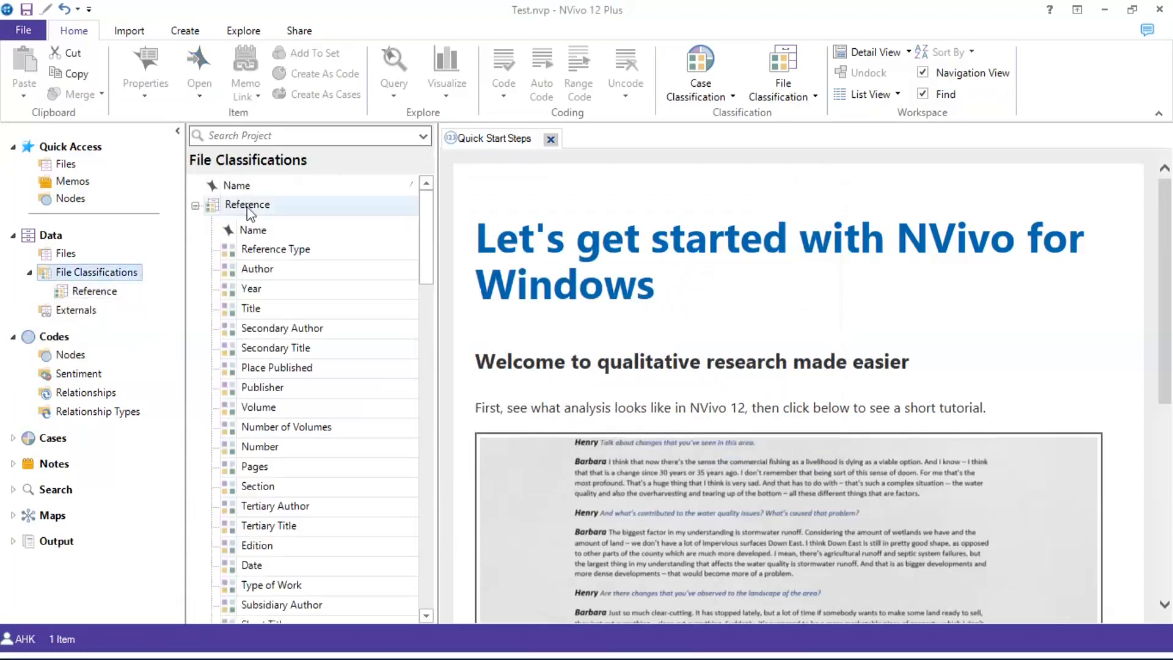
scroll(254, 260, "down", 10)
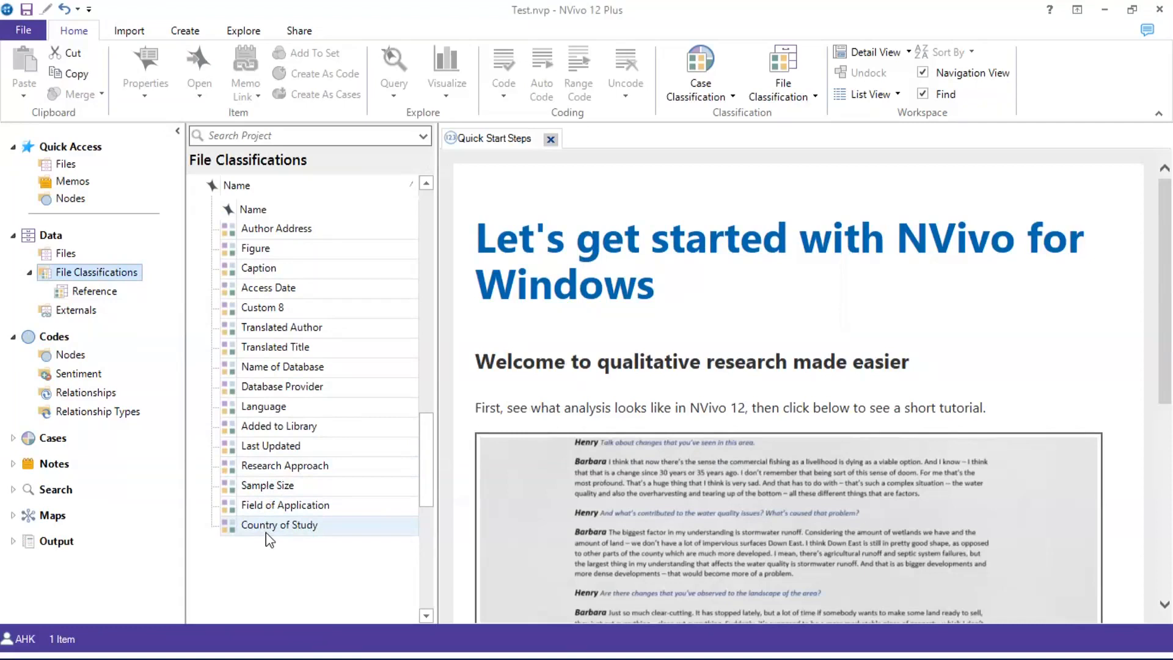
left_click(59, 257)
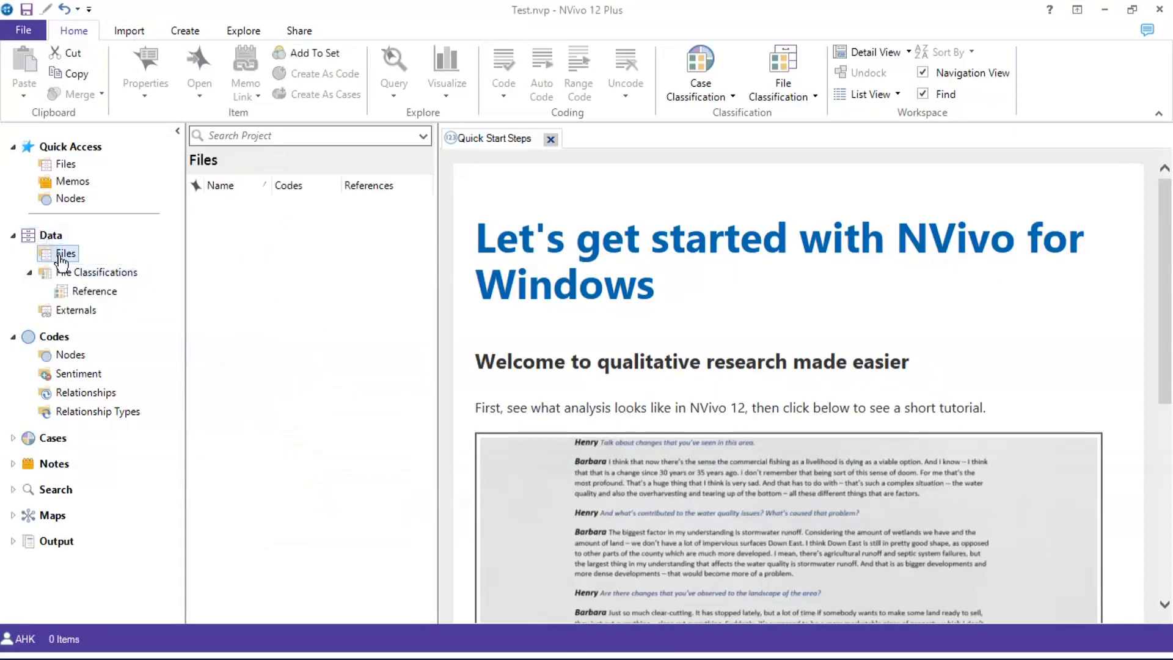
mouse_move(62, 261)
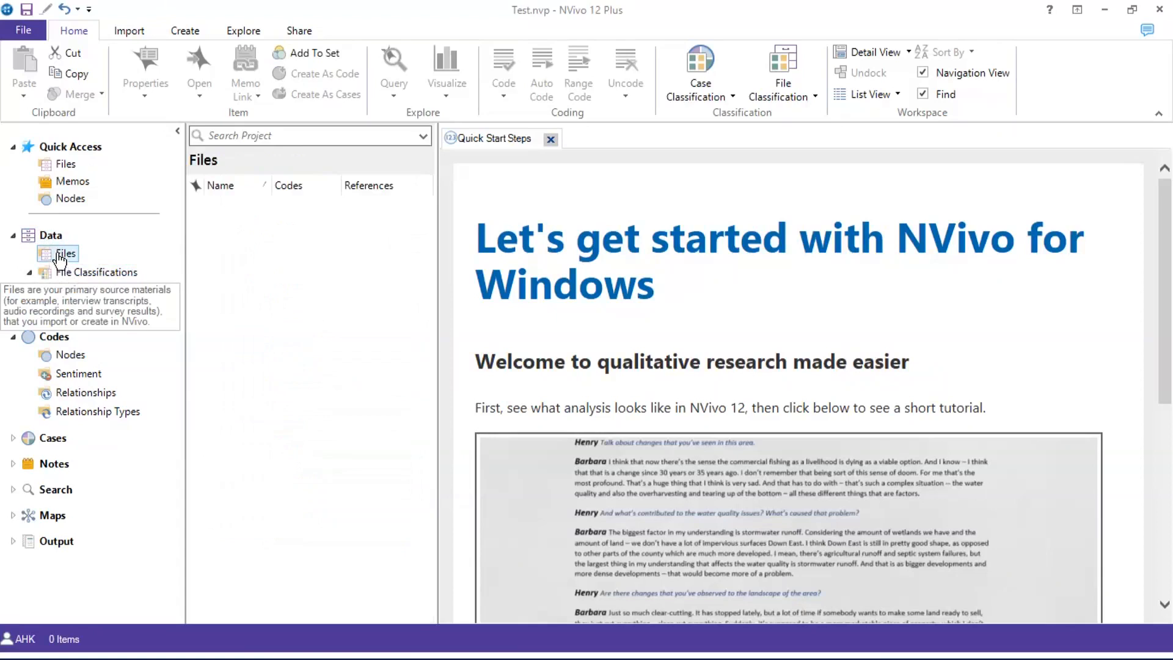
right_click(287, 247)
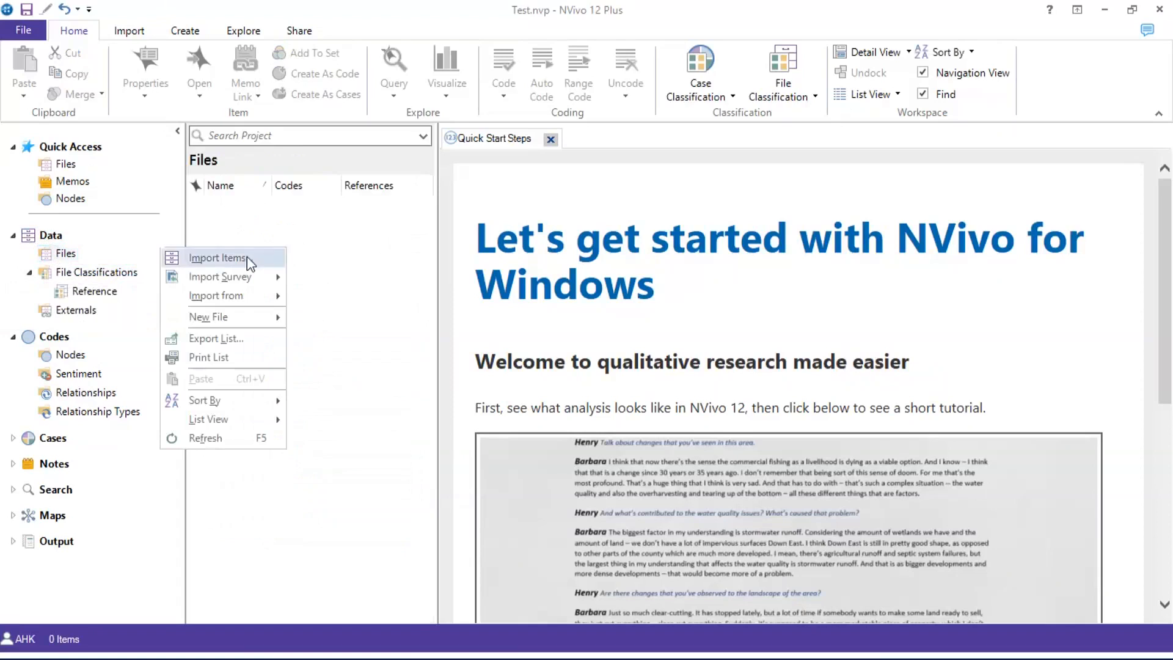
left_click(135, 33)
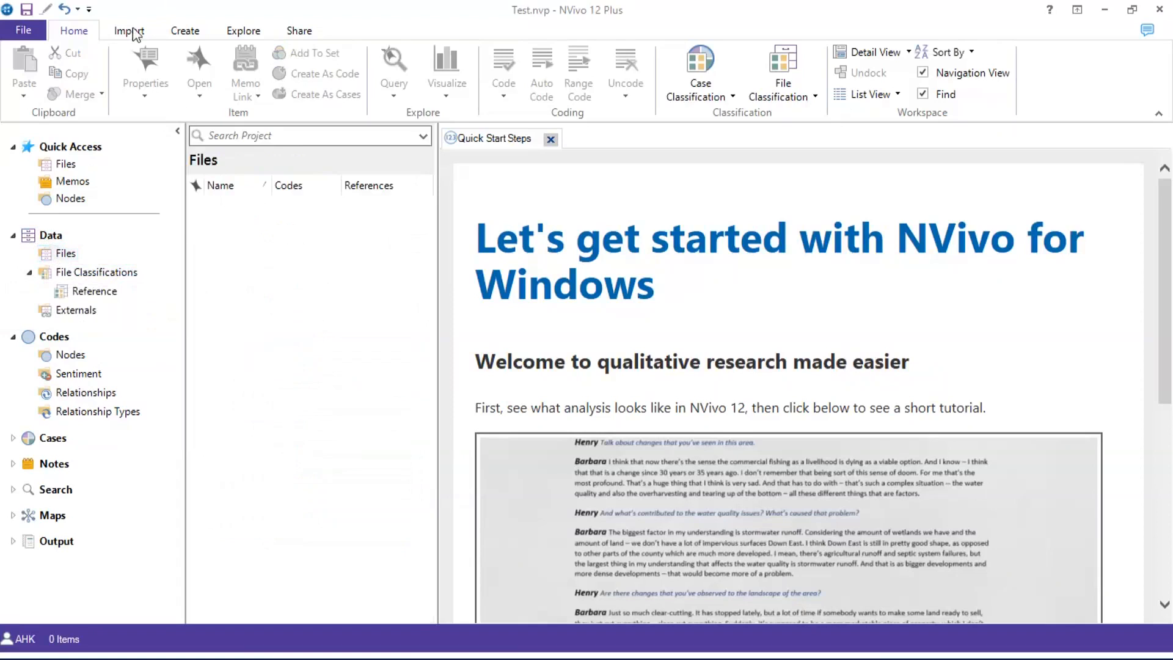
left_click(135, 34)
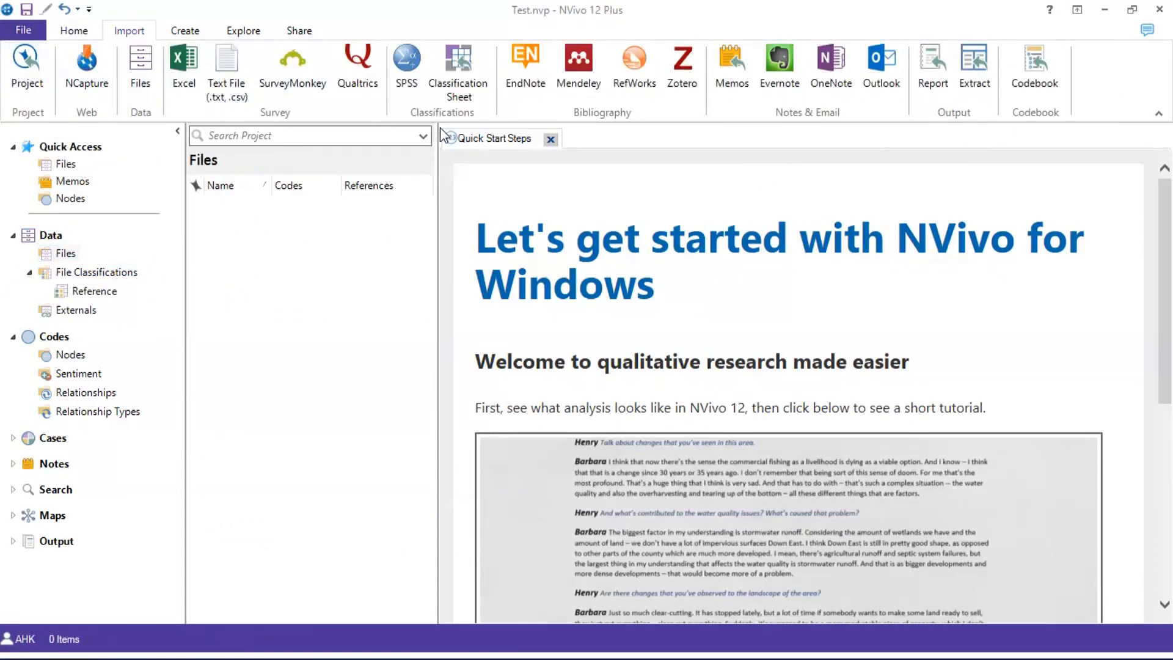
right_click(247, 282)
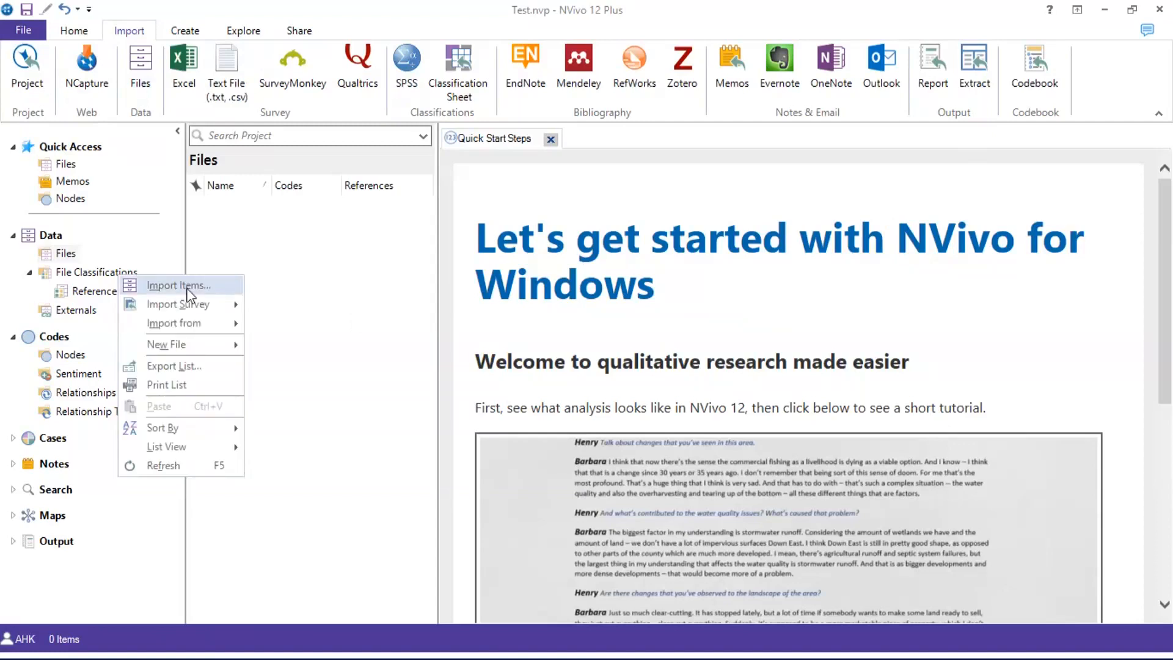
left_click(292, 273)
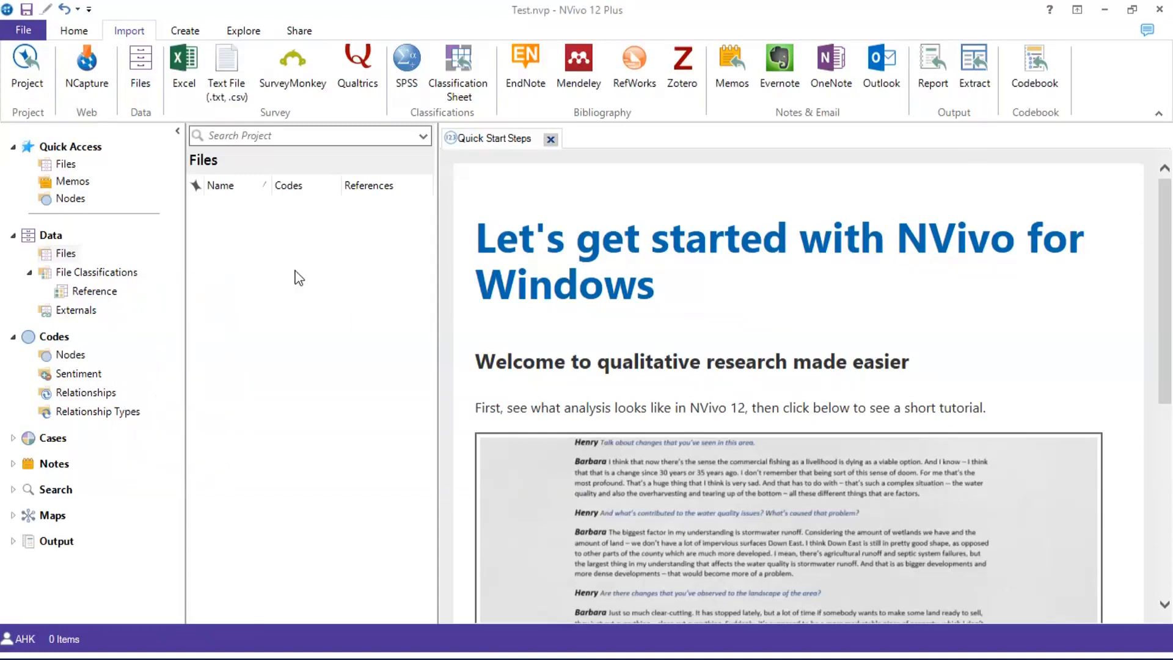
right_click(295, 272)
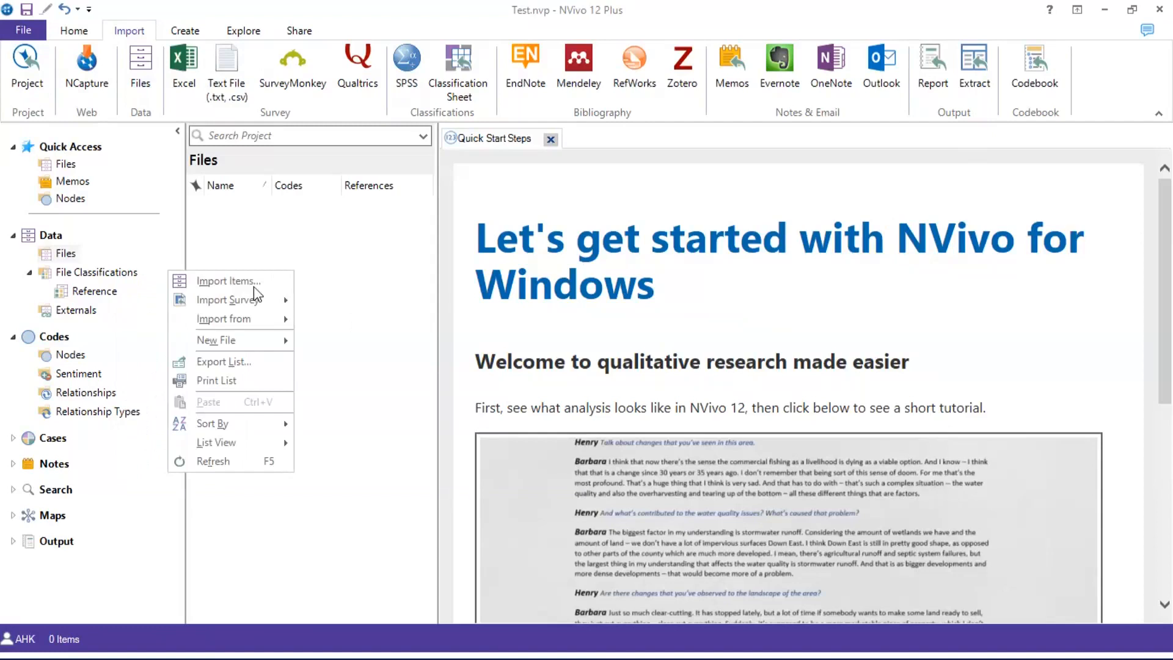
right_click(291, 248)
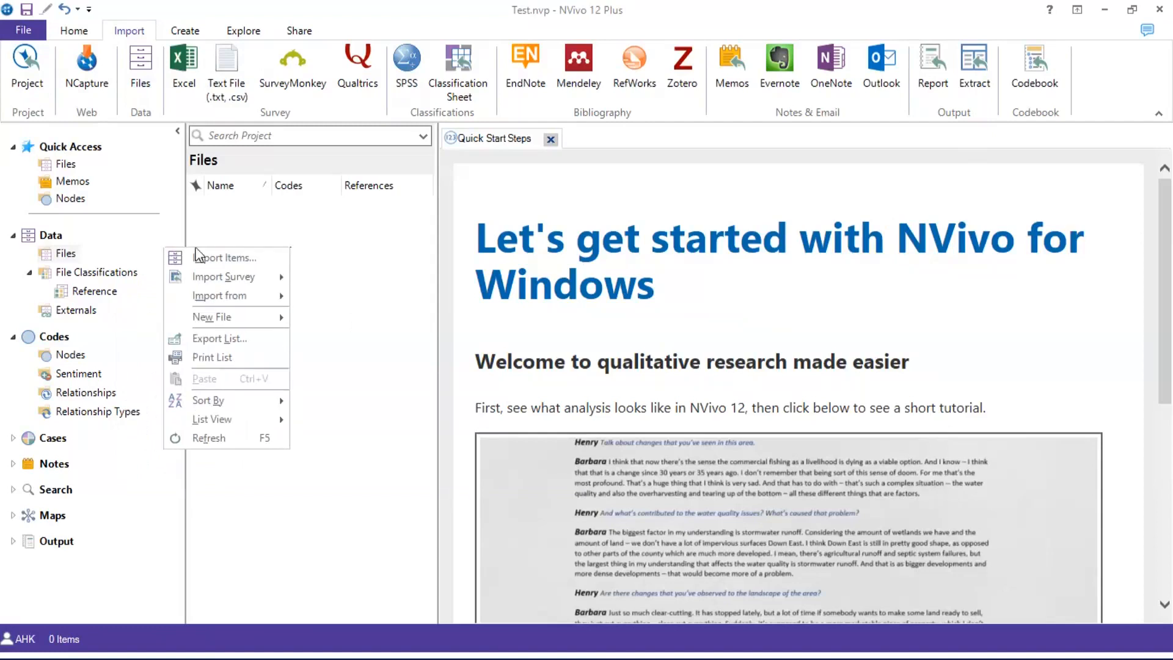
left_click(63, 253)
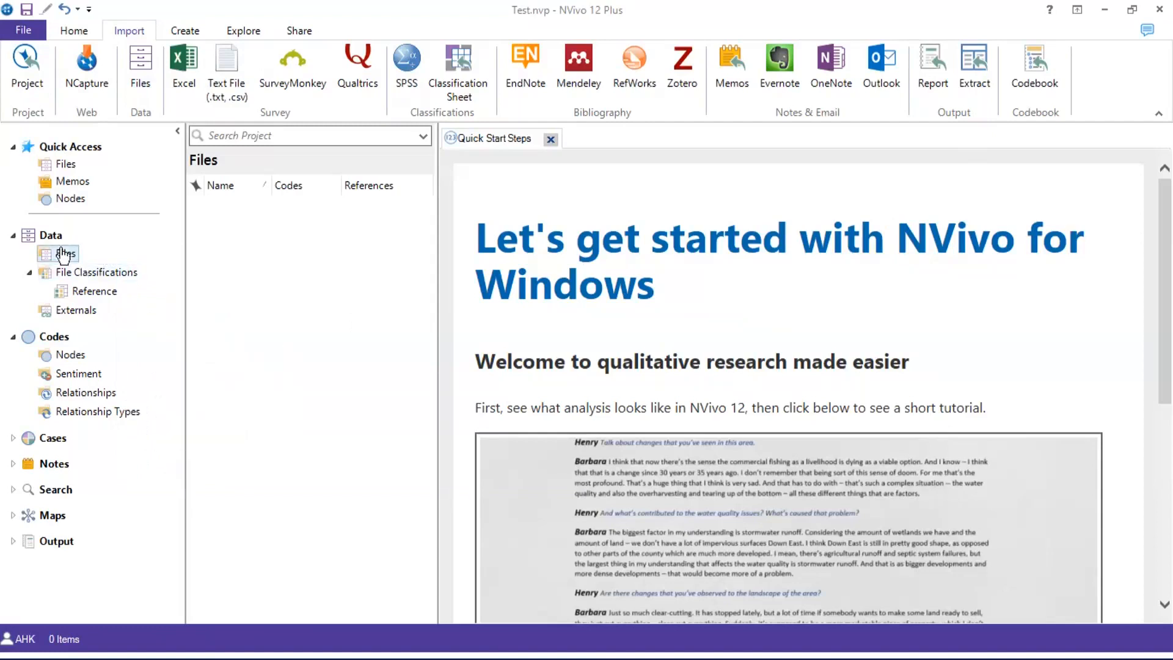
right_click(318, 247)
Choose the entertainment vacationers' revisit-intention PDF from Desktop > NVivo for LR for import
left_click(251, 256)
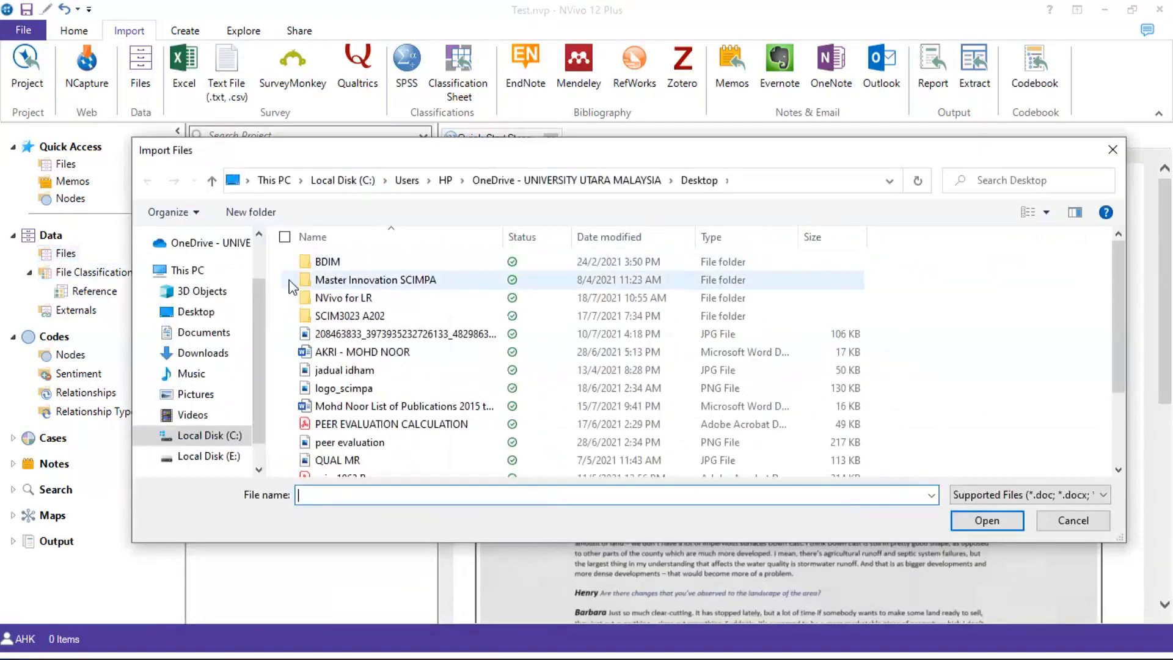
left_click(208, 313)
double_click(334, 299)
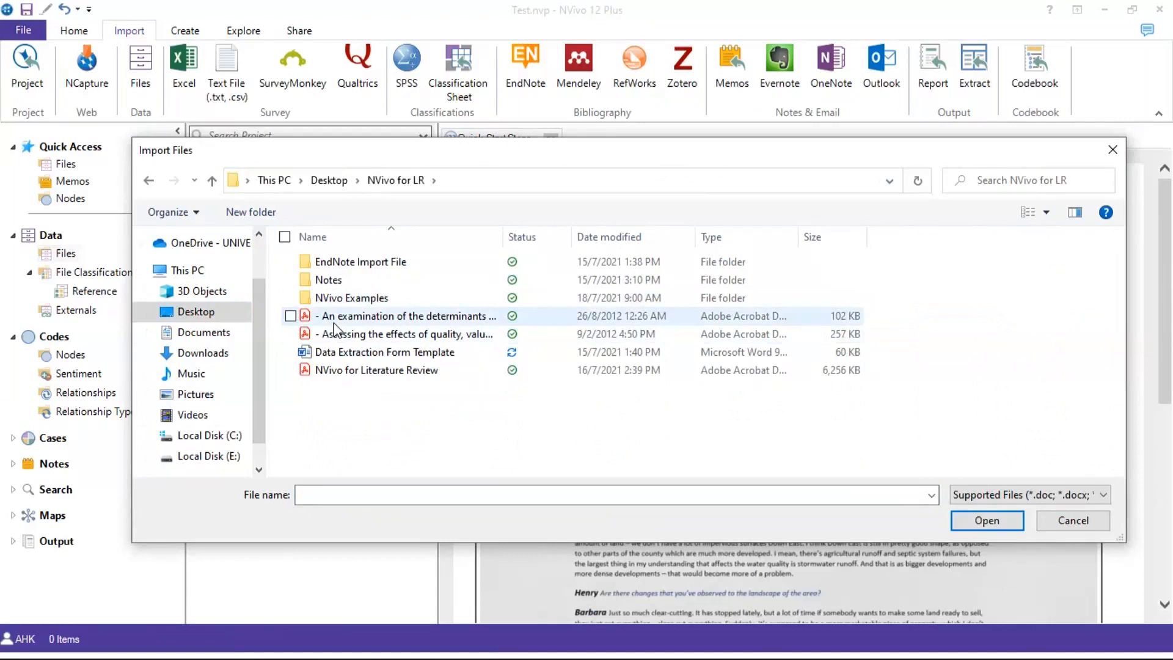
left_click(333, 322)
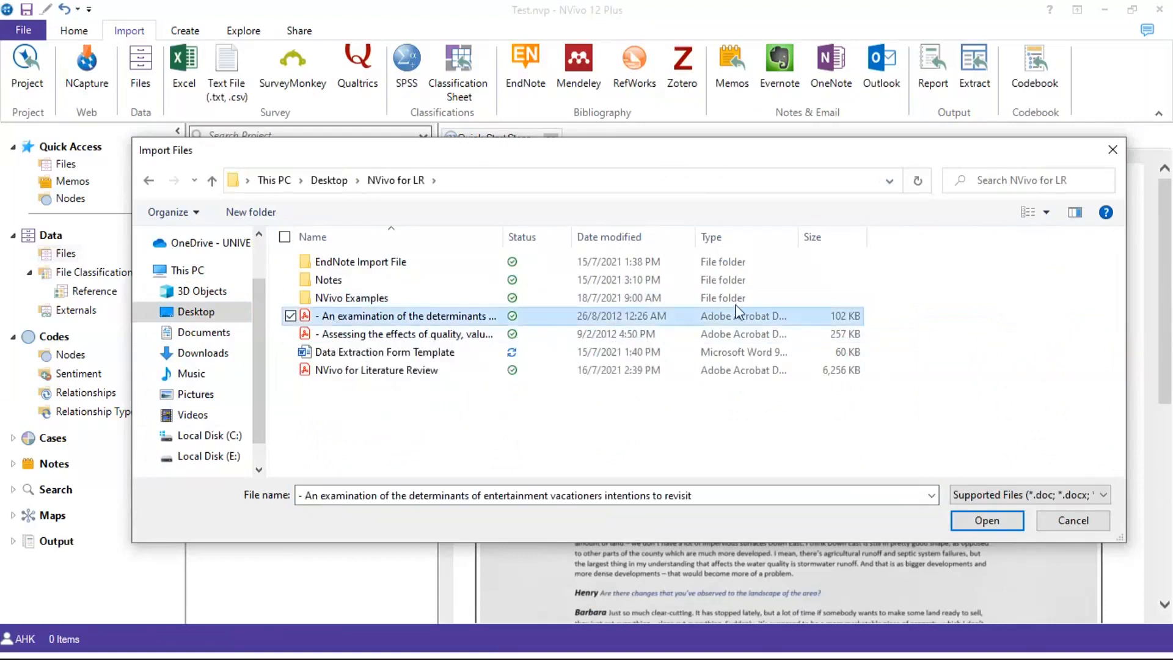
left_click(971, 522)
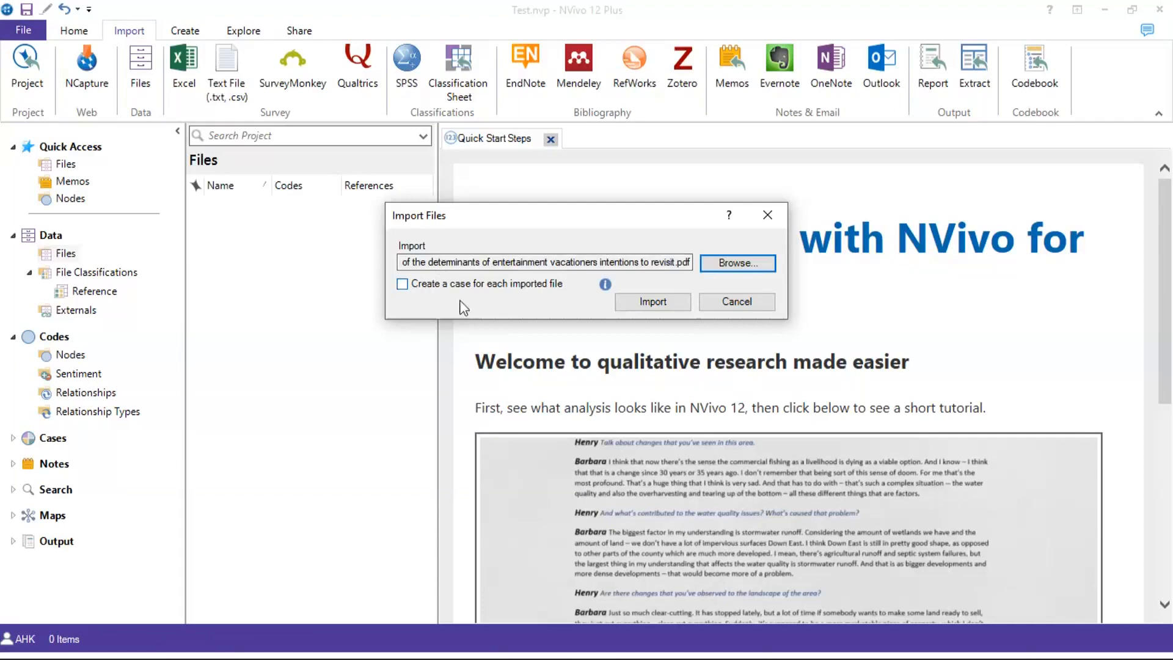
Import the chosen PDF and view its Attribute Values in PDF Properties
left_click(665, 302)
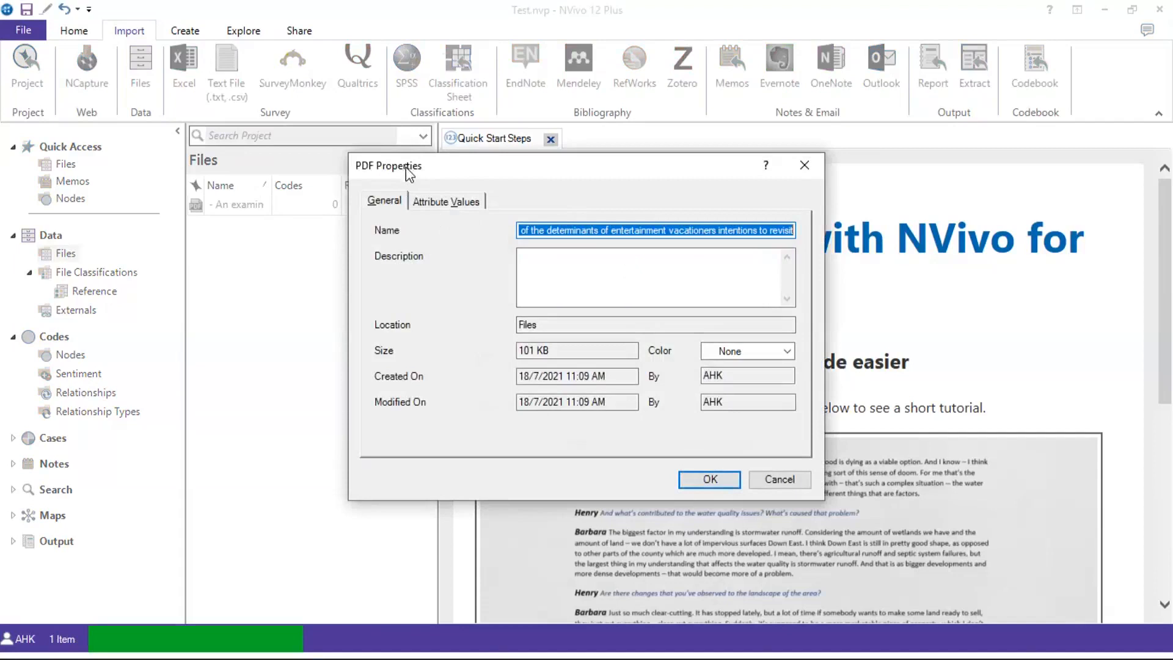
left_click(432, 204)
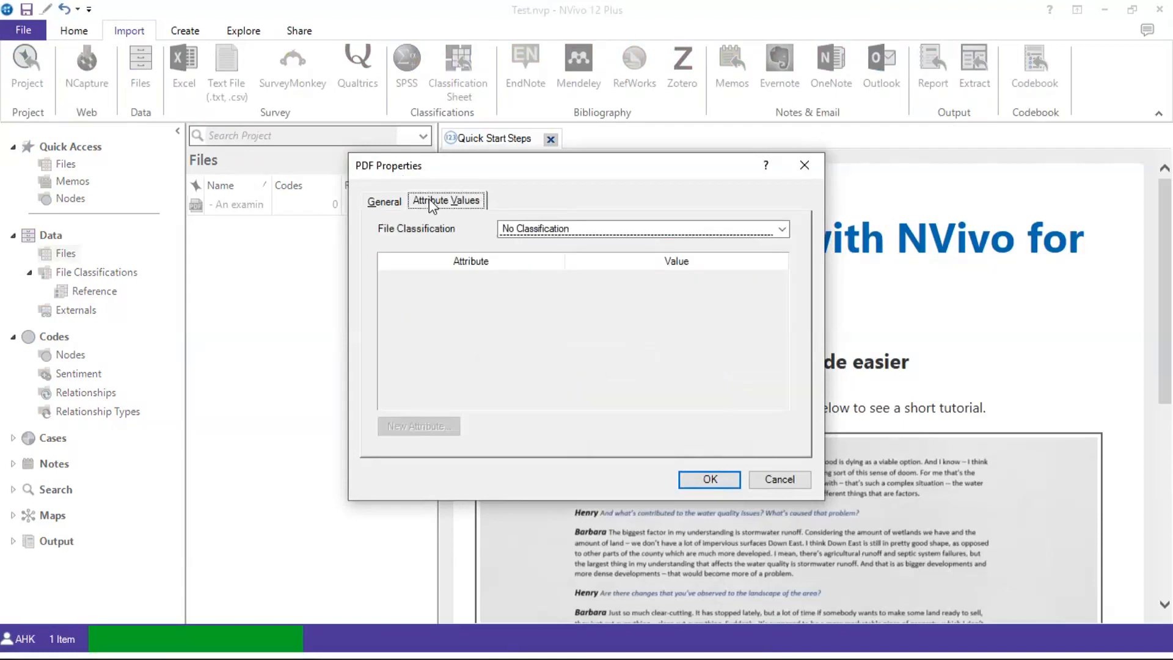
Set the PDF's file classification to Reference
left_click(550, 229)
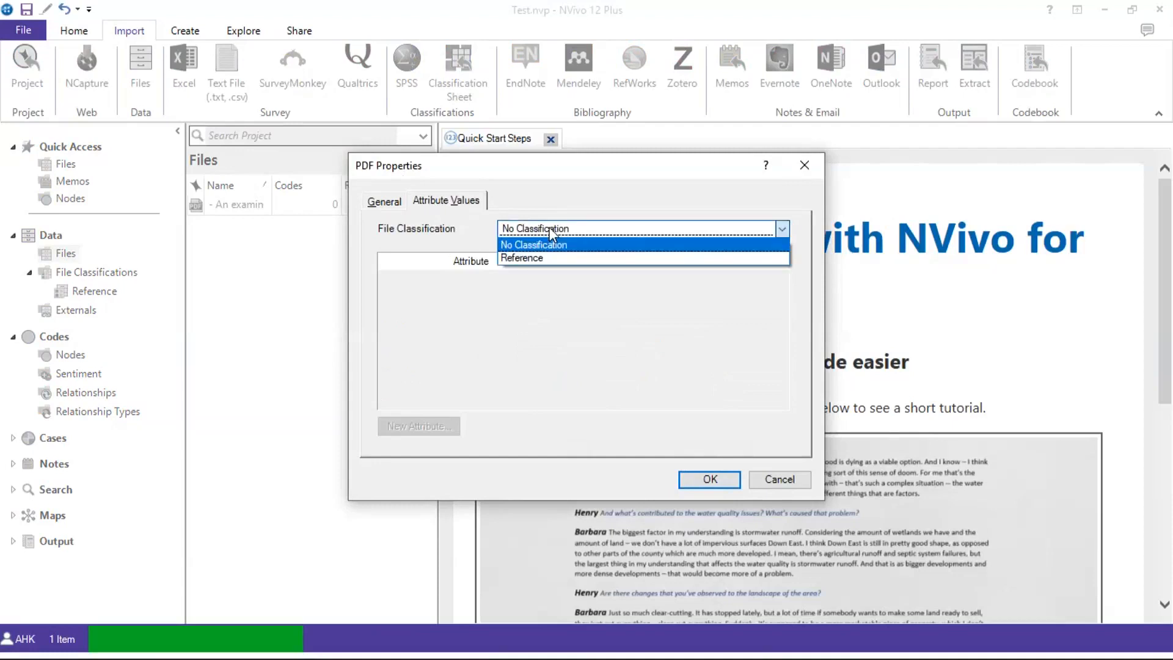
left_click(753, 269)
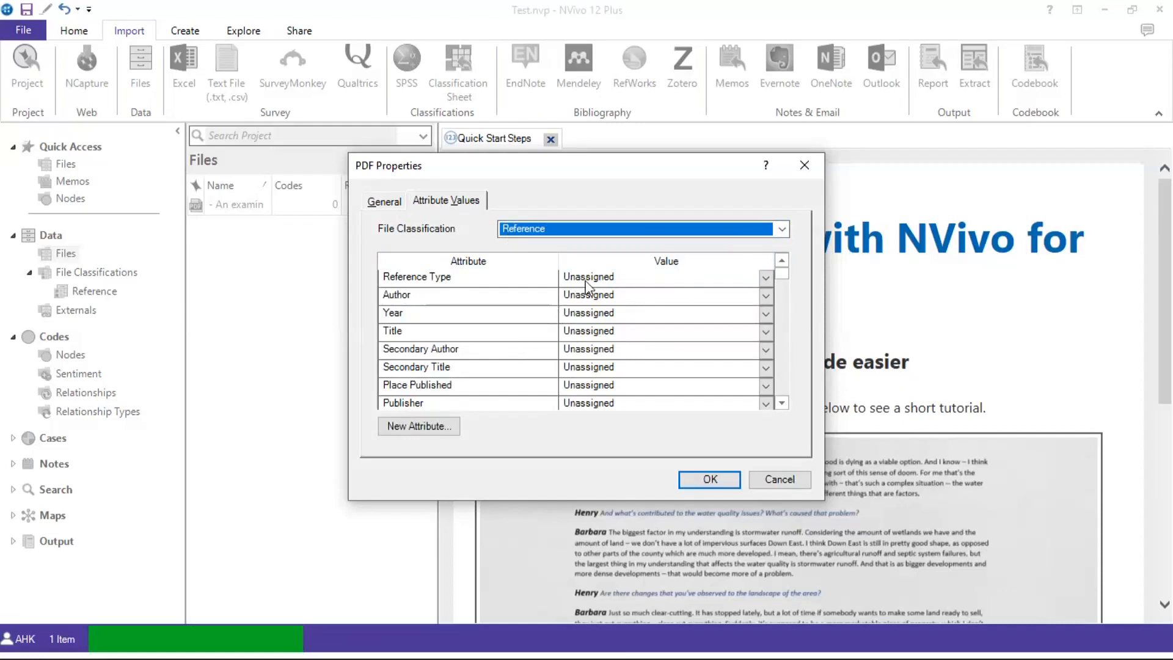
left_click(782, 404)
left_click(781, 403)
left_click(781, 403)
left_click(782, 403)
left_click(781, 404)
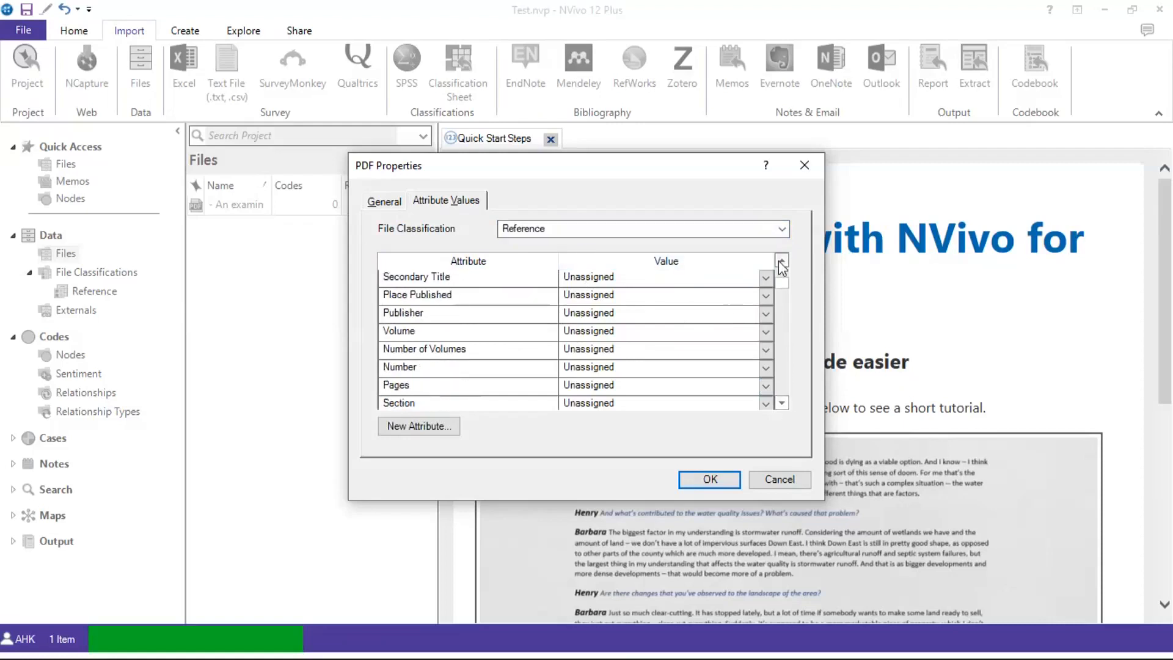
left_click(782, 261)
left_click(781, 261)
left_click(781, 261)
left_click(781, 261)
left_click(782, 261)
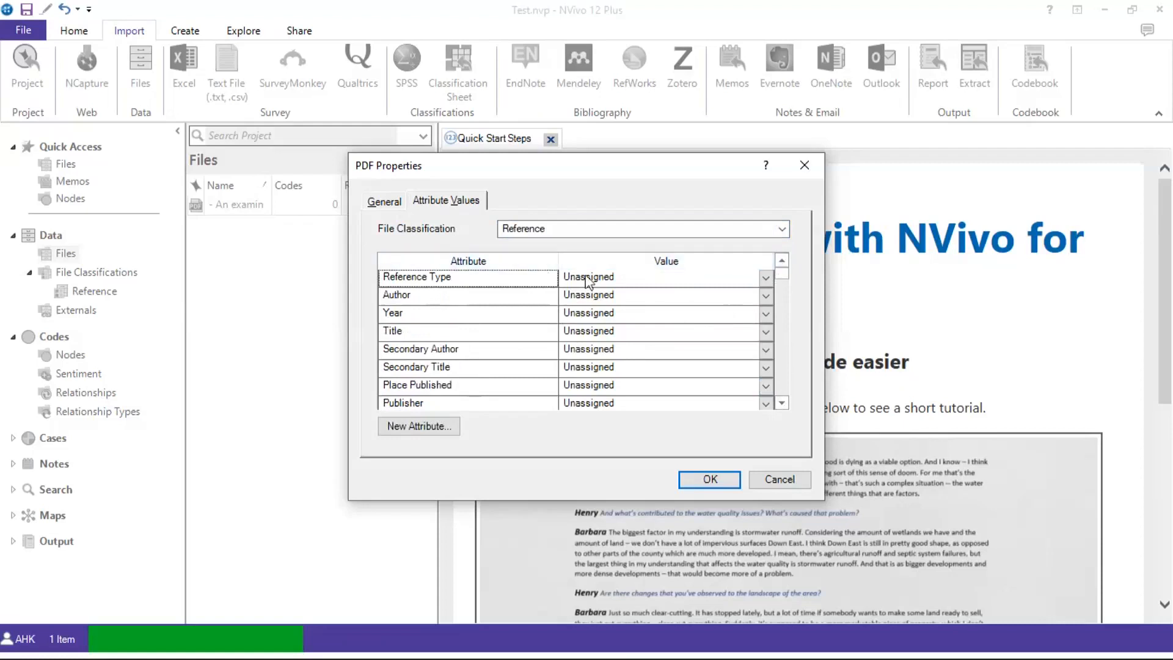
Enter Reference Type 'Journal Articles' and Author 'Author A', then save the properties
left_click(616, 278)
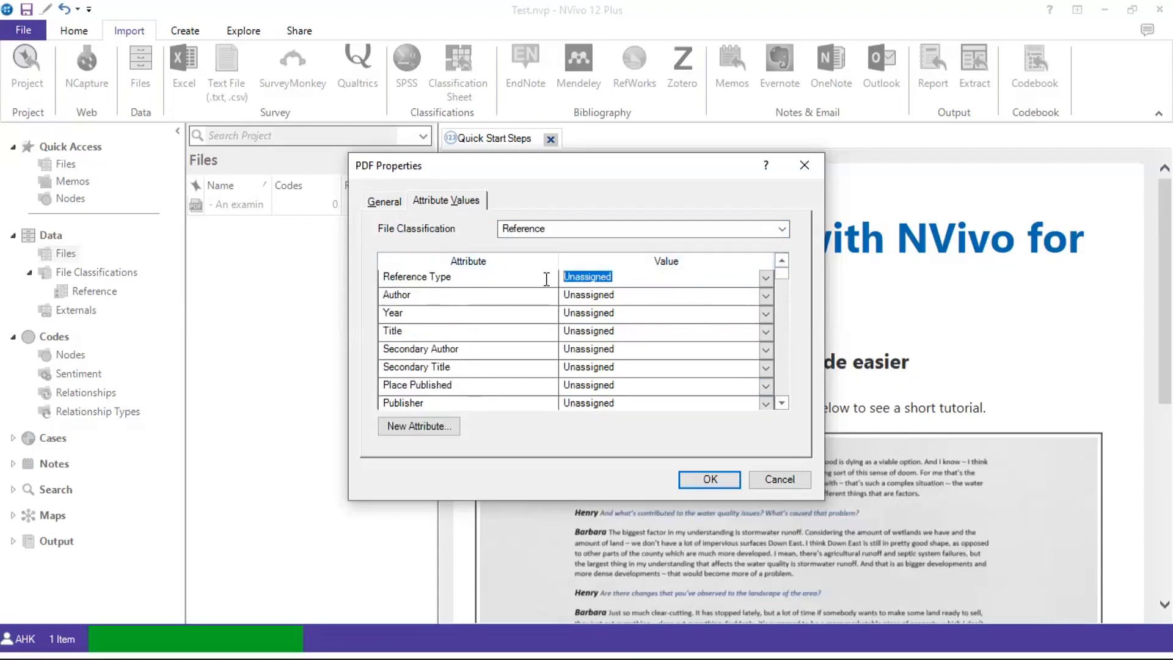
type("Journal Articles")
left_click(625, 295)
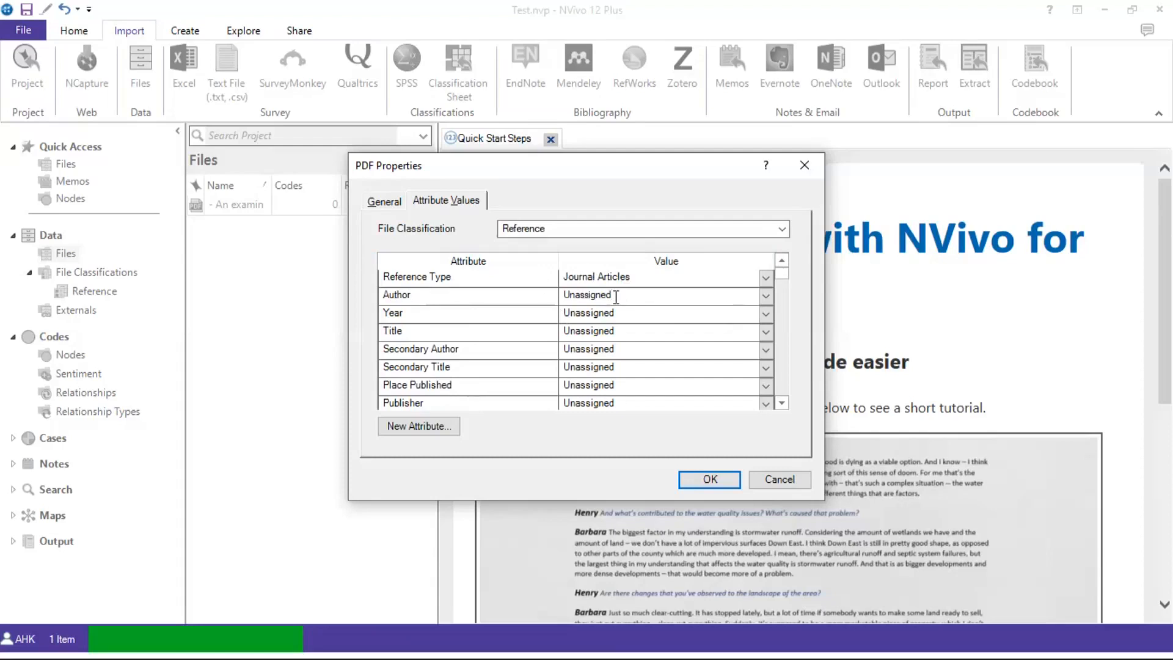
key("BackSpace")
key("BackSpace")
key("BackSpace")
key("BackSpace")
key("BackSpace")
key("BackSpace")
key("BackSpace")
key("BackSpace")
key("BackSpace")
key("BackSpace")
type("Author A")
scroll(635, 321, "down", 4)
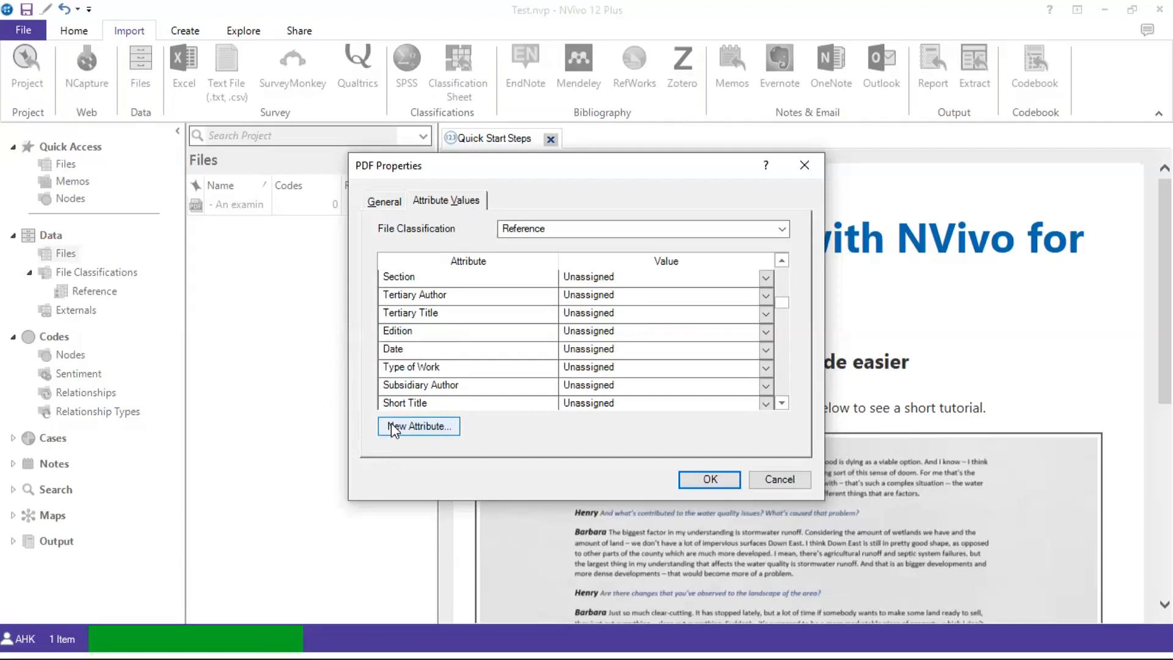
scroll(604, 340, "up", 4)
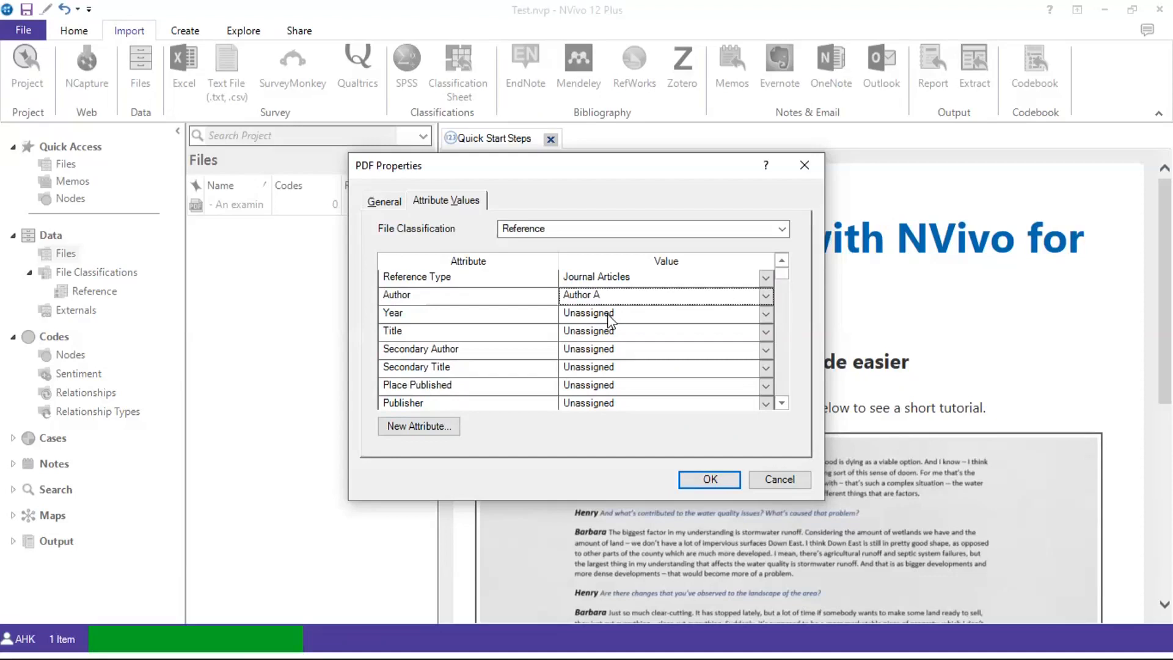
left_click(710, 479)
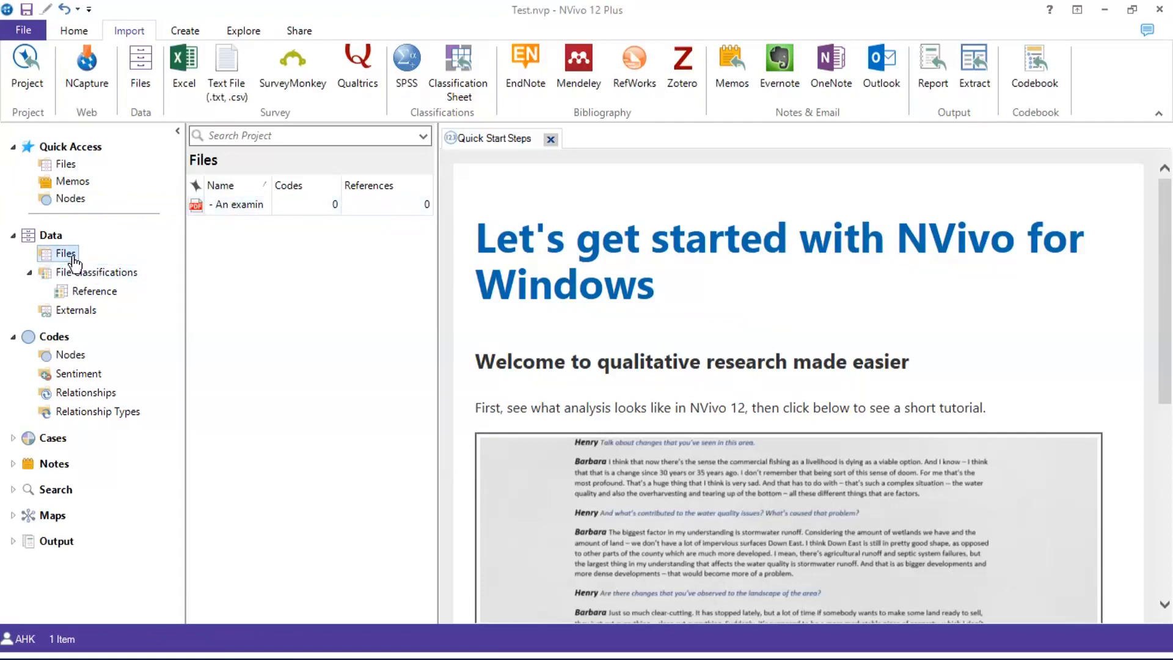
right_click(105, 247)
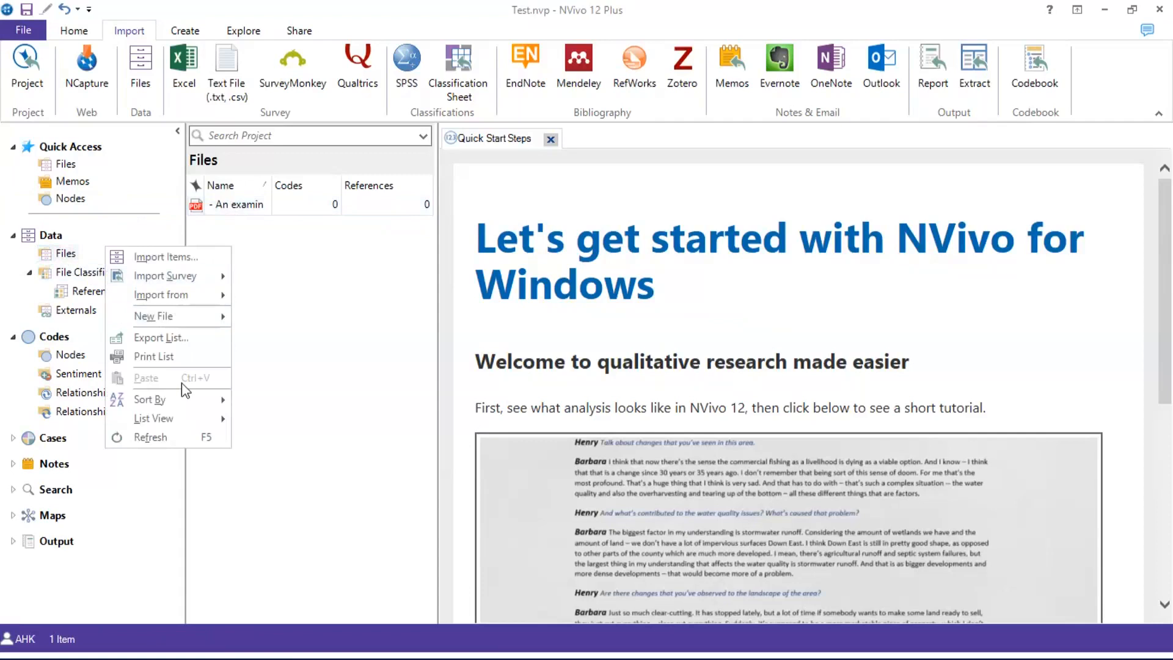
left_click(328, 335)
right_click(68, 259)
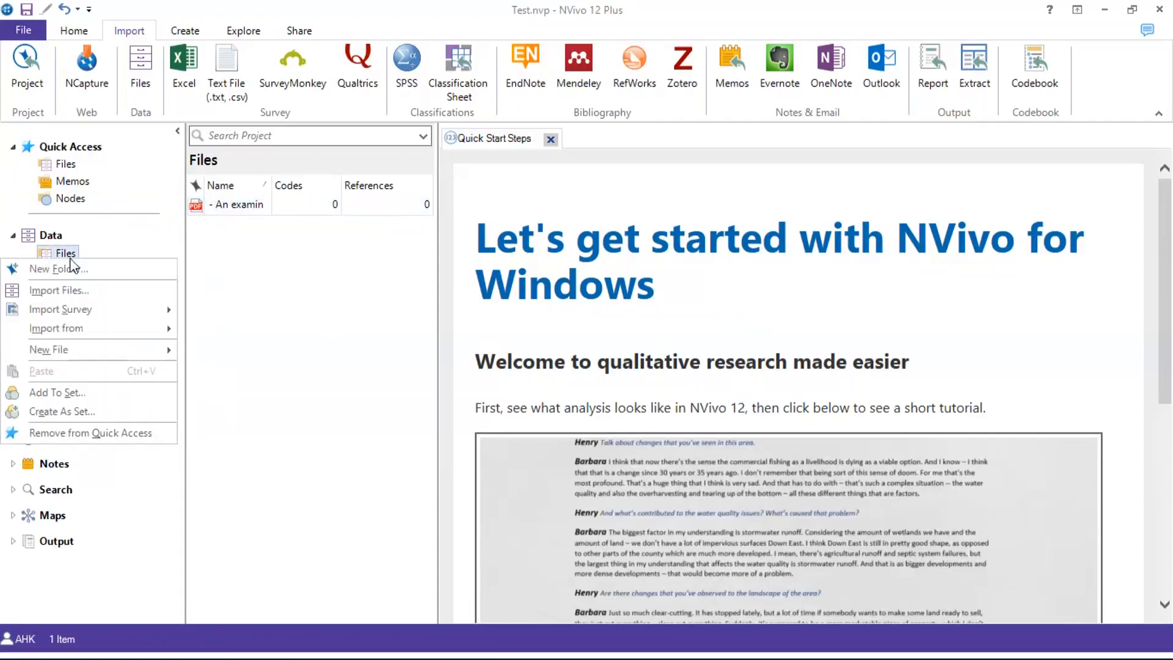
left_click(322, 311)
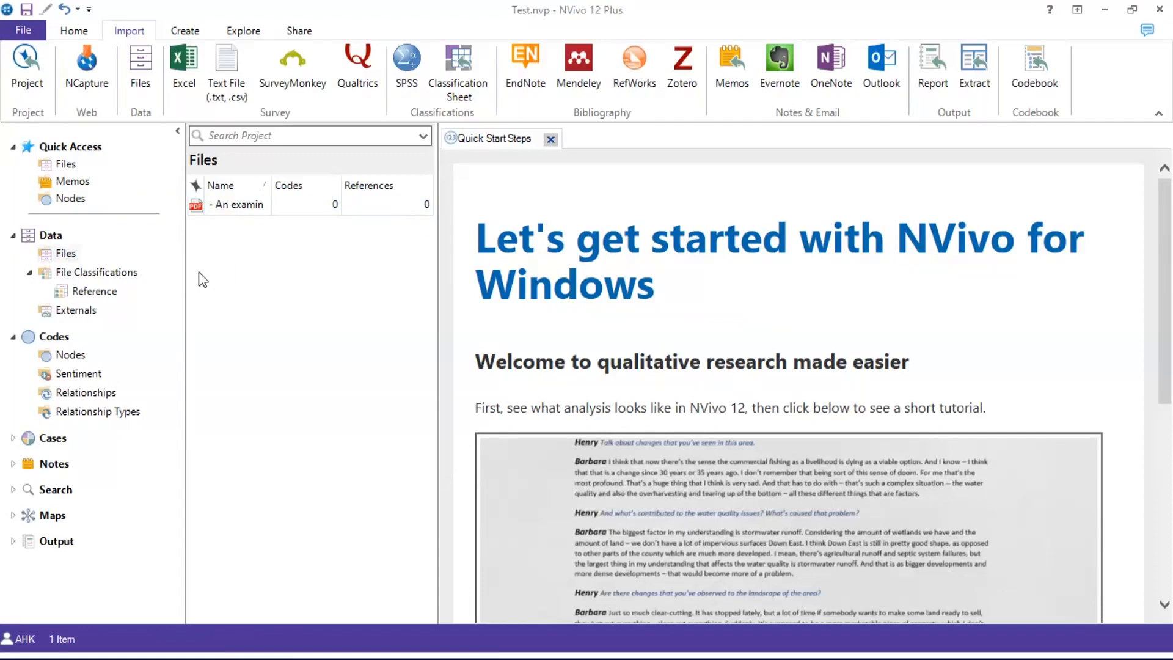
Create a folder named 'Journal Articles' under Files
right_click(71, 257)
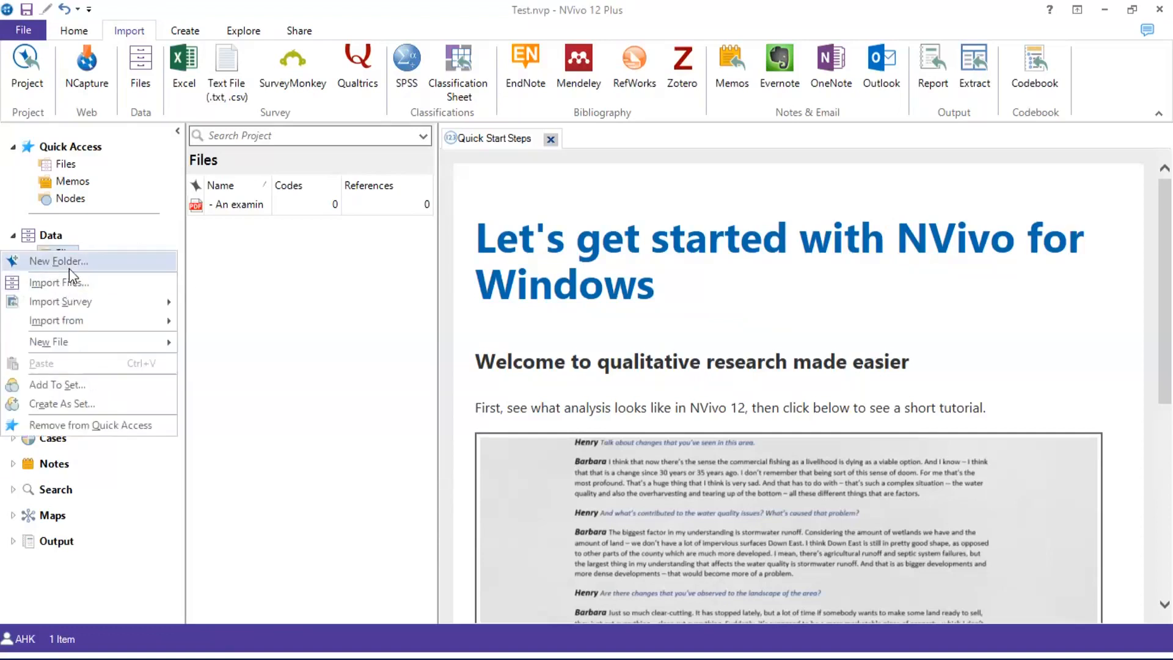
left_click(69, 267)
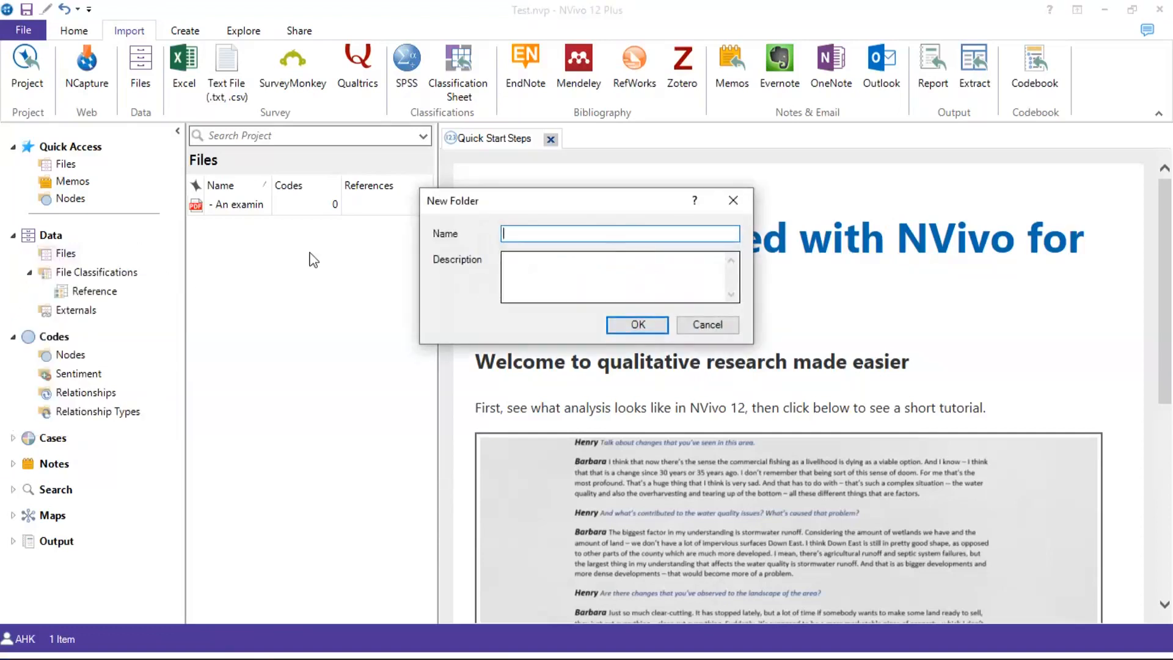
left_click(707, 324)
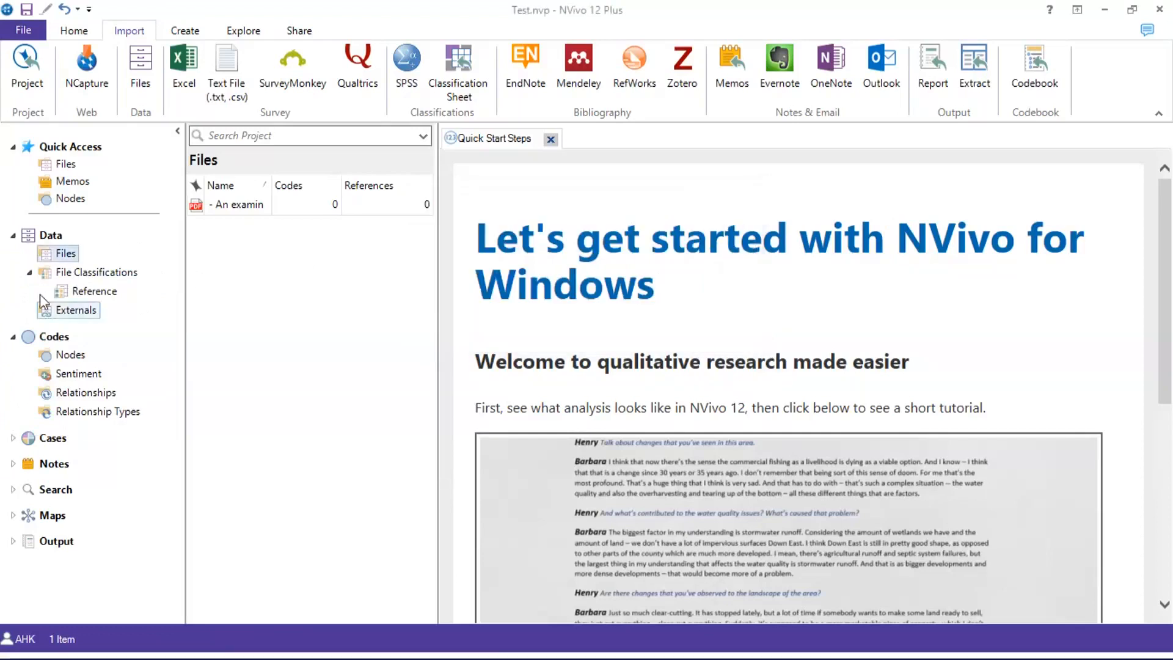
right_click(53, 255)
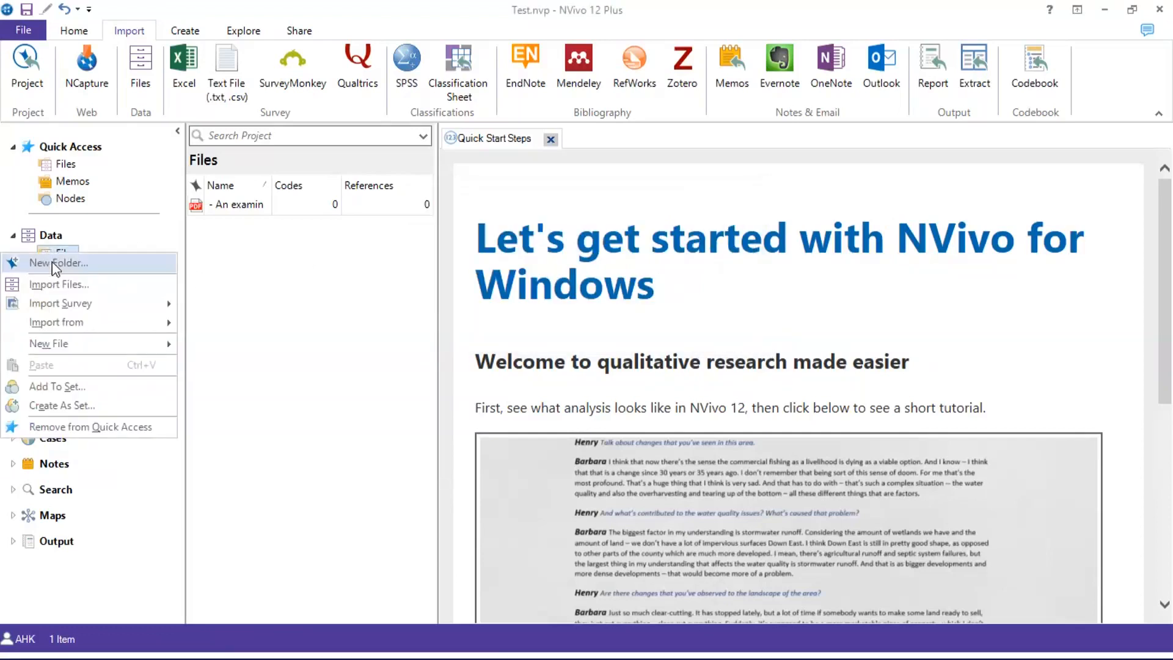
left_click(53, 261)
type("Jo")
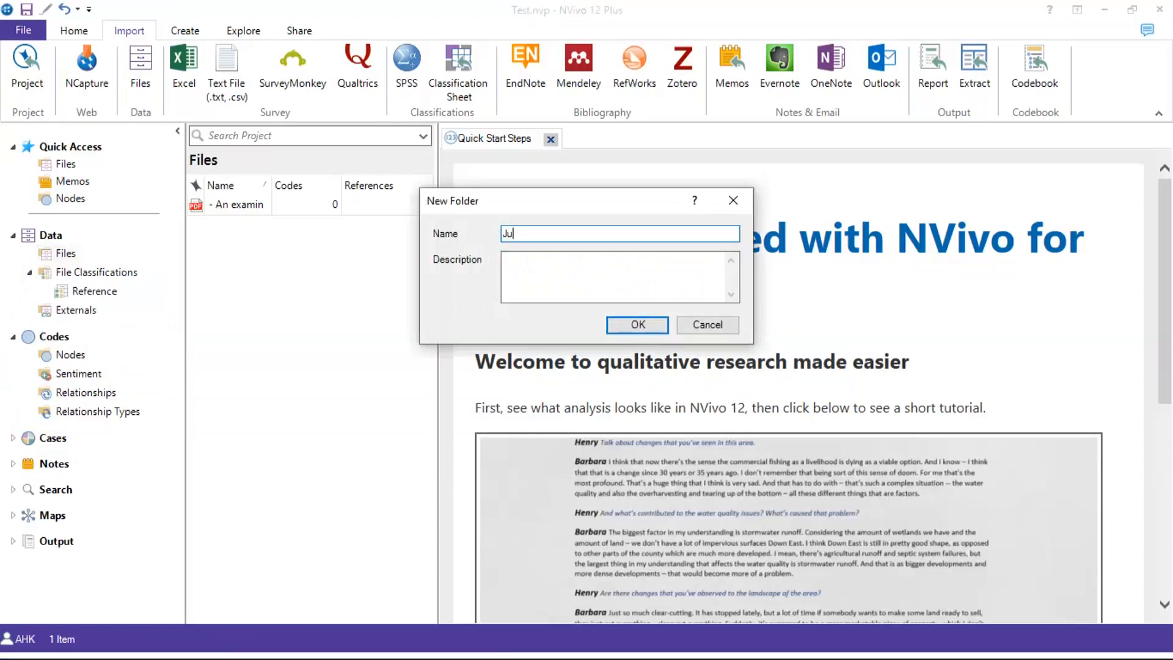
key("BackSpace")
type("ournal Artc")
key("BackSpace")
type("icles")
left_click(637, 325)
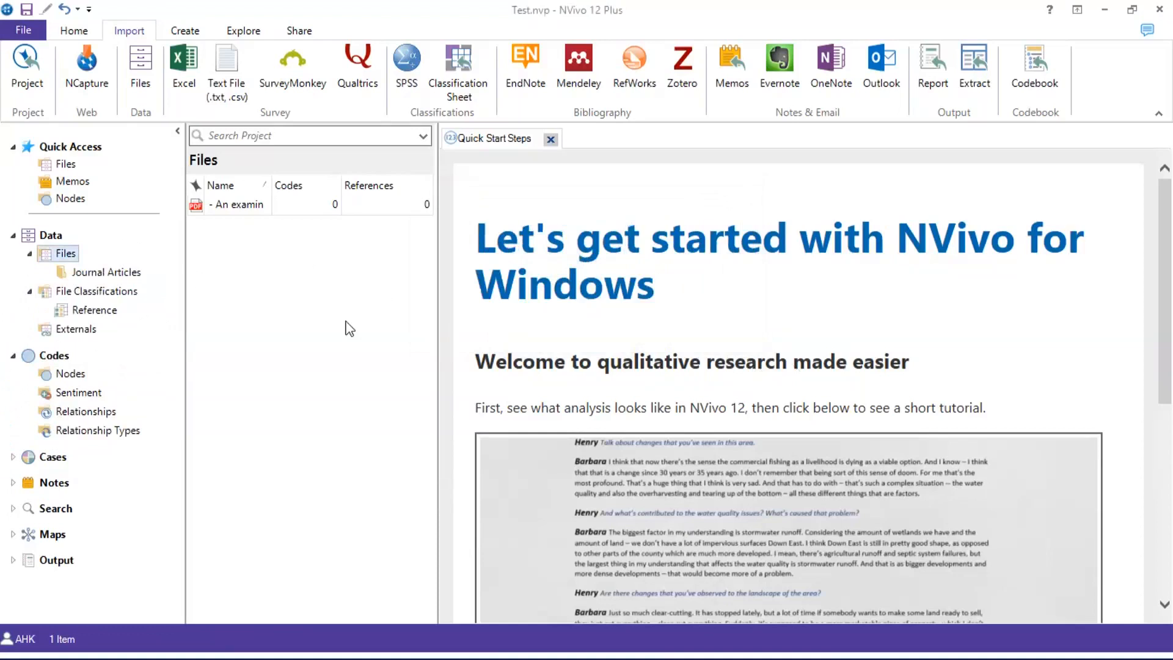
Create a second folder named 'Reports' under Files
right_click(65, 253)
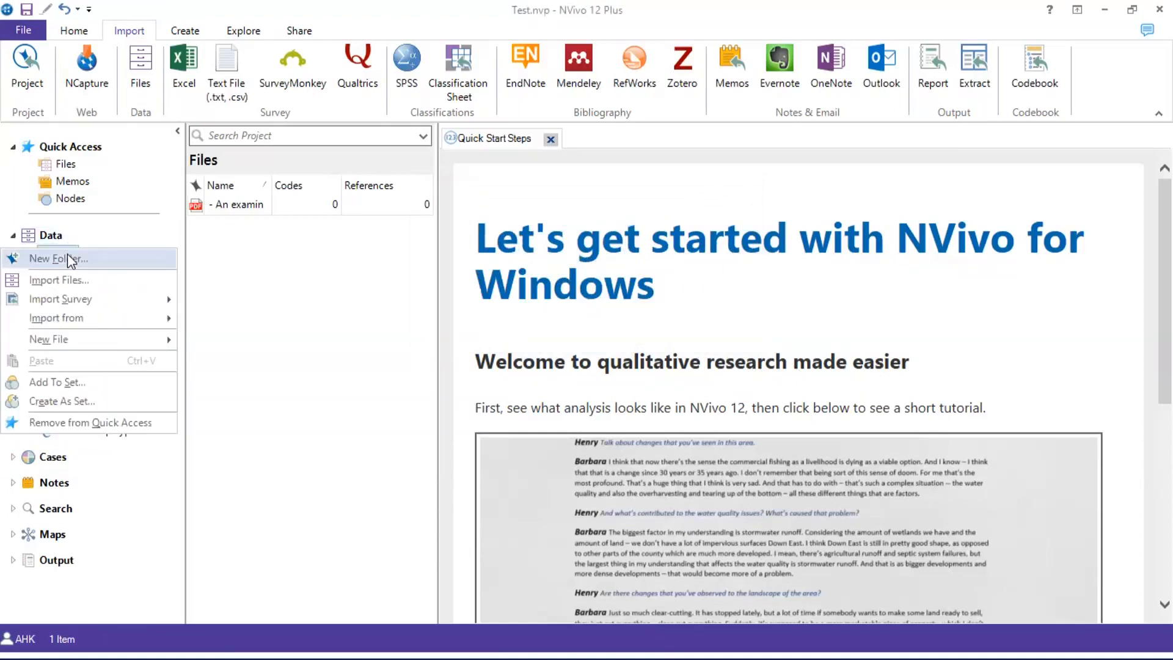
left_click(67, 257)
type("Reports")
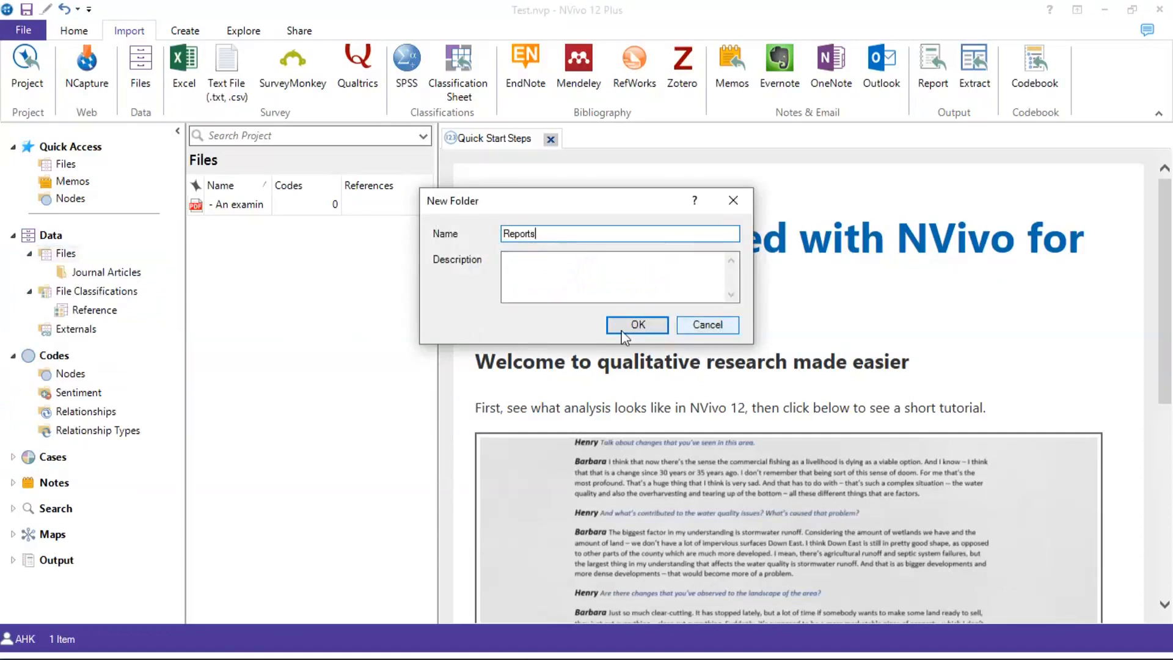
left_click(636, 324)
left_click(76, 292)
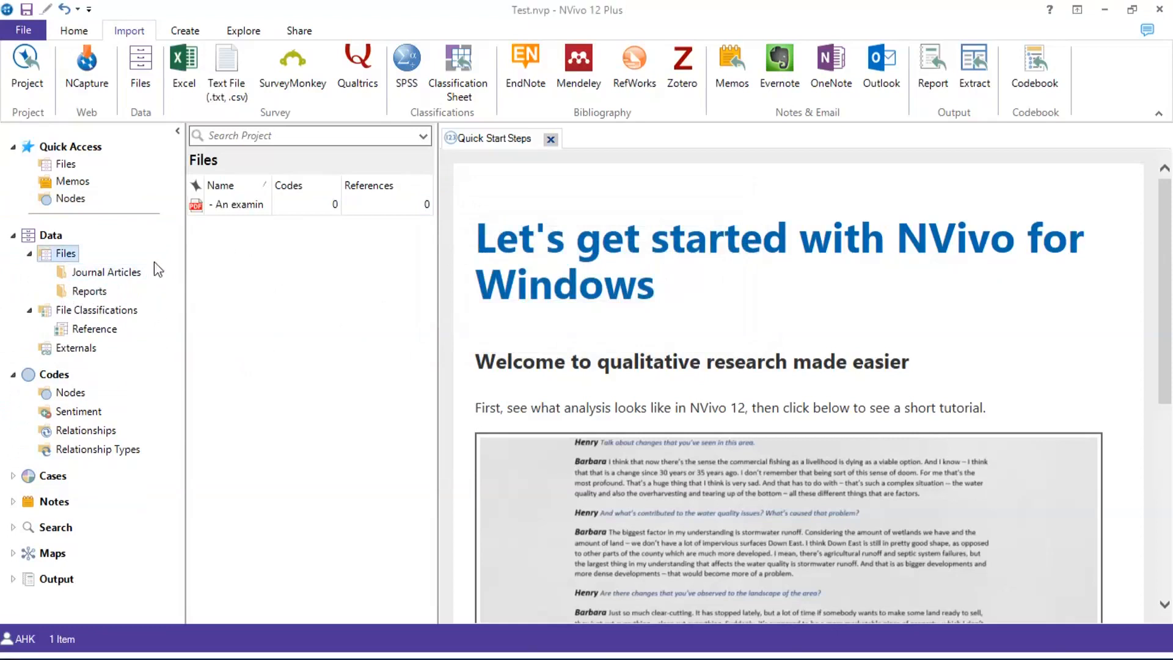
Delete the Journal Articles and Reports folders and confirm the deletion prompt
left_click(136, 275)
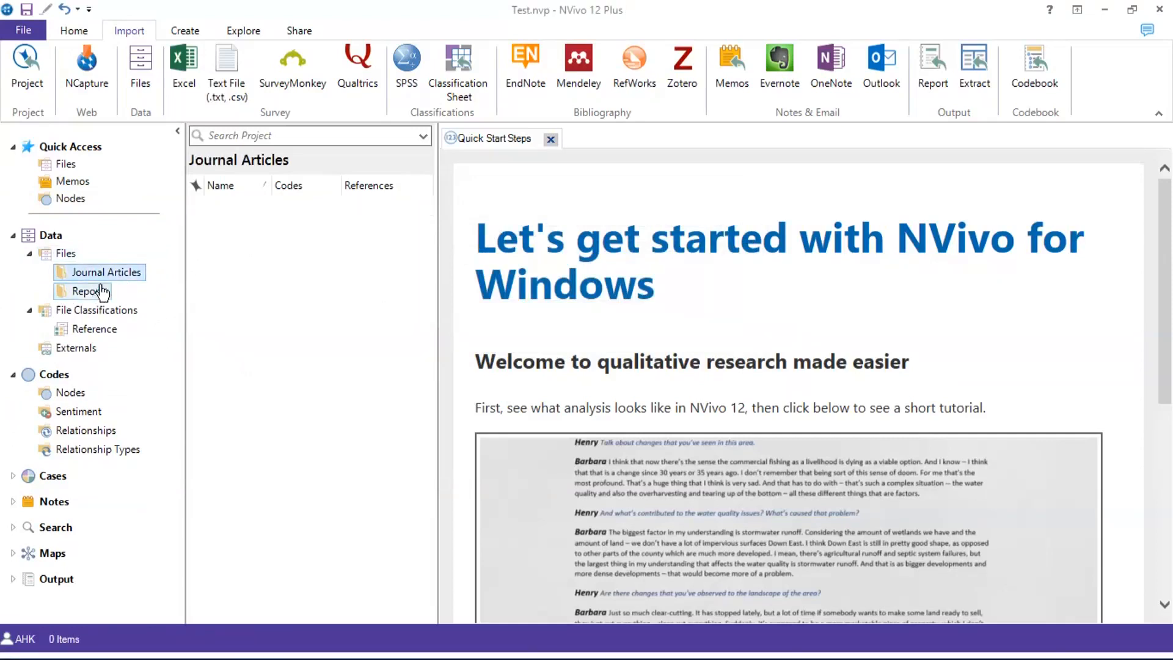
key("Left")
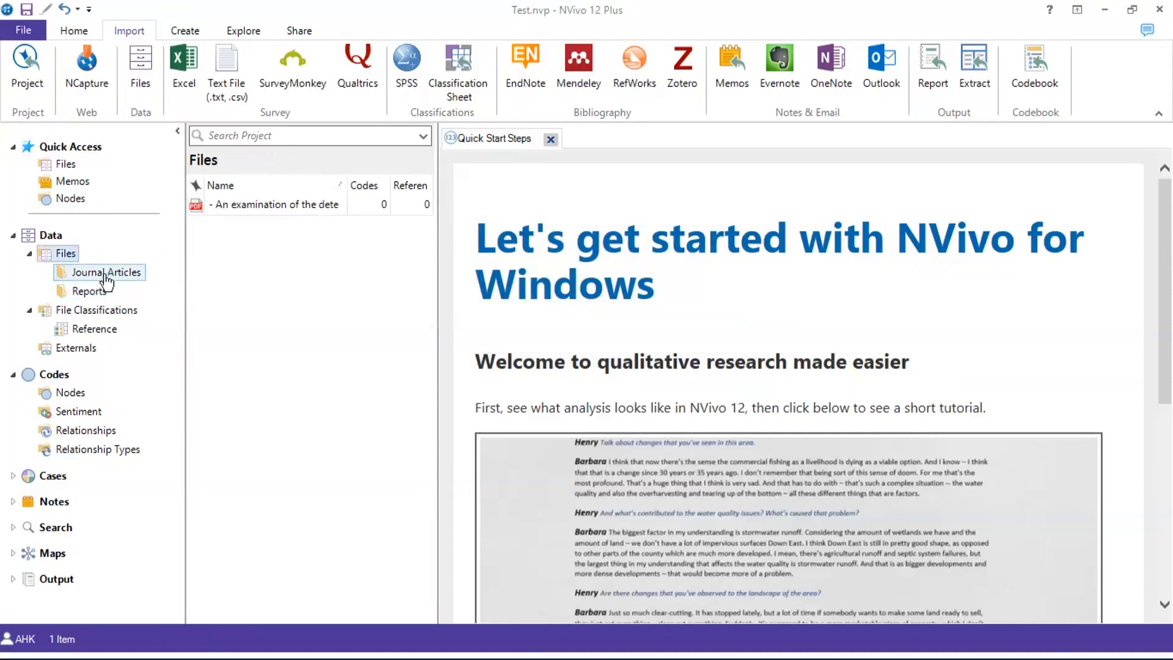
left_click(104, 272)
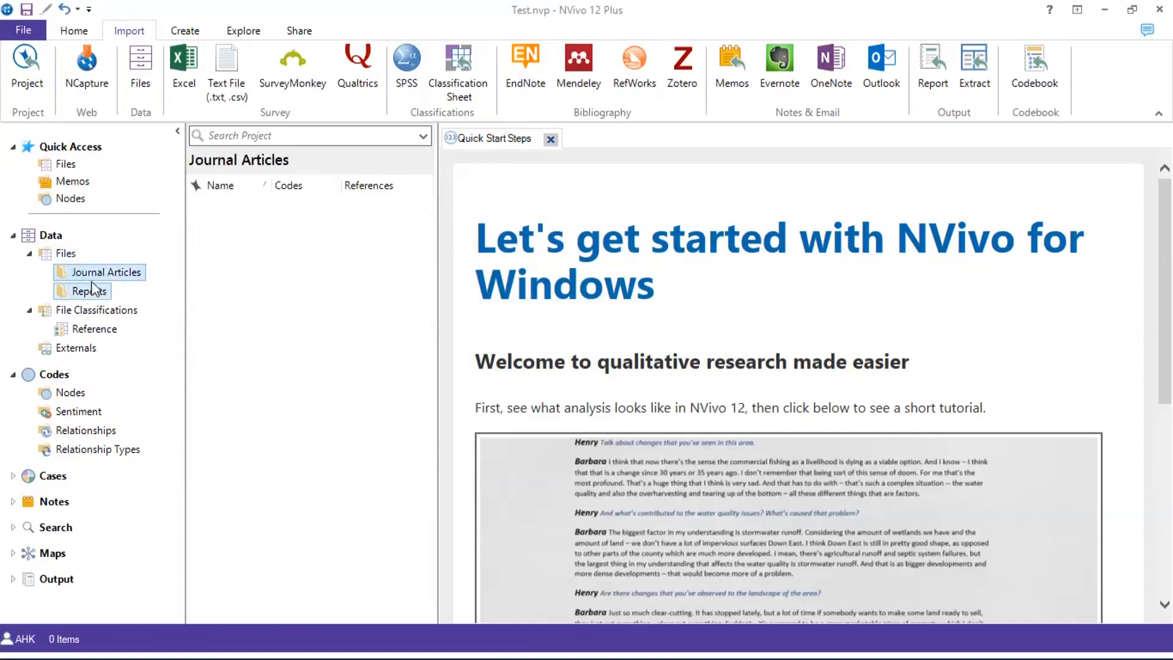
key("Delete")
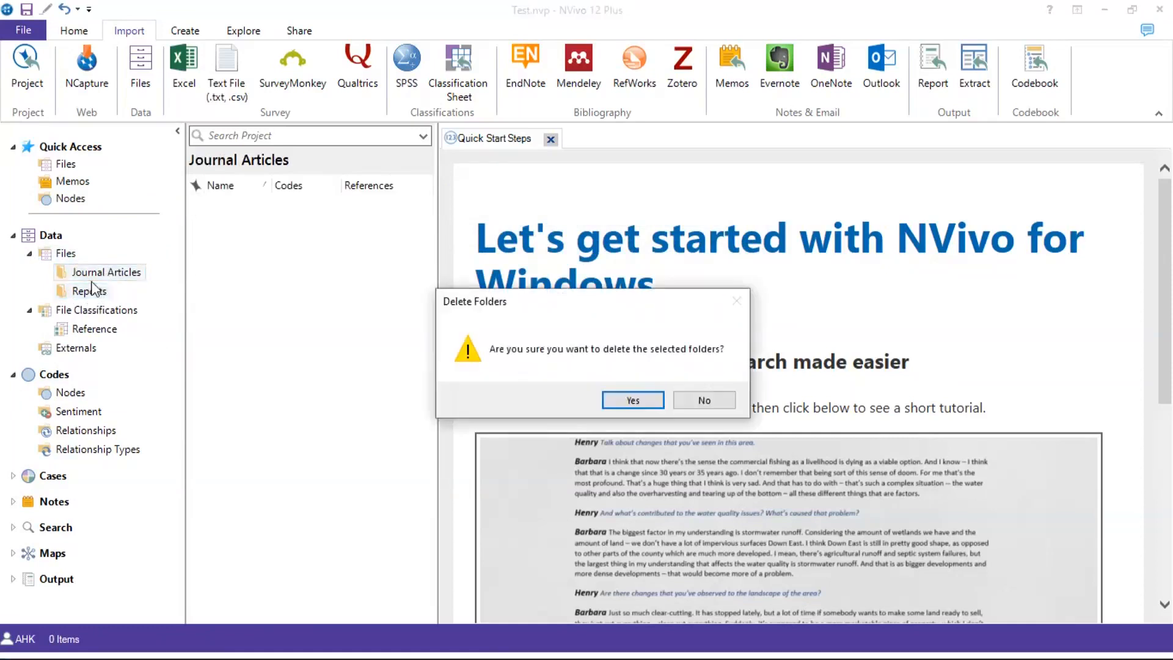
left_click(624, 403)
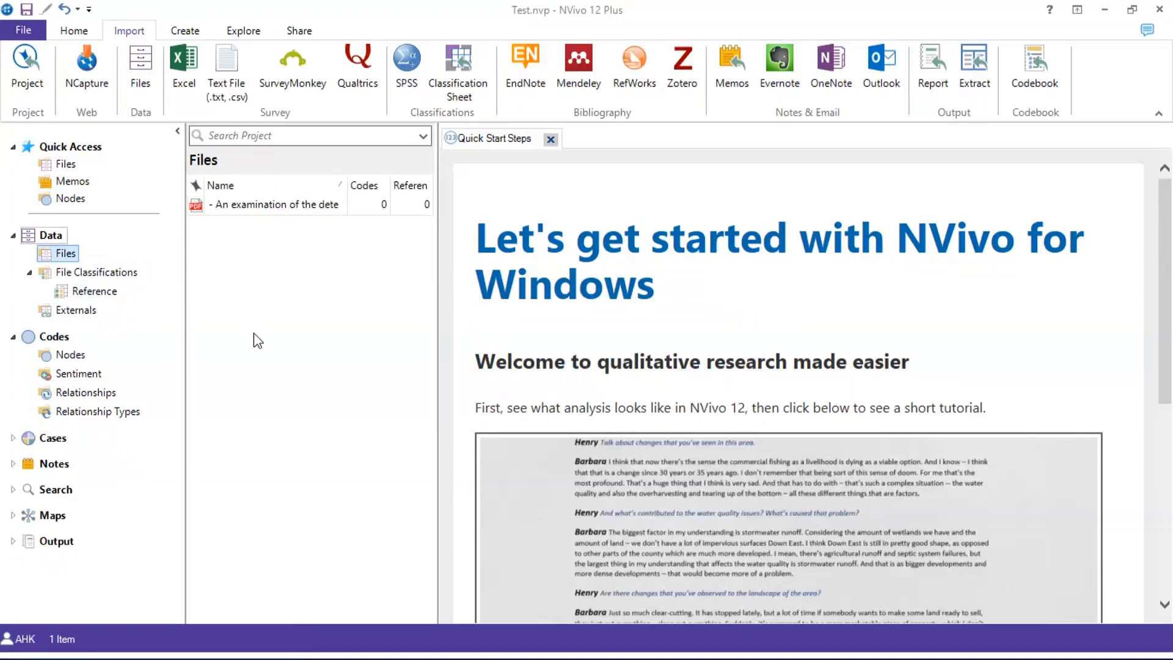
Start importing items and browse to E:\6 - PhD\Journal Articles
right_click(263, 292)
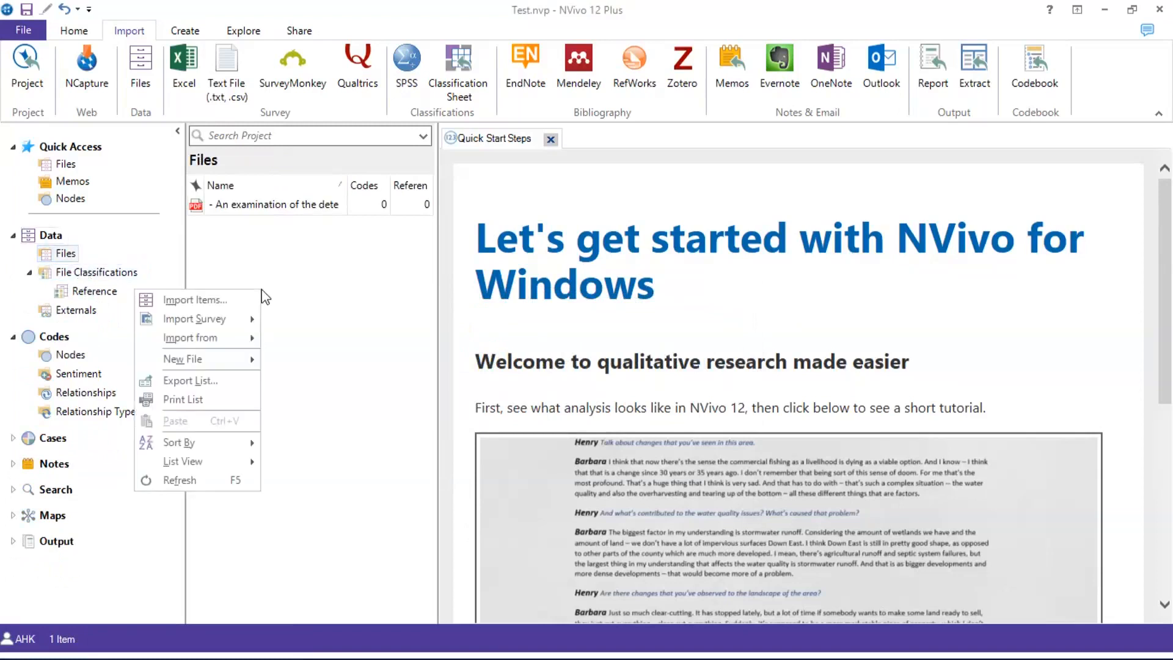
left_click(226, 299)
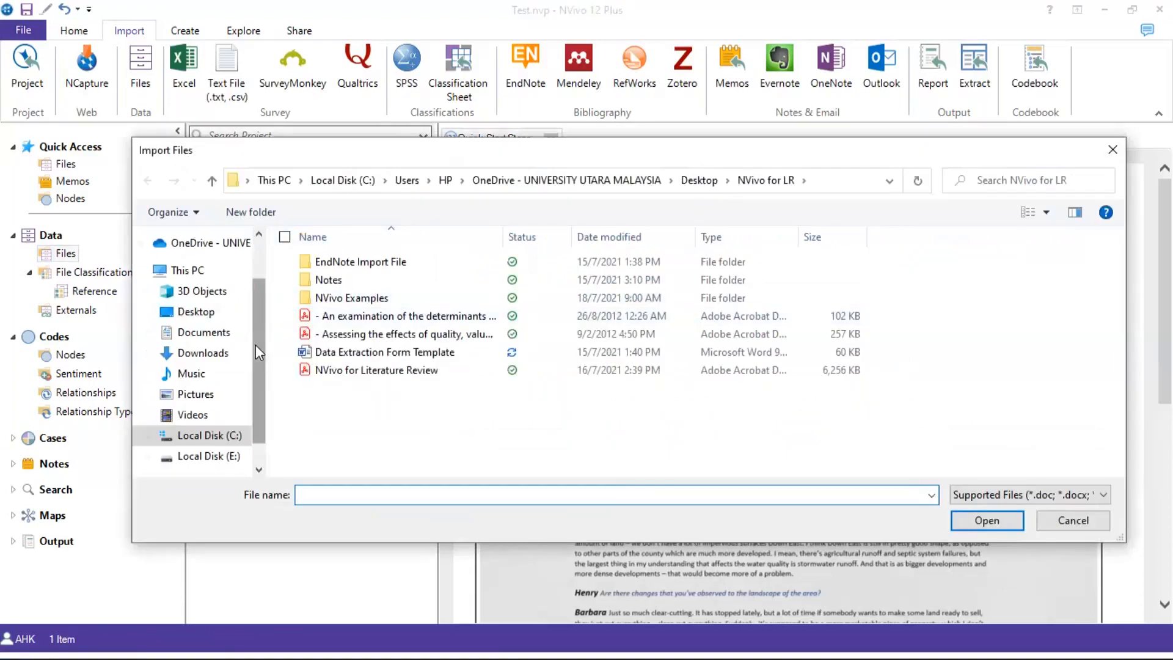
left_click(197, 457)
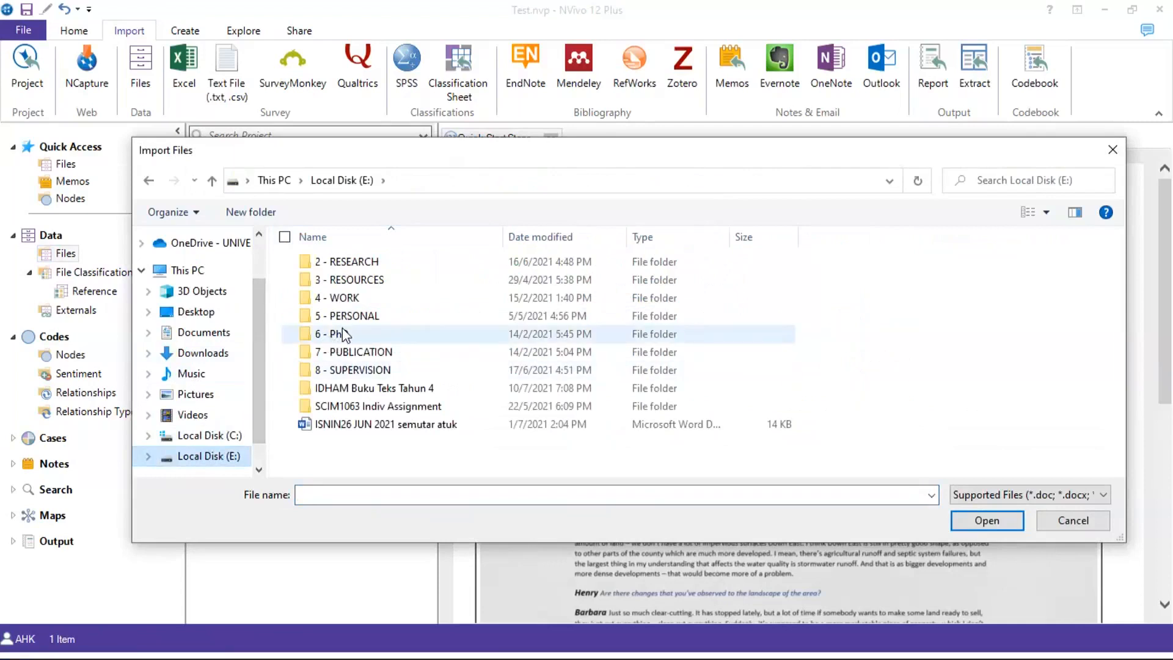
double_click(344, 334)
scroll(339, 391, "down", 1)
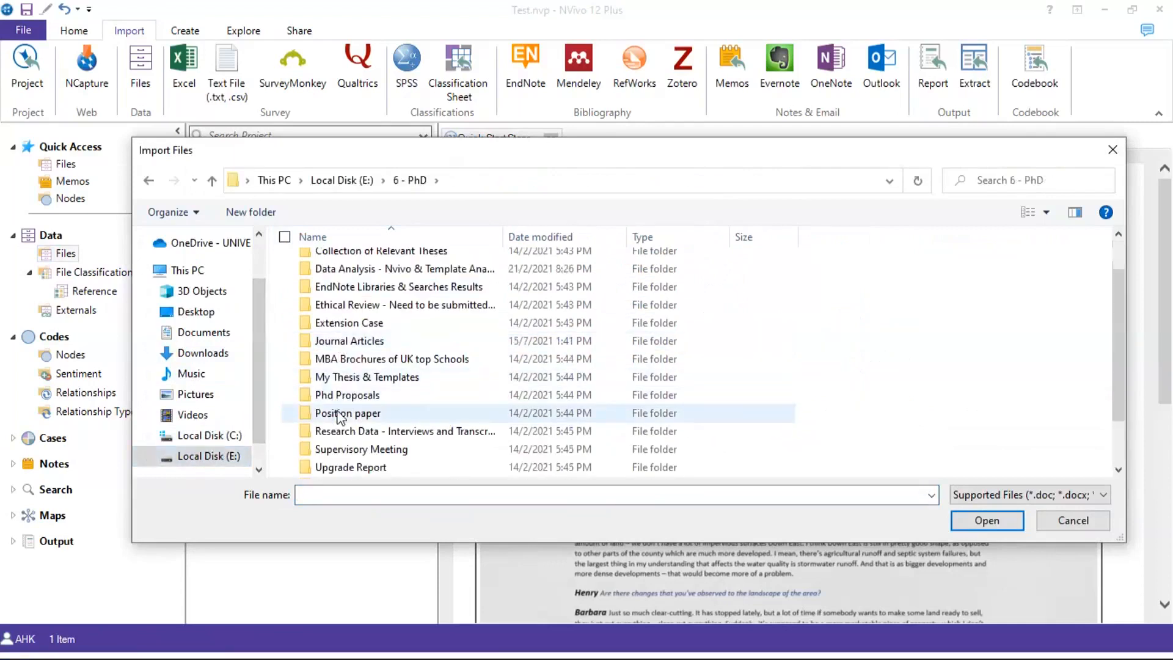
double_click(345, 341)
scroll(343, 343, "down", 3)
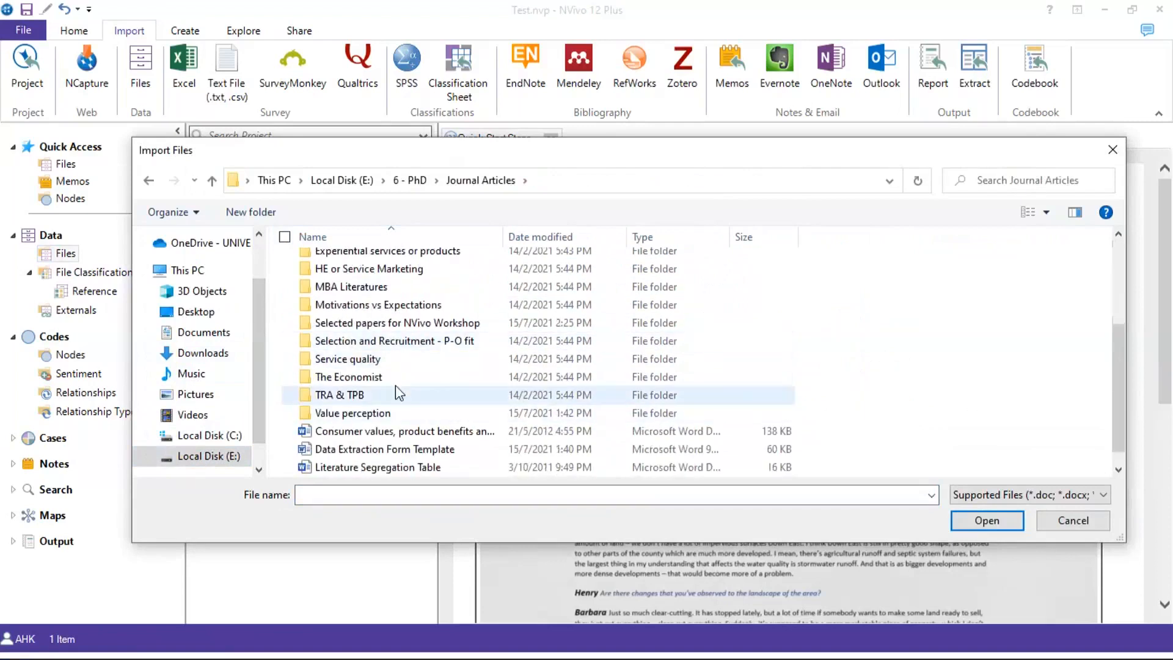
scroll(395, 385, "up", 1)
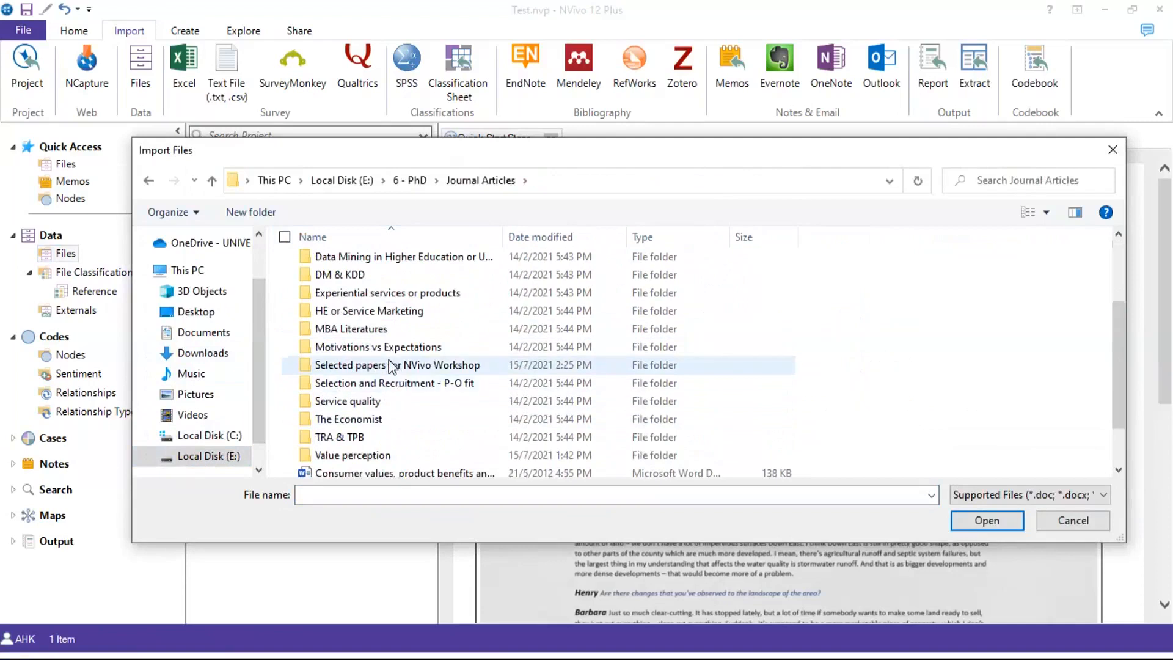
Select all PDFs in 'Selected papers for NVivo Workshop' and accept them for import
double_click(367, 454)
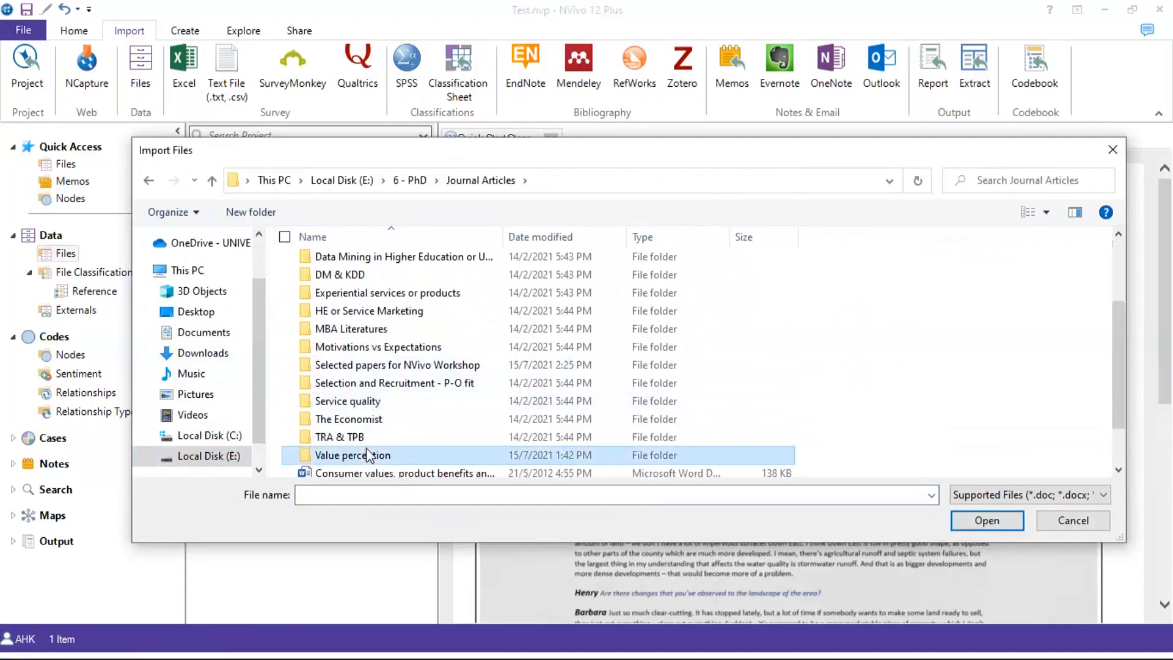
scroll(364, 348, "down", 2)
scroll(364, 350, "up", 2)
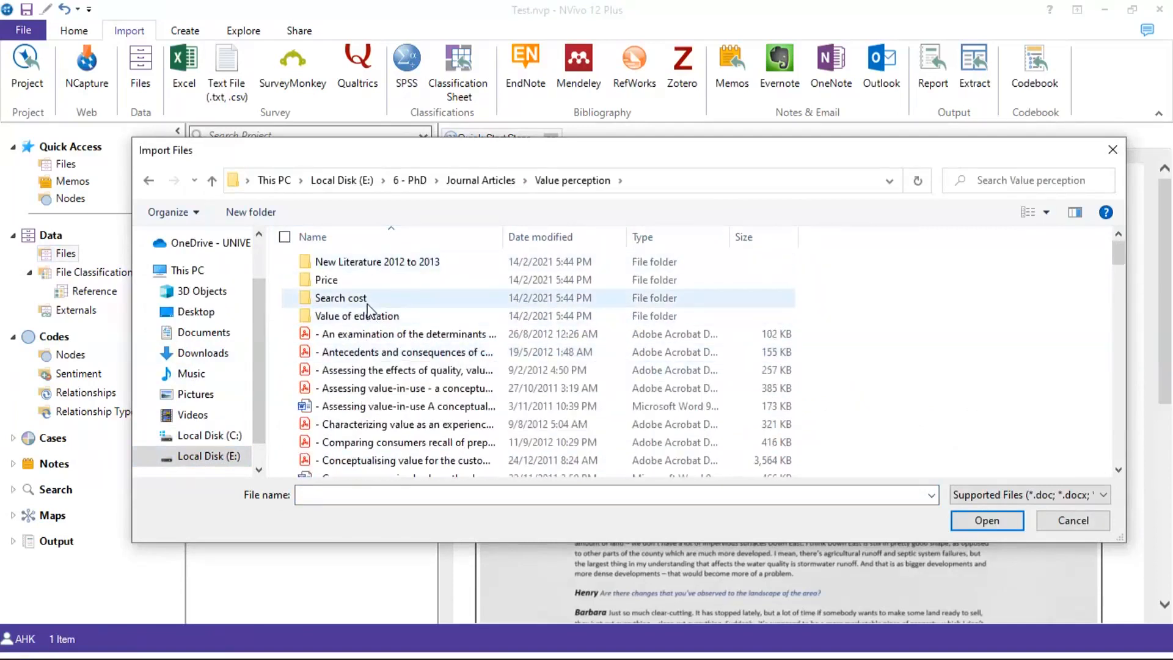
scroll(366, 349, "down", 2)
scroll(365, 346, "down", 10)
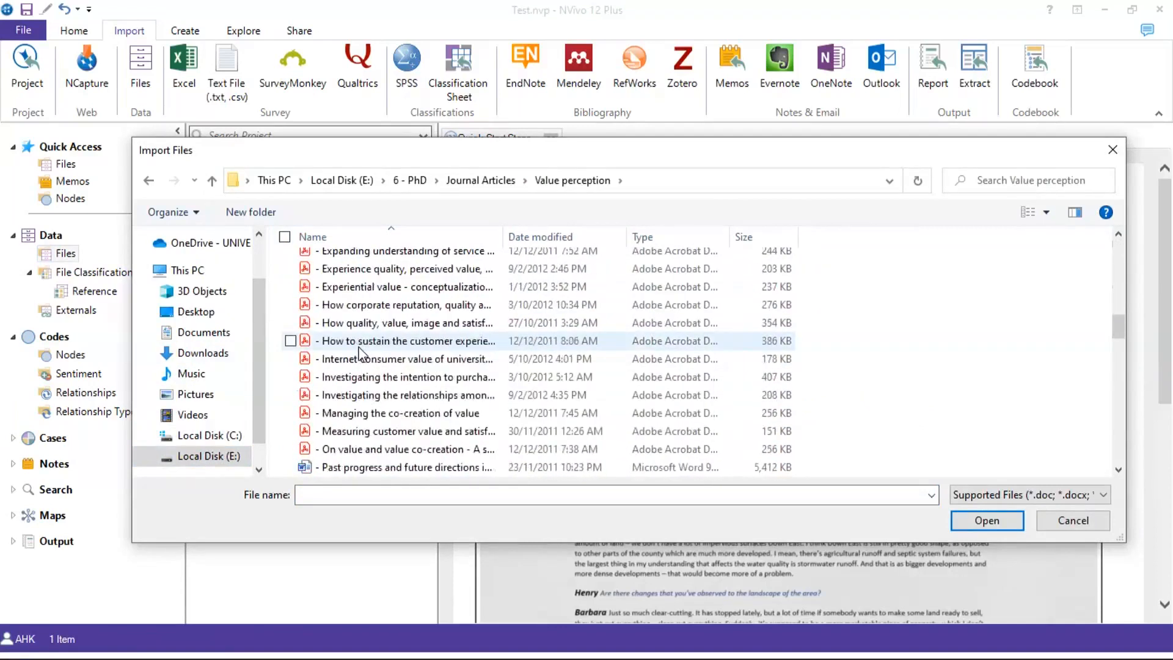
scroll(399, 273, "up", 7)
left_click(481, 180)
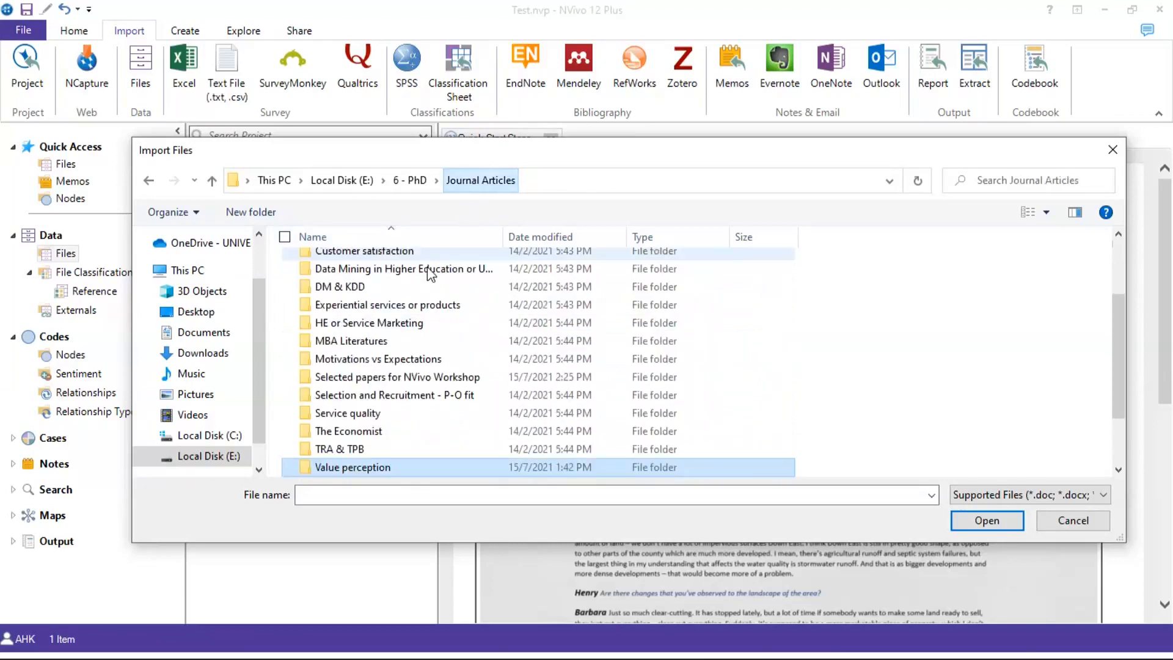
double_click(389, 376)
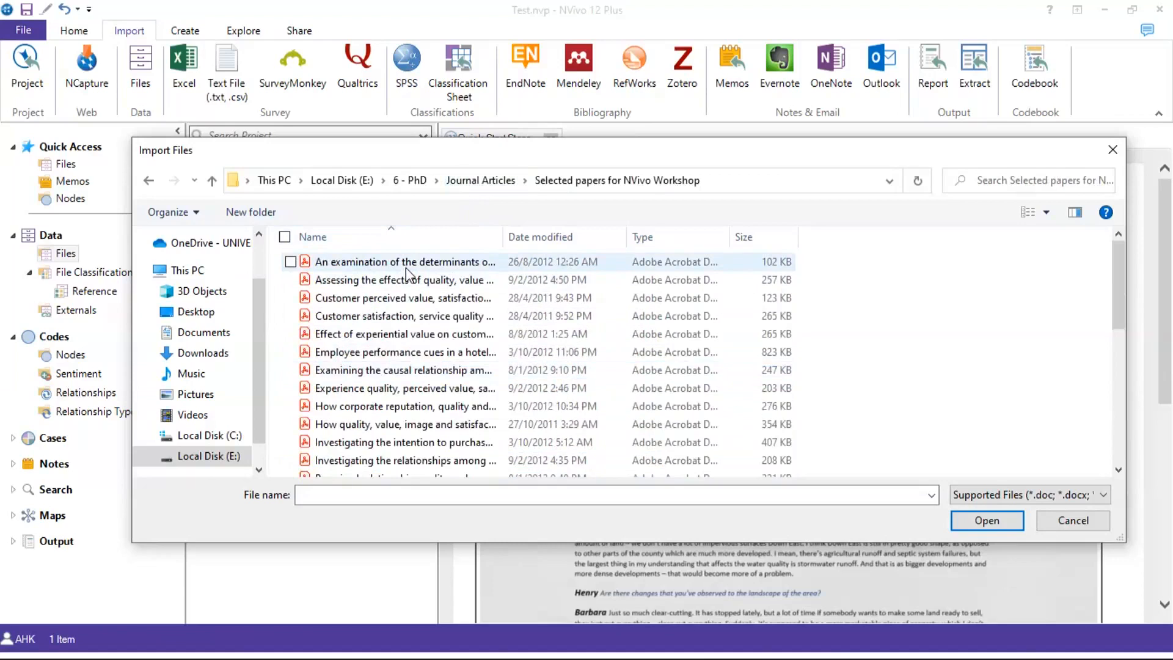
key("ctrl+a")
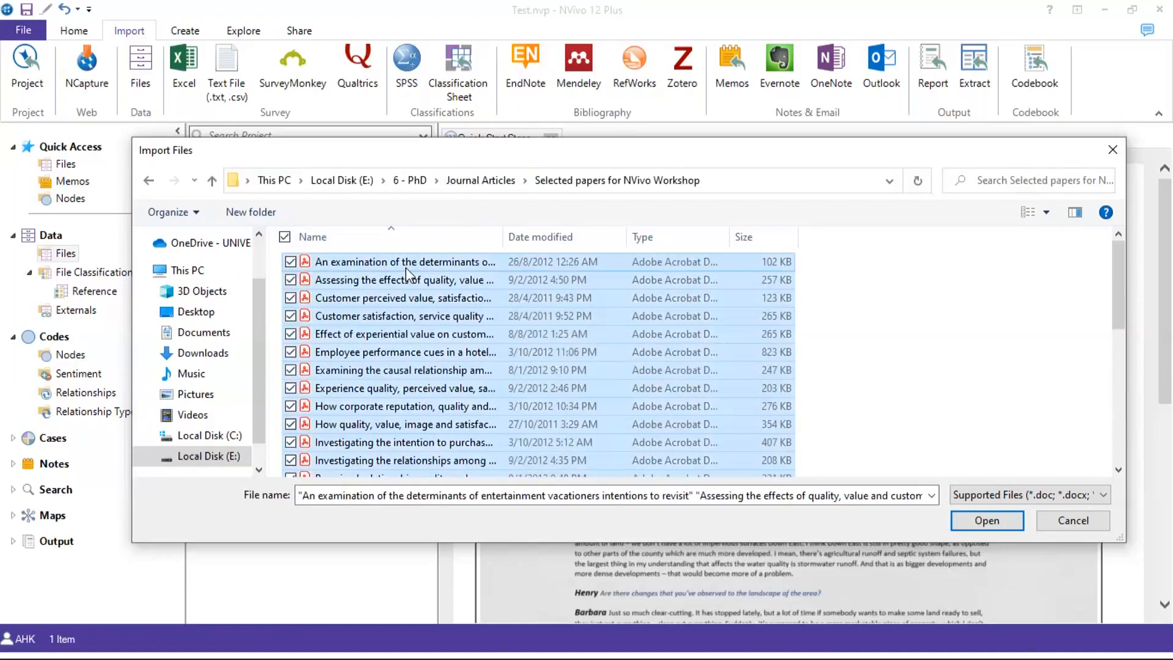
left_click(981, 521)
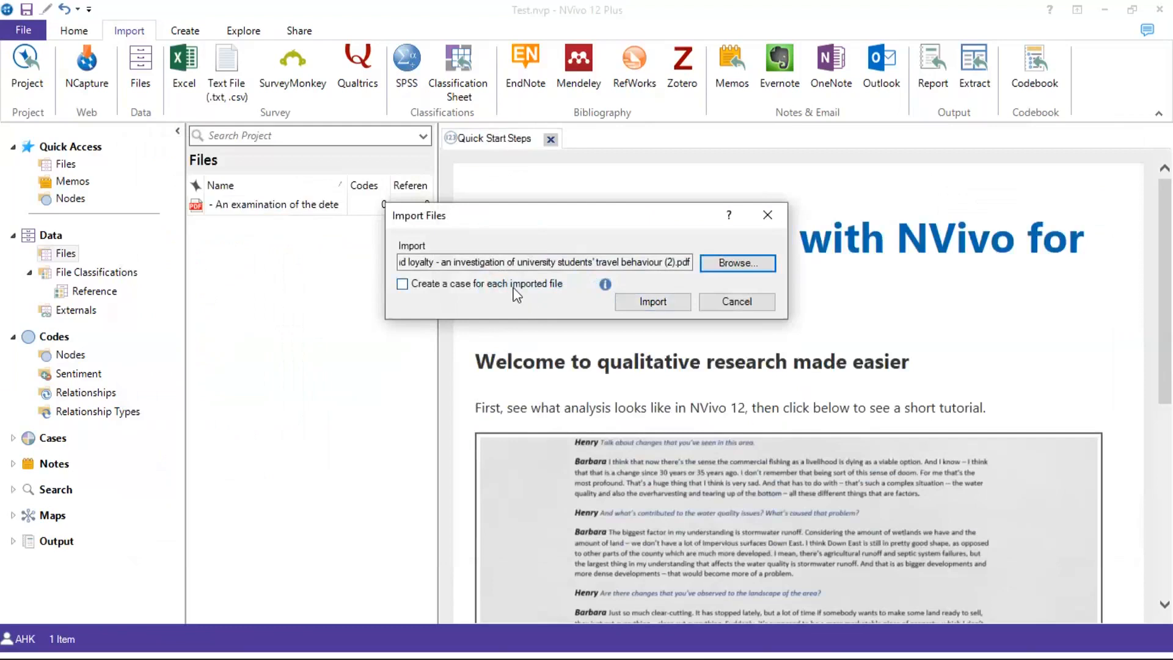
Import the chosen journal-article PDFs and scroll the Files list to confirm all 32 arrived
left_click(628, 302)
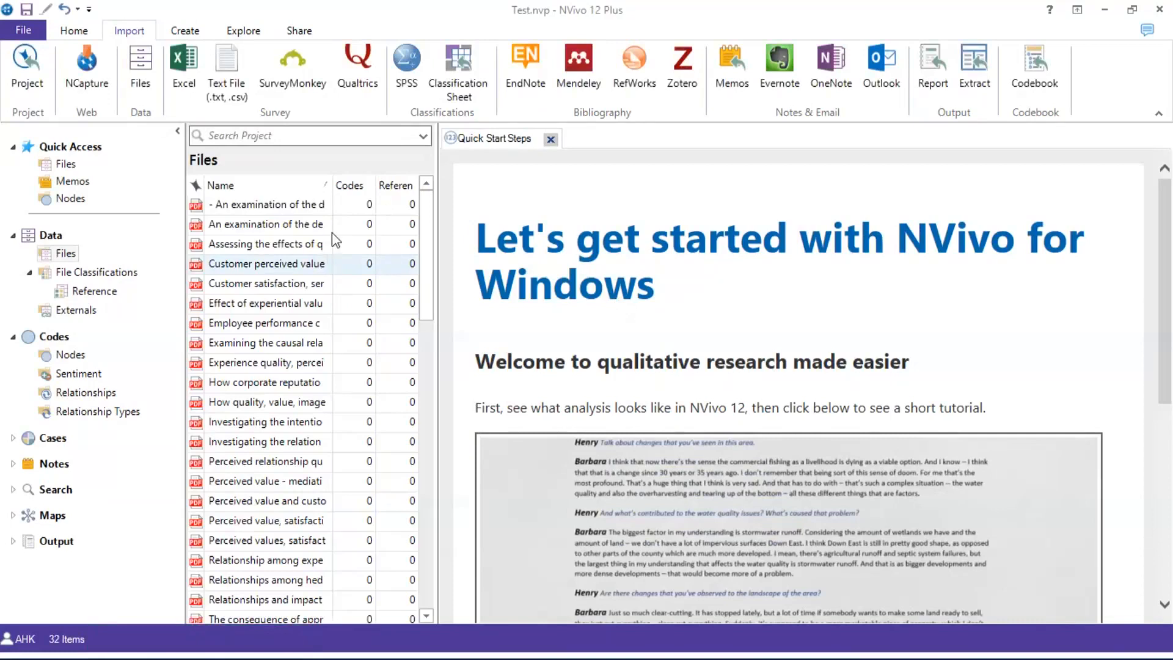
scroll(331, 233, "down", 10)
scroll(310, 257, "up", 10)
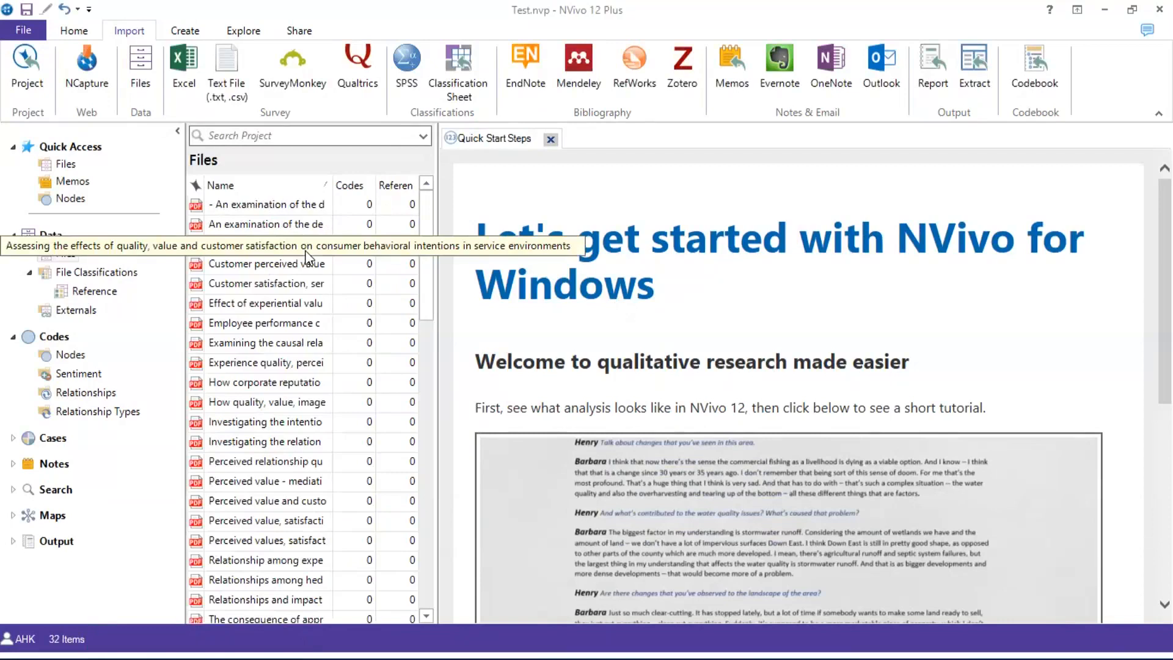
scroll(307, 257, "down", 2)
scroll(308, 257, "up", 2)
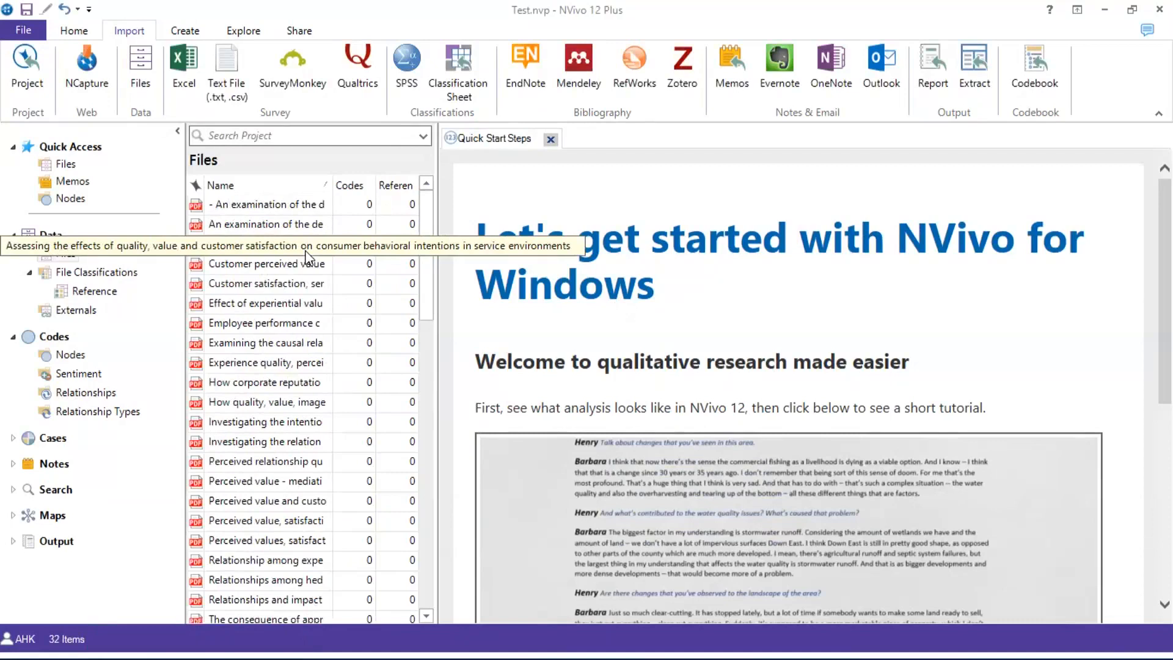
List the files belonging to the Reference file classification
right_click(105, 296)
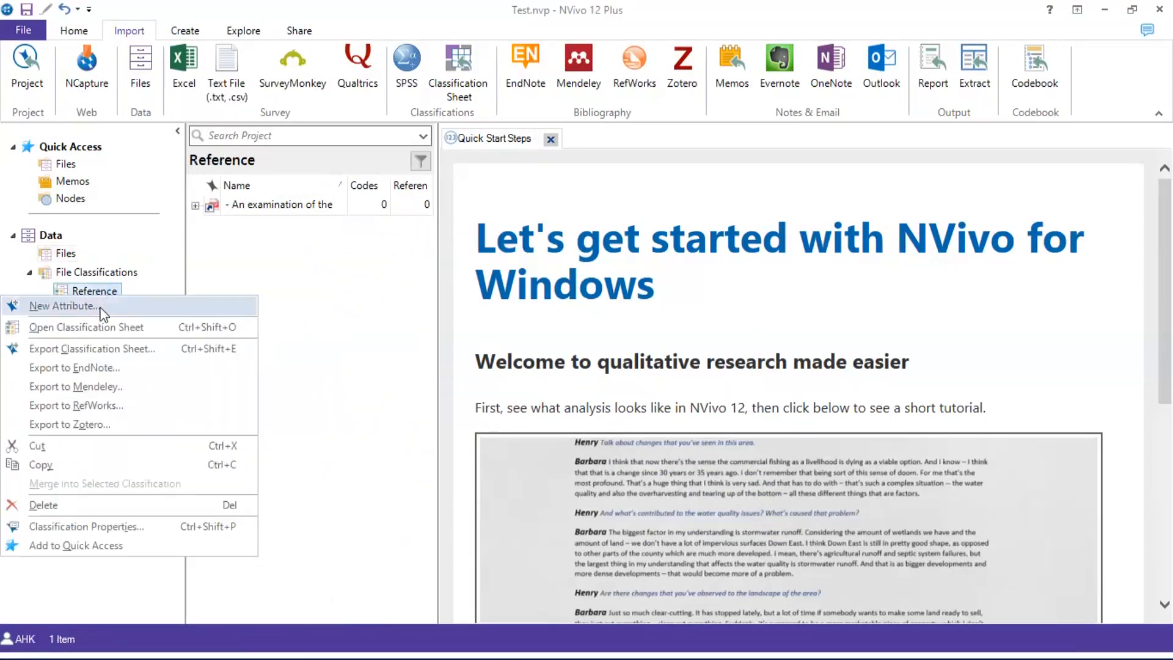
left_click(354, 261)
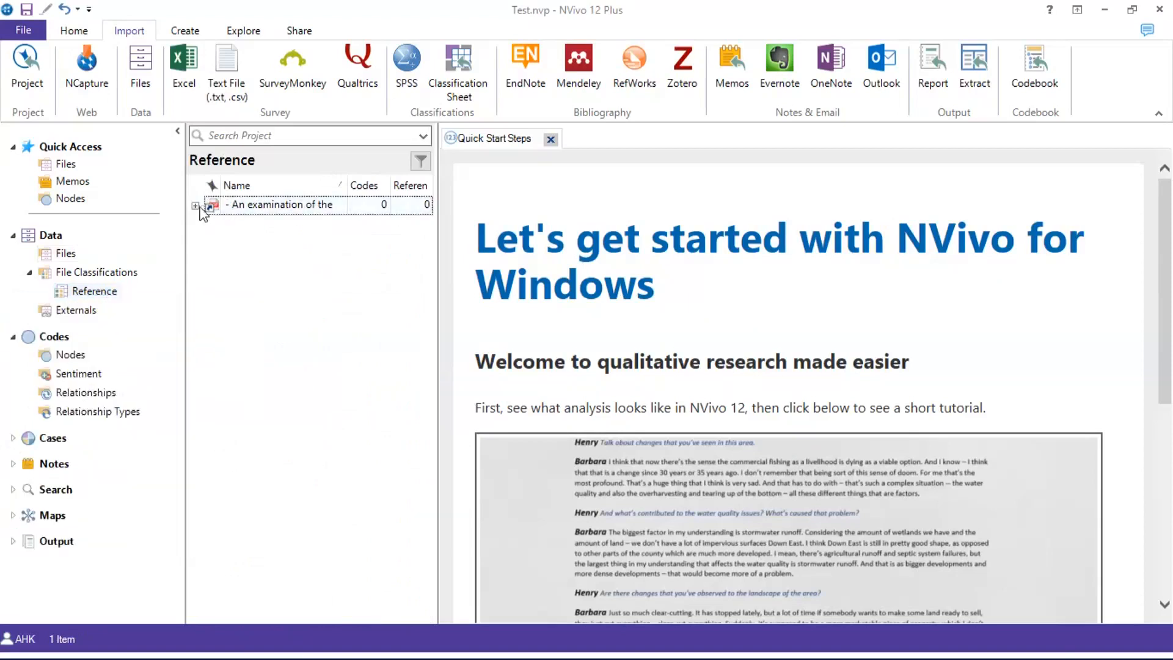
left_click(80, 276)
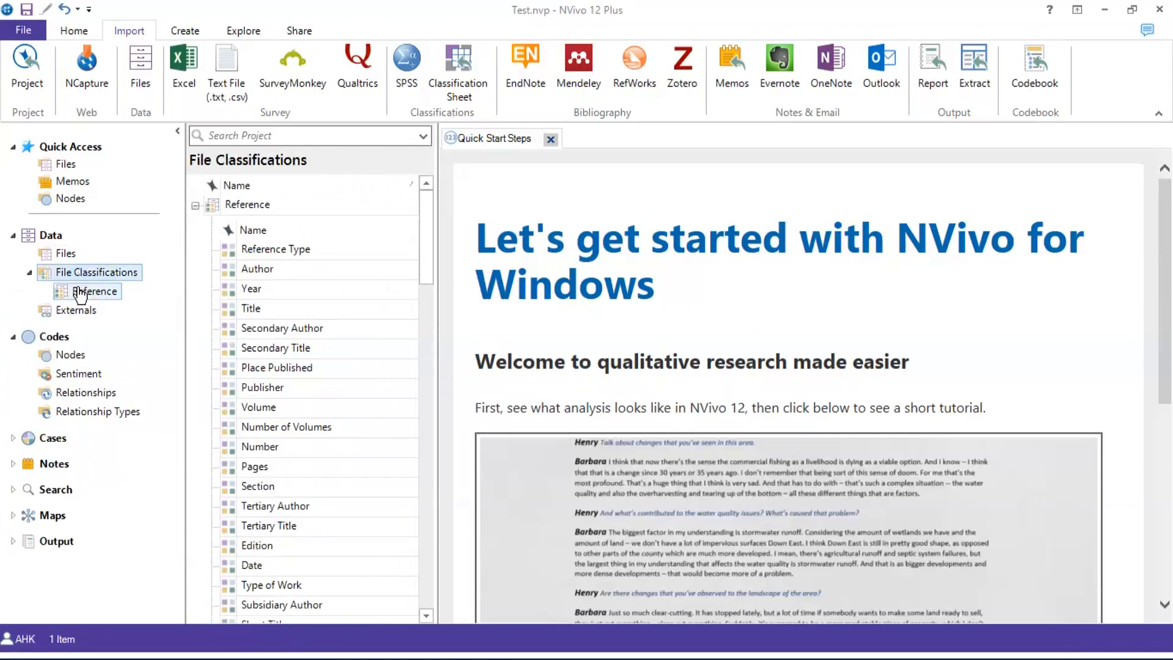
left_click(80, 293)
left_click(80, 294)
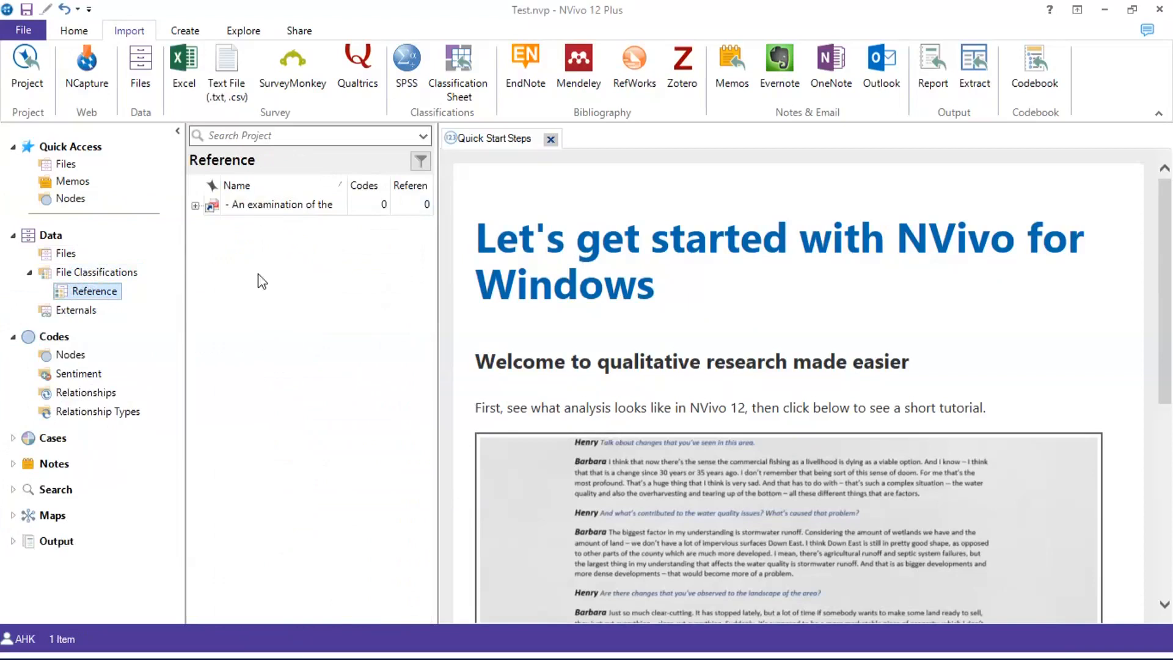
Expand the classified paper to review attributes like Journal Articles and Author A, then return to all files
left_click(195, 205)
scroll(250, 288, "down", 10)
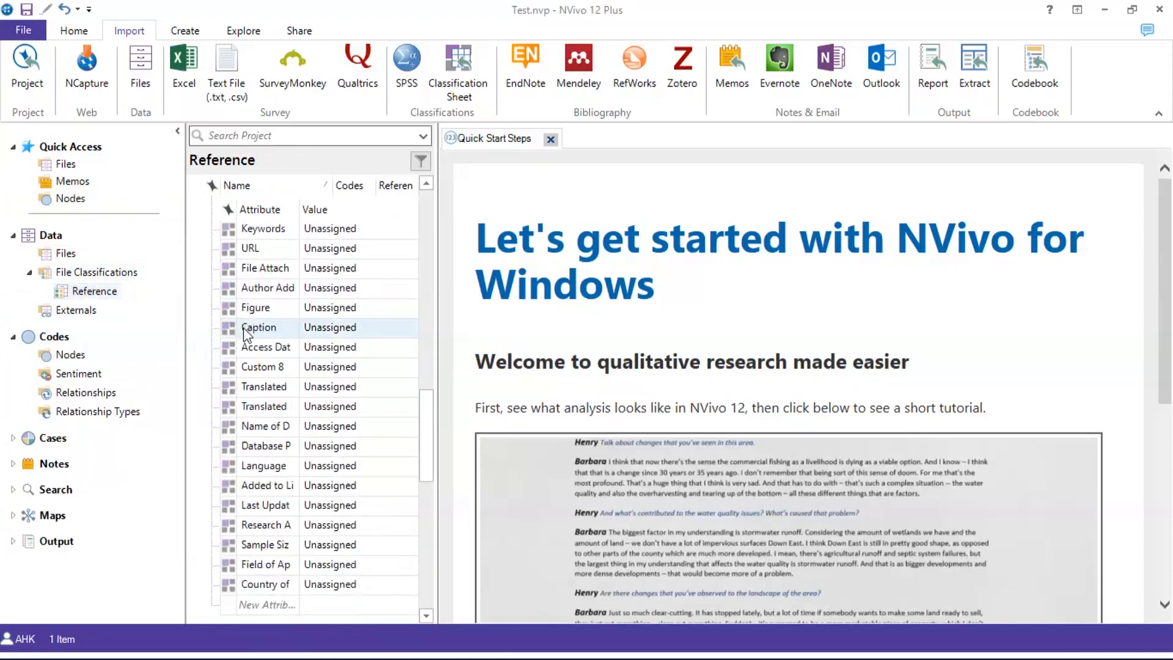
scroll(246, 330, "up", 10)
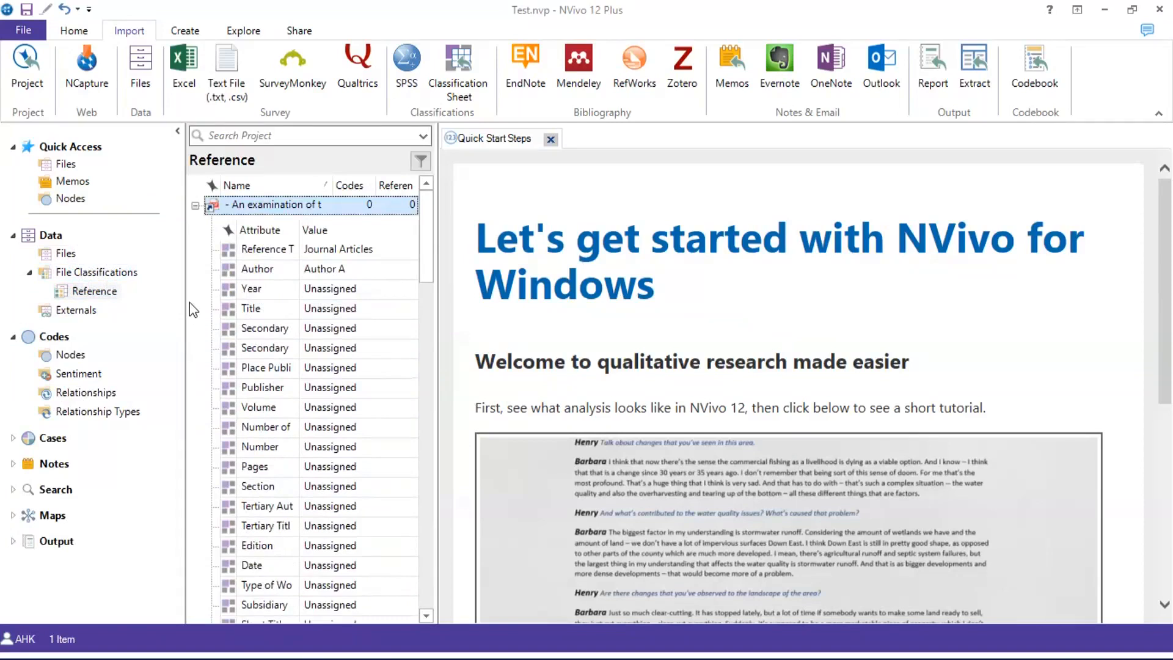
left_click(68, 253)
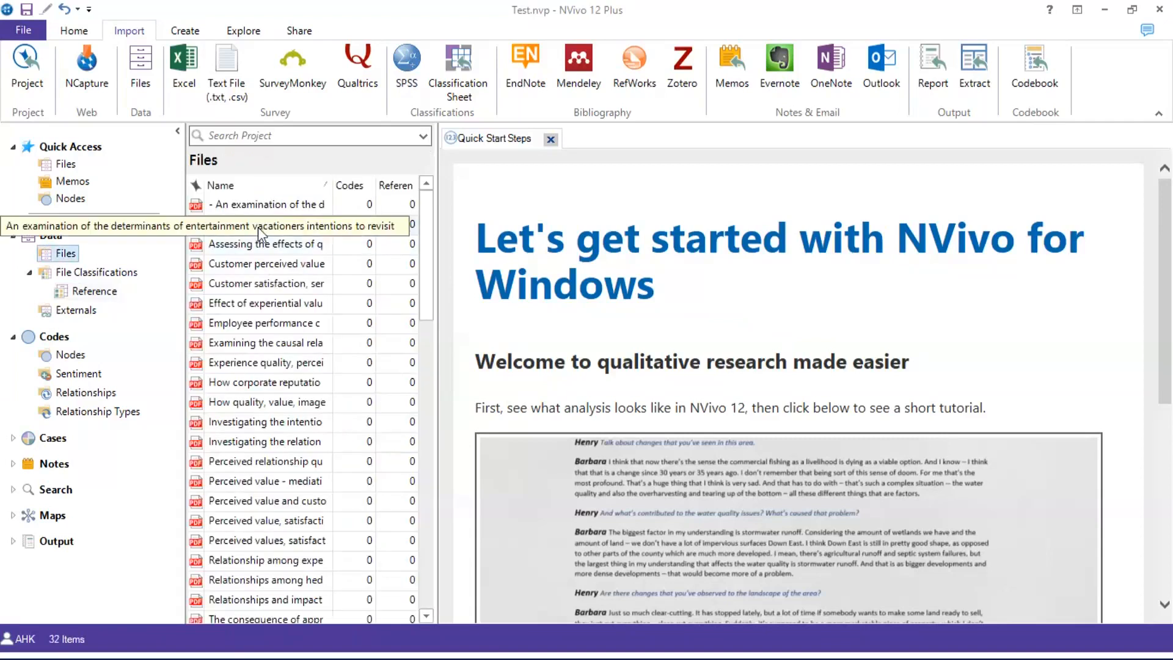
Select the second through fifth files and assign them the Reference classification
right_click(258, 226)
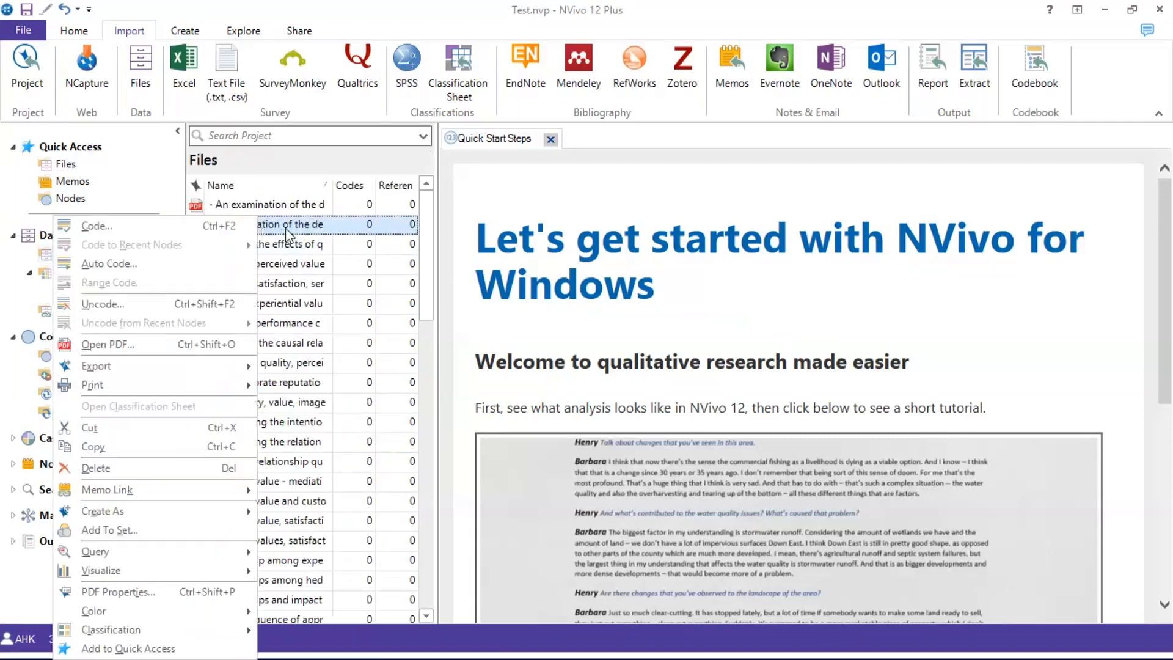
left_click(423, 219)
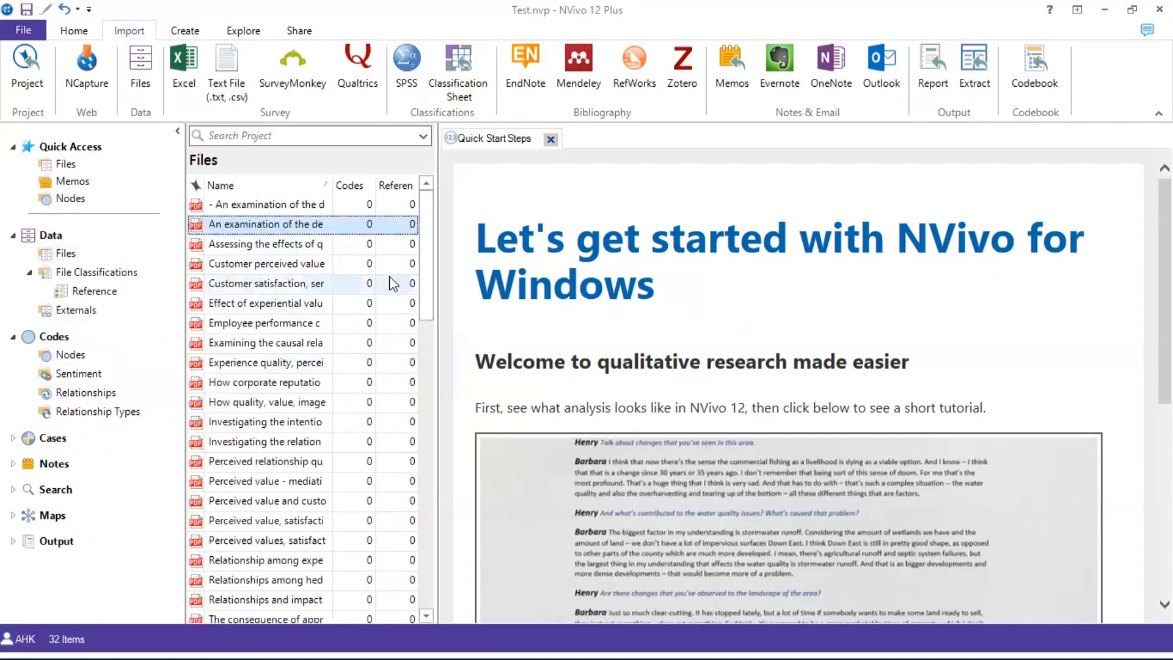
left_click(262, 252, "shift")
left_click(263, 260, "shift")
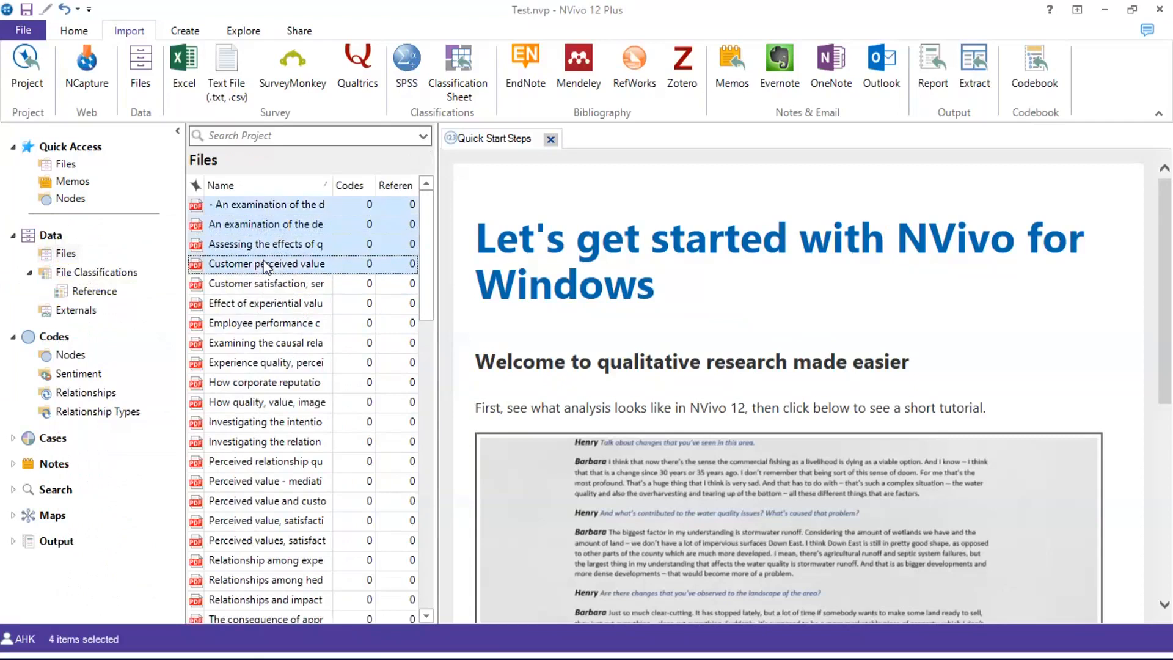
left_click(259, 283)
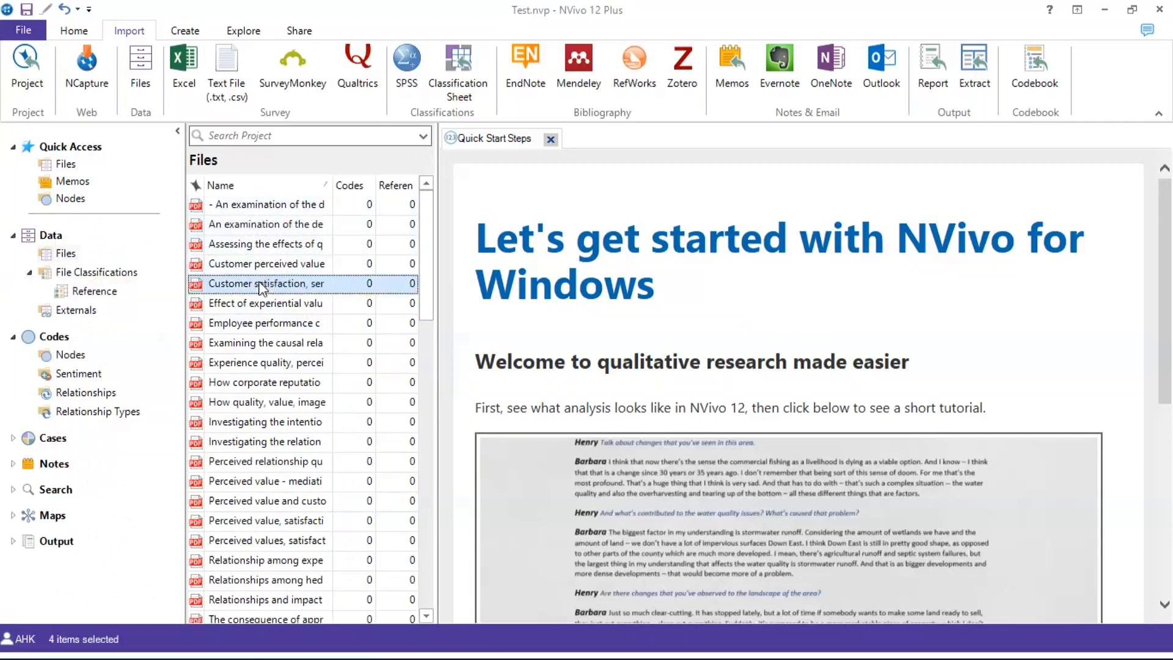
left_click(261, 232, "shift")
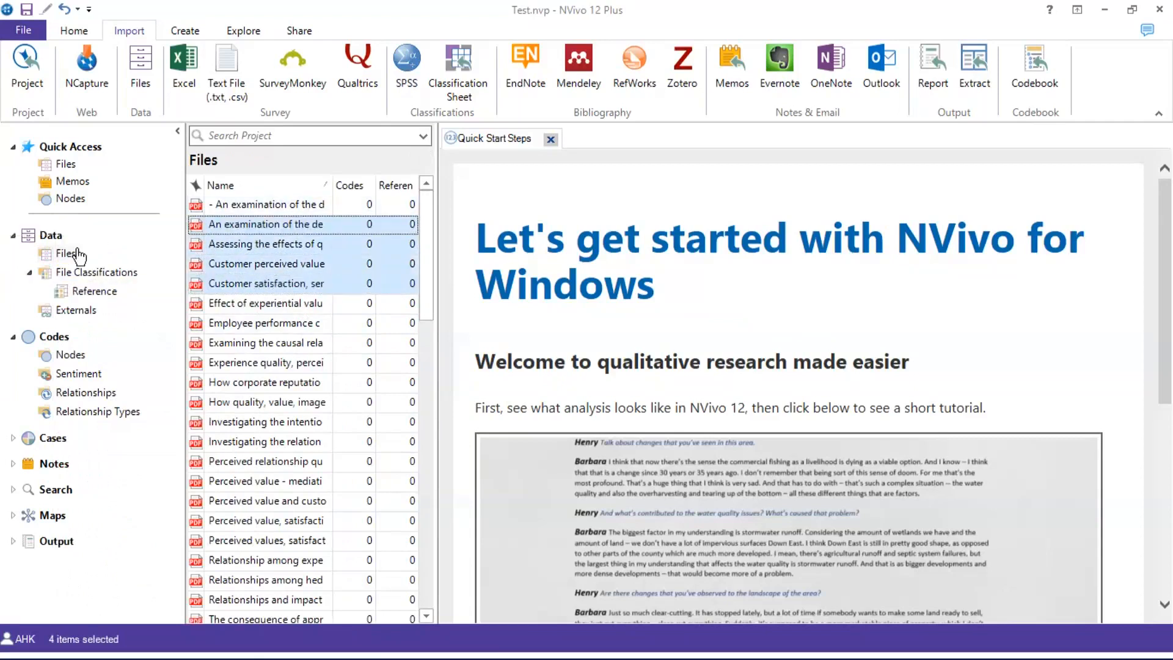
right_click(245, 251)
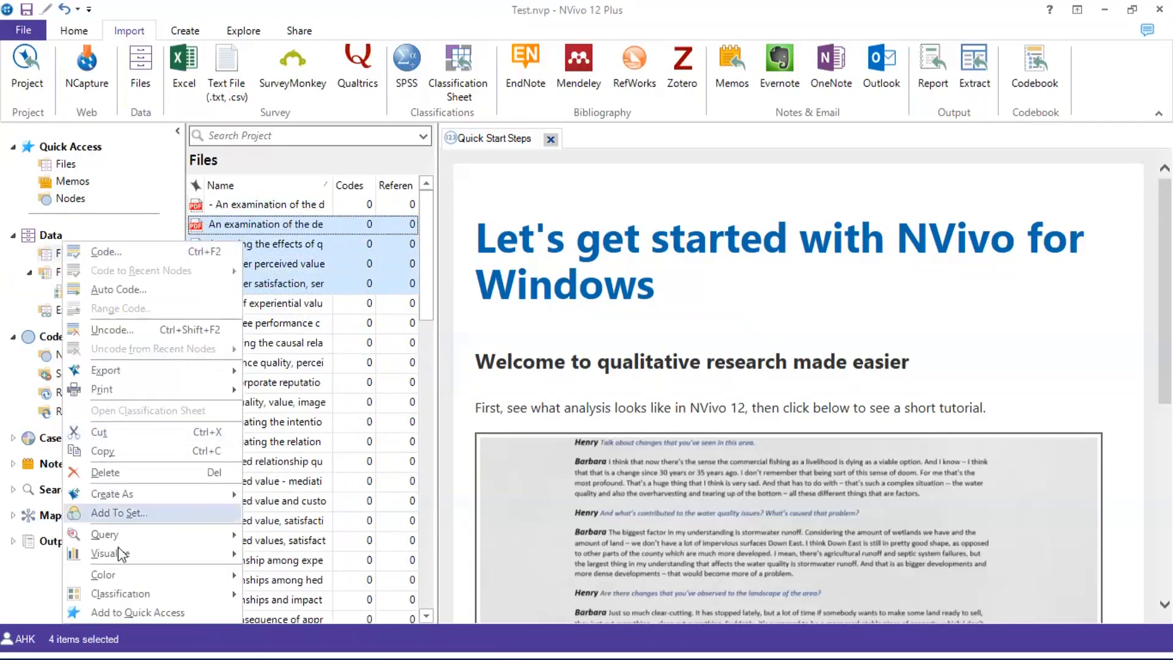
mouse_move(121, 591)
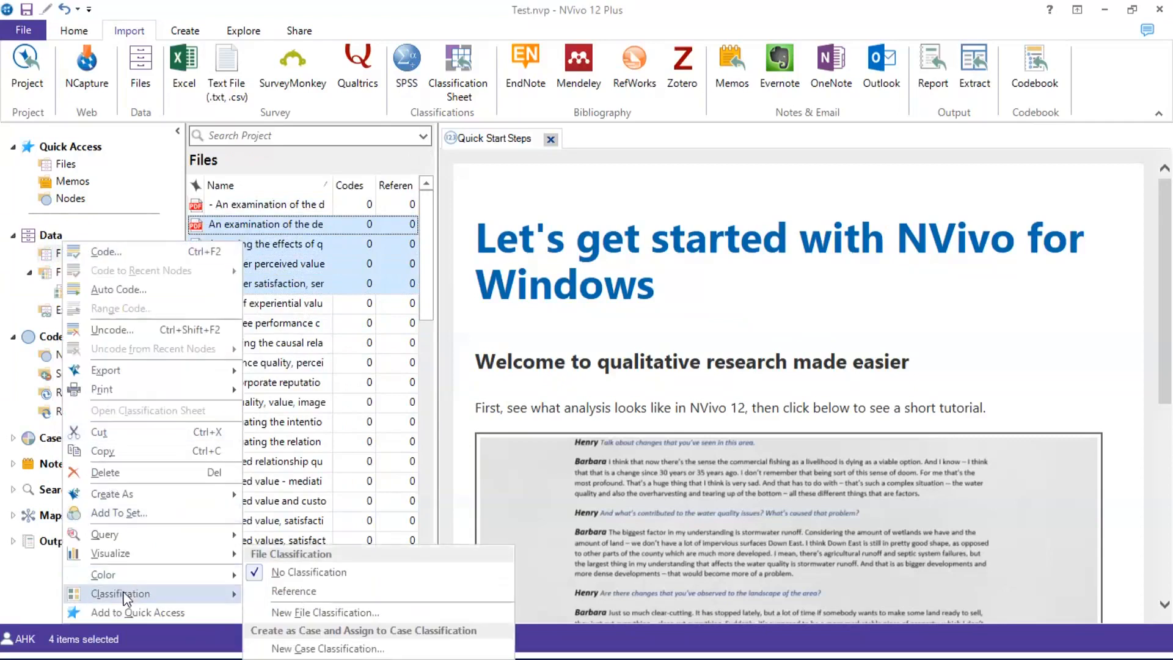
left_click(281, 592)
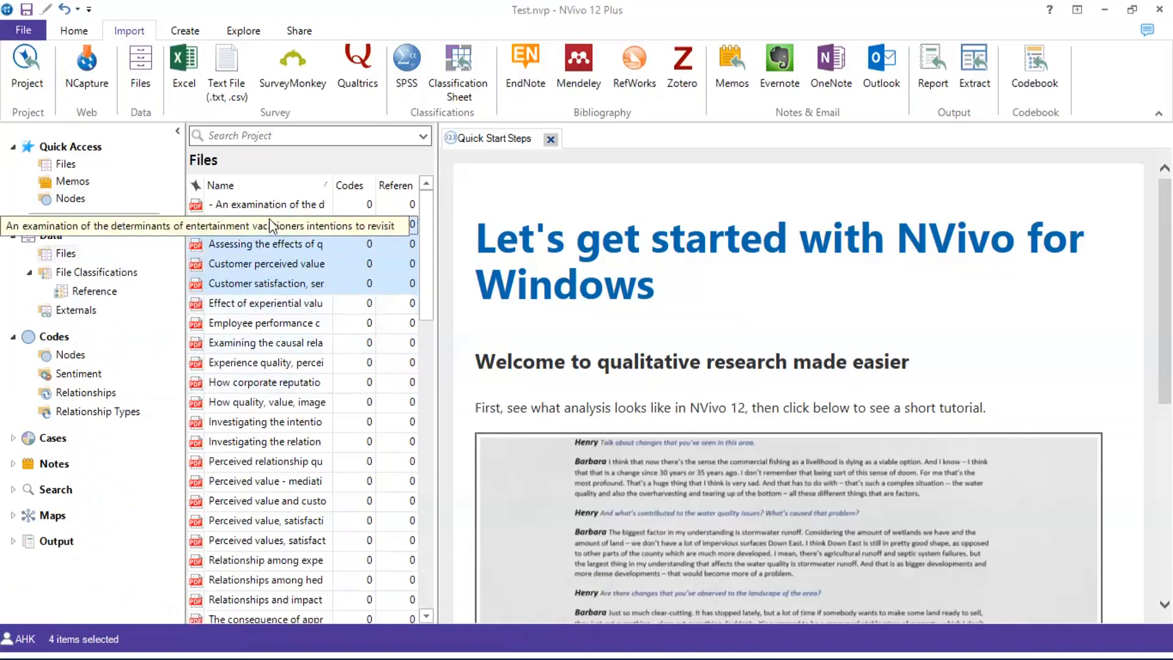
Select all 32 files and classify them as Reference
key("ctrl+a")
right_click(273, 323)
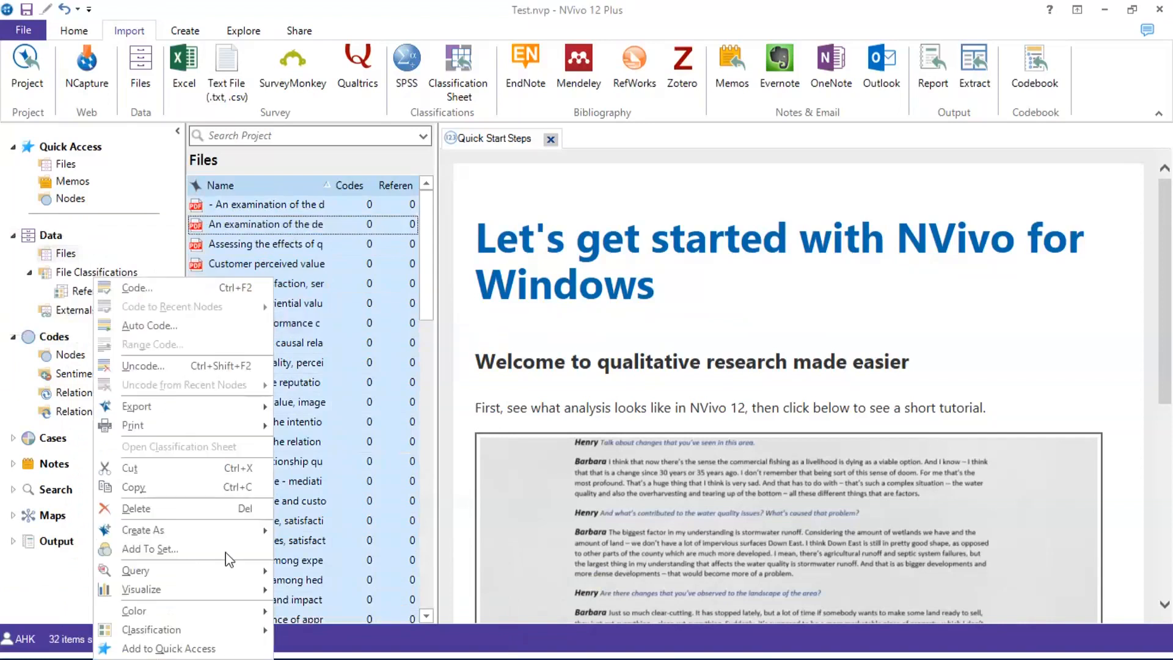
mouse_move(203, 636)
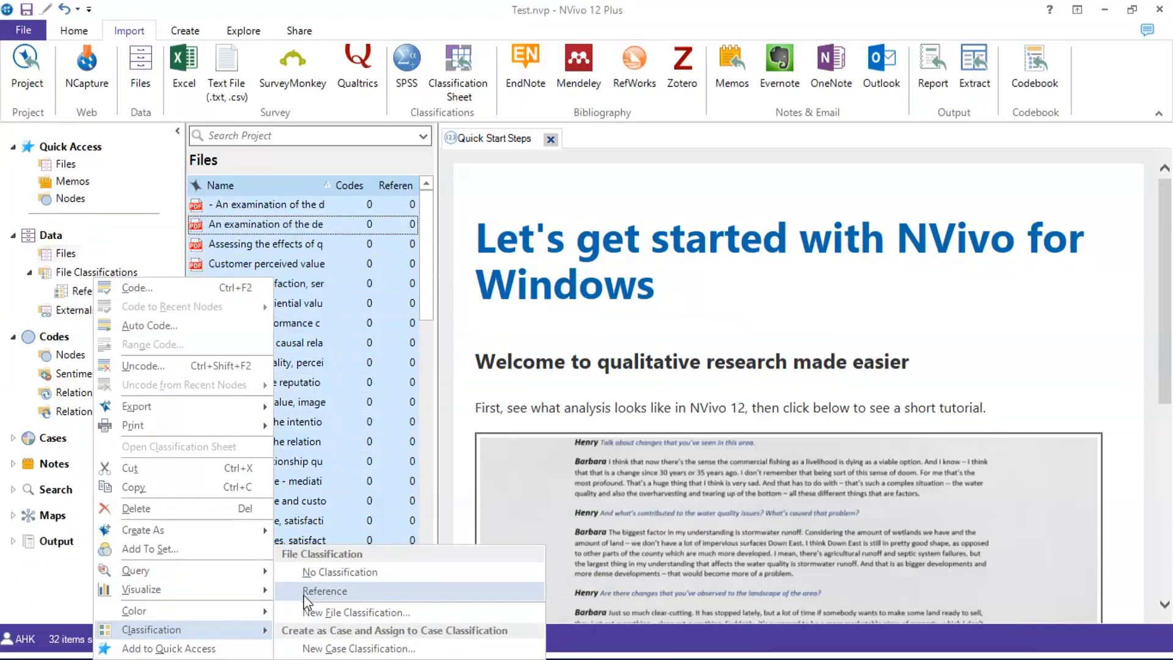
left_click(325, 591)
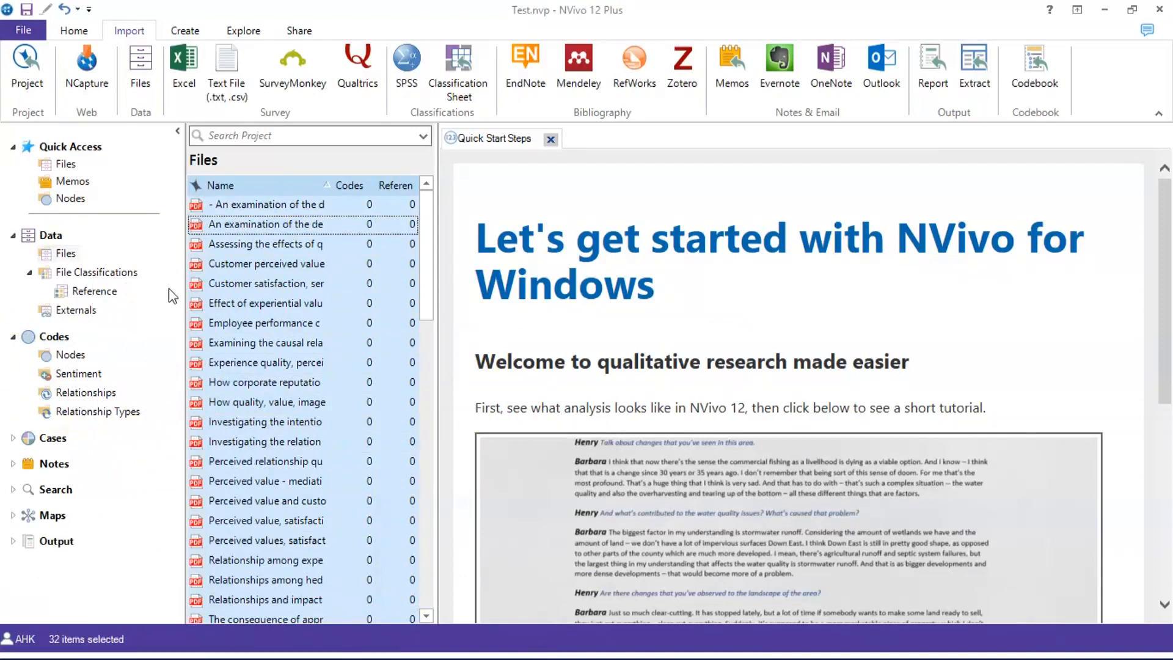
List the Reference classification's files and expand then collapse the first file's attributes
left_click(96, 293)
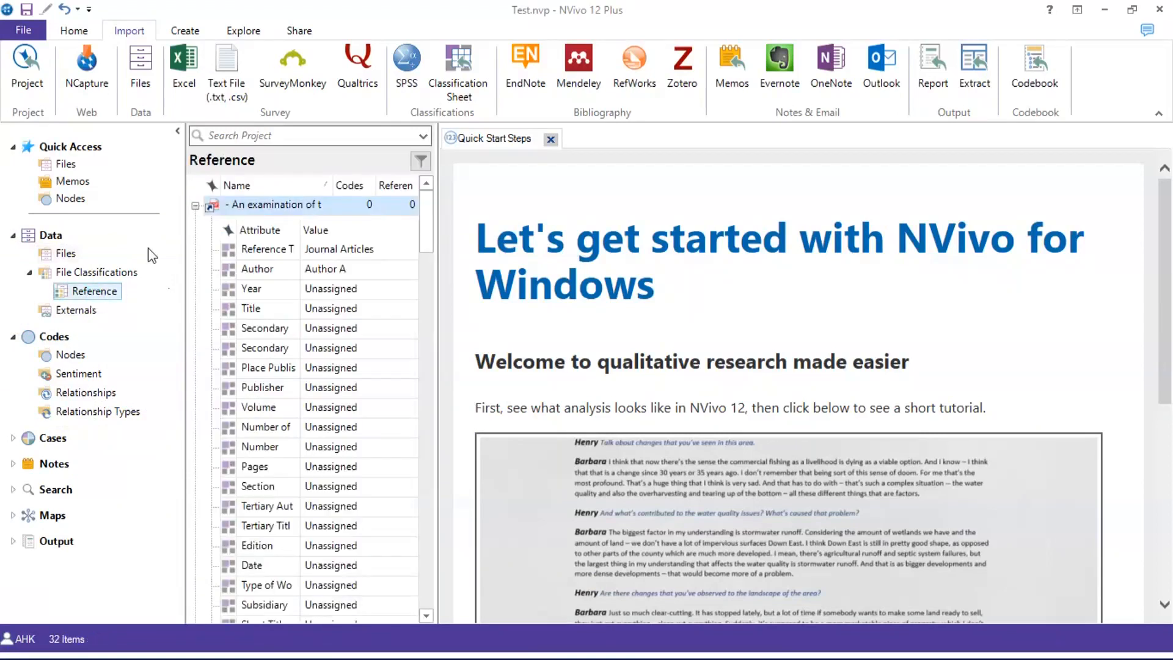
left_click(195, 206)
scroll(210, 248, "down", 4)
scroll(211, 244, "up", 4)
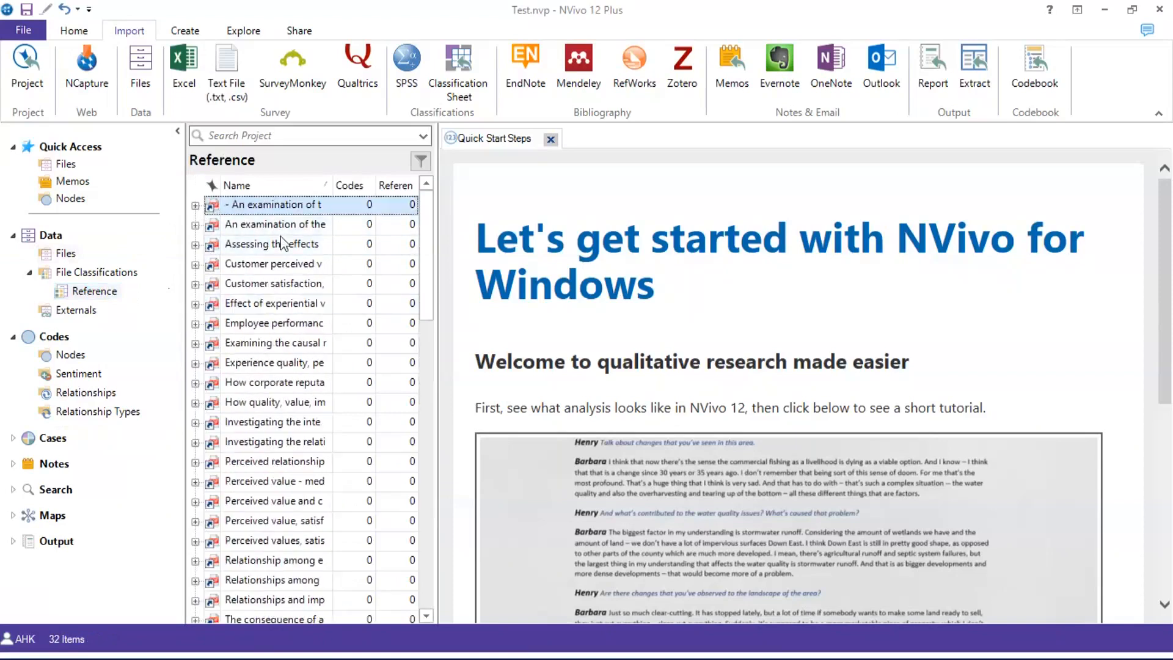
left_click(196, 206)
scroll(267, 311, "down", 4)
scroll(267, 311, "down", 10)
scroll(267, 311, "up", 5)
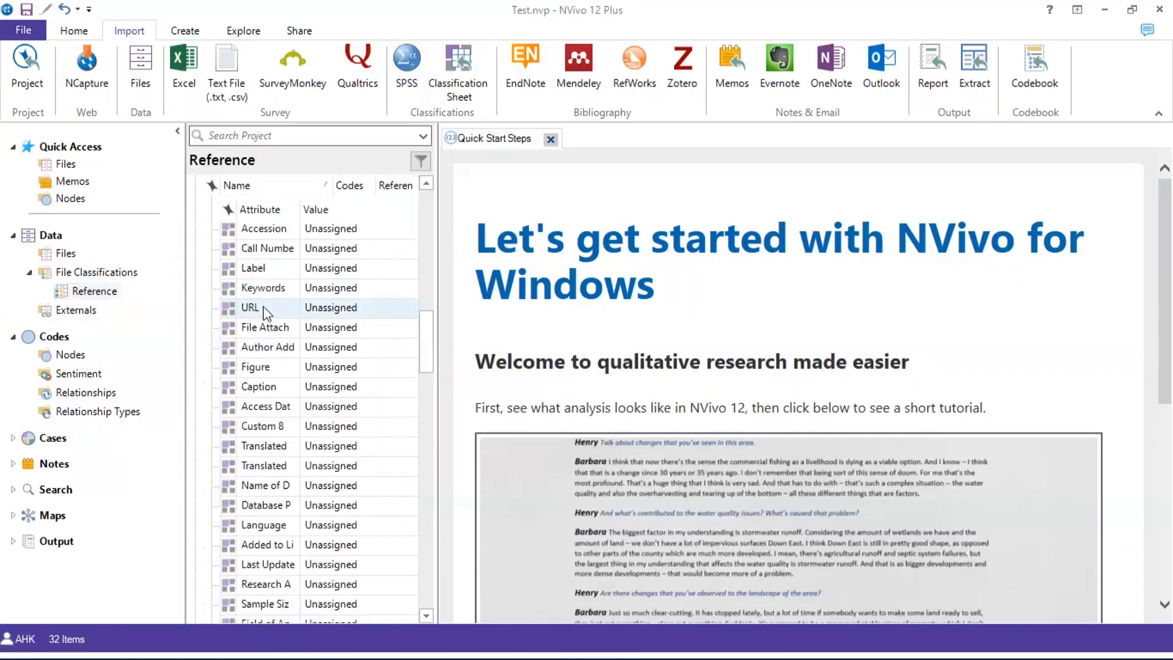
scroll(267, 313, "up", 9)
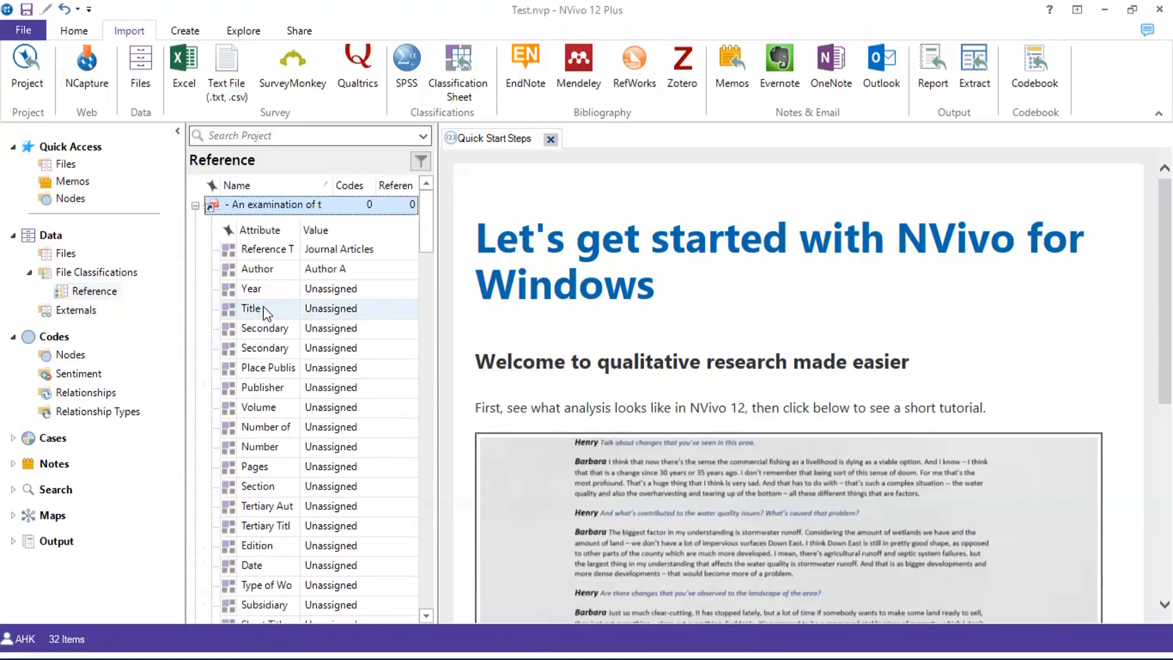
left_click(195, 206)
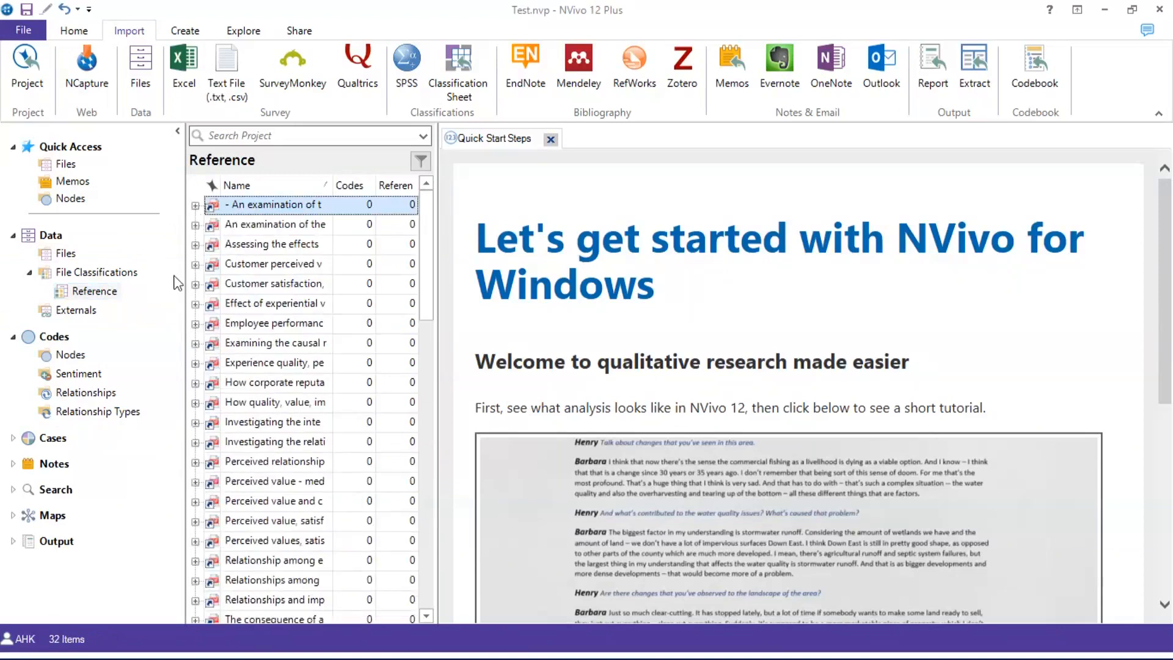
Open the Reference classification sheet
right_click(110, 299)
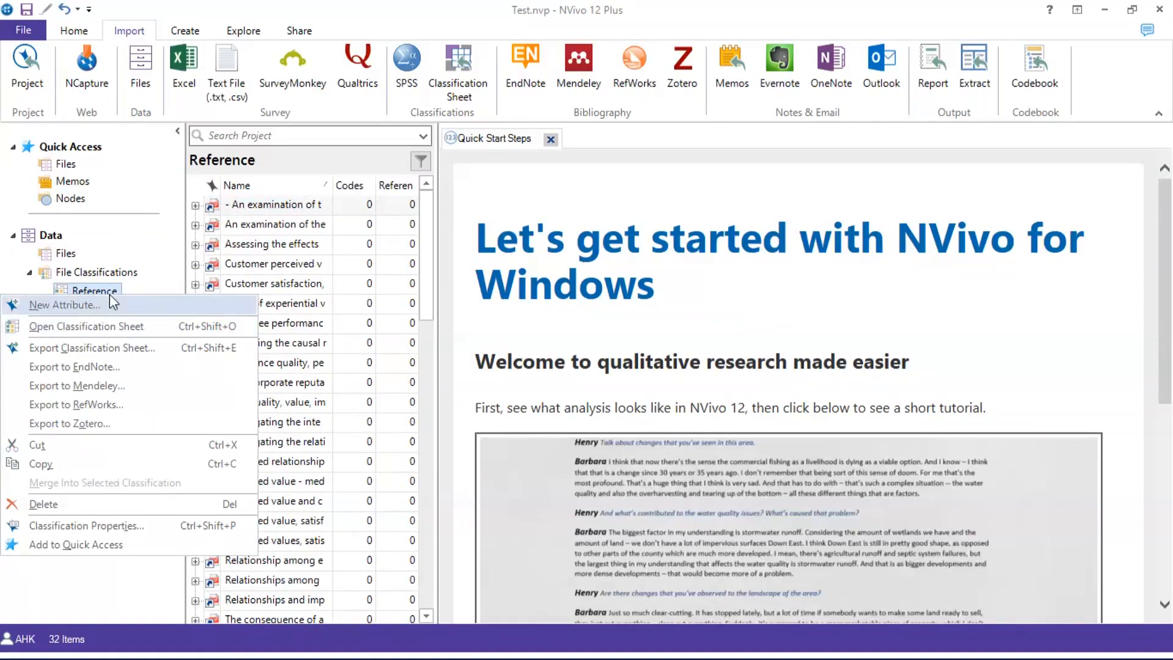
left_click(144, 257)
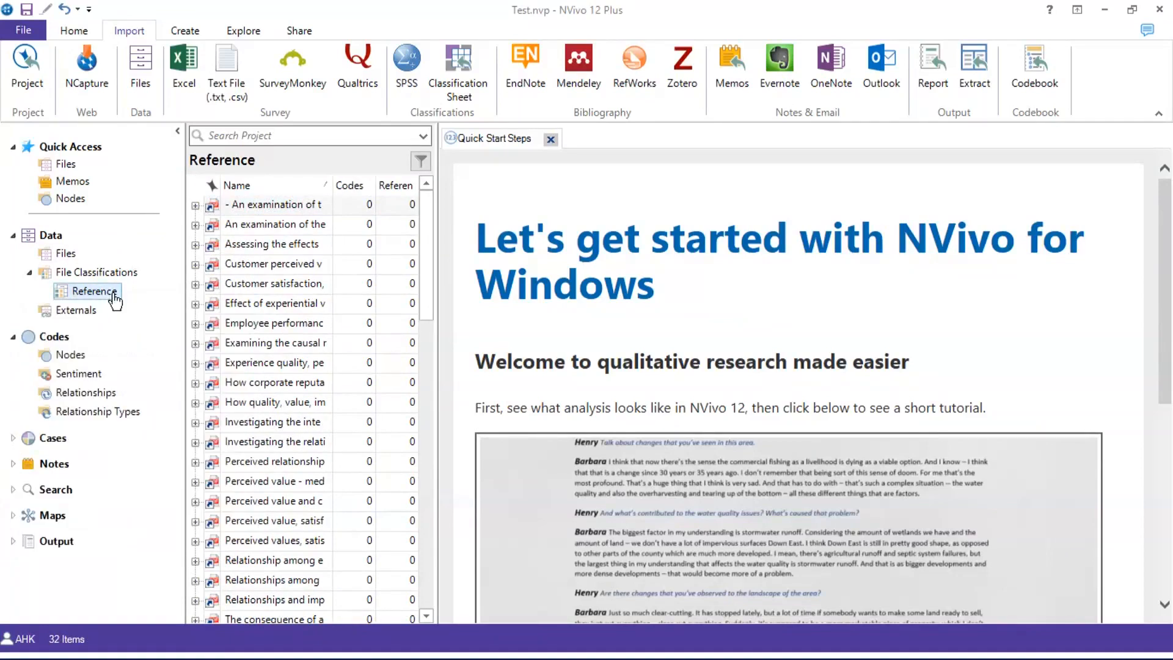
right_click(112, 293)
left_click(111, 330)
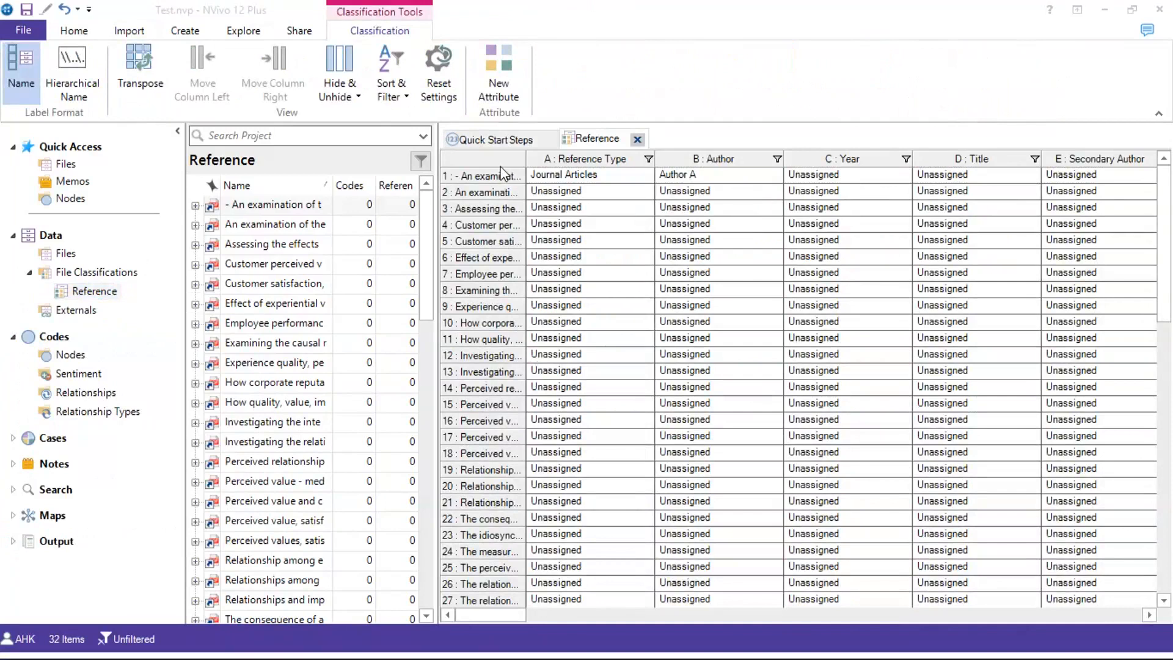
left_click_drag(507, 616, 487, 585)
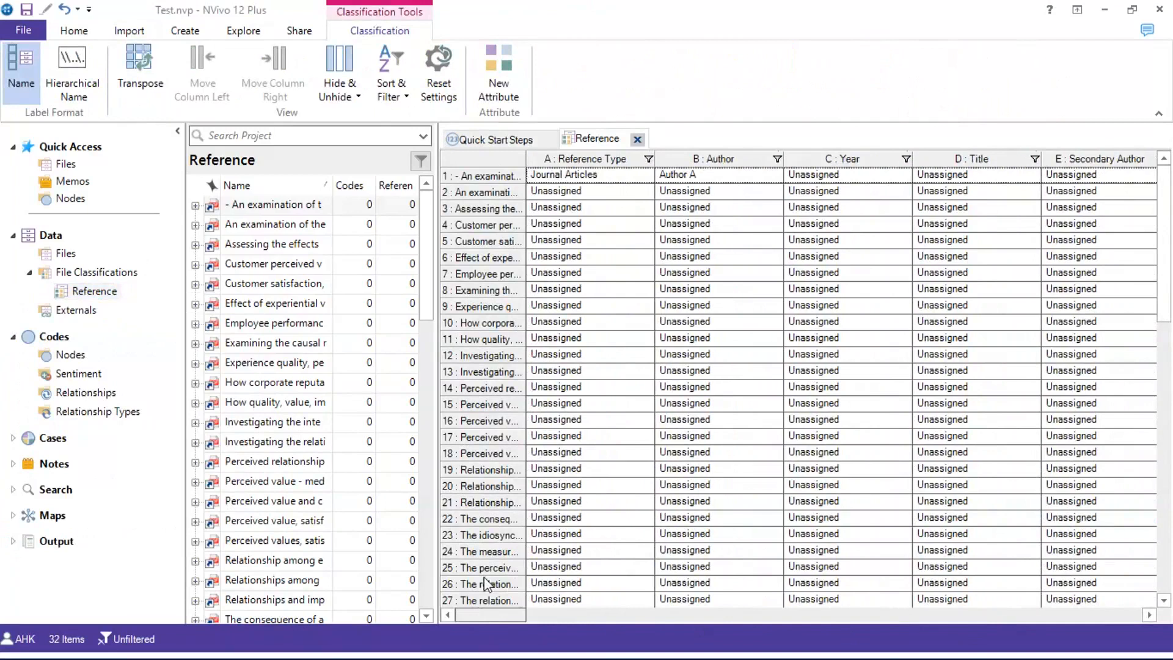
left_click_drag(486, 583, 492, 574)
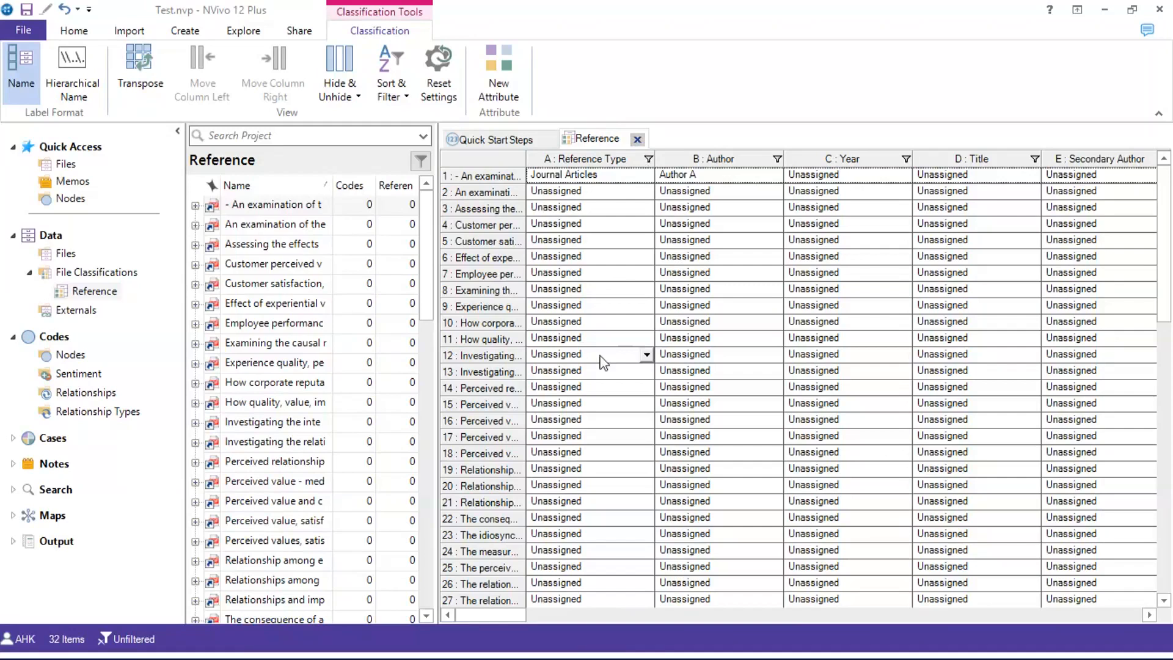
left_click(638, 140)
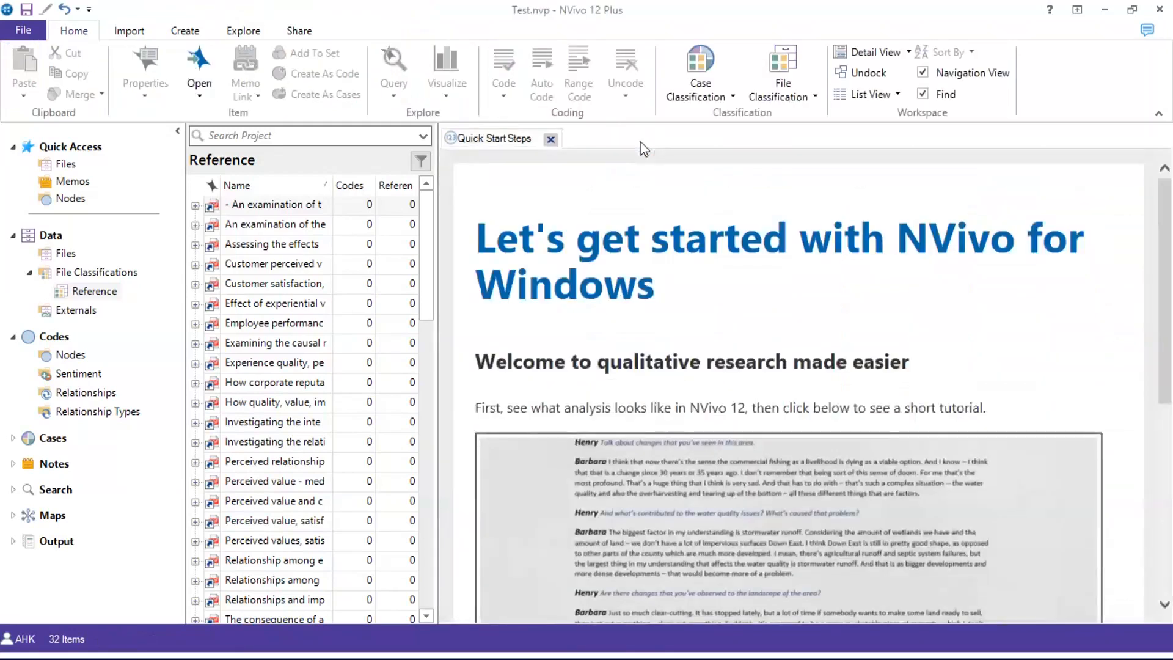
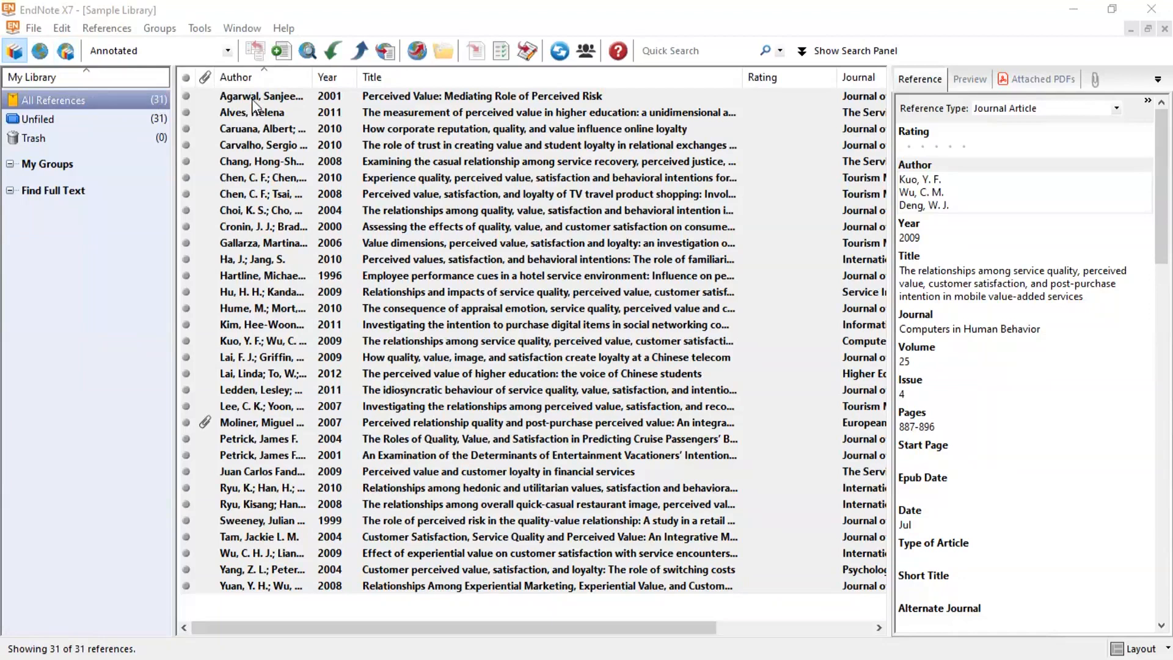
Select all 31 references in EndNote's Sample Library, from the first through the last
key("ctrl+a")
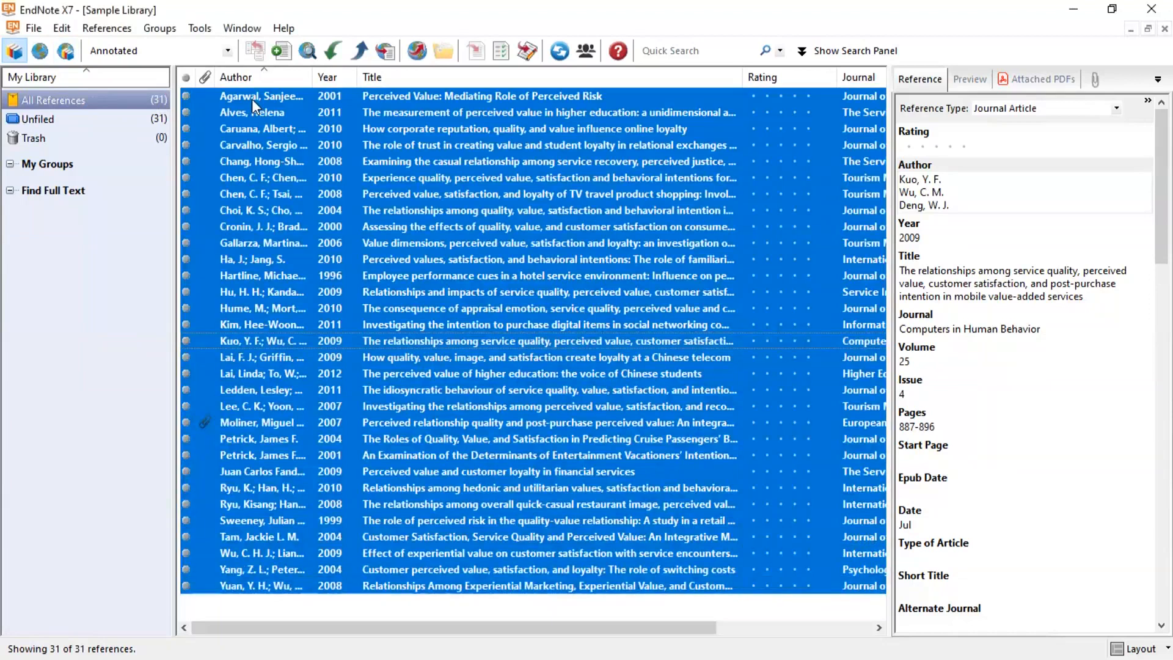
left_click(252, 99)
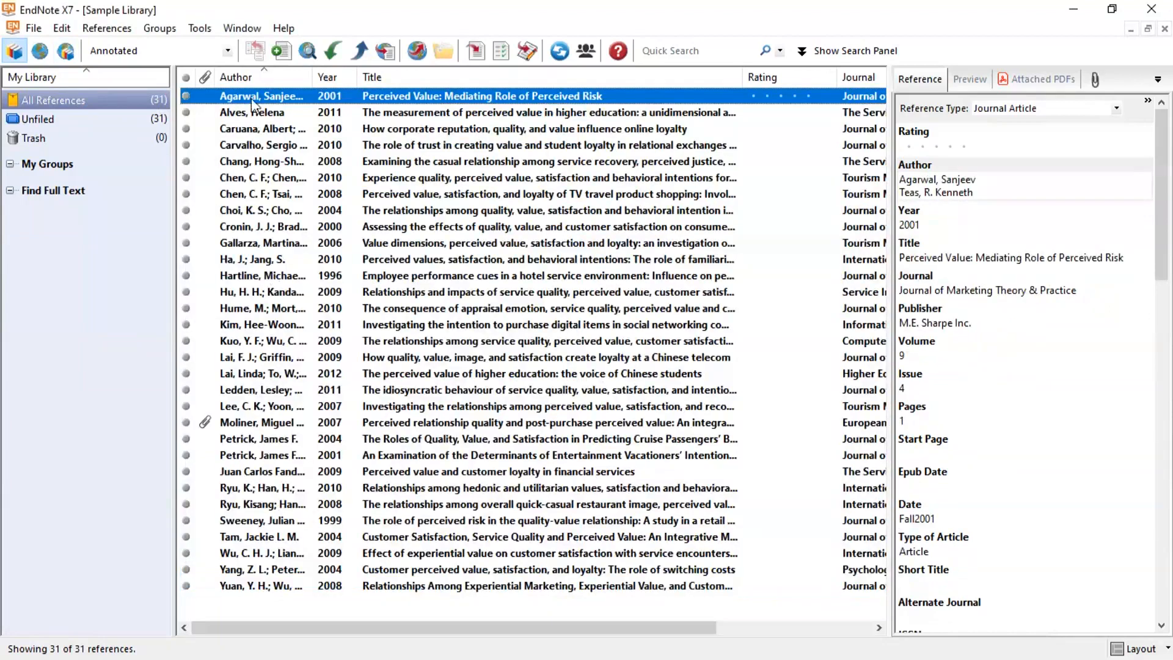
left_click(244, 586, "ctrl")
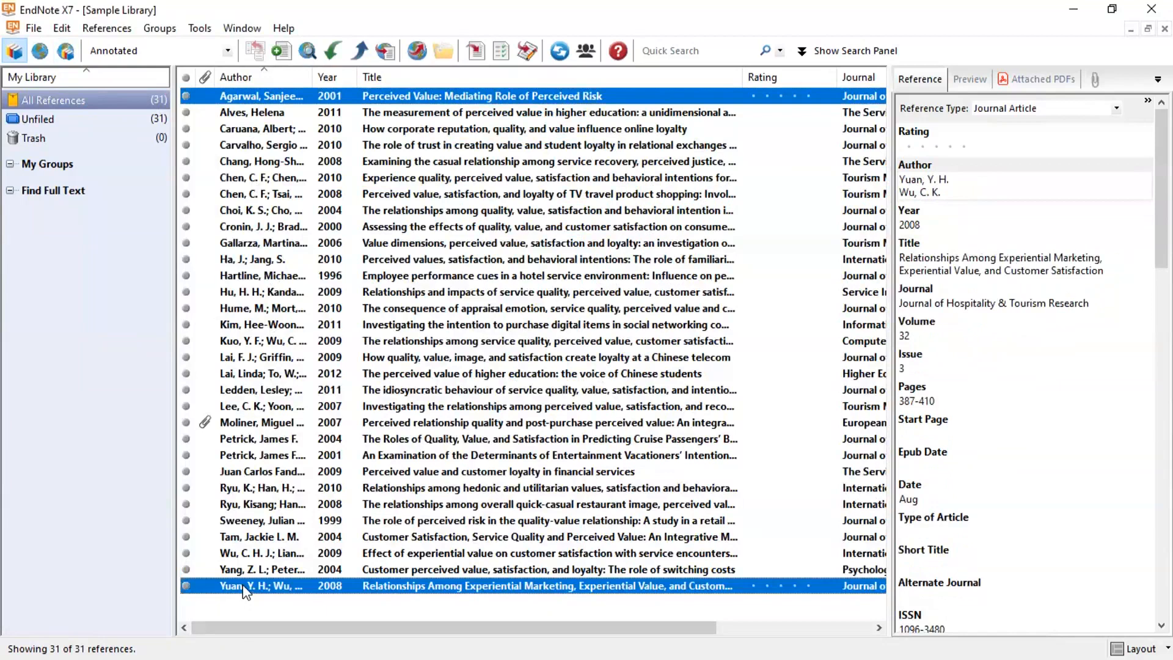
left_click(219, 98)
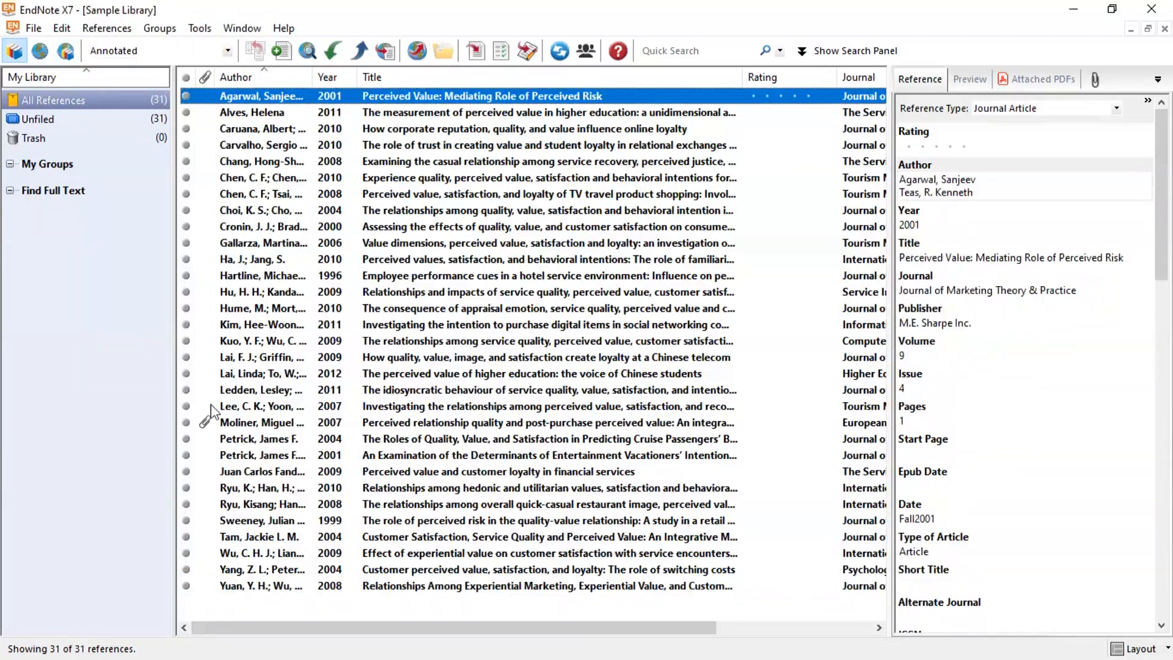
left_click(228, 587, "shift")
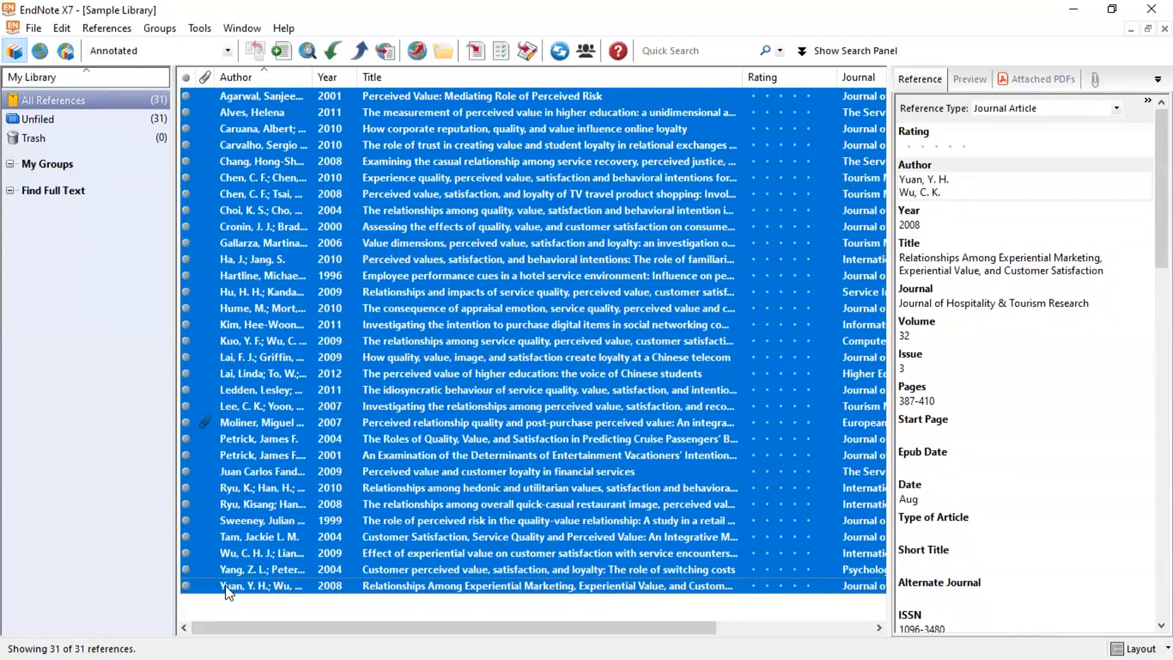
Export the selected references as an XML file into the EndNote Import File folder
left_click(34, 28)
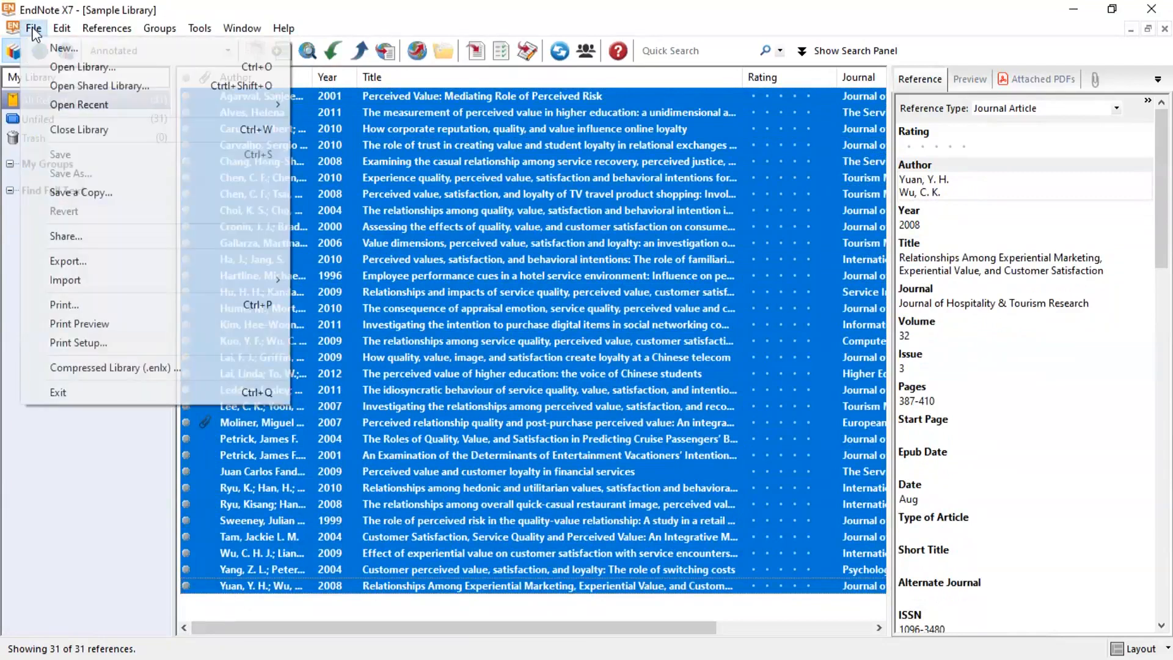
left_click(67, 261)
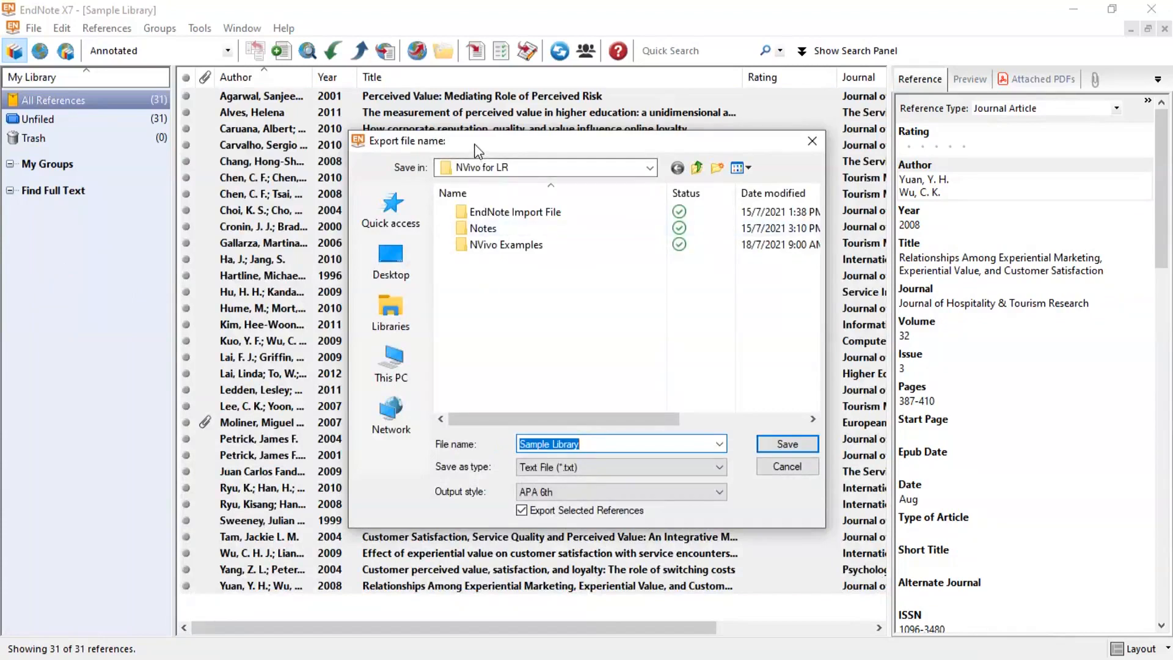
left_click(539, 468)
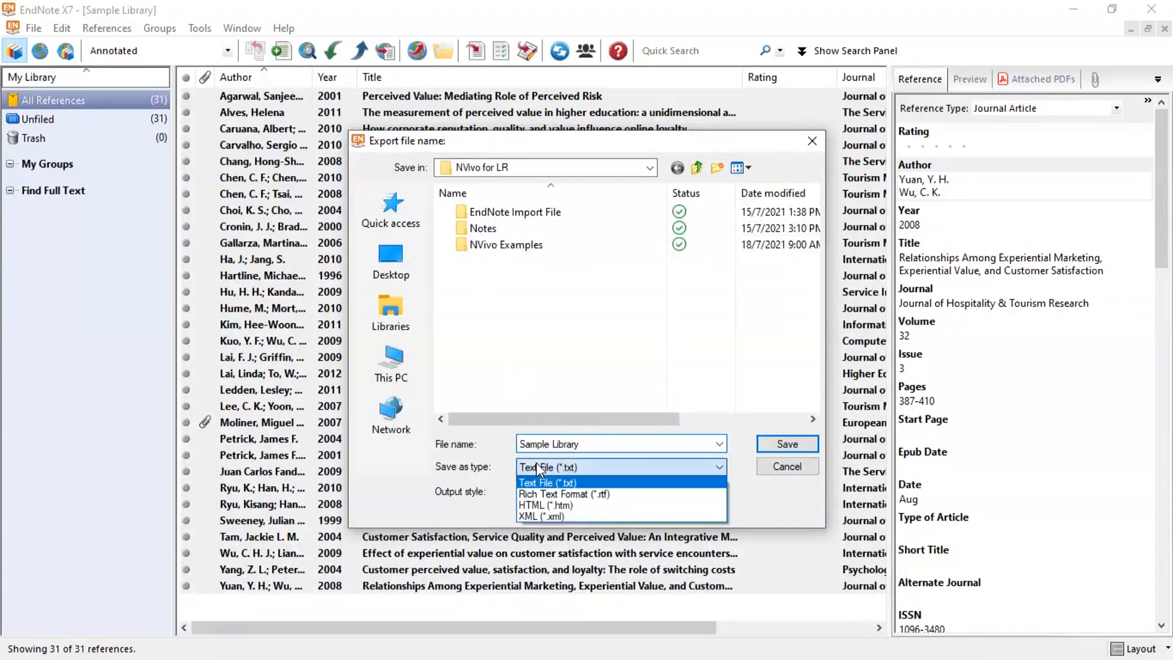
left_click(534, 515)
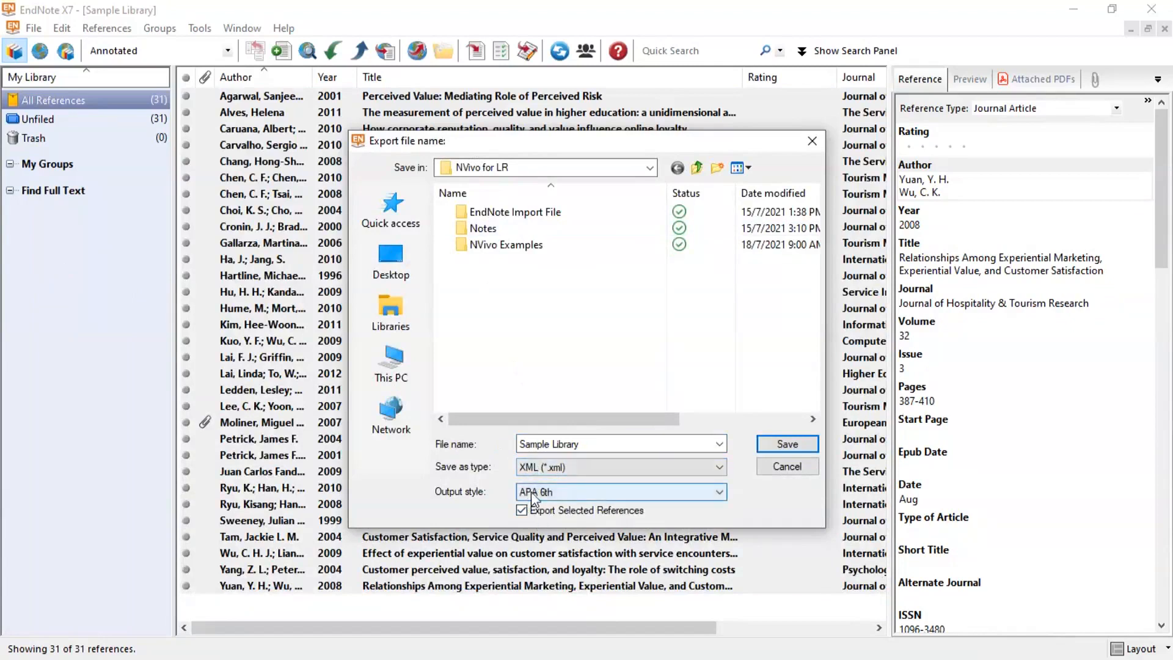
double_click(513, 212)
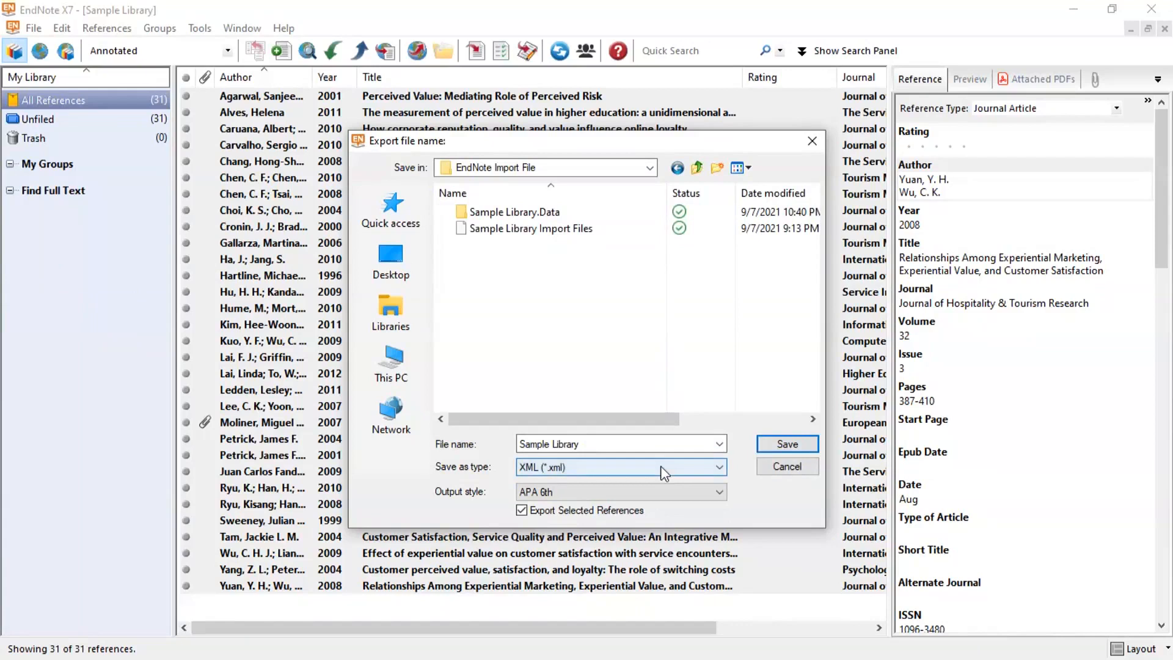
left_click(787, 445)
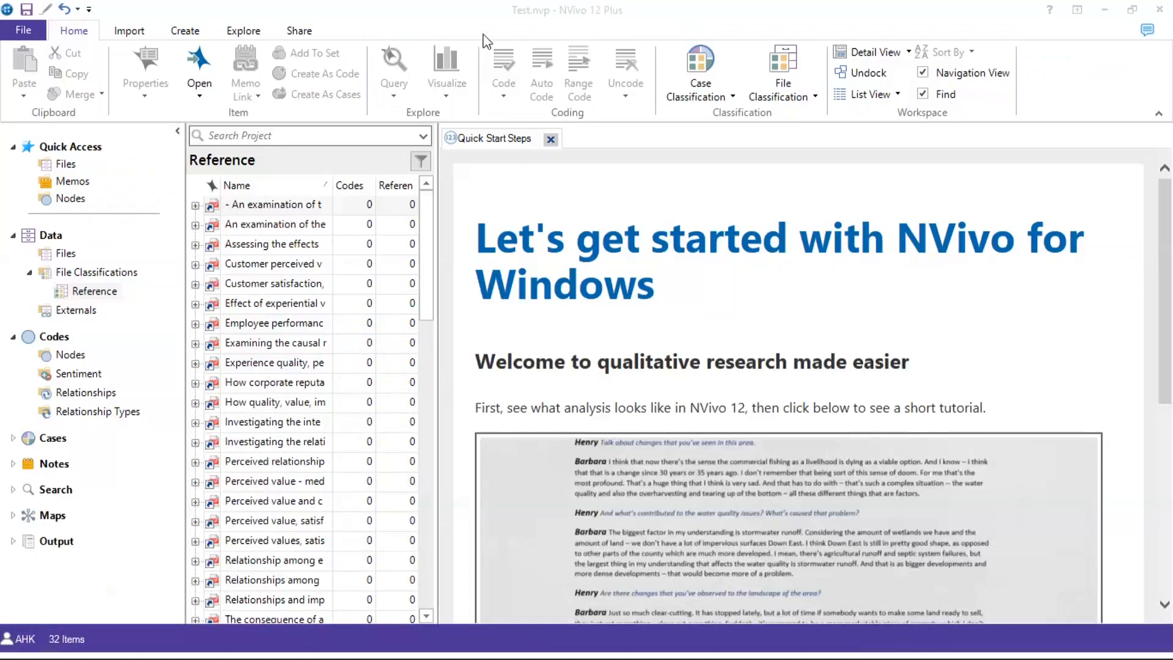
Start an EndNote import from NVivo's Import ribbon
left_click(125, 32)
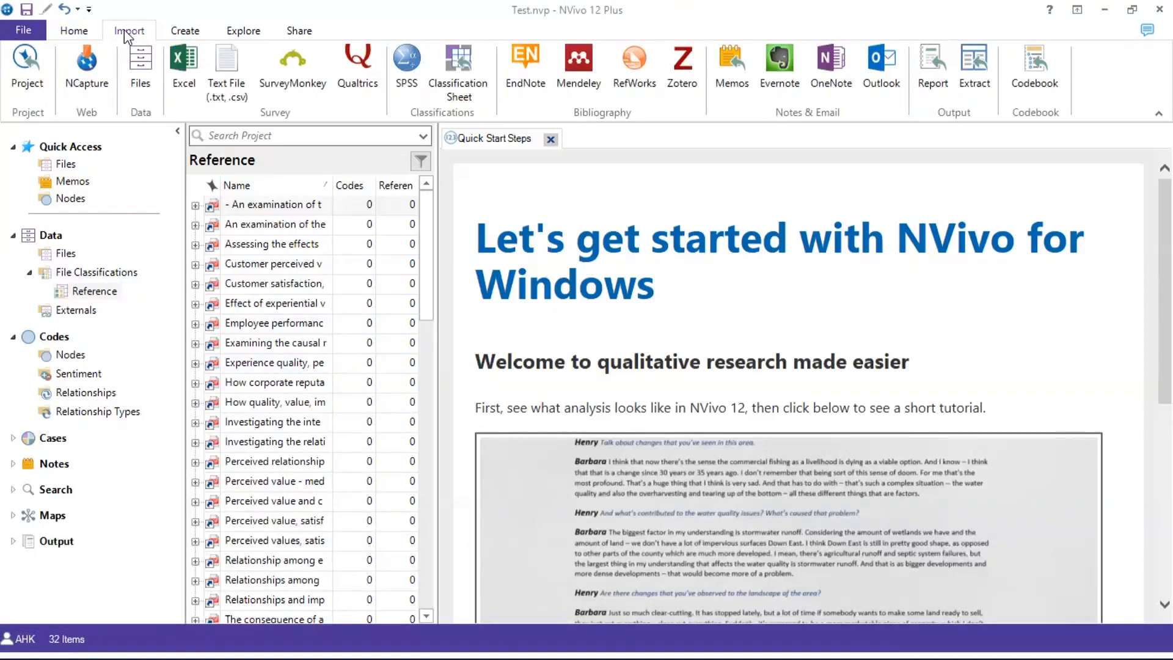
left_click(529, 89)
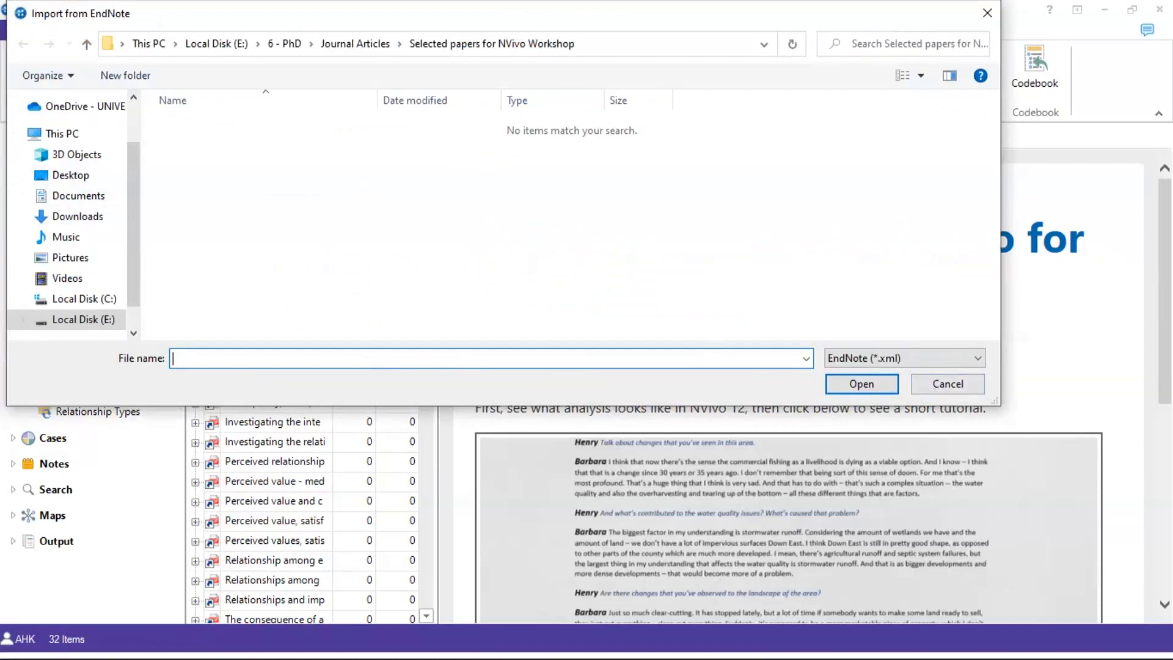
Open Sample Library Import Files.xml from Desktop > NVivo for LR > EndNote Import File
left_click(53, 175)
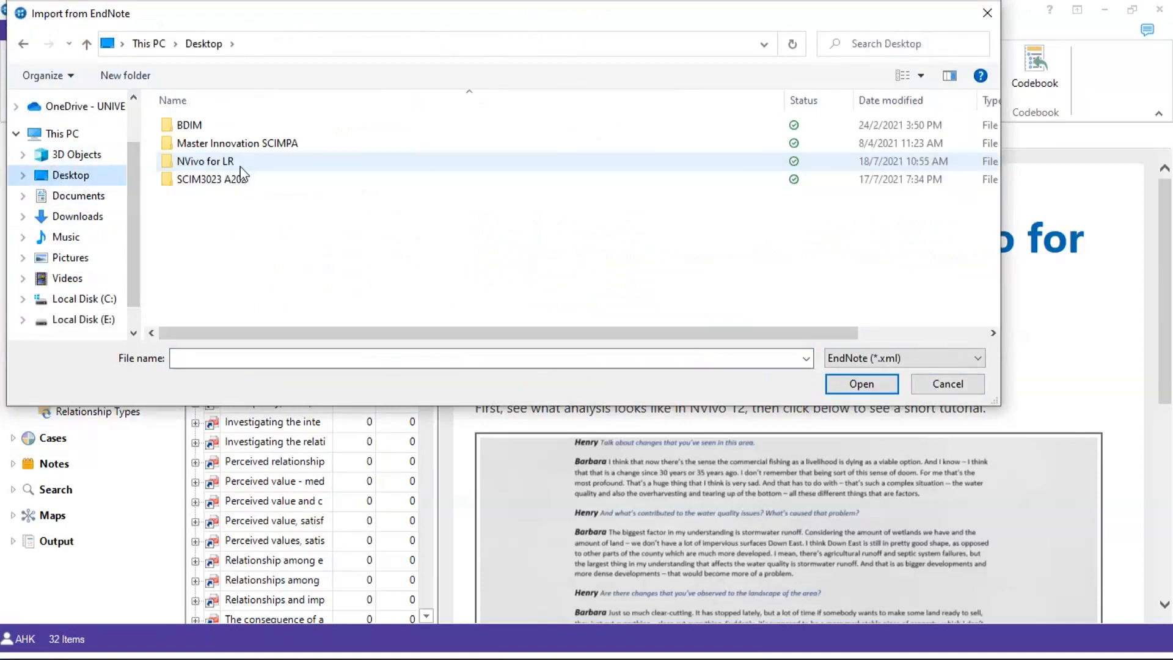
double_click(208, 161)
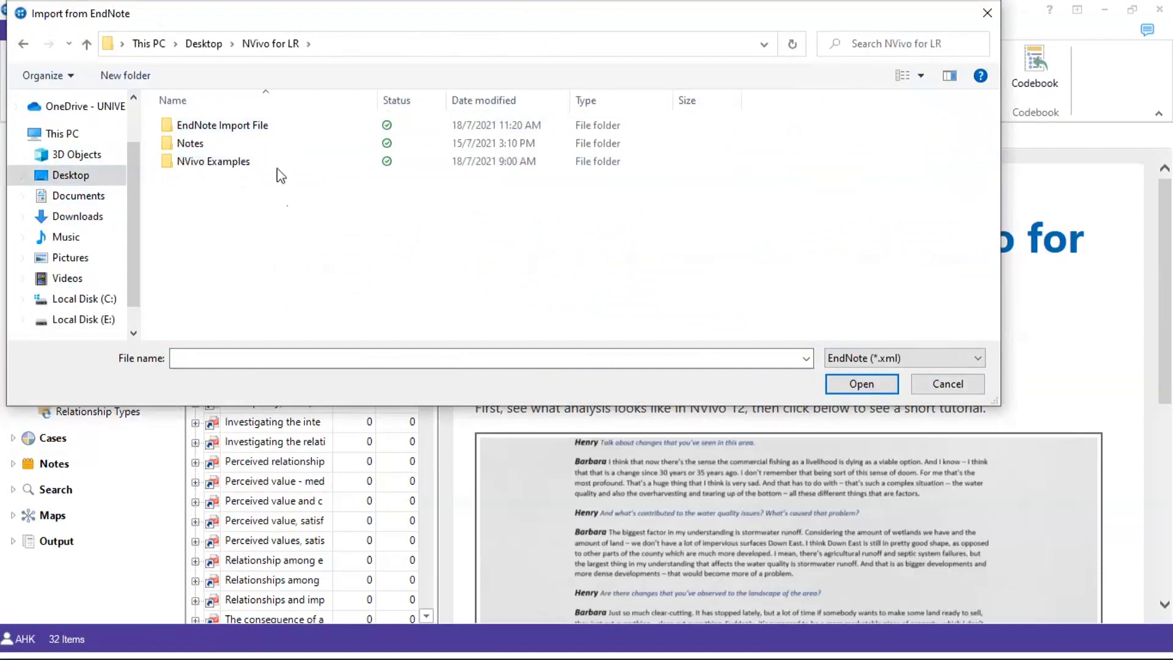
left_click(264, 129)
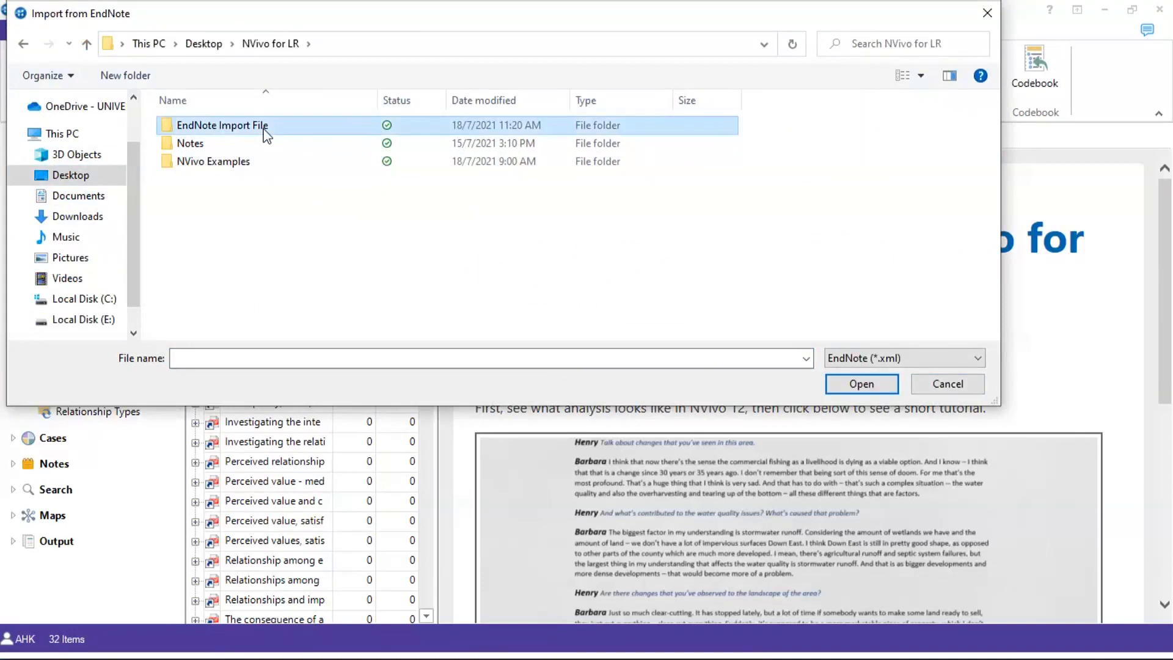
double_click(265, 129)
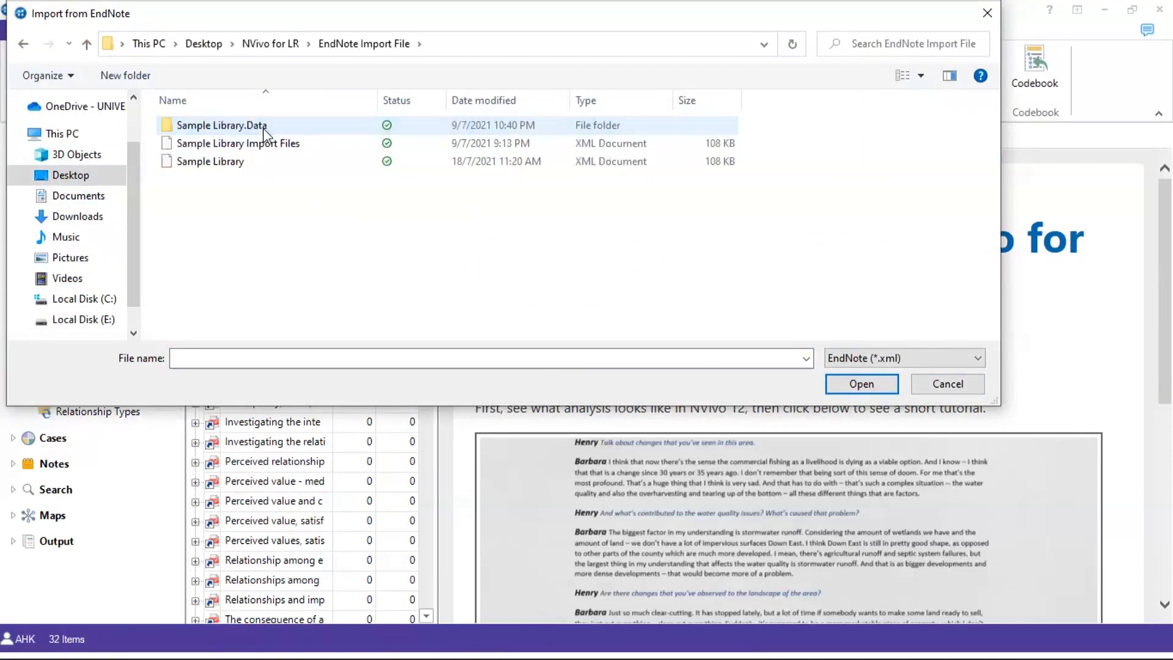
left_click(226, 146)
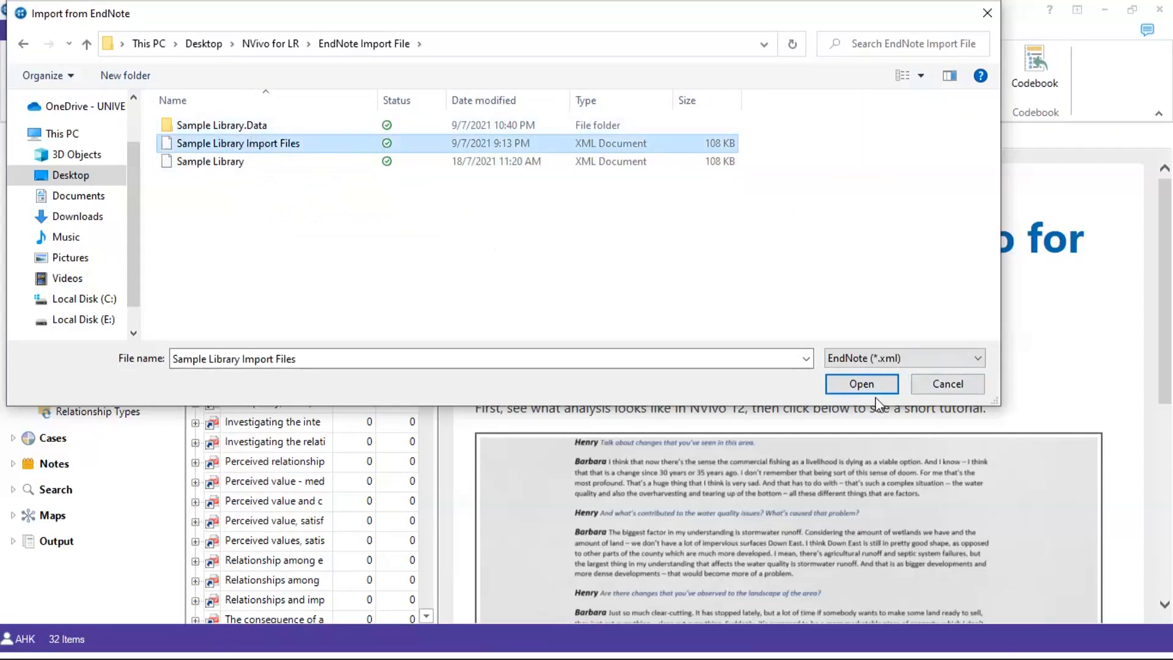
left_click(858, 387)
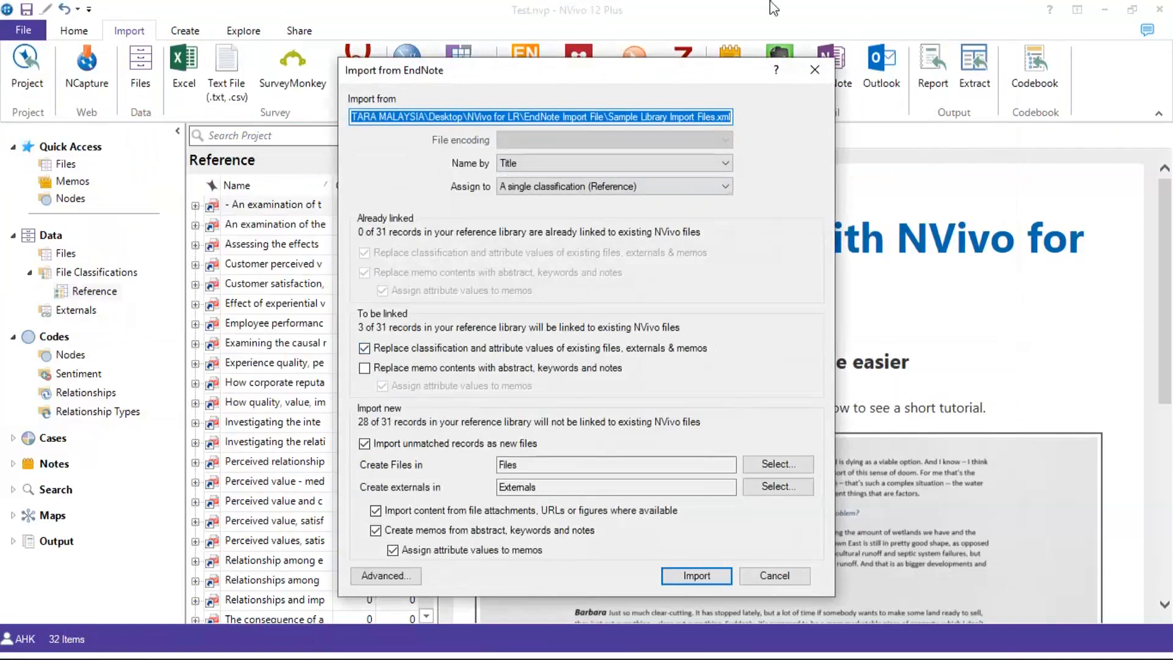
left_click(864, 139)
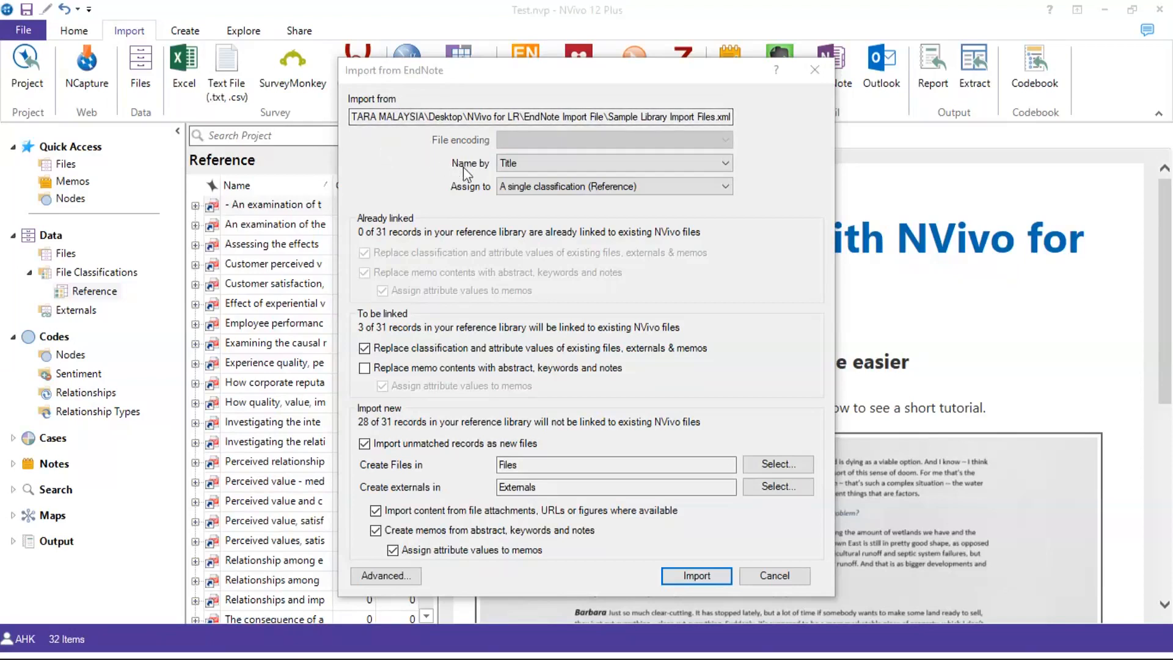
left_click(550, 169)
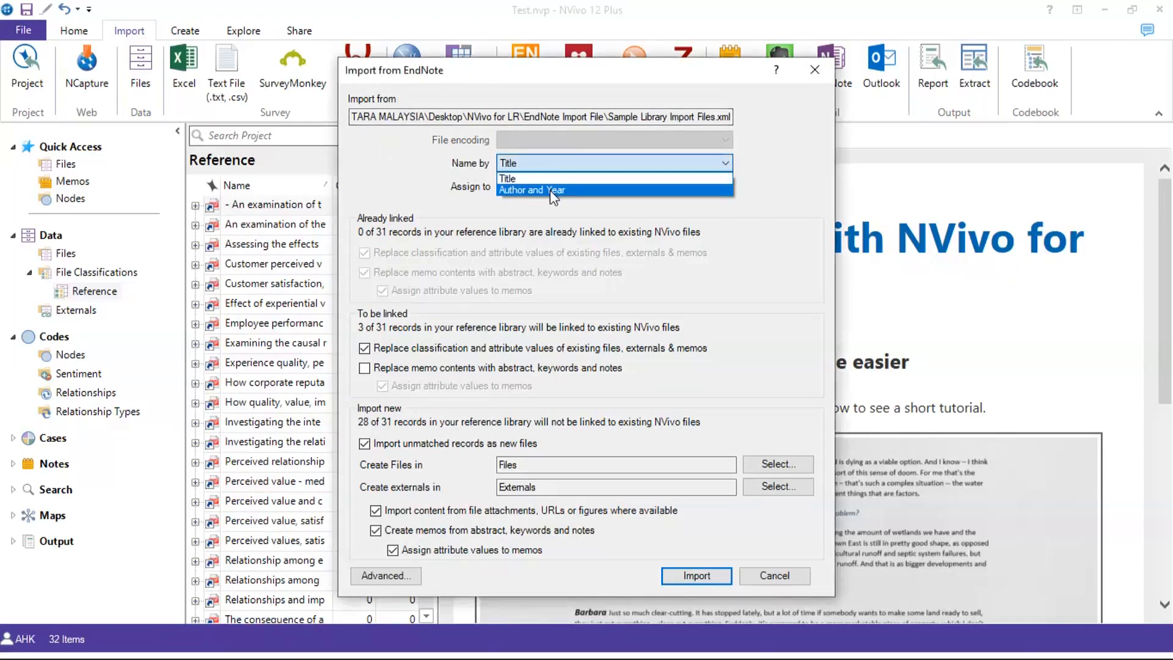
left_click(364, 193)
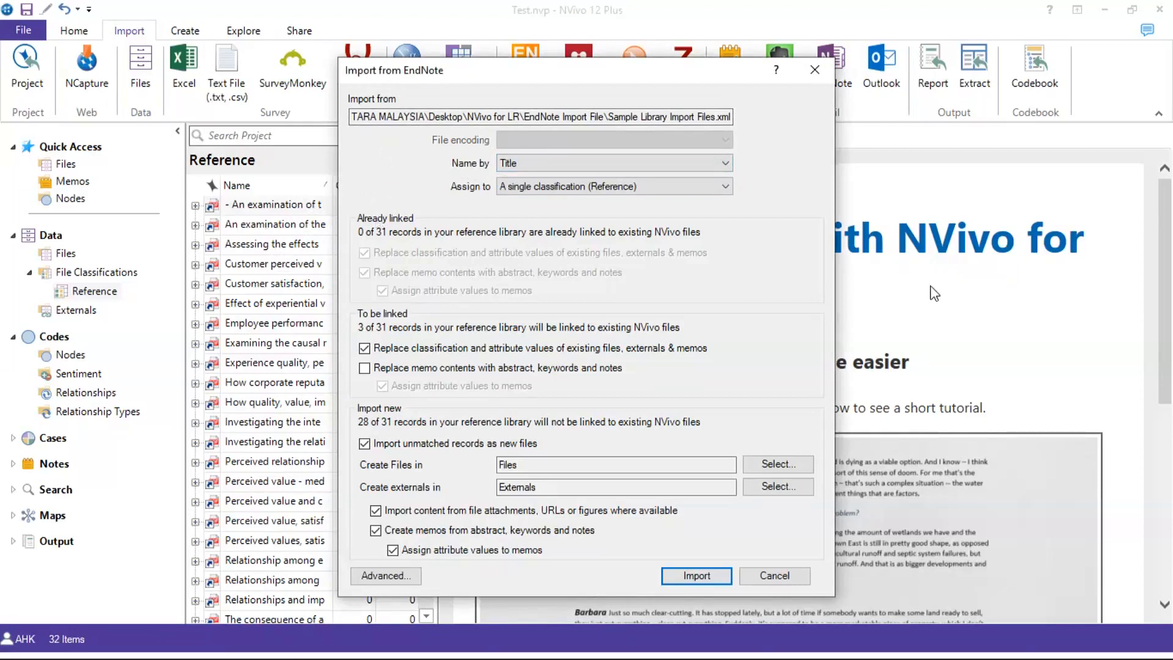
Keep one Reference classification for all records and replace linked memos with abstracts, keywords and notes
left_click(535, 194)
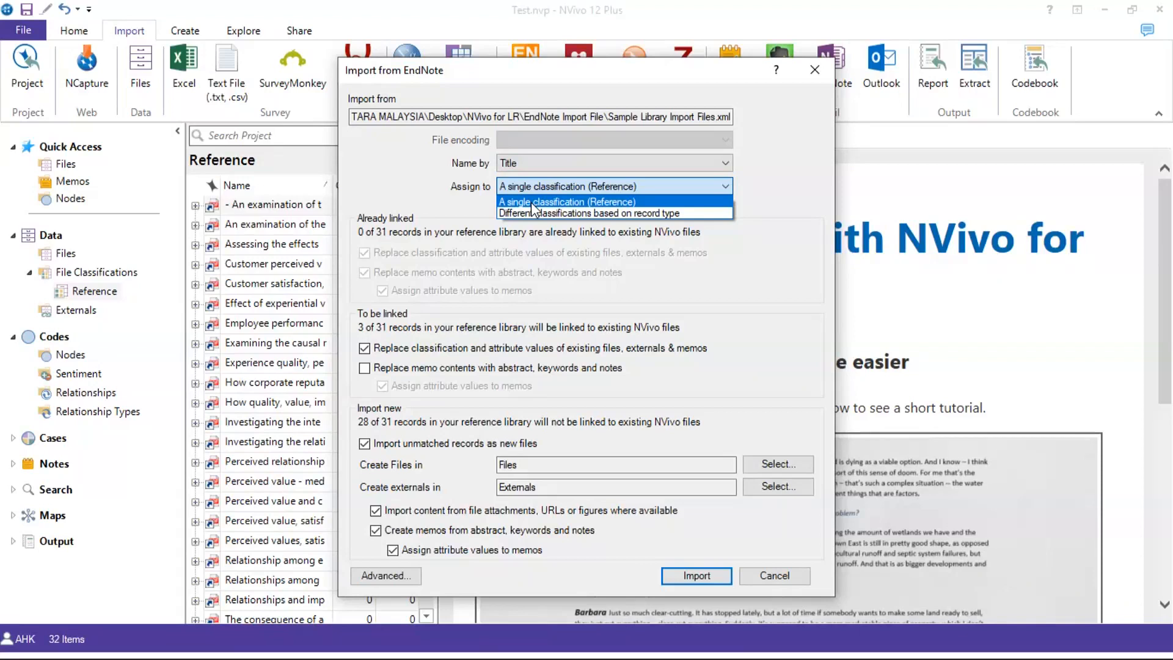
left_click(565, 202)
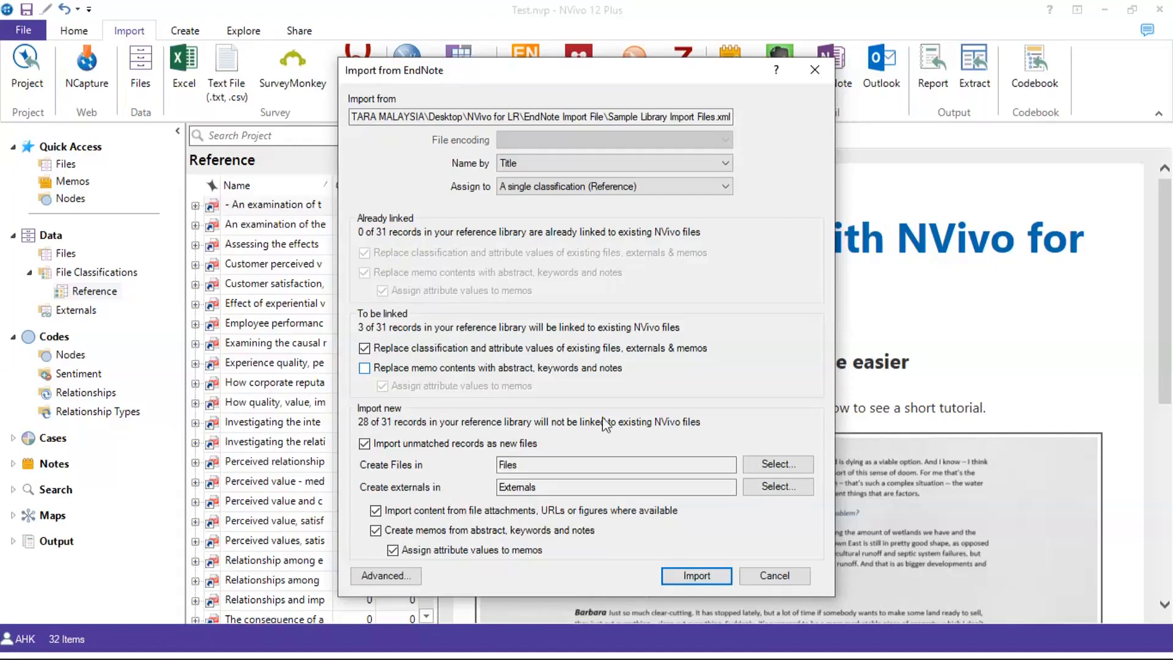
left_click(541, 368)
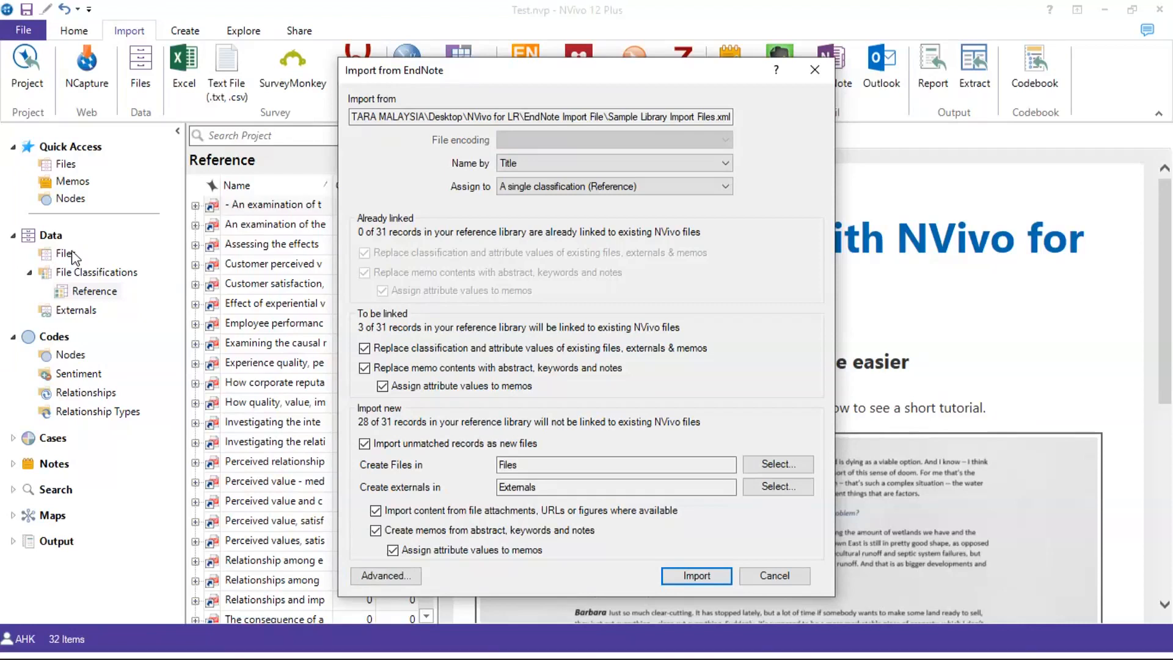
Review the Advanced per-record options, select record 4, and save the project at the reminder
left_click(403, 577)
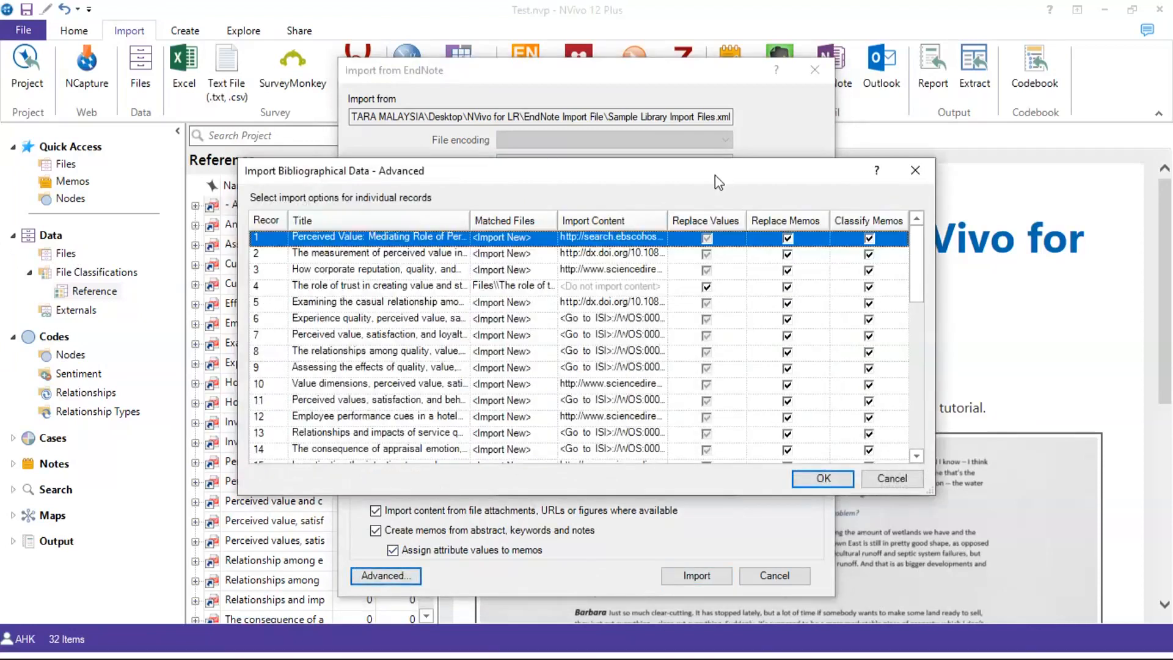
left_click_drag(715, 174, 639, 124)
scroll(314, 244, "down", 6)
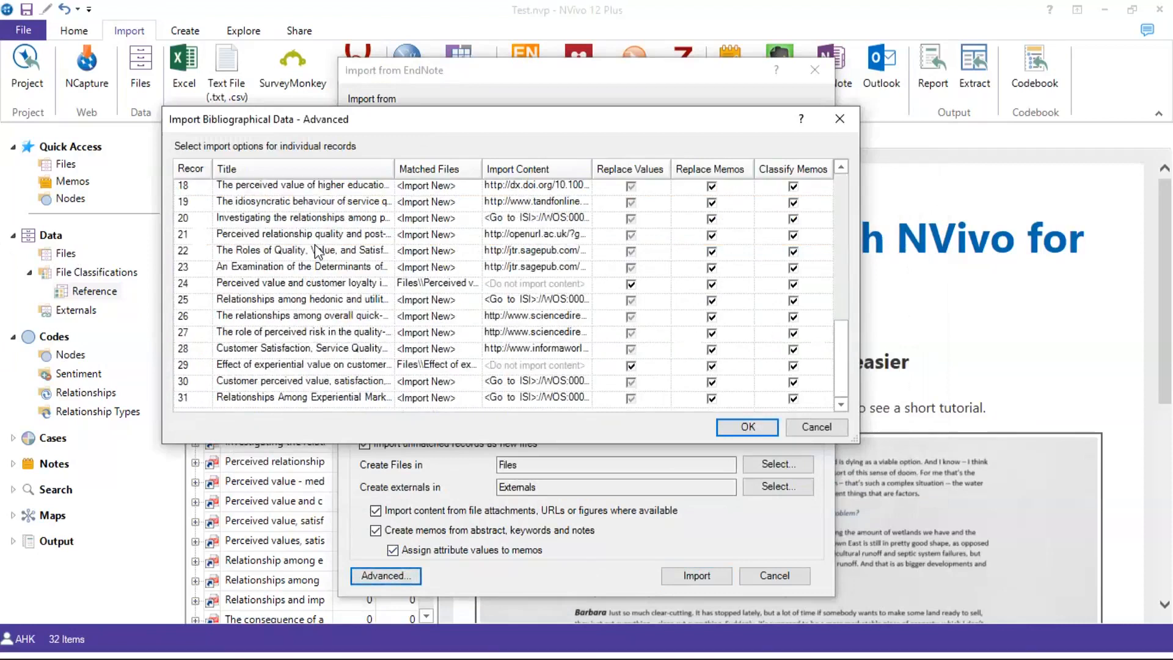
scroll(314, 244, "up", 6)
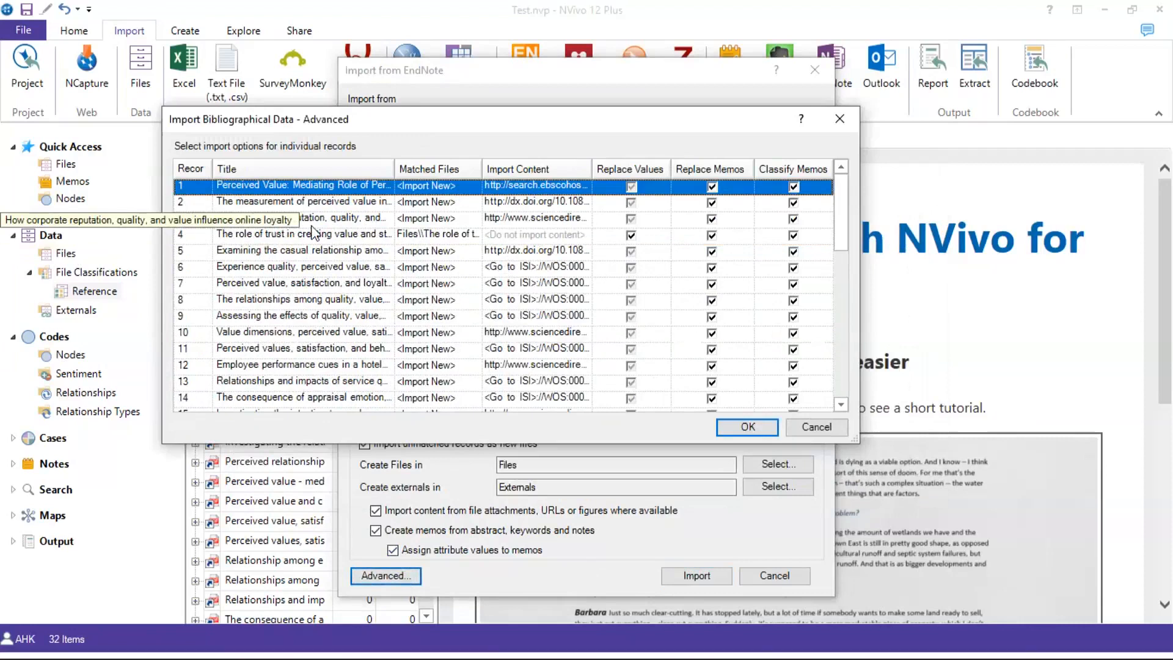
left_click(184, 235)
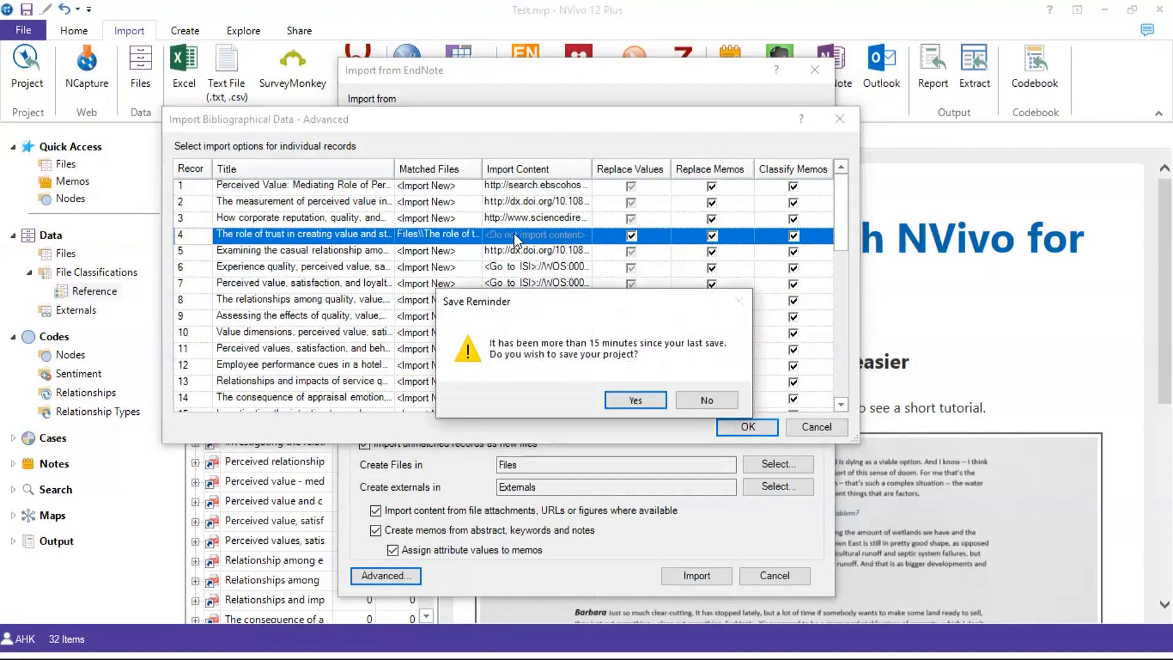
left_click(636, 399)
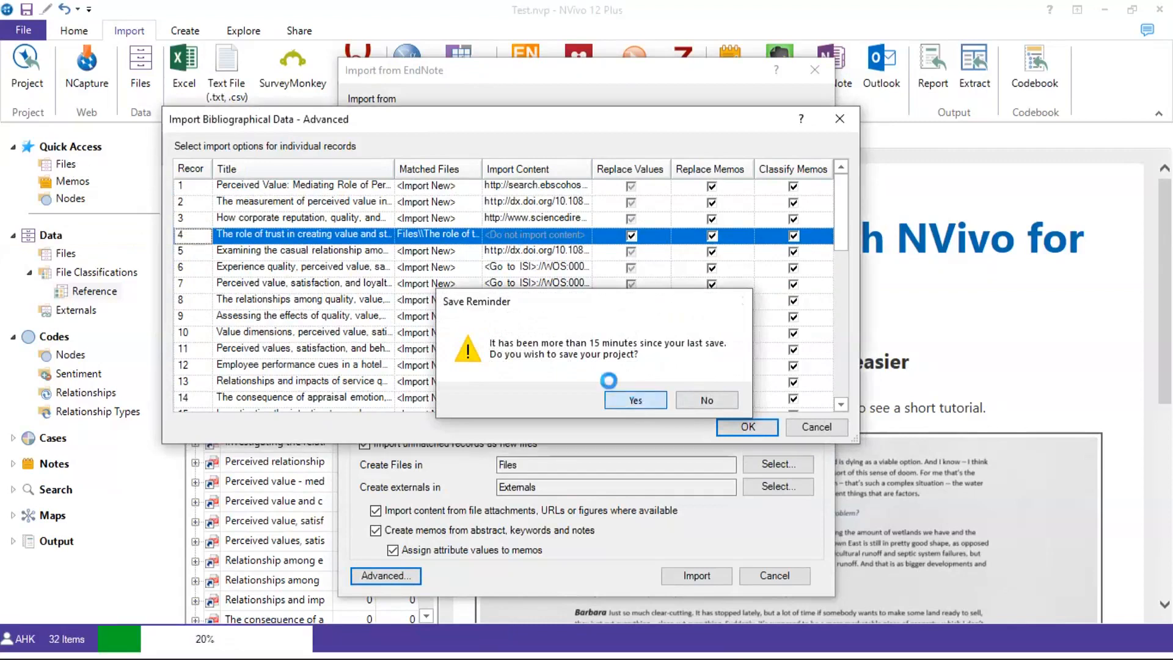
Set record 1's Matched Files to <Select Existing> to list the project's files
left_click(434, 185)
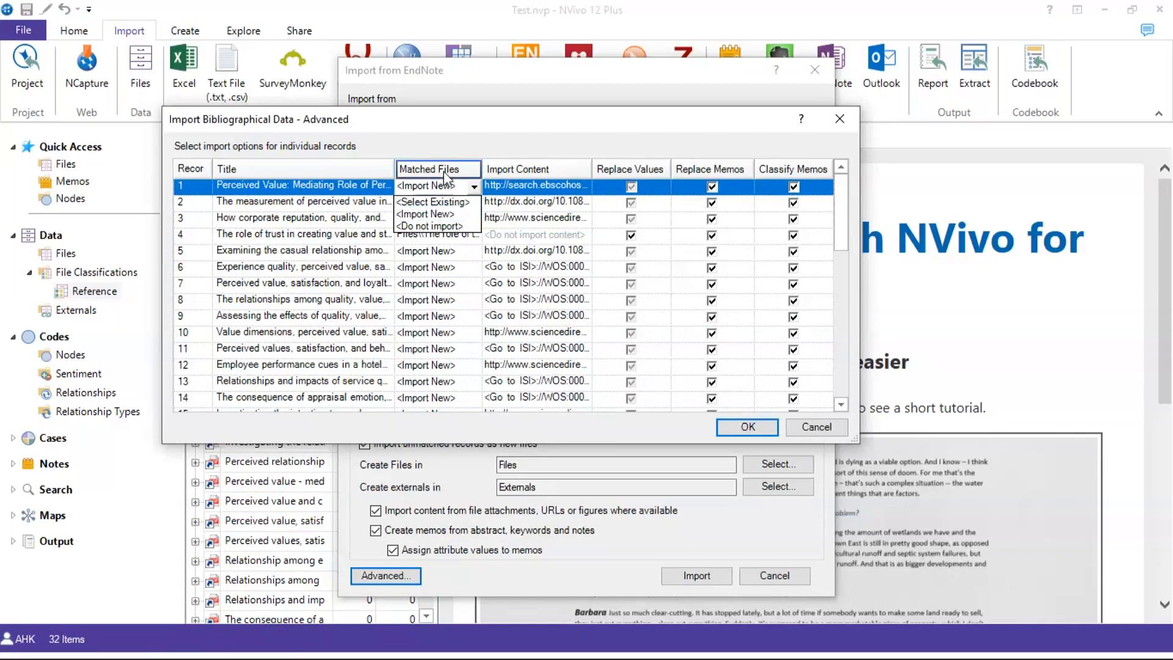
left_click(450, 144)
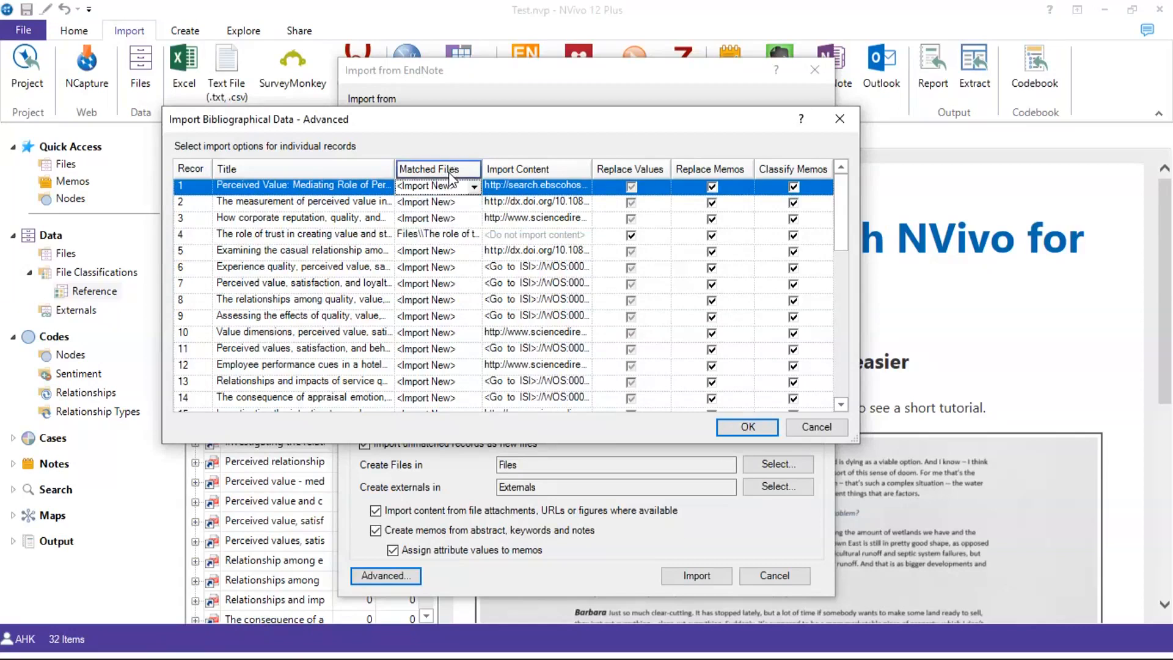
left_click(448, 189)
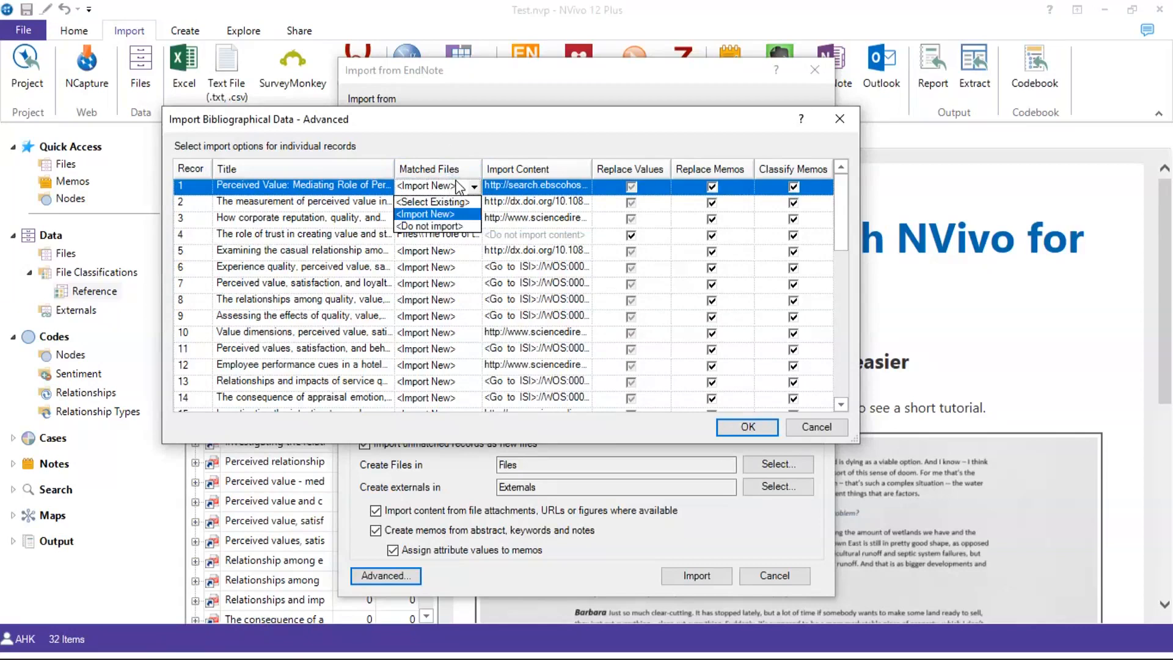
left_click(537, 188)
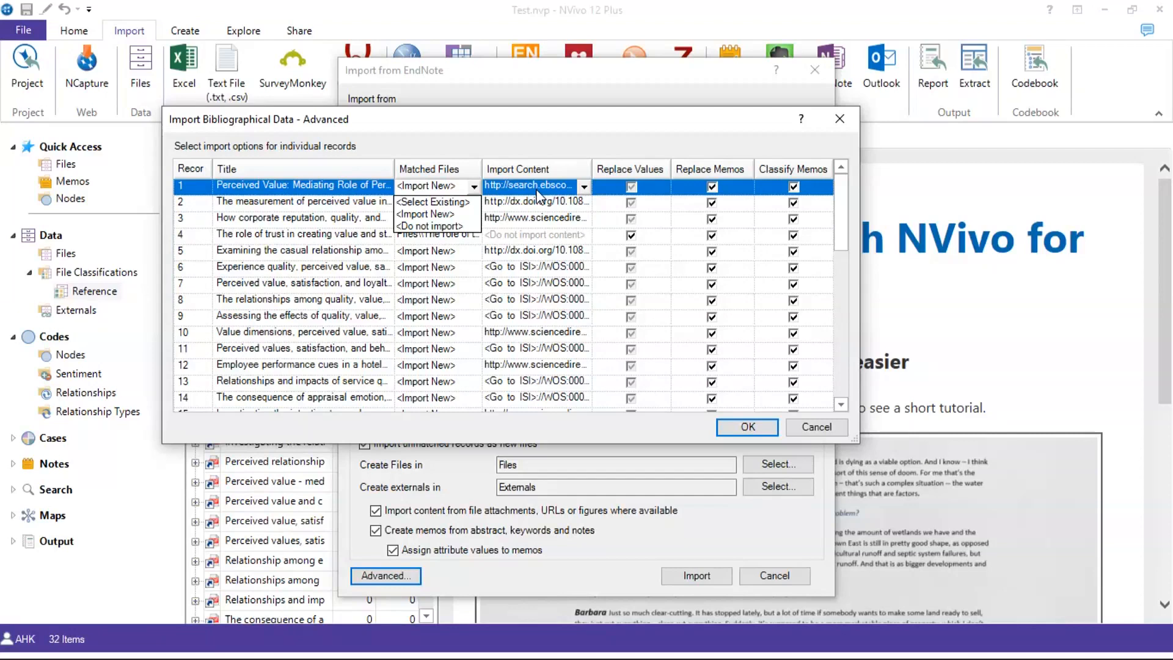
left_click(445, 204)
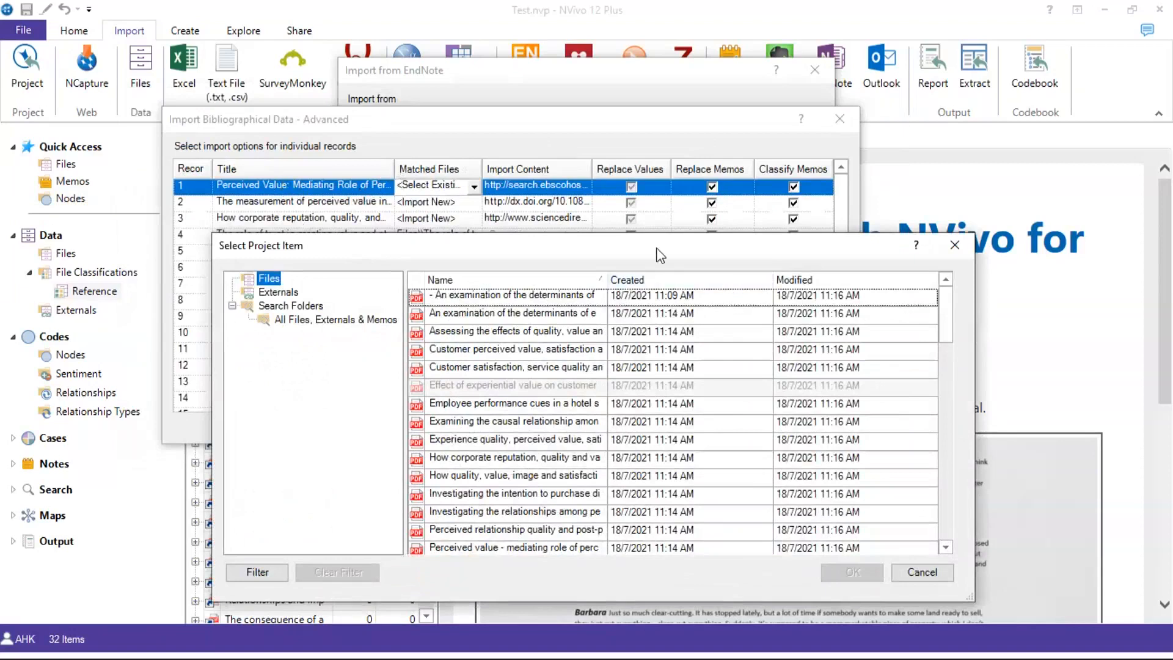
Match record 1 to the existing 'Perceived value - mediating role of perceived risk' file
left_click_drag(660, 255, 585, 237)
scroll(485, 389, "down", 2)
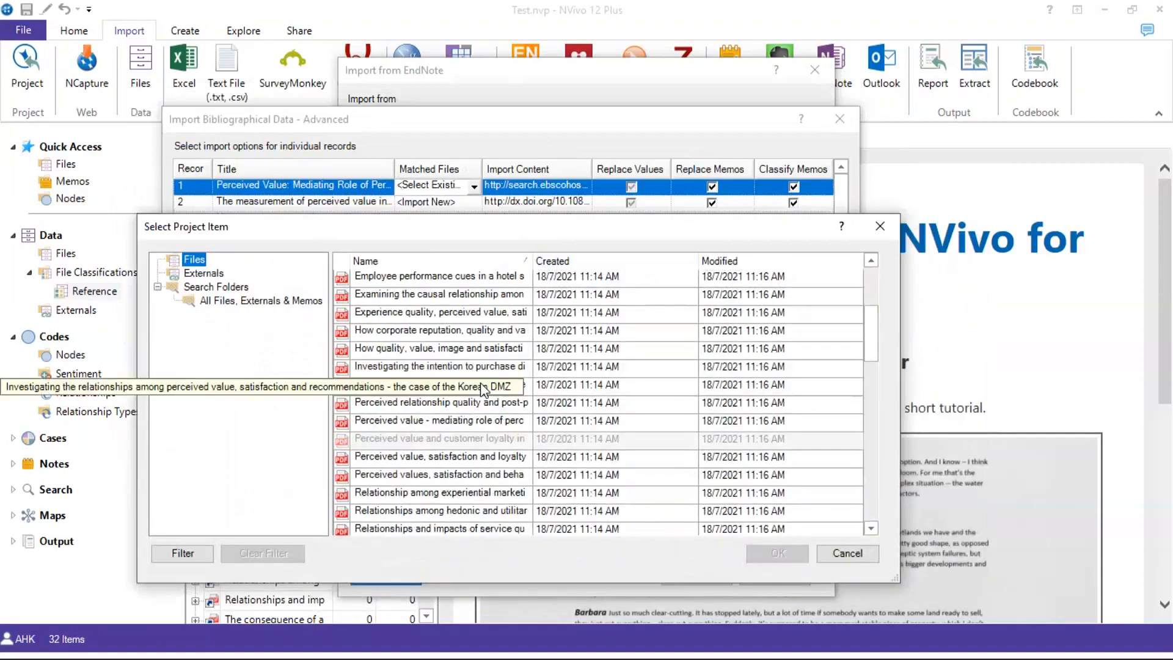
left_click(462, 421)
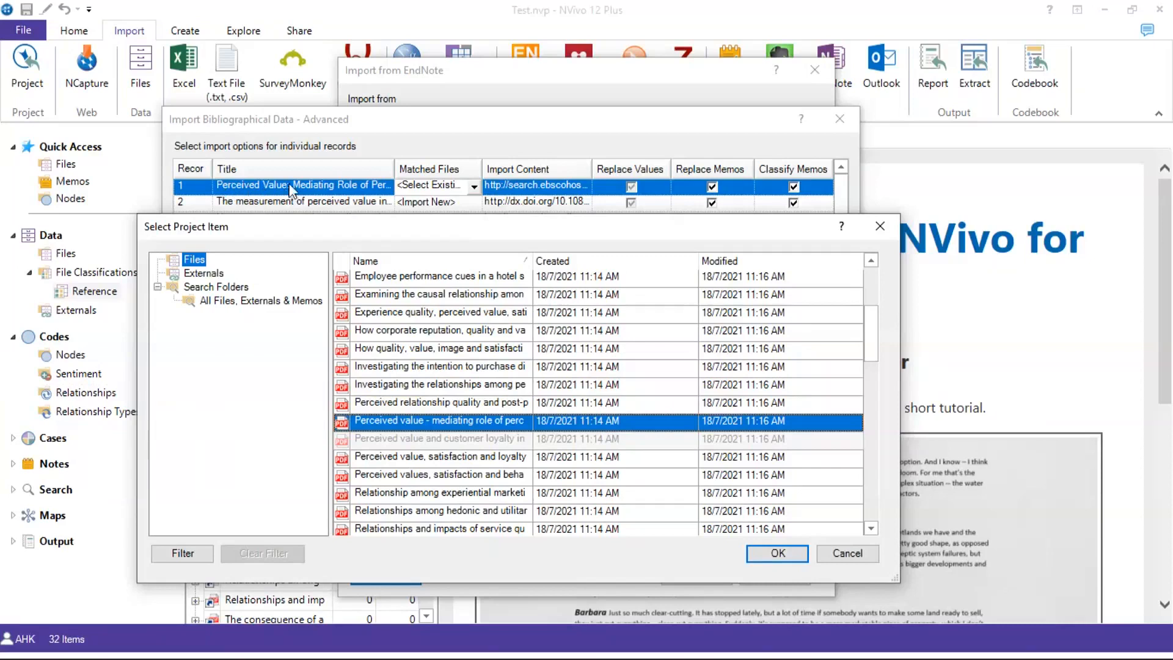
left_click(407, 430)
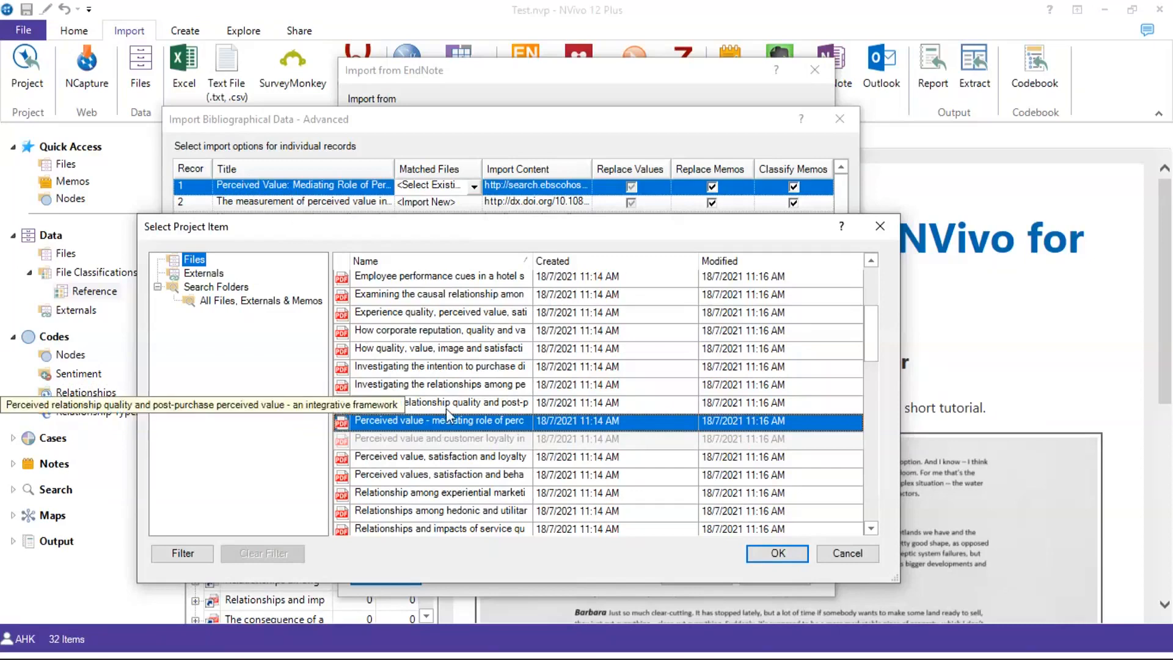
left_click(778, 553)
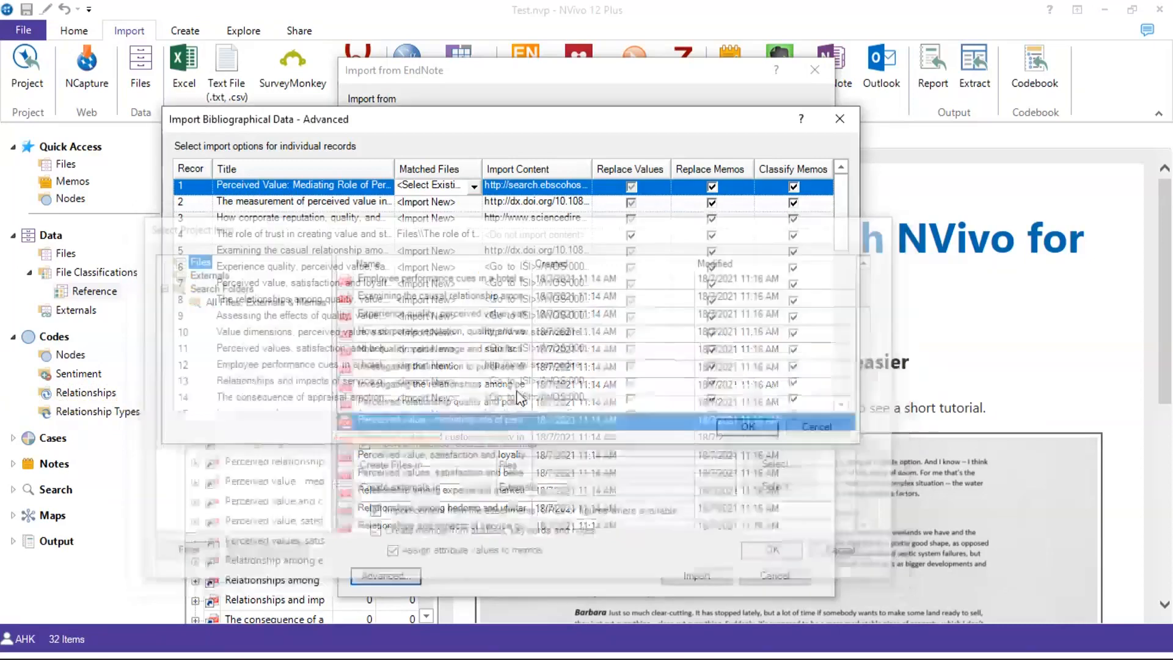
left_click(471, 204)
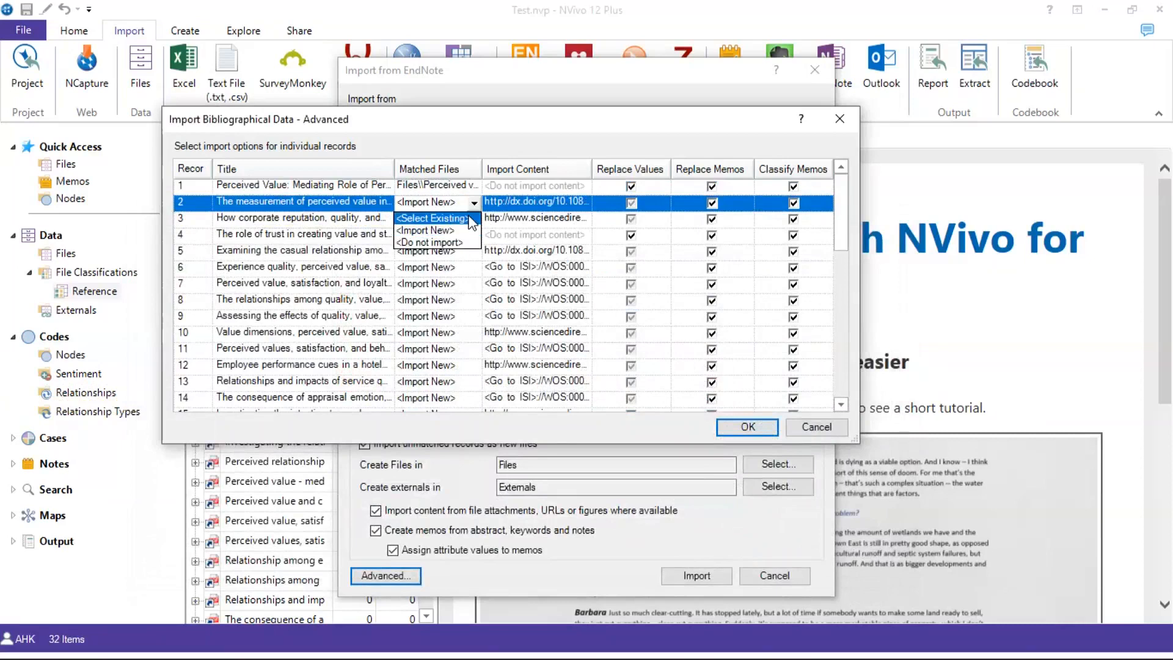
Leave record 2 importing as new and sort the records alphabetically by title
left_click(434, 218)
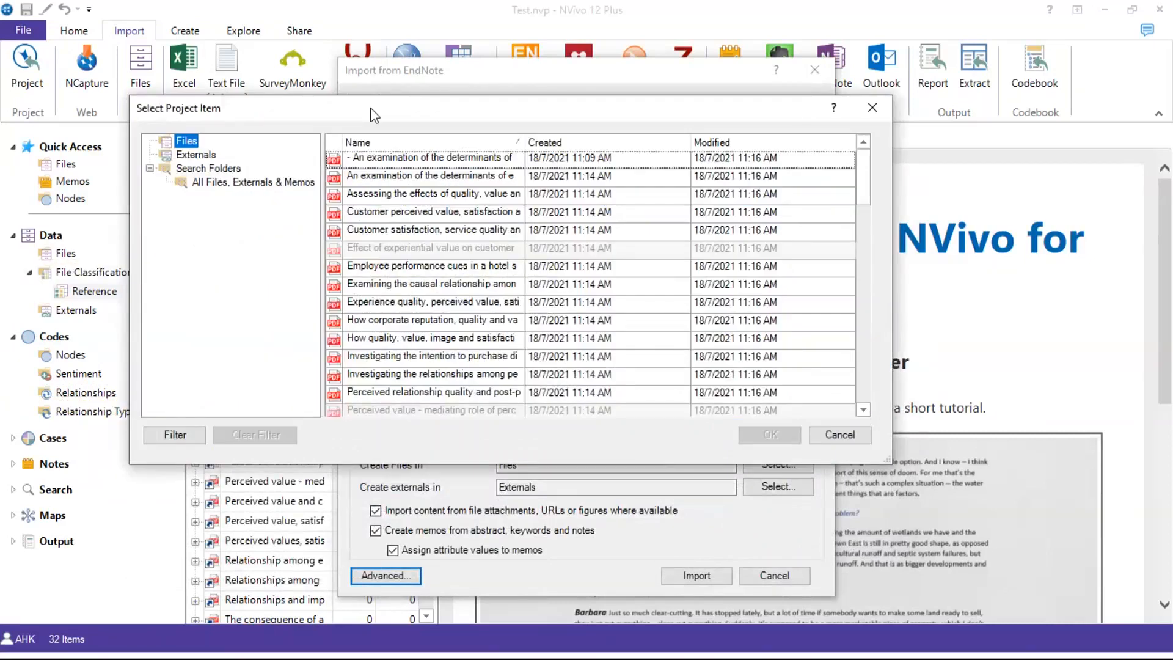
left_click_drag(371, 109, 364, 318)
left_click_drag(634, 316, 458, 219)
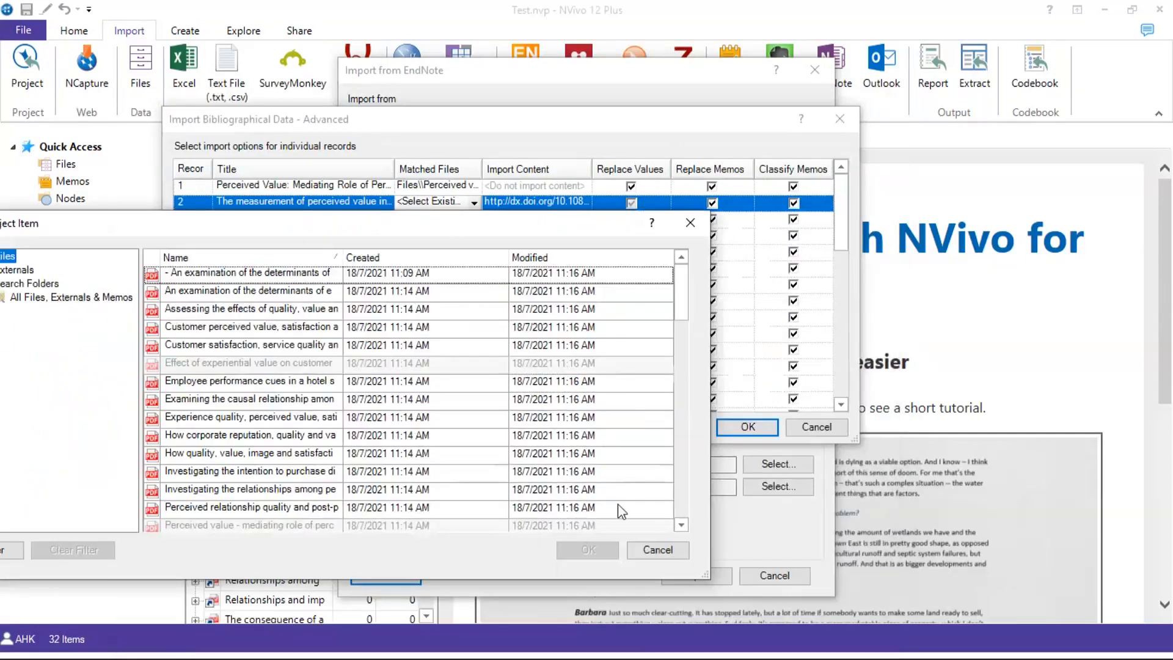
left_click(639, 551)
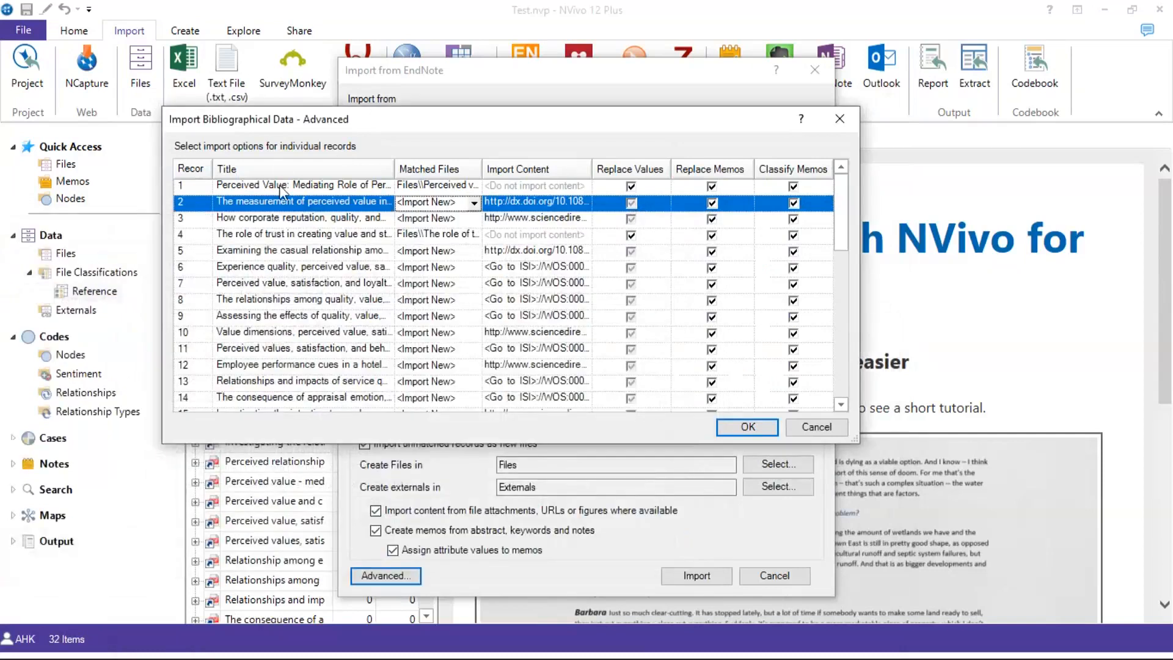
left_click(275, 169)
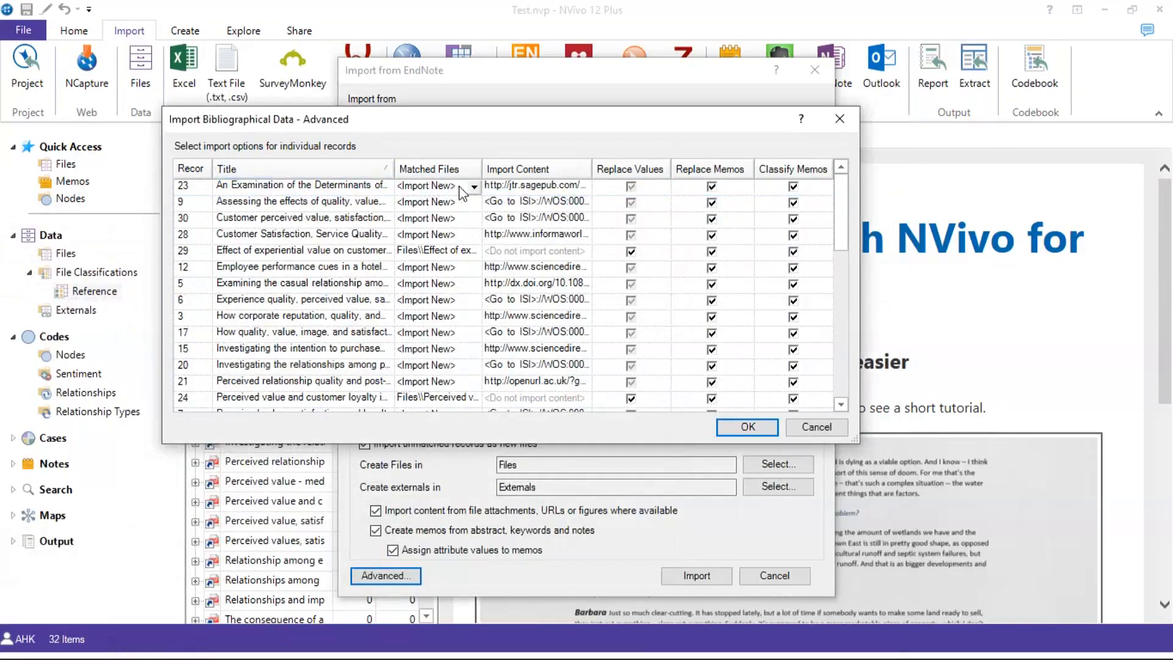
Match record 23 to the existing determinants article file
left_click(475, 186)
left_click(450, 204)
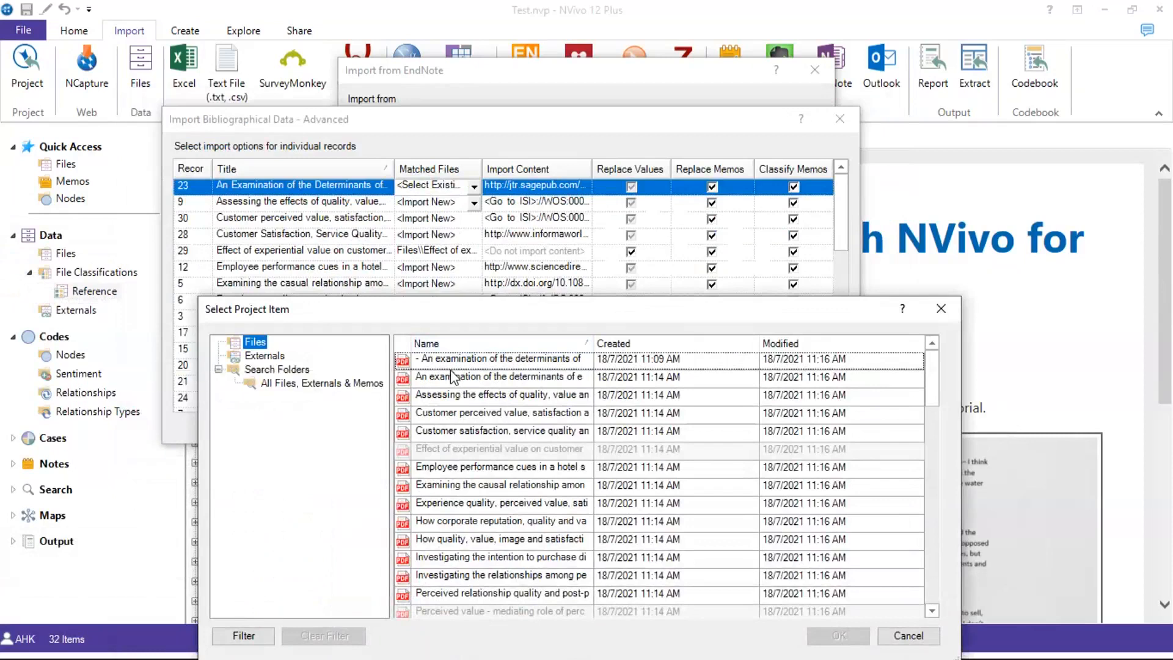
left_click(449, 378)
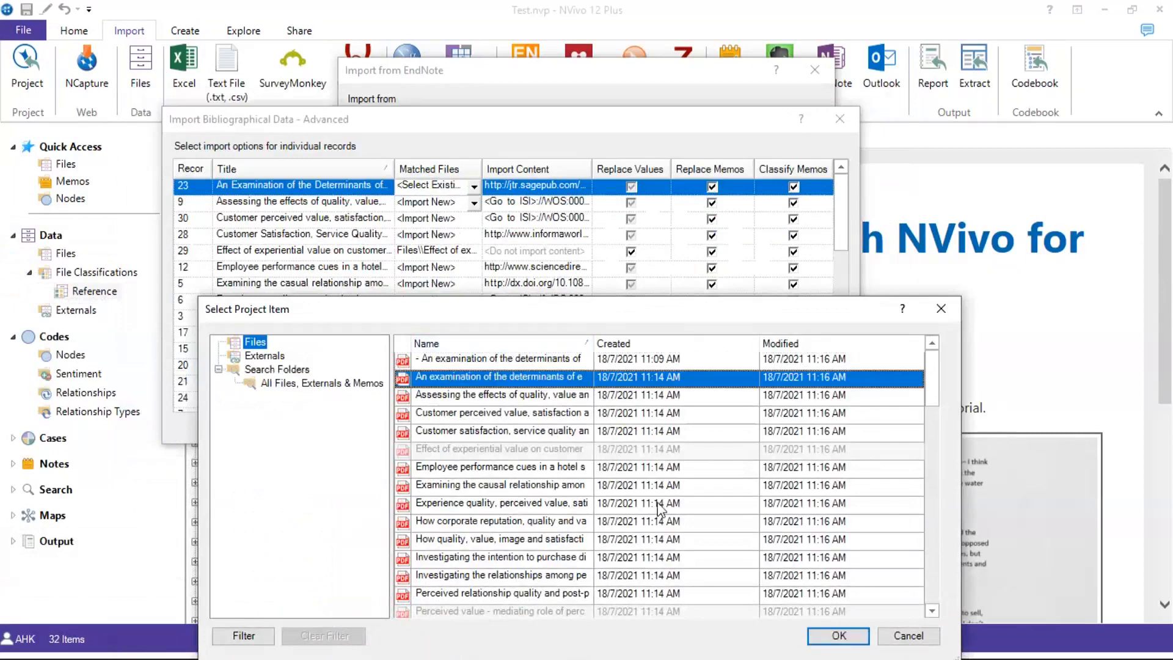
left_click(839, 638)
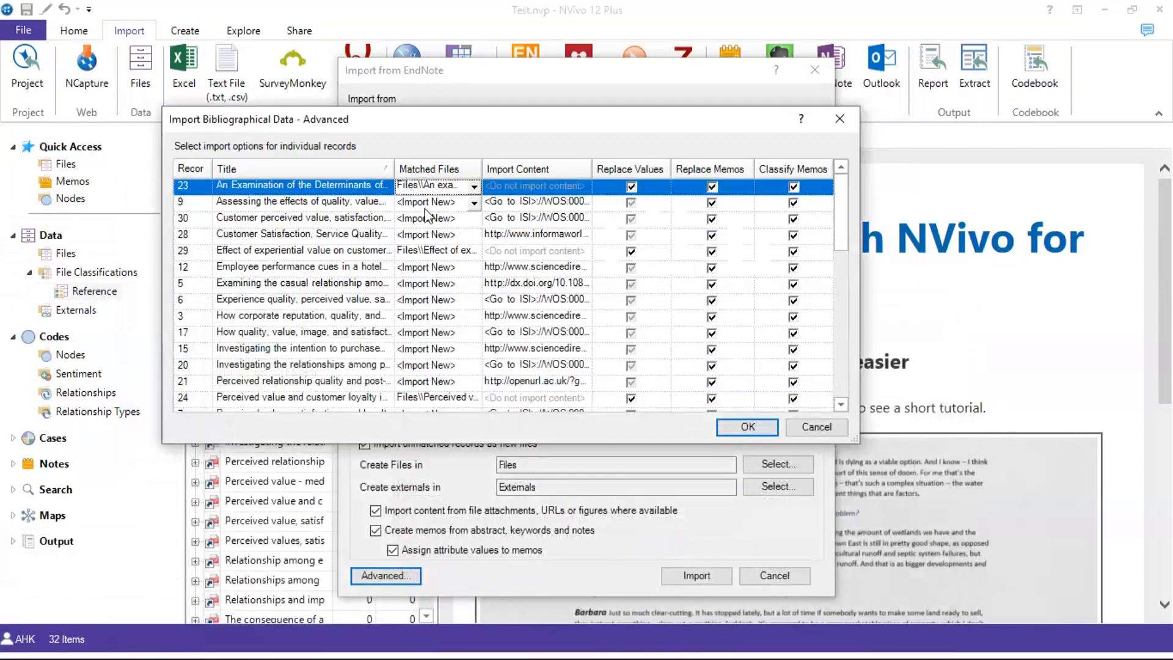
Match record 9 to the existing 'Assessing the effects' file and accept the per-record options
left_click(461, 203)
left_click(432, 218)
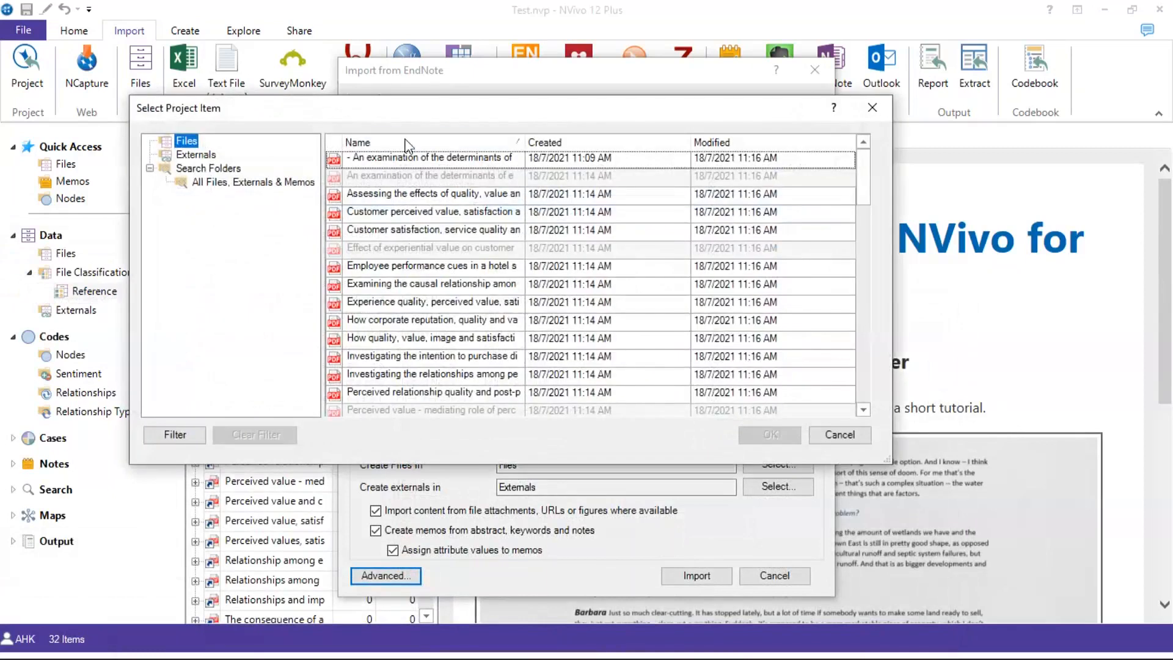
left_click_drag(405, 116, 402, 346)
left_click(391, 423)
left_click_drag(592, 342, 586, 172)
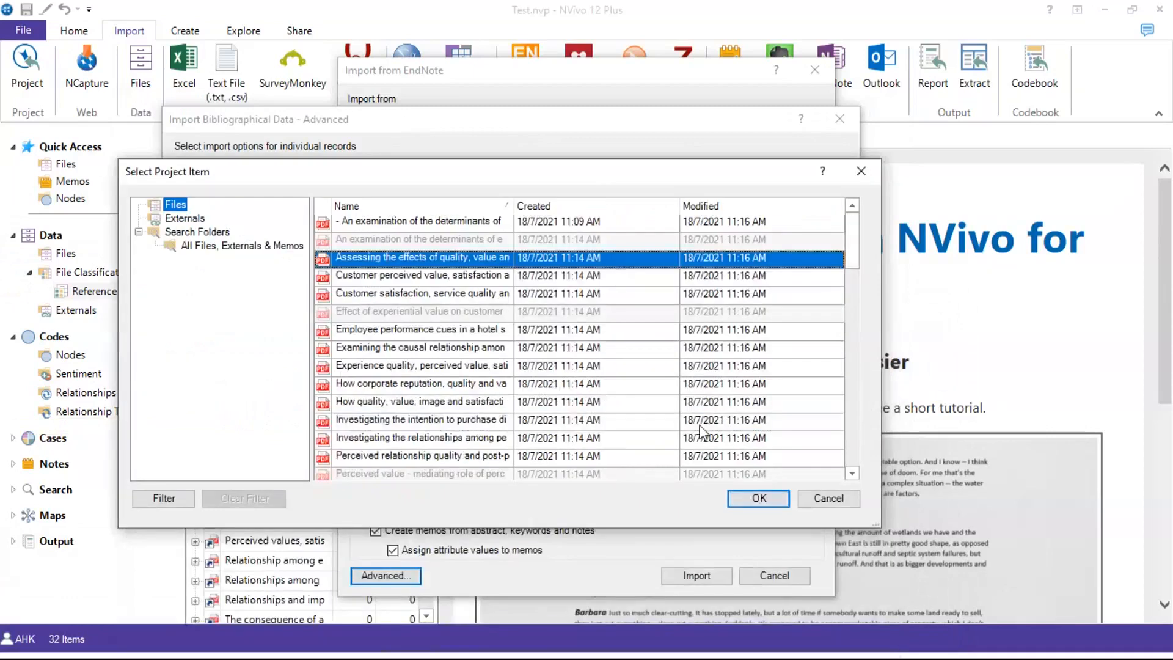
left_click(731, 495)
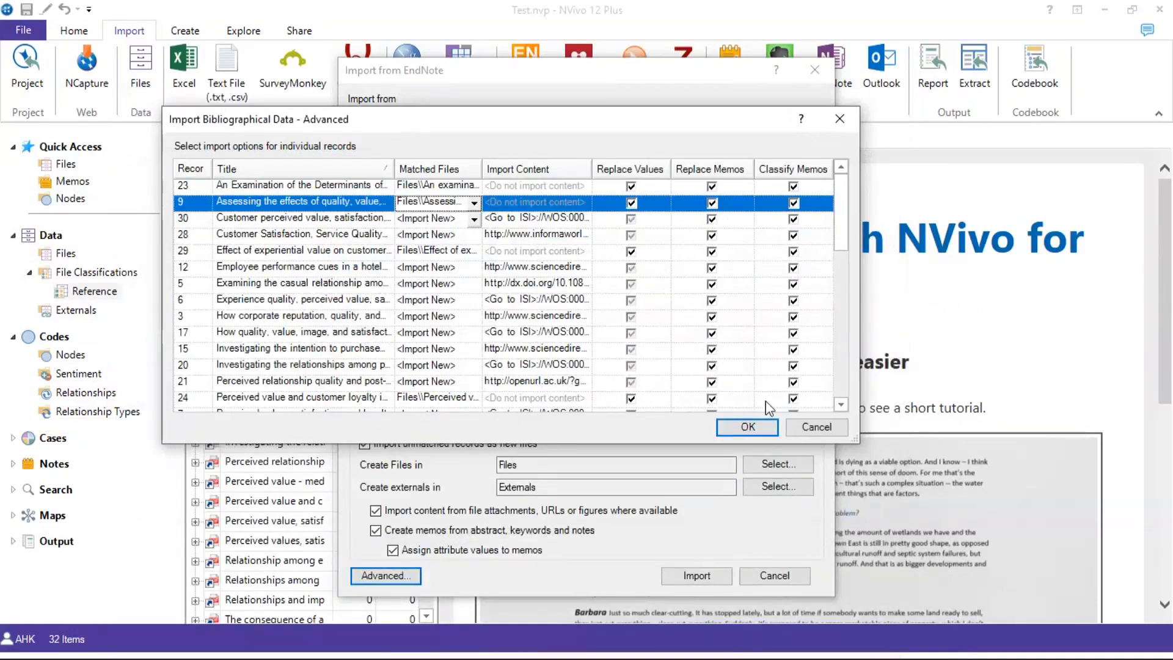
left_click(755, 421)
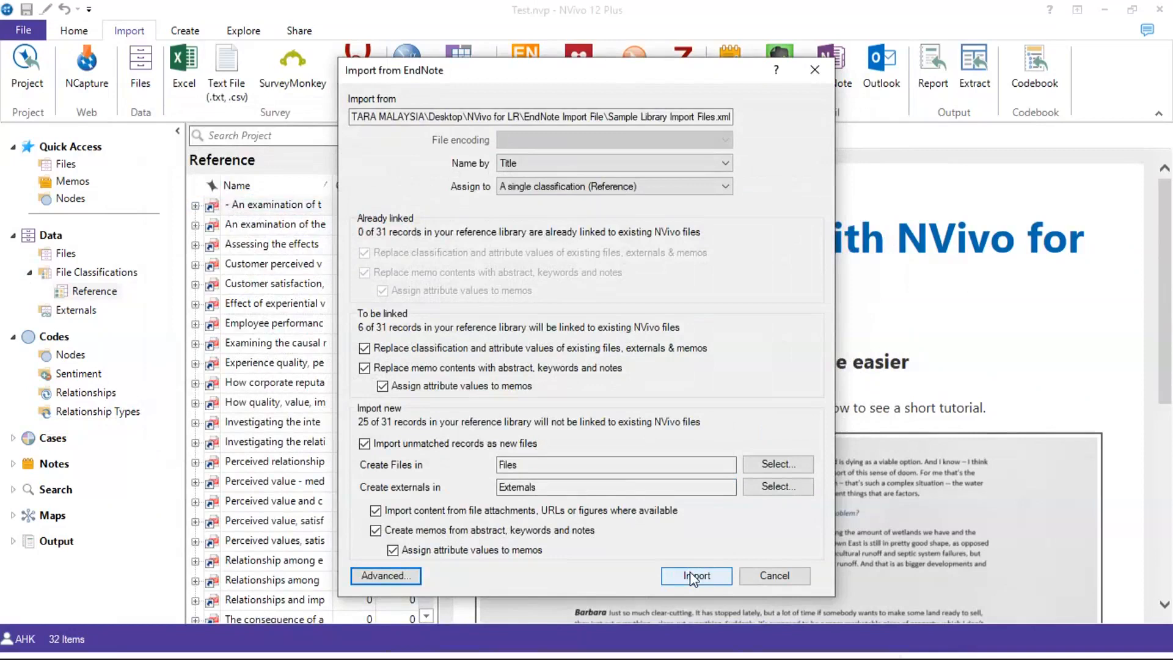
Import the 31 EndNote records into the Test project
left_click(693, 576)
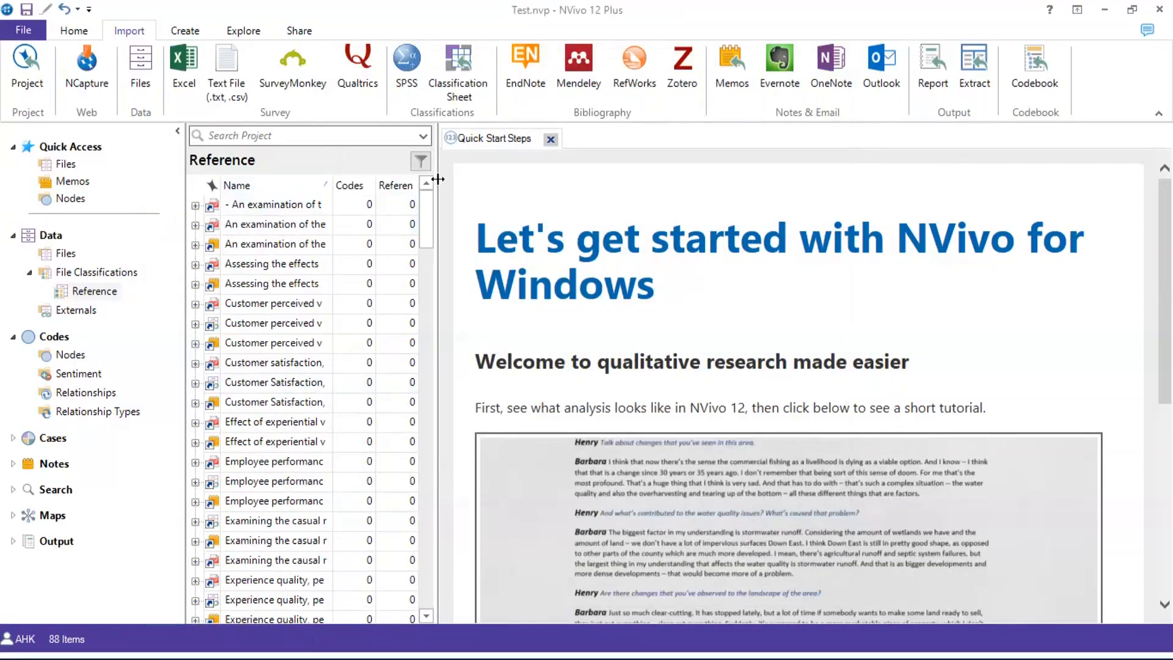
Widen the Reference list and expand the second imported reference to show its attributes
left_click_drag(438, 178, 521, 179)
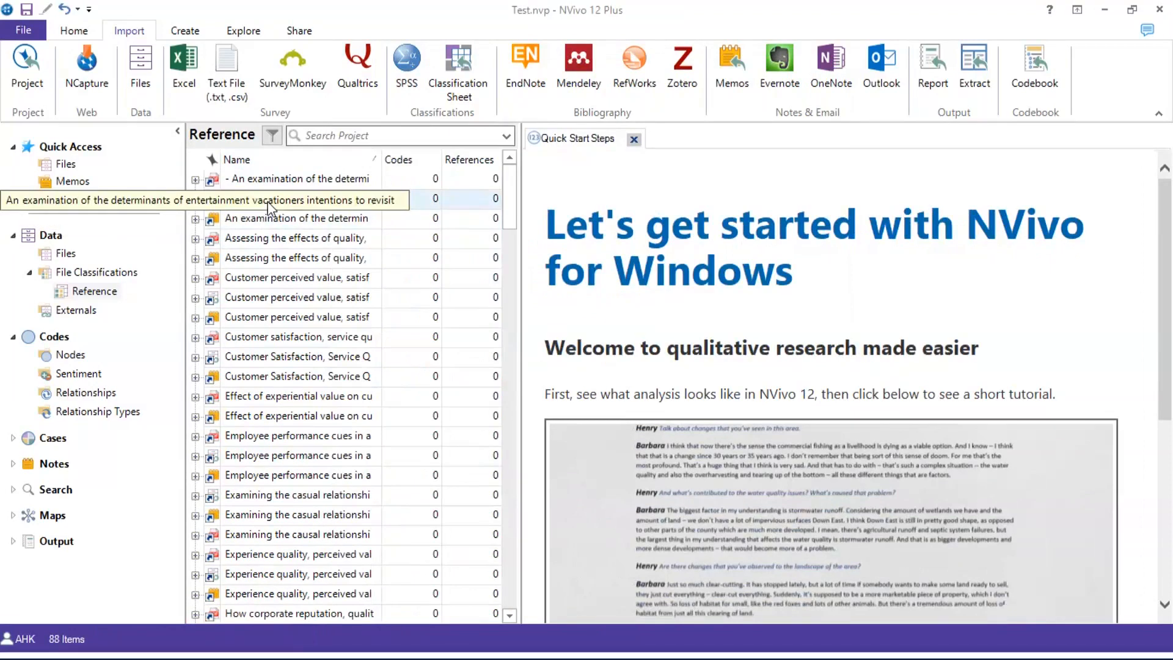
left_click(267, 201)
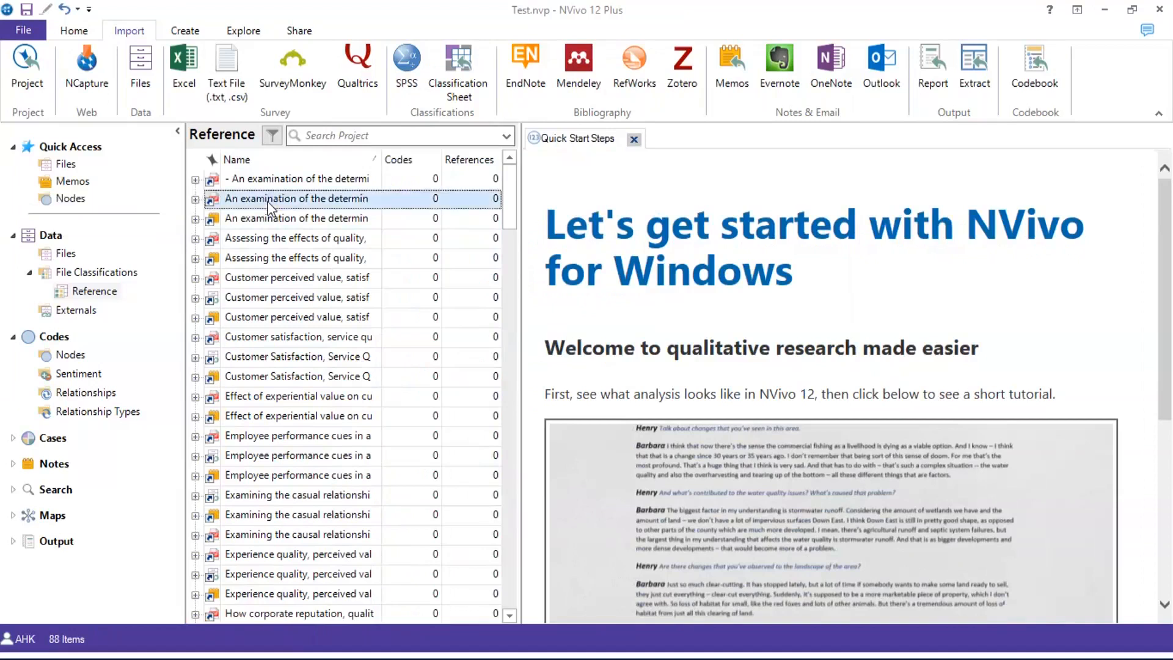
left_click(195, 199)
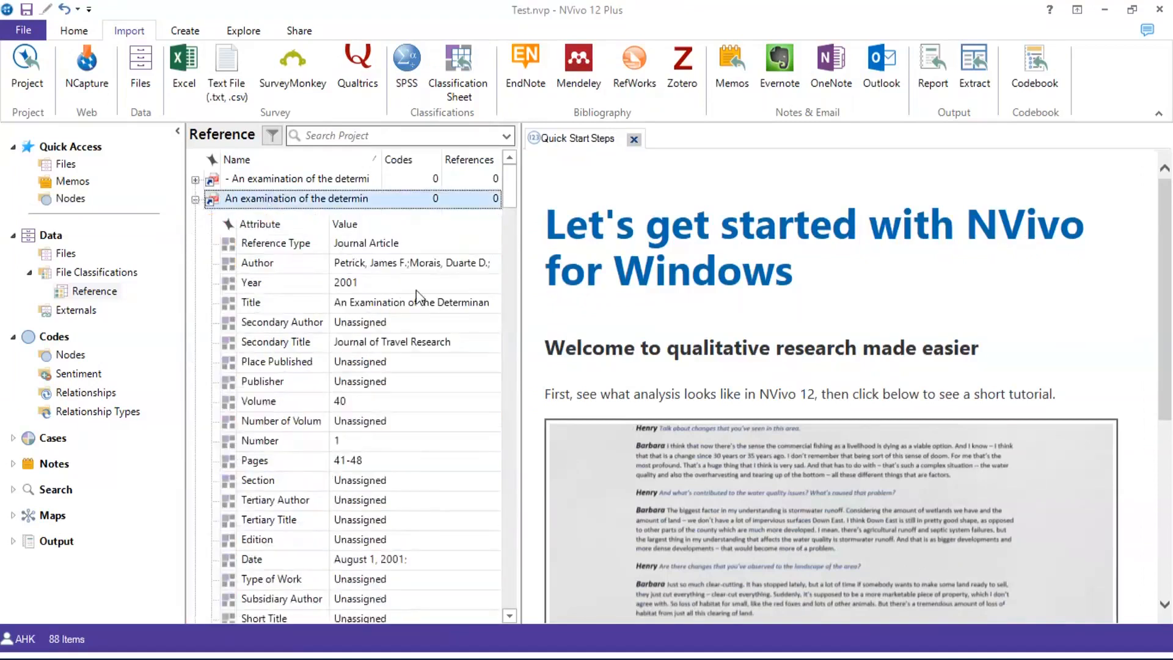
Scroll through its author, year, pages and DOI values, then close Quick Start Steps
scroll(395, 259, "down", 6)
scroll(395, 263, "down", 6)
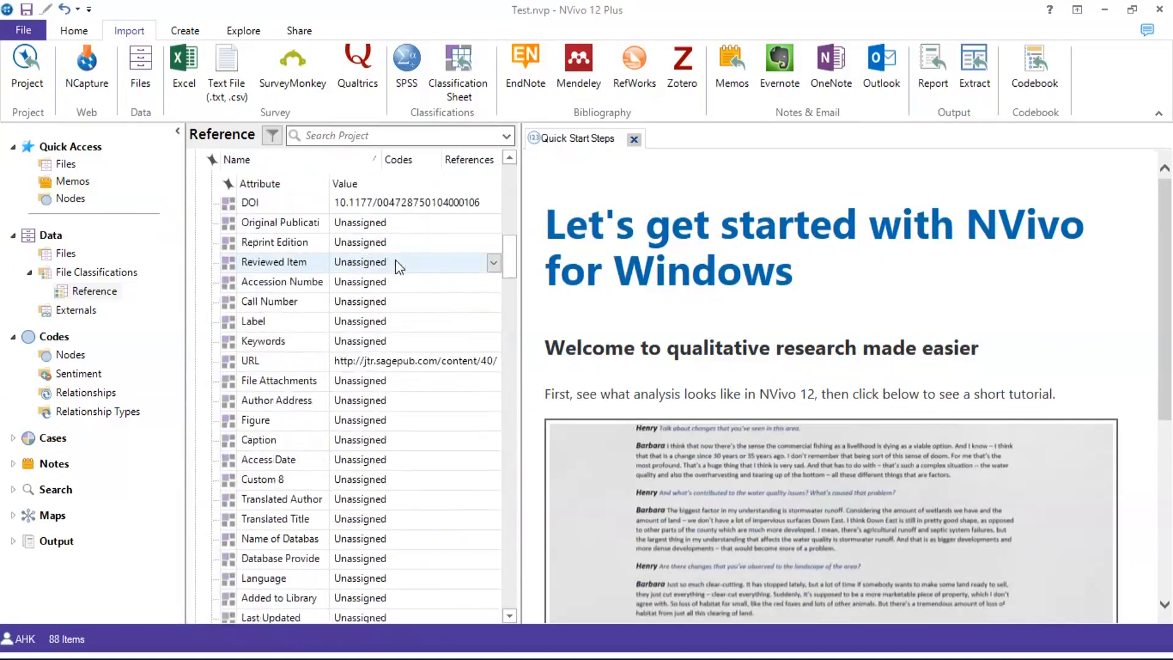
scroll(395, 263, "up", 7)
scroll(394, 261, "up", 4)
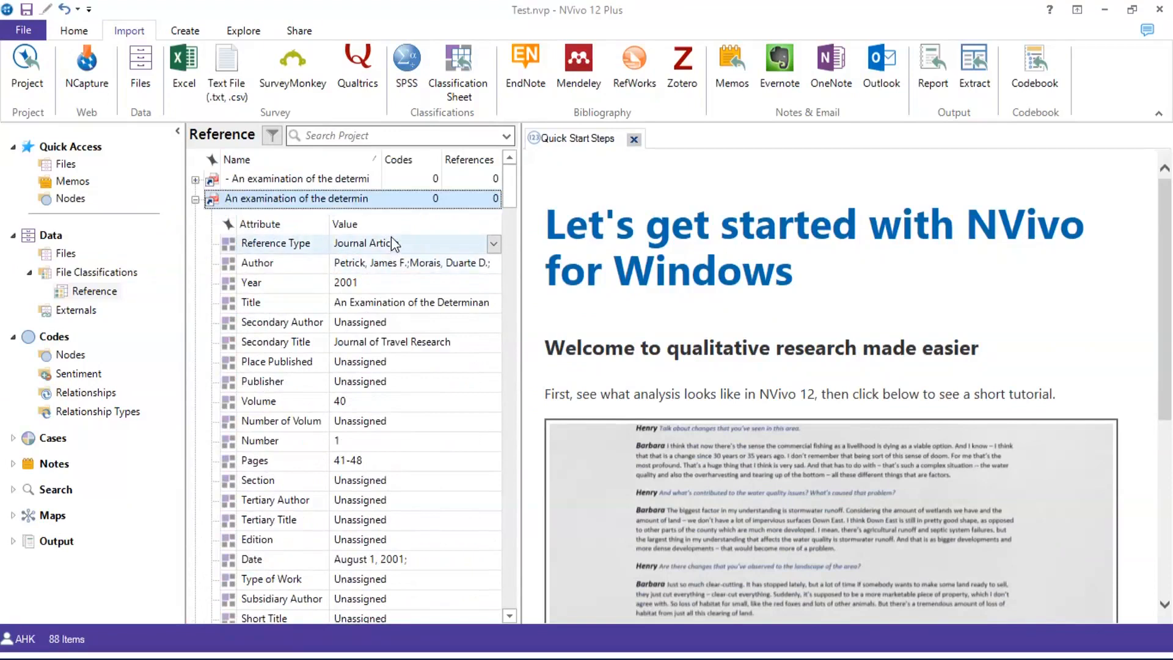
scroll(392, 243, "down", 4)
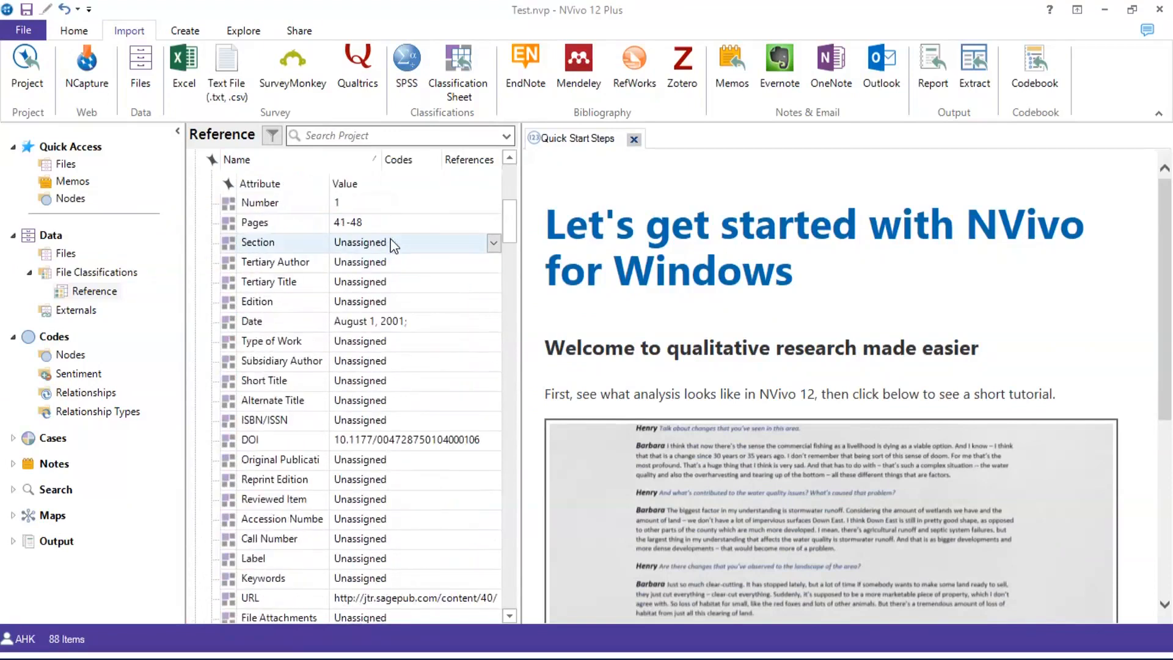
scroll(391, 243, "down", 10)
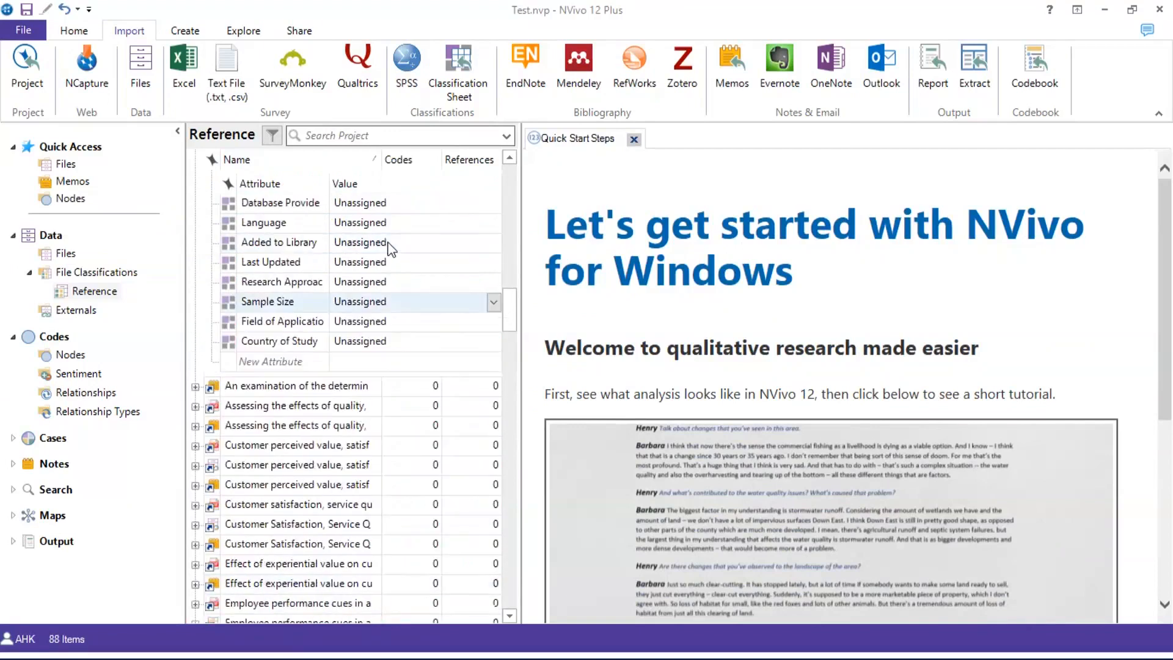
scroll(391, 244, "up", 7)
scroll(392, 244, "up", 3)
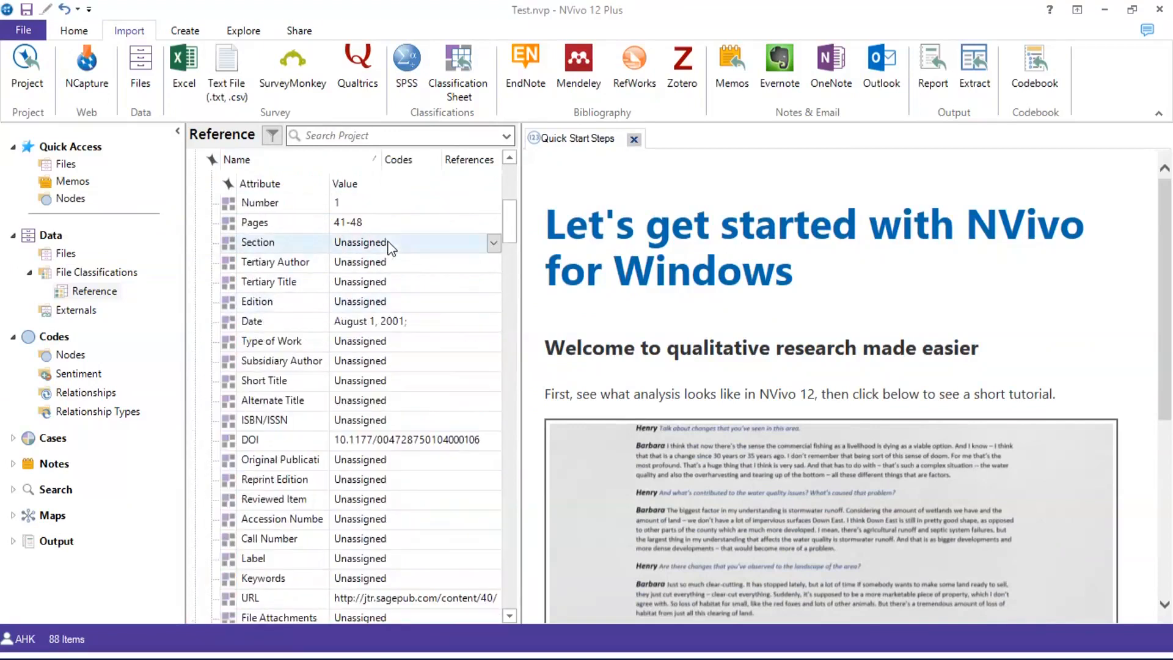
scroll(391, 243, "up", 2)
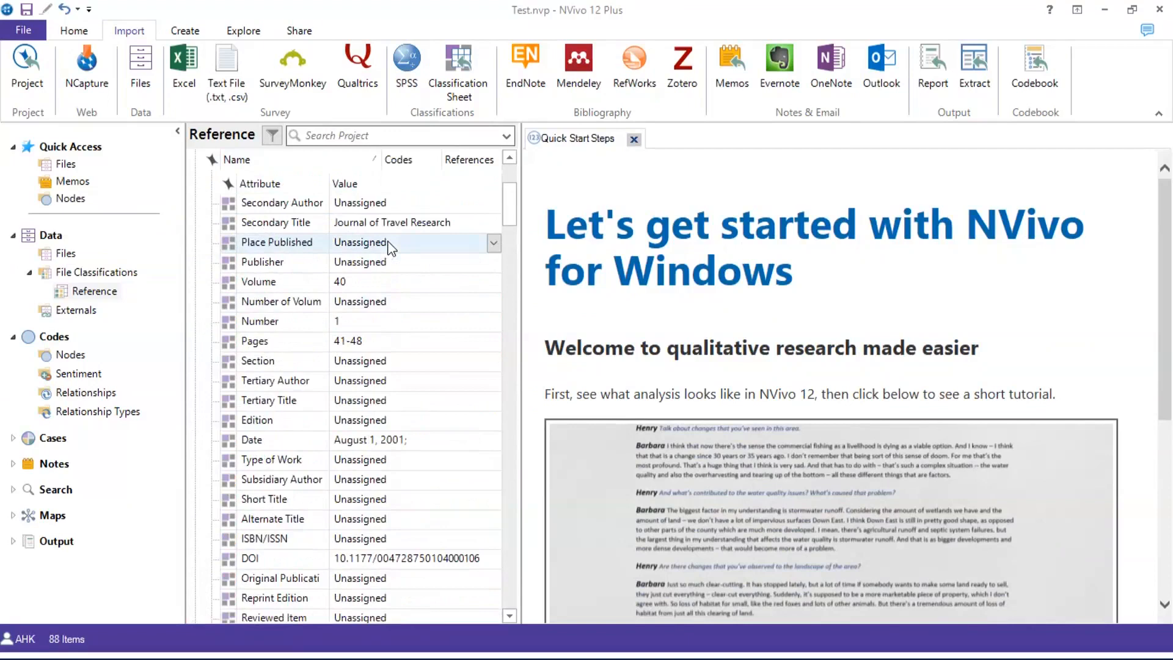
scroll(392, 243, "down", 5)
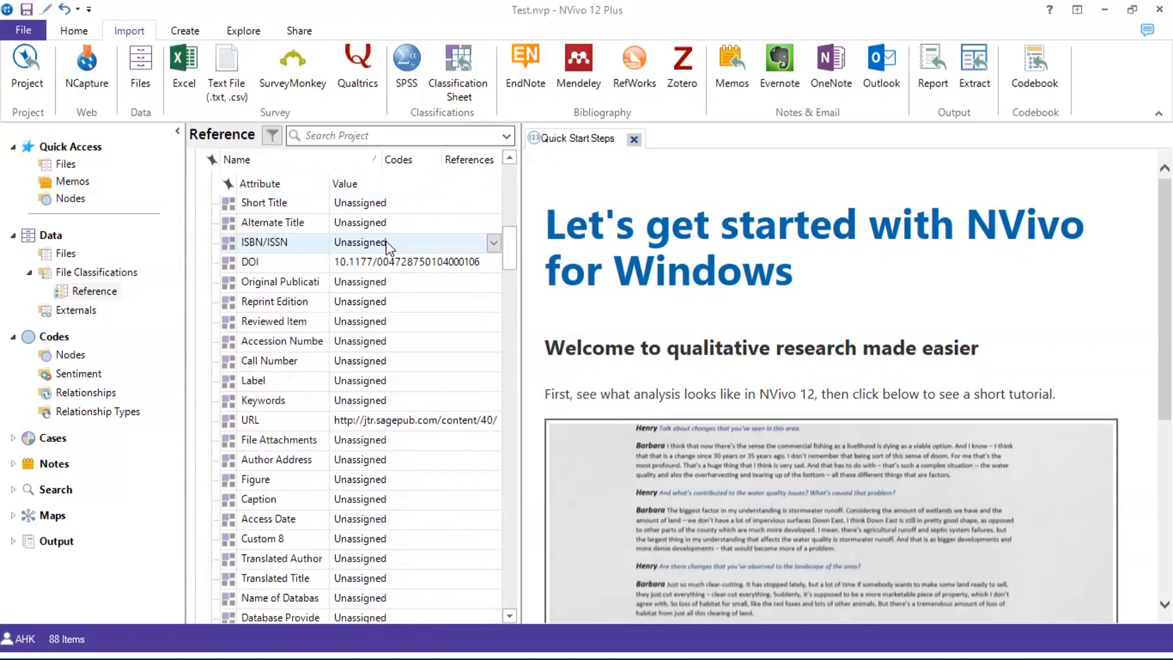
scroll(422, 299, "down", 2)
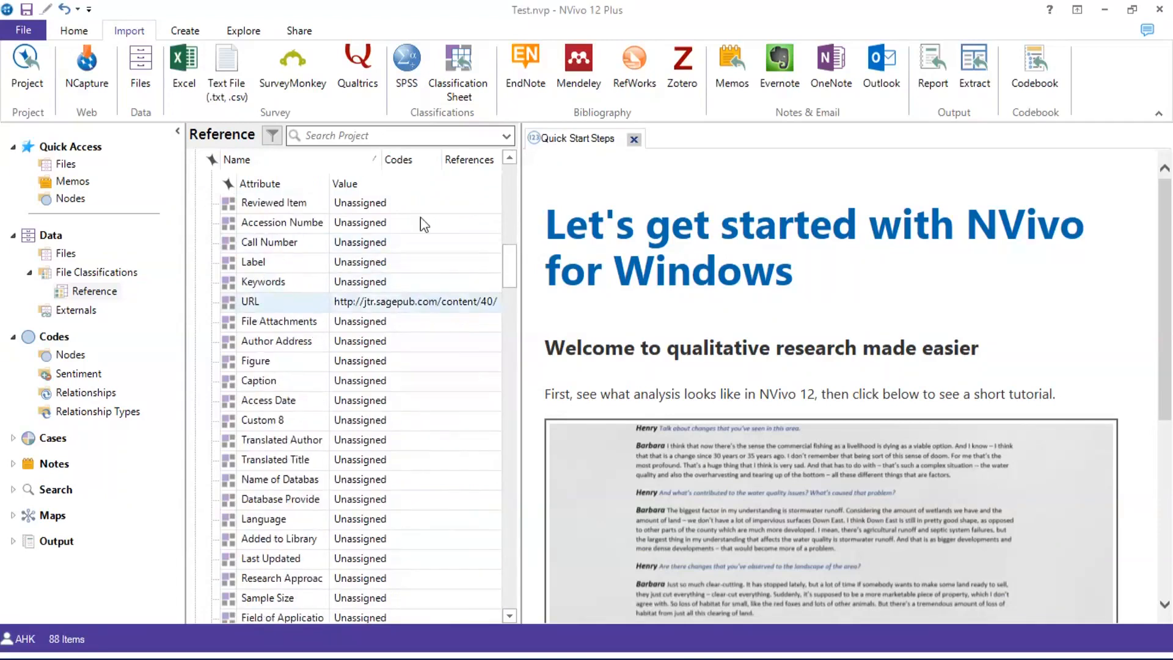
left_click(634, 141)
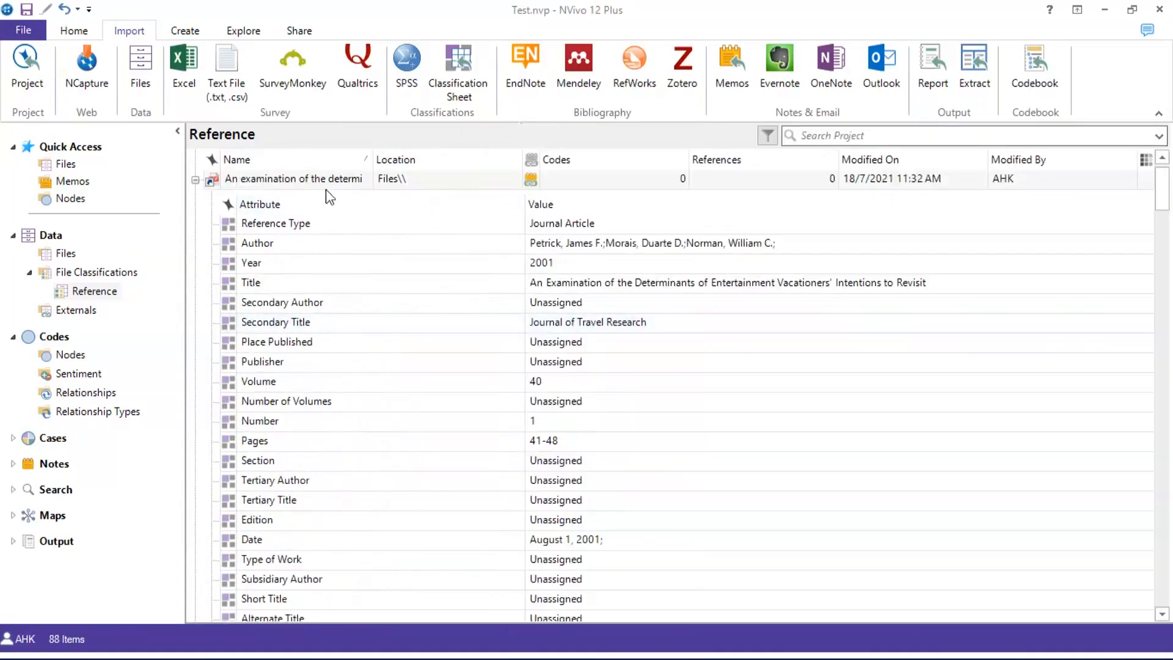
Confirm in the Files list that imported files are classified as Reference, then return to the Reference classification
left_click(195, 181)
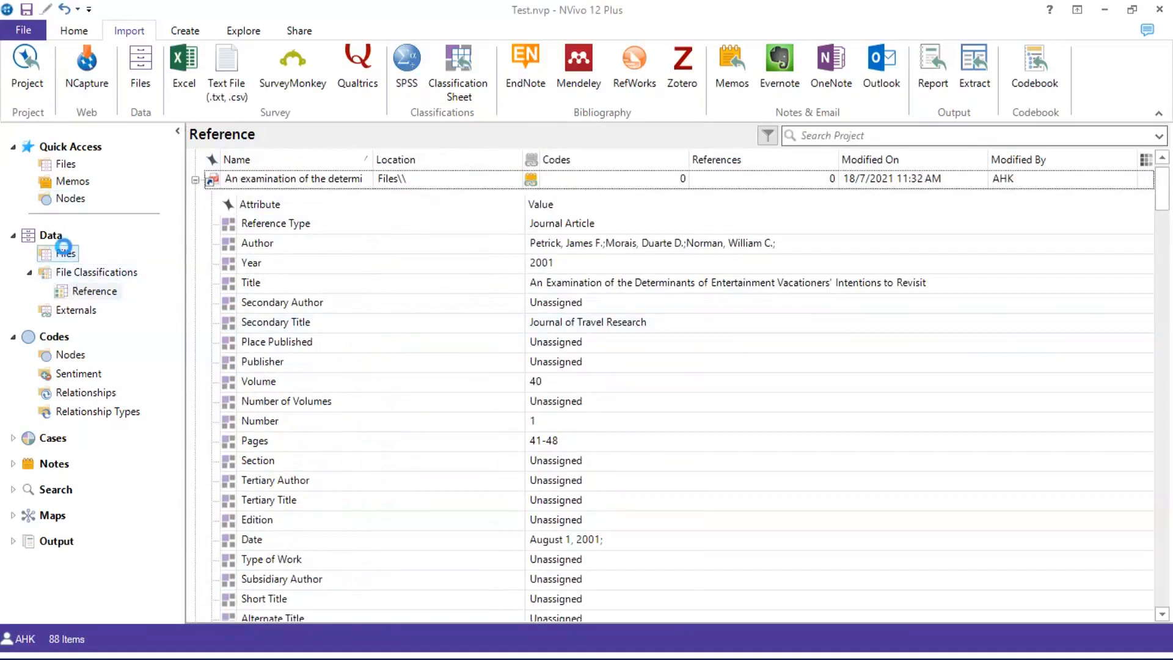
left_click(64, 253)
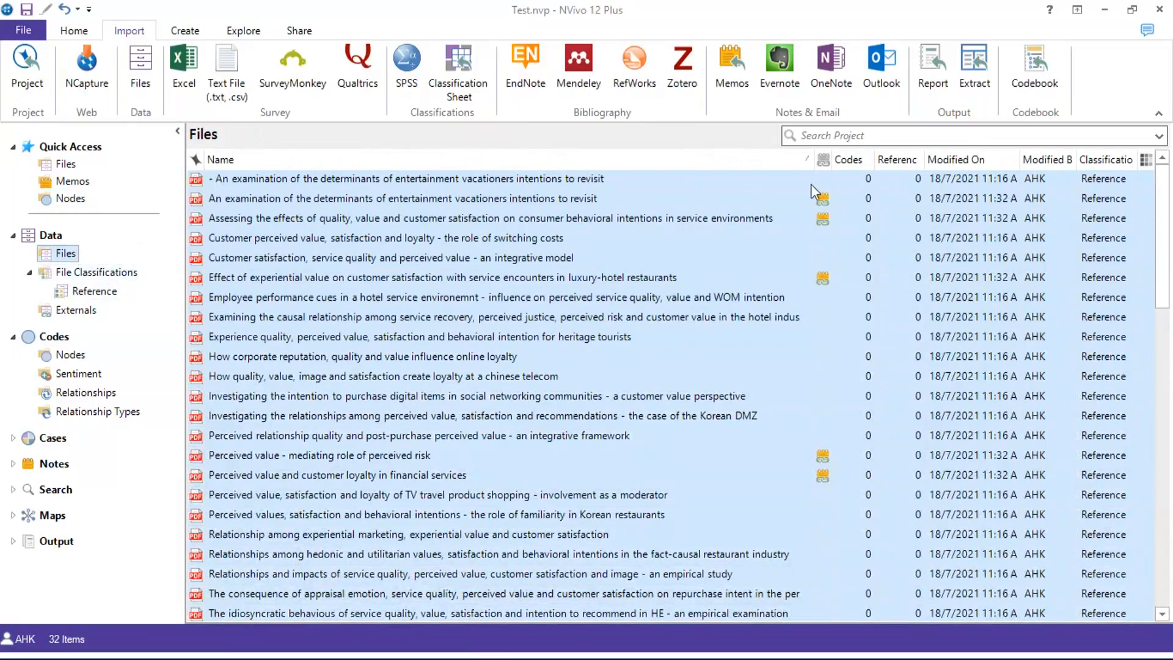
mouse_move(823, 200)
left_click(289, 202)
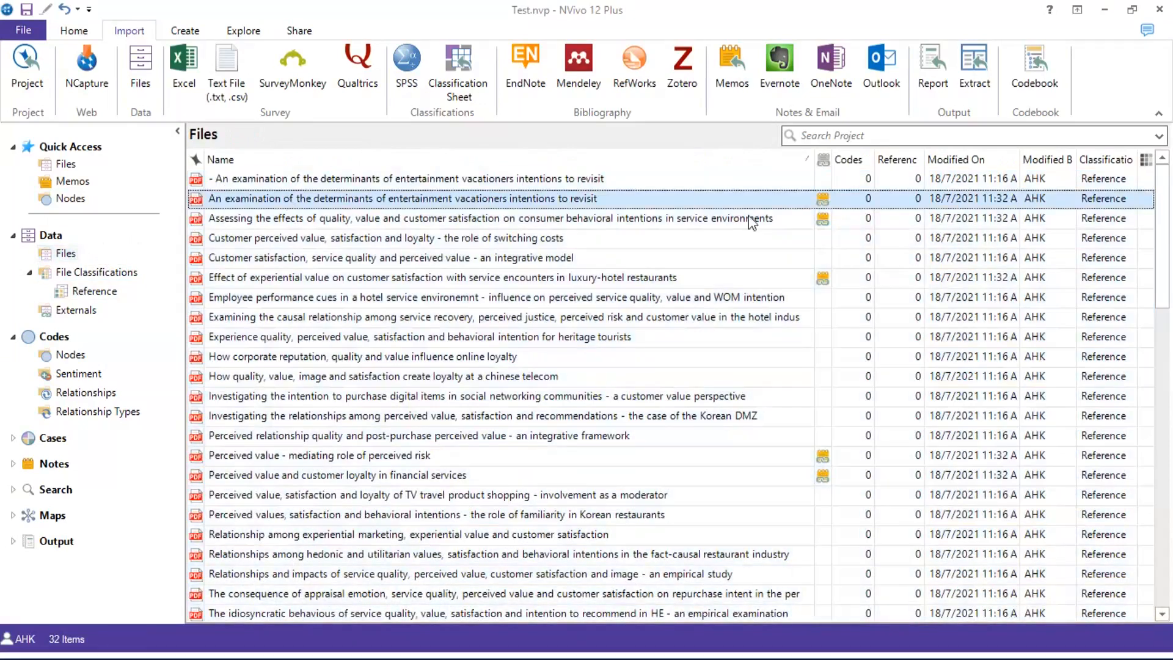
mouse_move(825, 201)
left_click(109, 293)
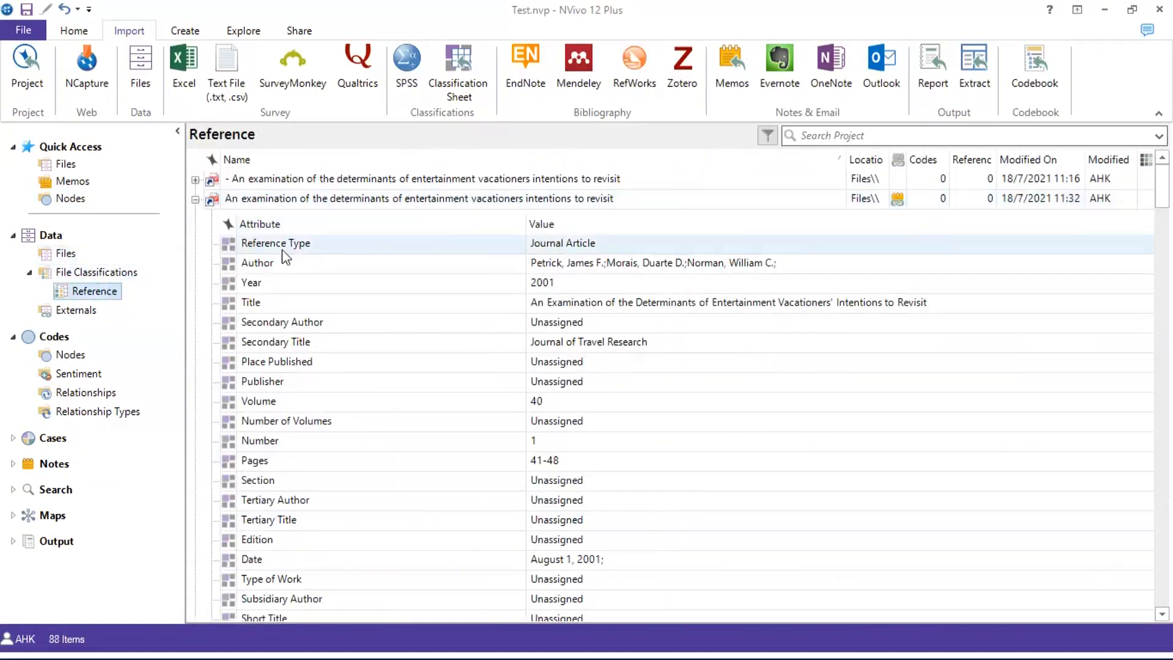
Review the 2001 article's DOI and jtr.sagepub.com URL attributes, then expand the Notes folders
scroll(284, 257, "down", 10)
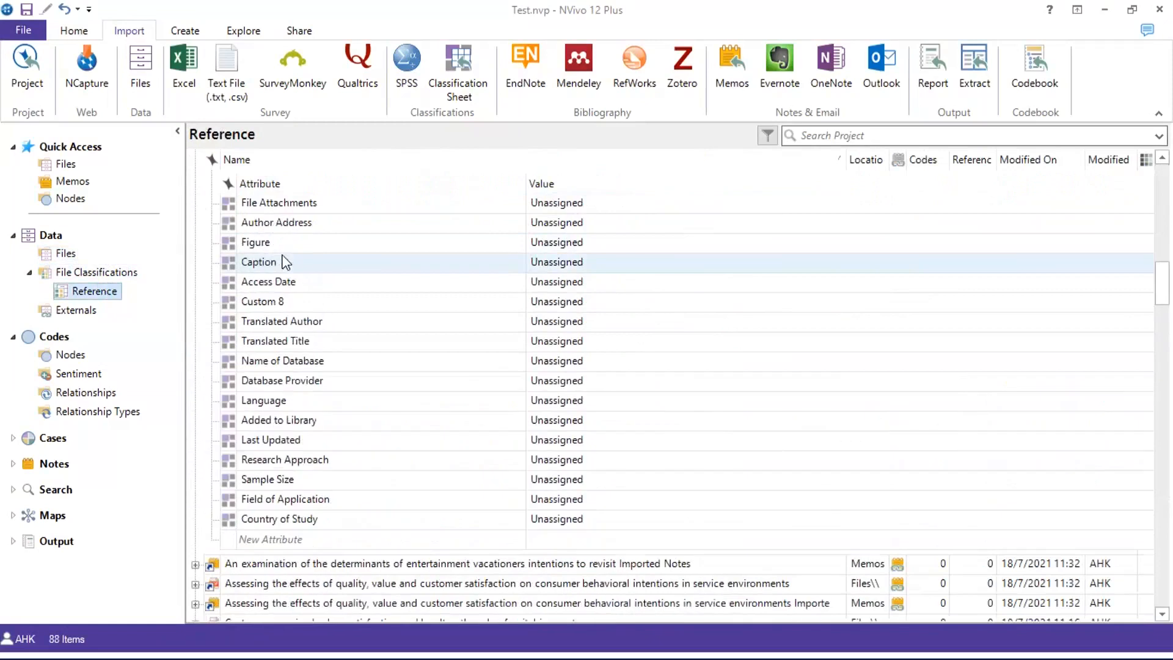
scroll(284, 261, "up", 6)
scroll(288, 261, "down", 2)
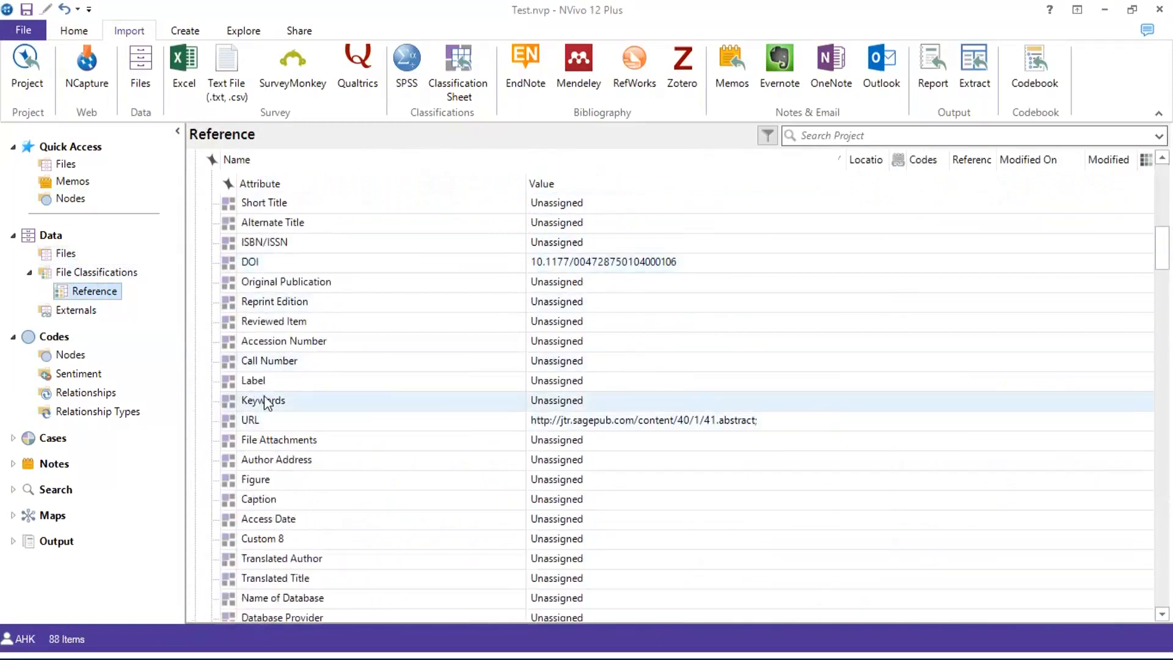
scroll(265, 402, "down", 4)
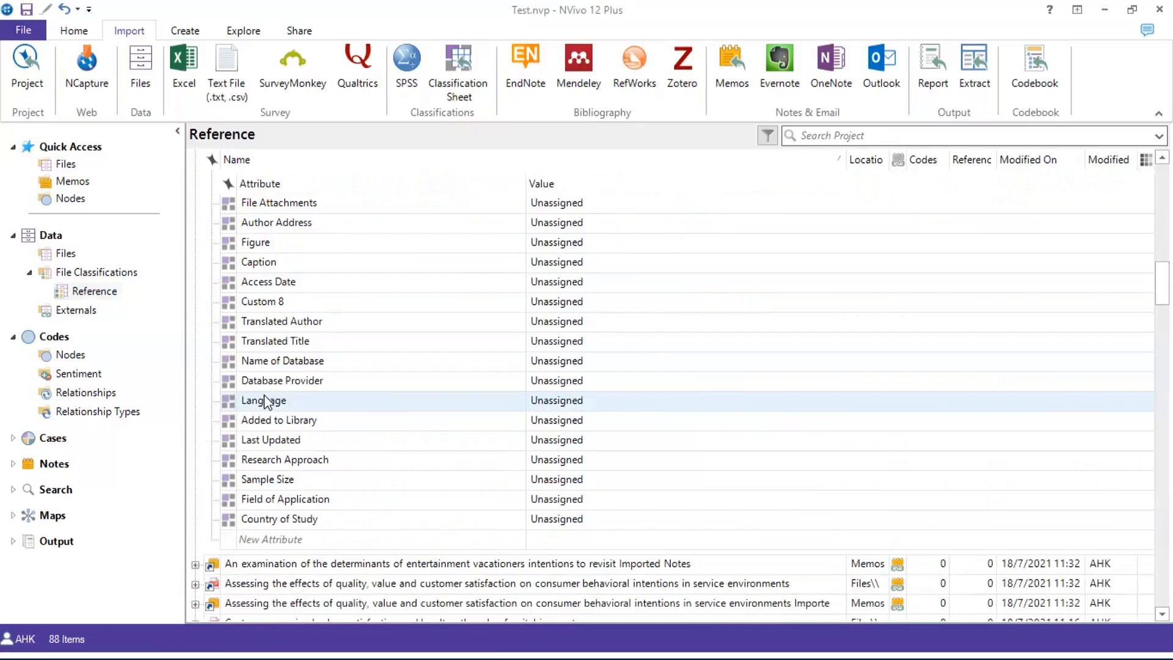
scroll(466, 296, "up", 3)
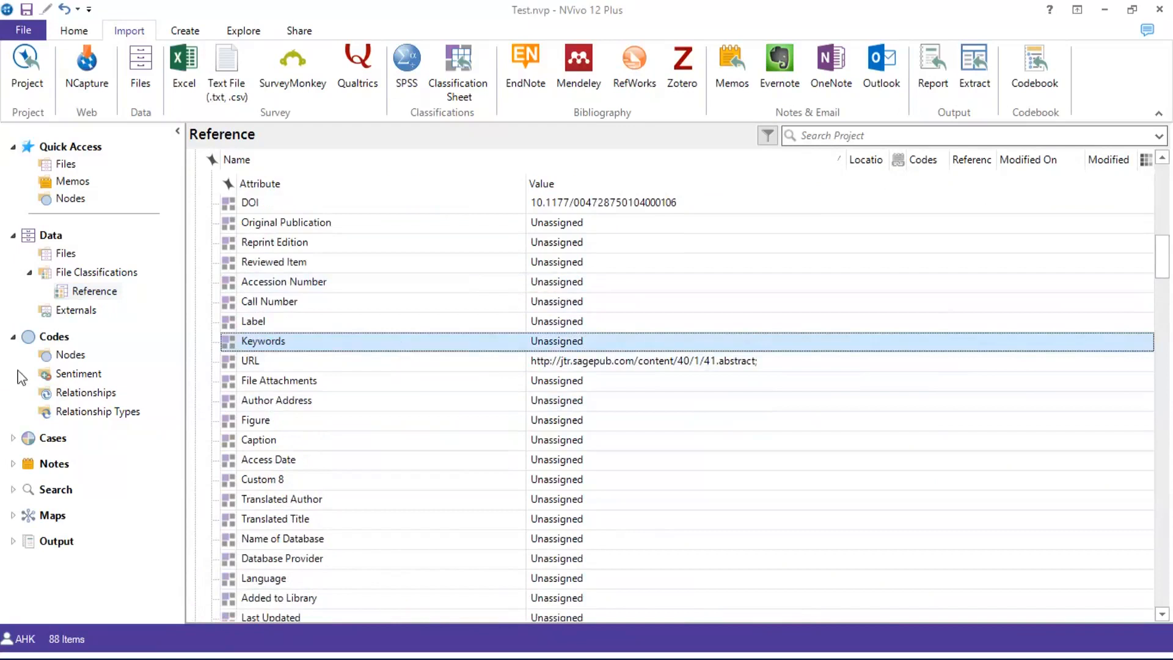
left_click(13, 464)
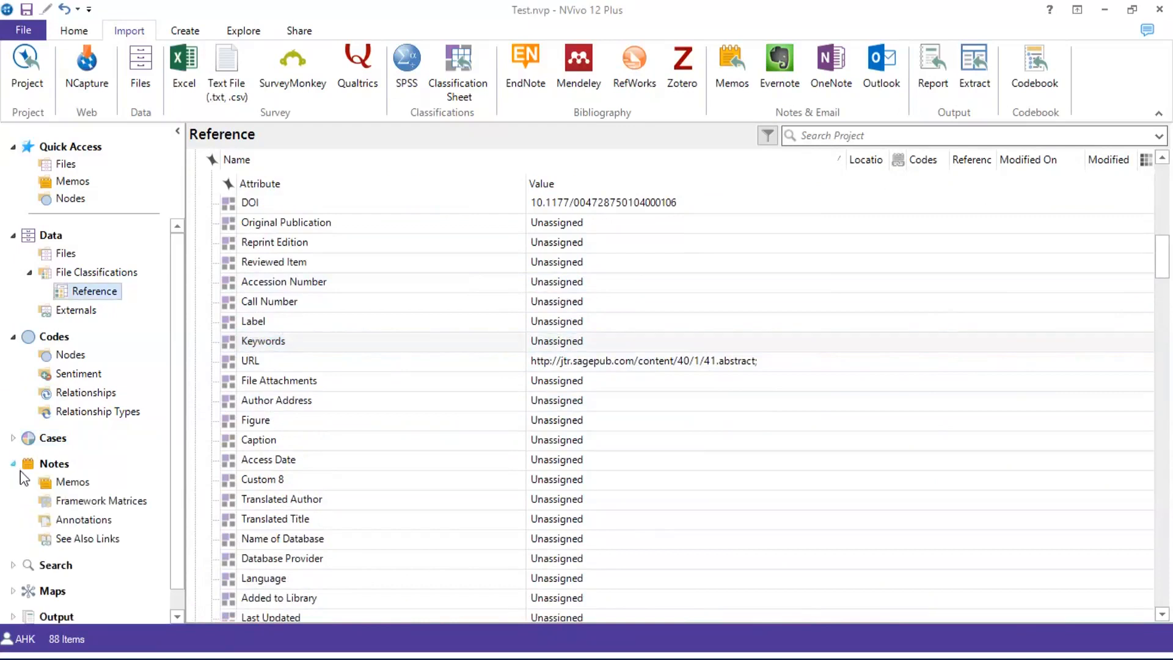
Compare the imported Memos list with the Files list, ending back on Memos
left_click(63, 484)
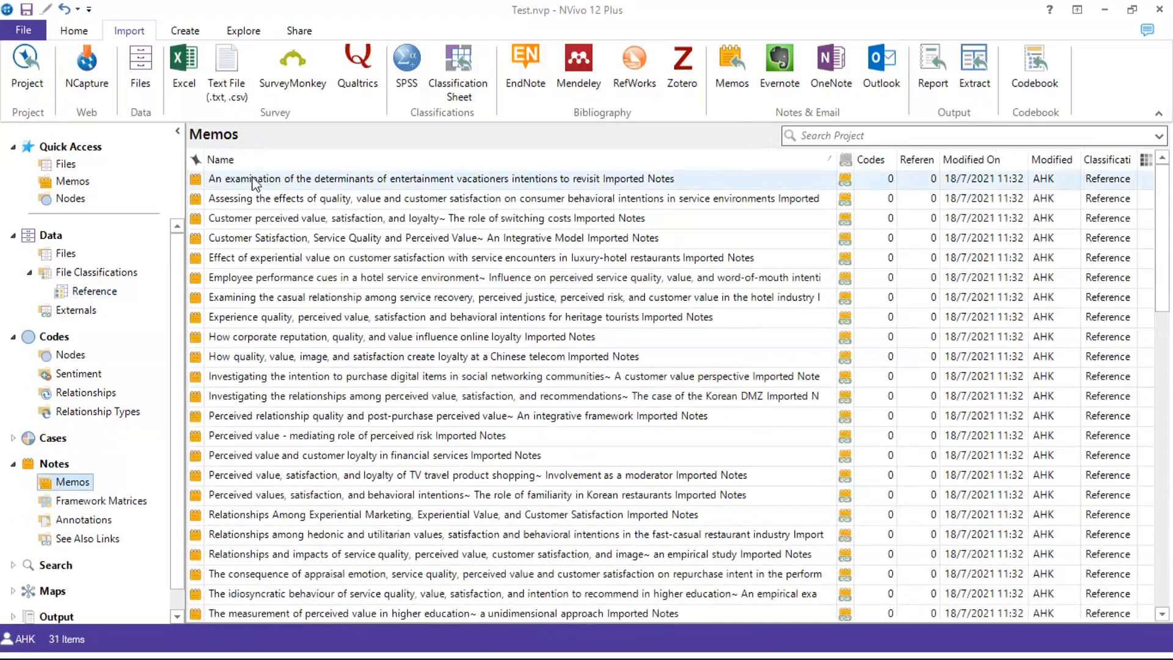
left_click(64, 254)
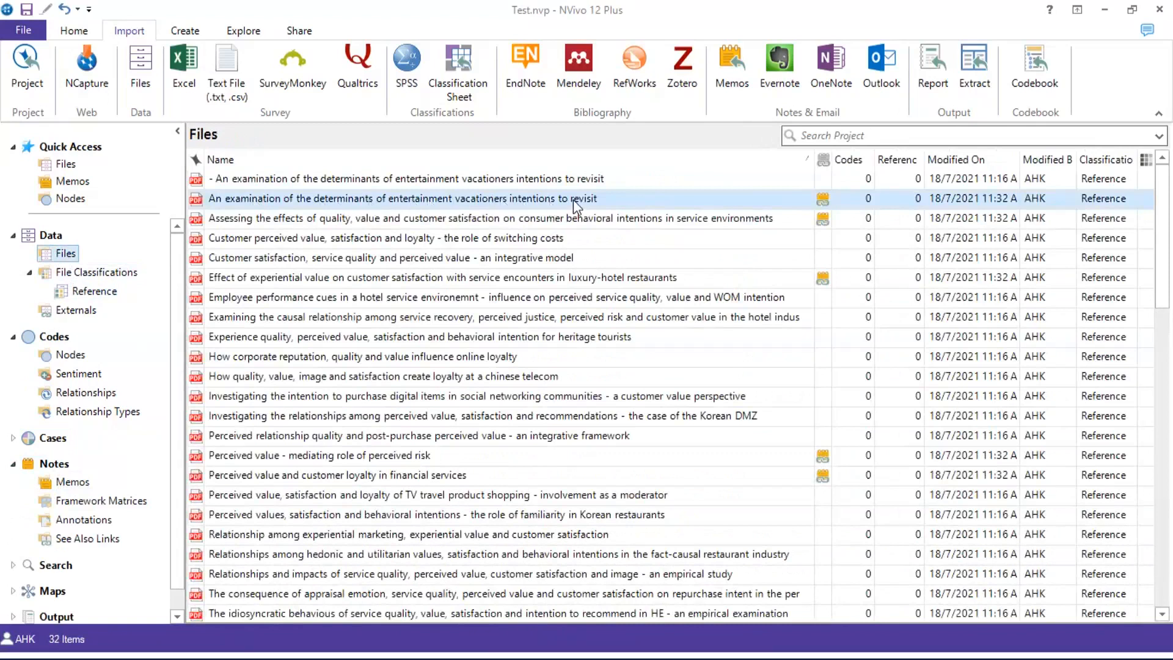
left_click(44, 484)
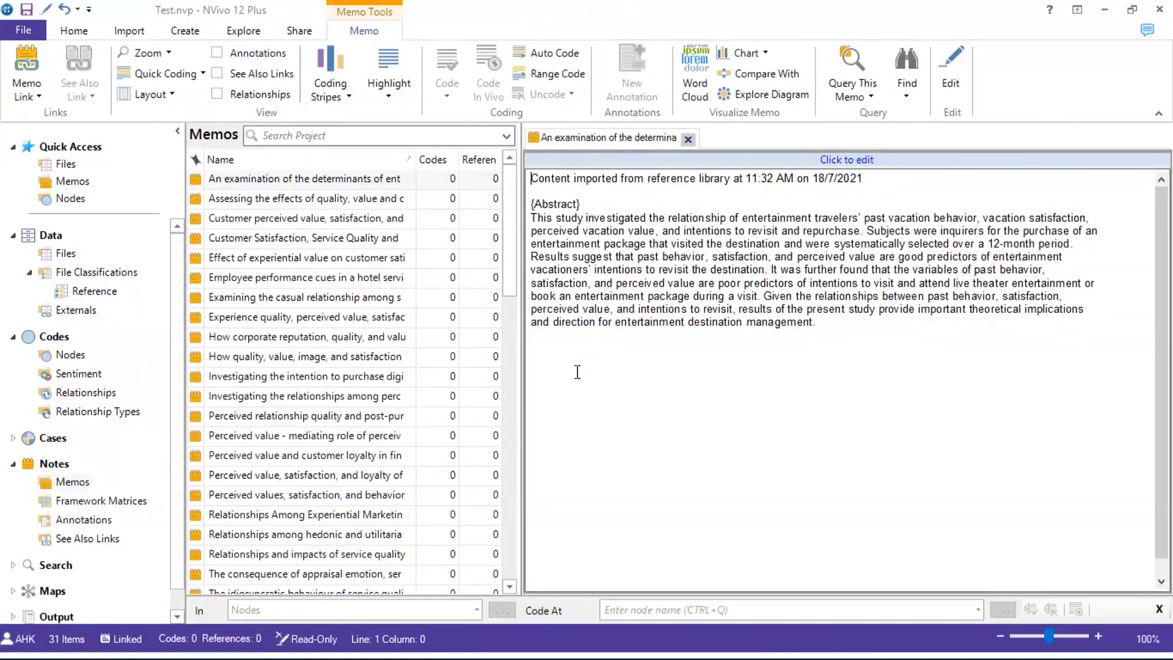
Select the memo's abstract text, then close the memo to see all 31 imported memos
mouse_move(531, 218)
left_mouse_down()
mouse_move(741, 321)
mouse_move(809, 331)
left_mouse_up()
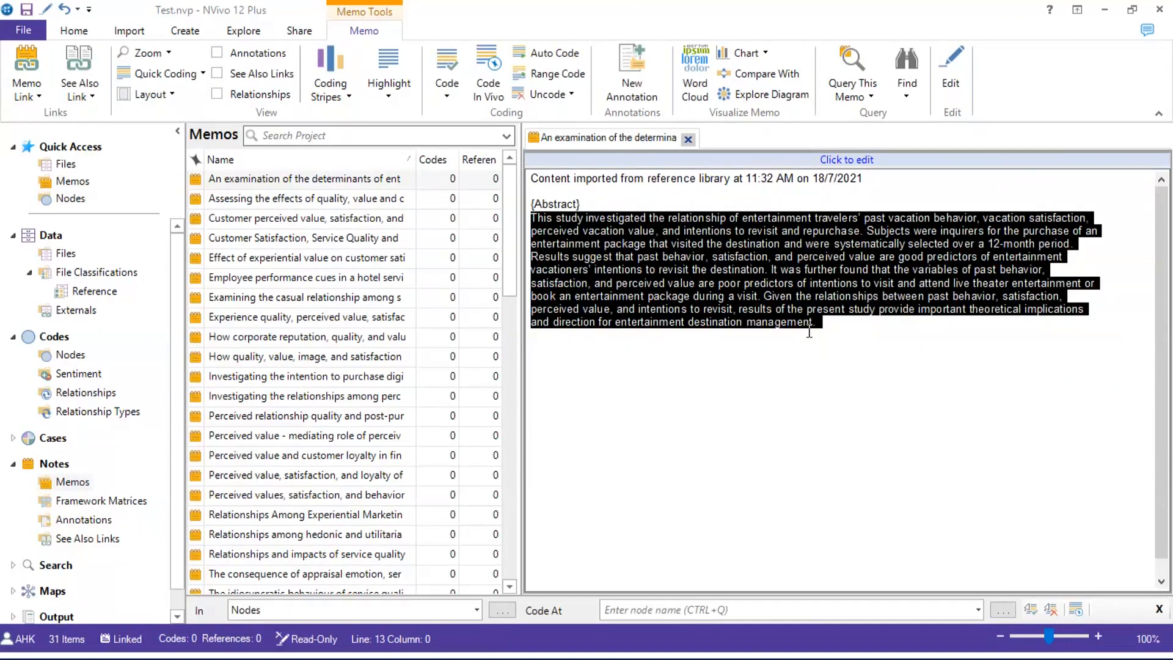
left_click(688, 140)
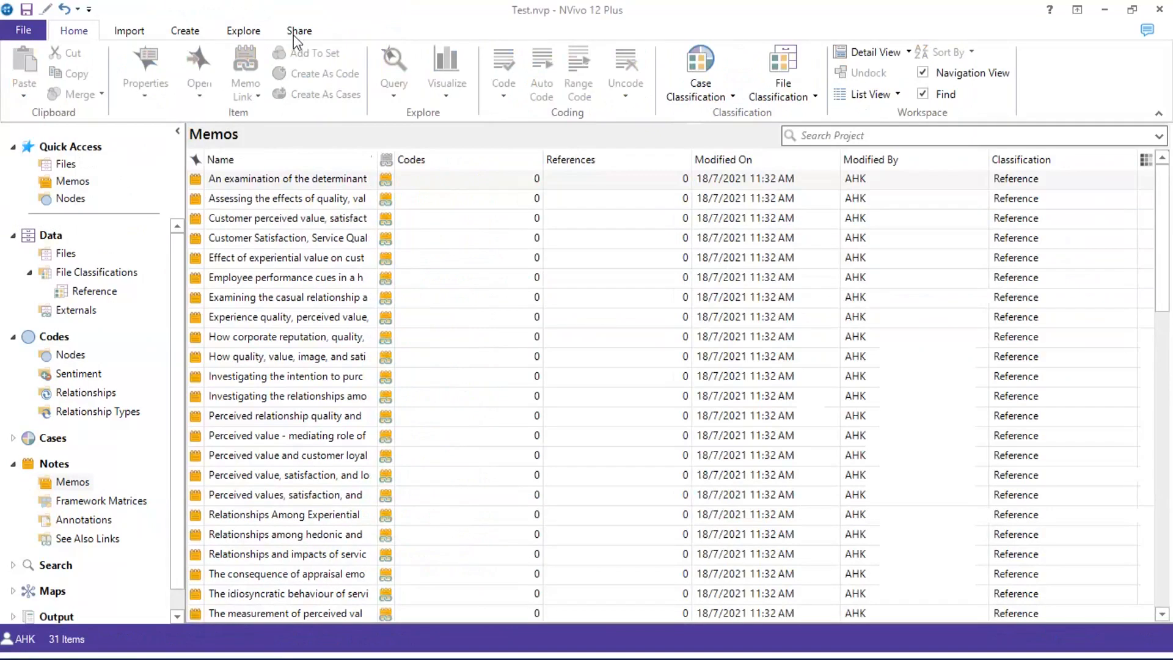
Open the entertainment vacationers article's PDF from the Files list and scroll through it
left_click(64, 253)
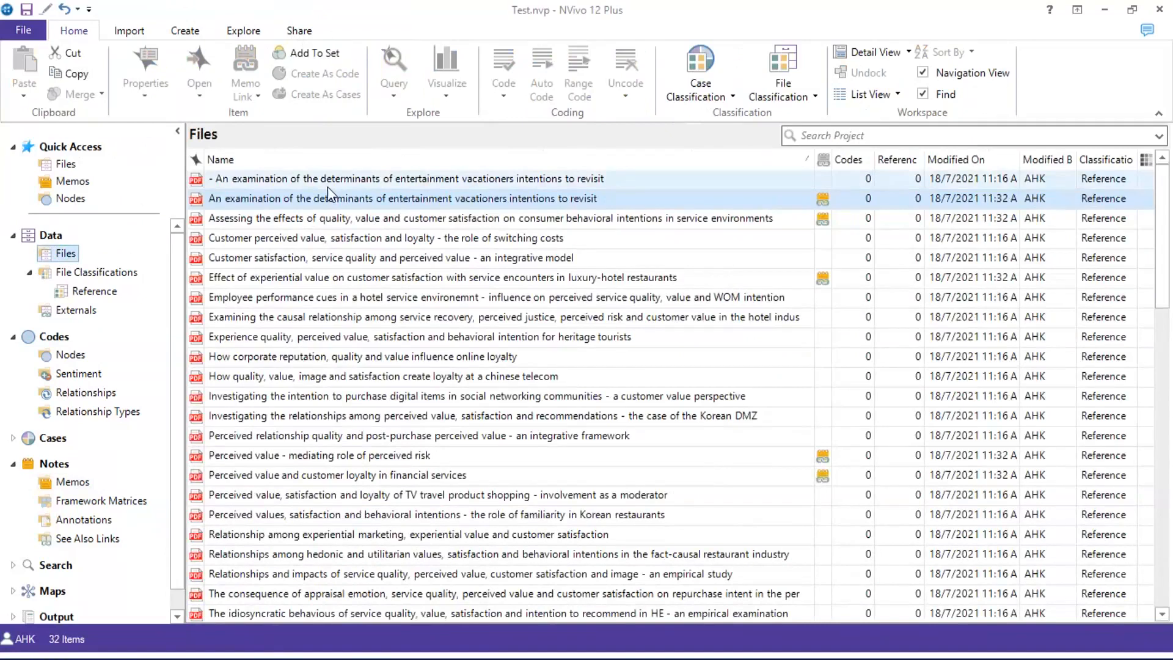
double_click(291, 201)
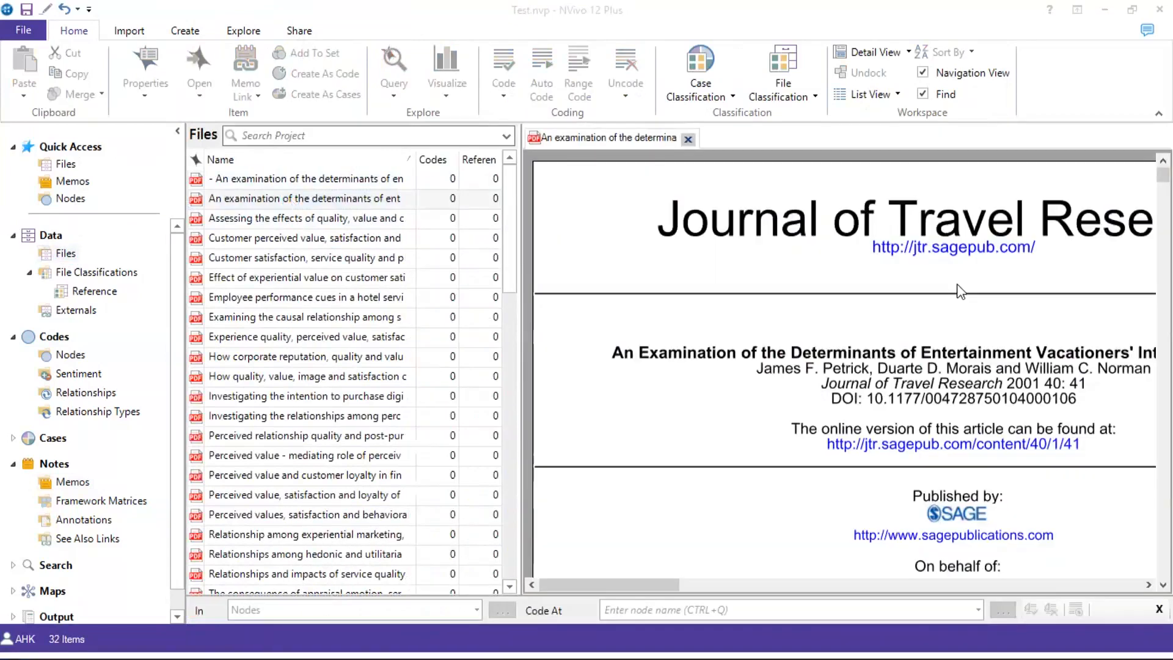
scroll(780, 328, "down", 5)
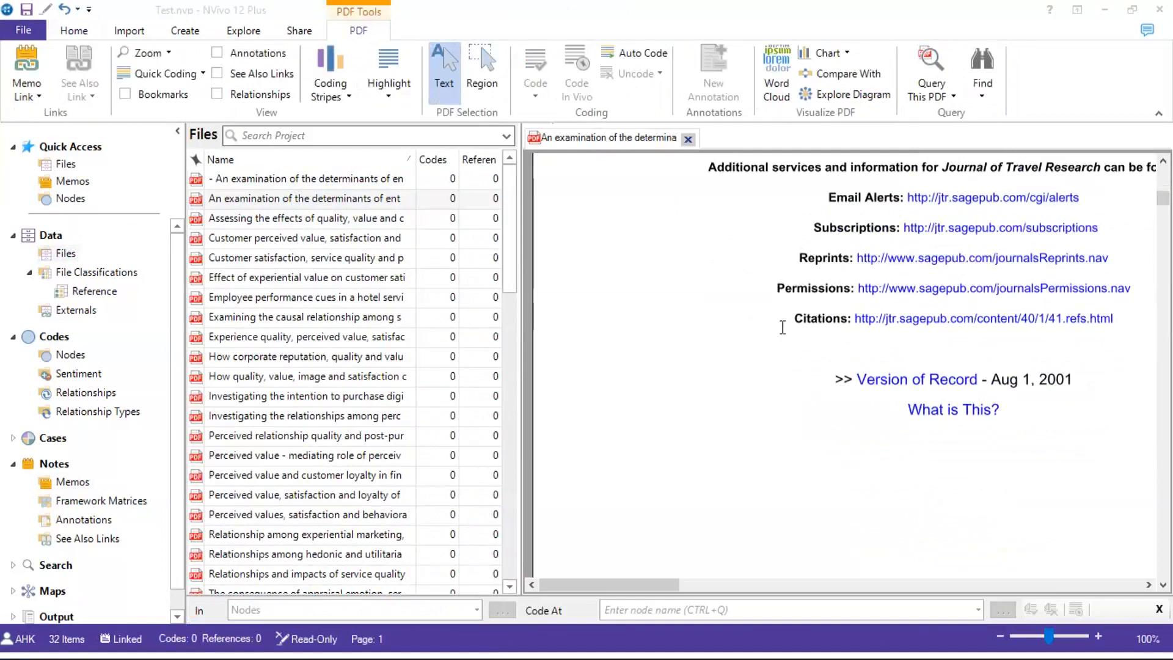
scroll(782, 327, "down", 5)
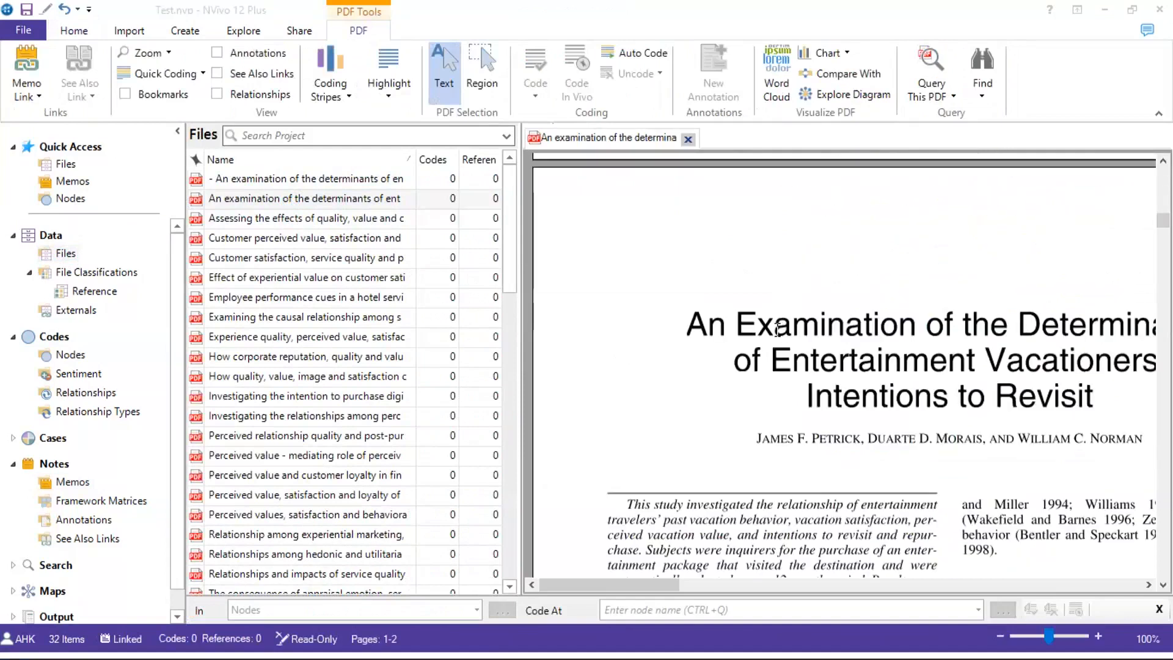
scroll(777, 330, "down", 5)
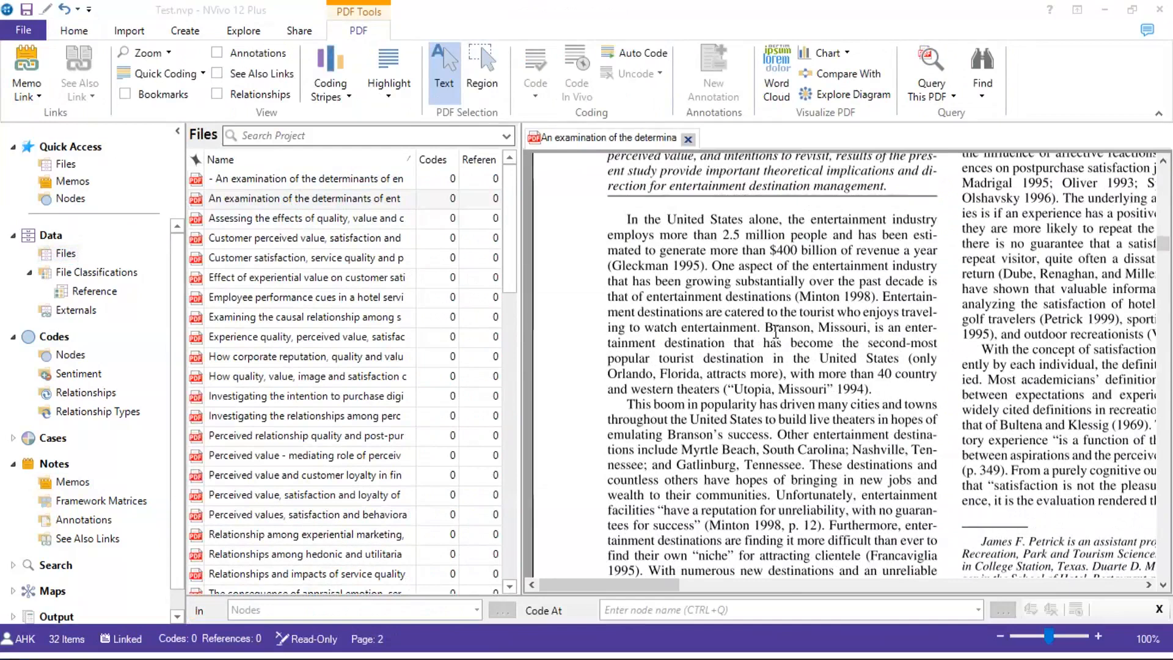
scroll(775, 333, "down", 5)
scroll(776, 333, "down", 5)
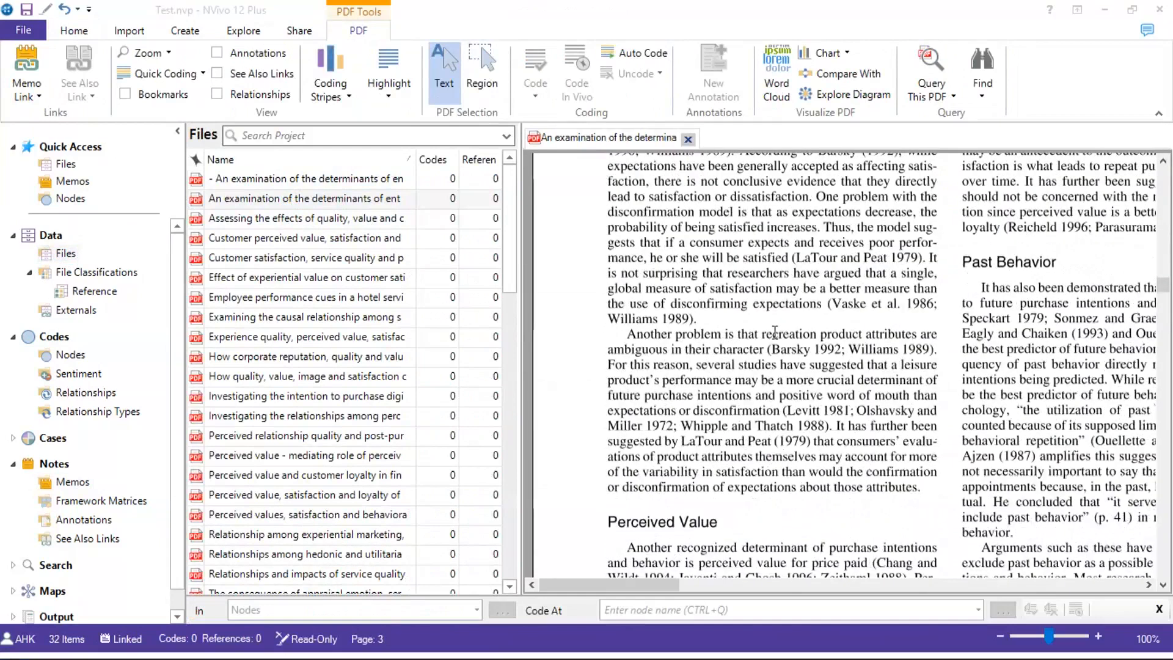
scroll(775, 332, "up", 3)
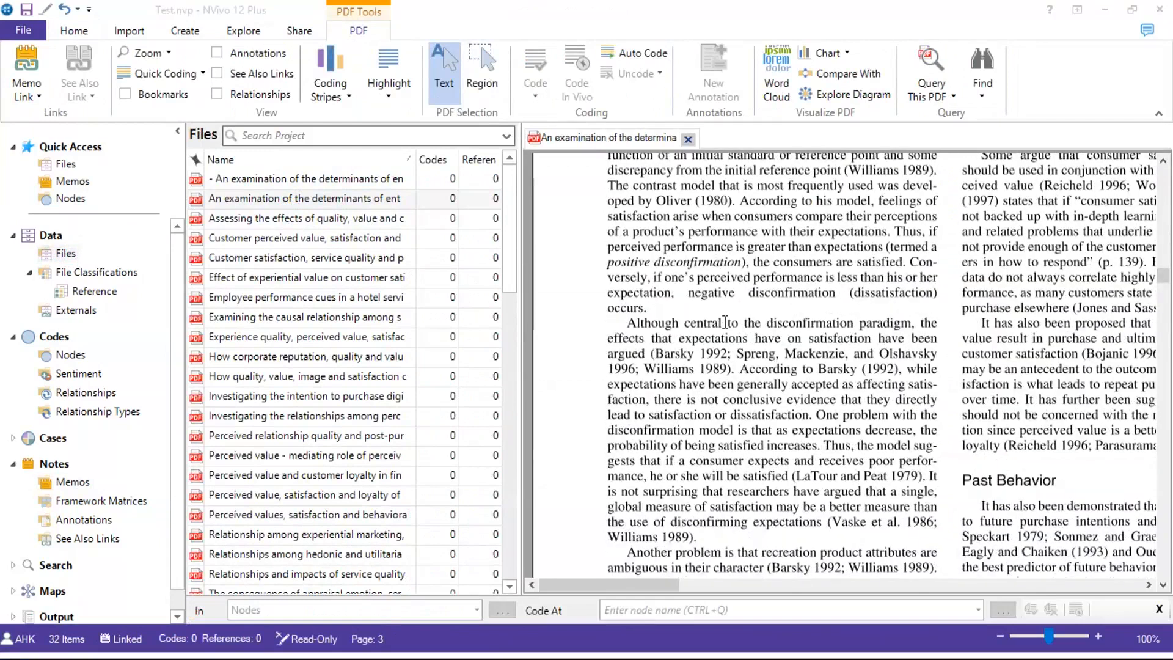
scroll(724, 323, "up", 4)
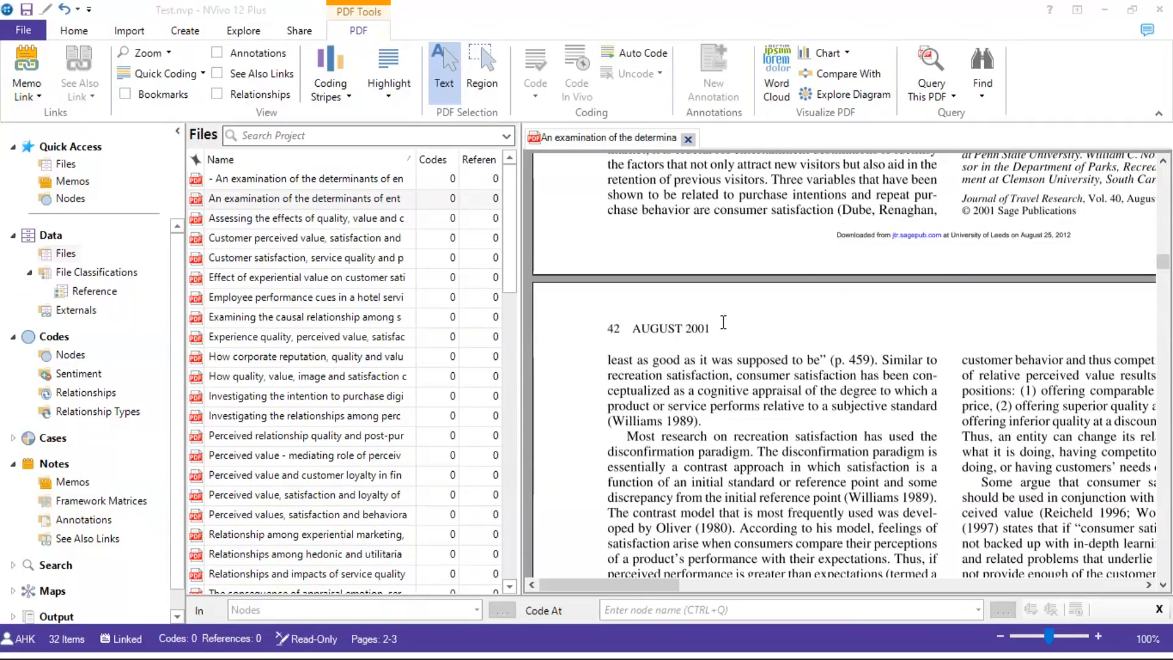
Select the recreation satisfaction and 'In the United States alone' passages, then close the PDF
left_click_drag(668, 375, 892, 470)
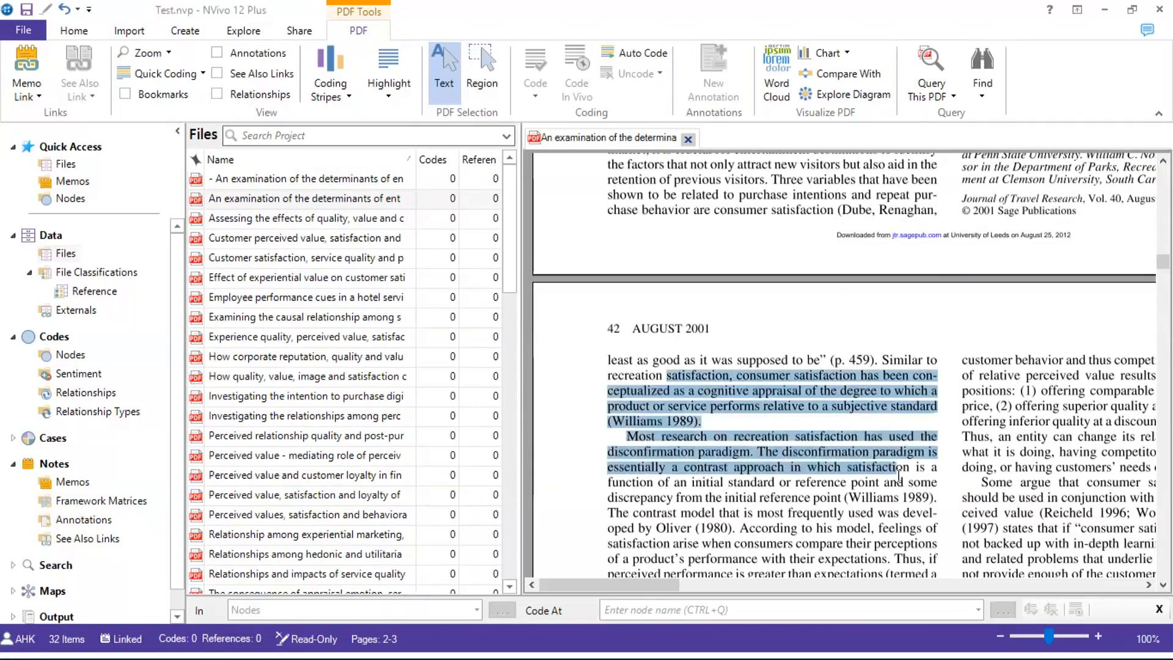
scroll(892, 470, "up", 10)
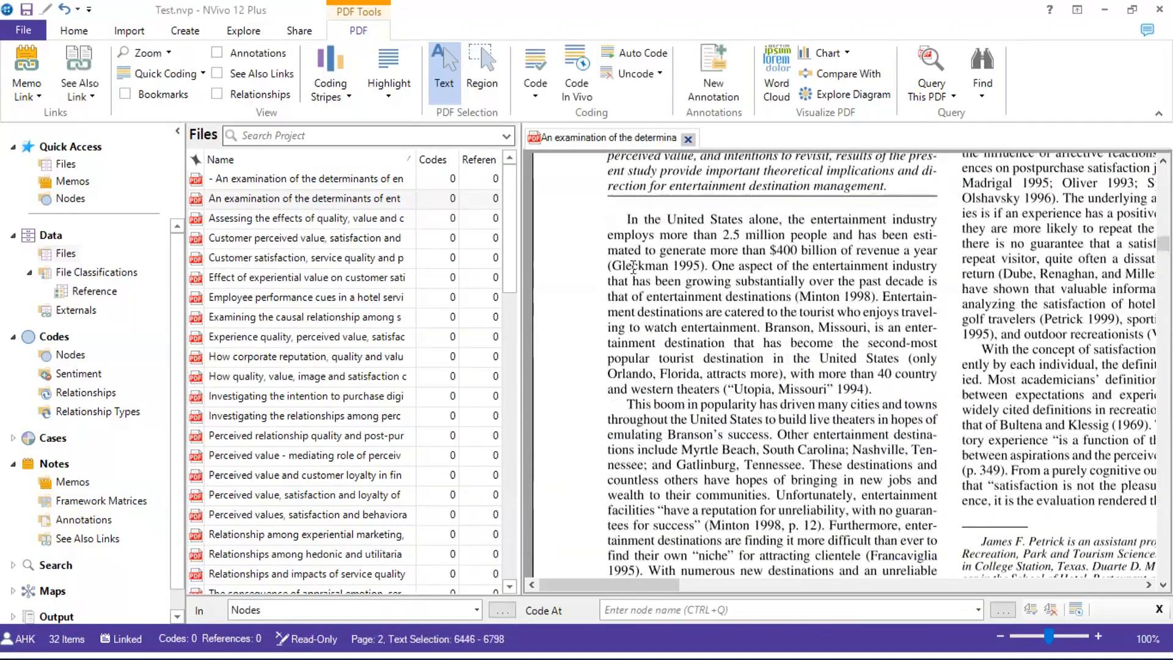
left_click_drag(831, 333, 624, 219)
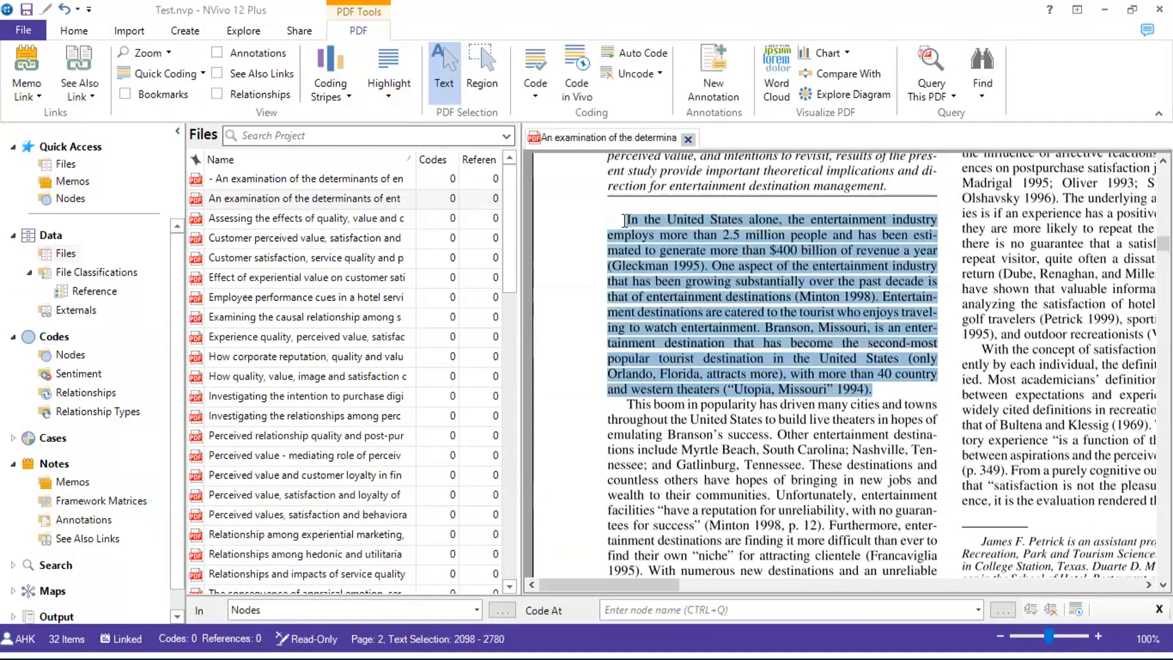
left_click(624, 220)
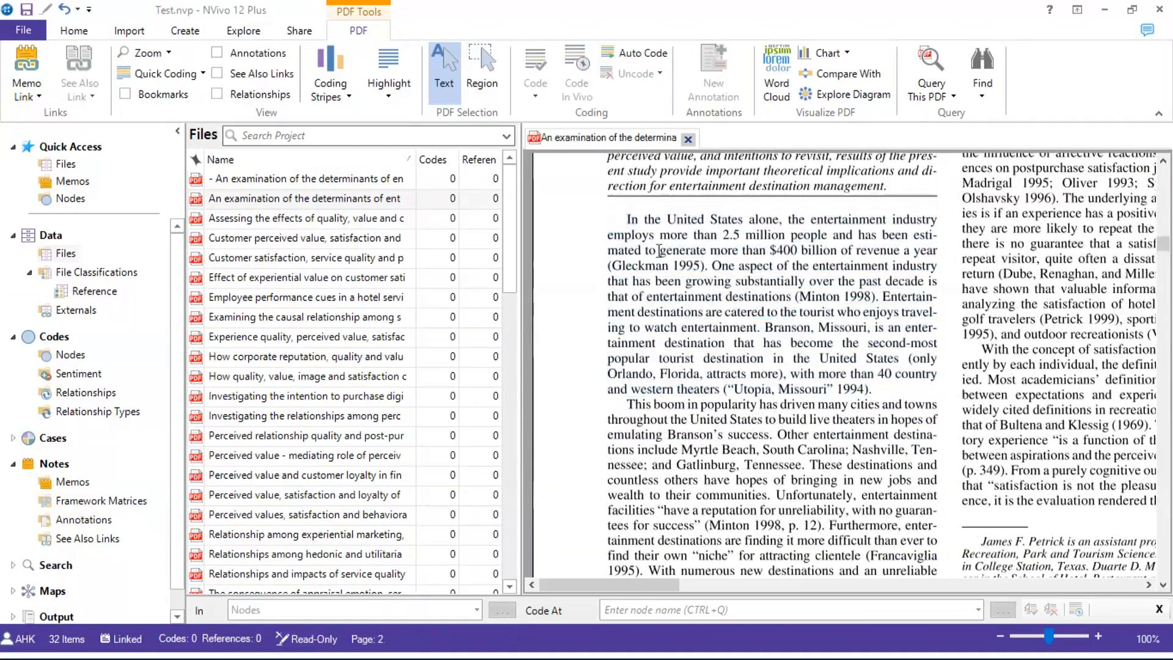
left_click(909, 400, "shift")
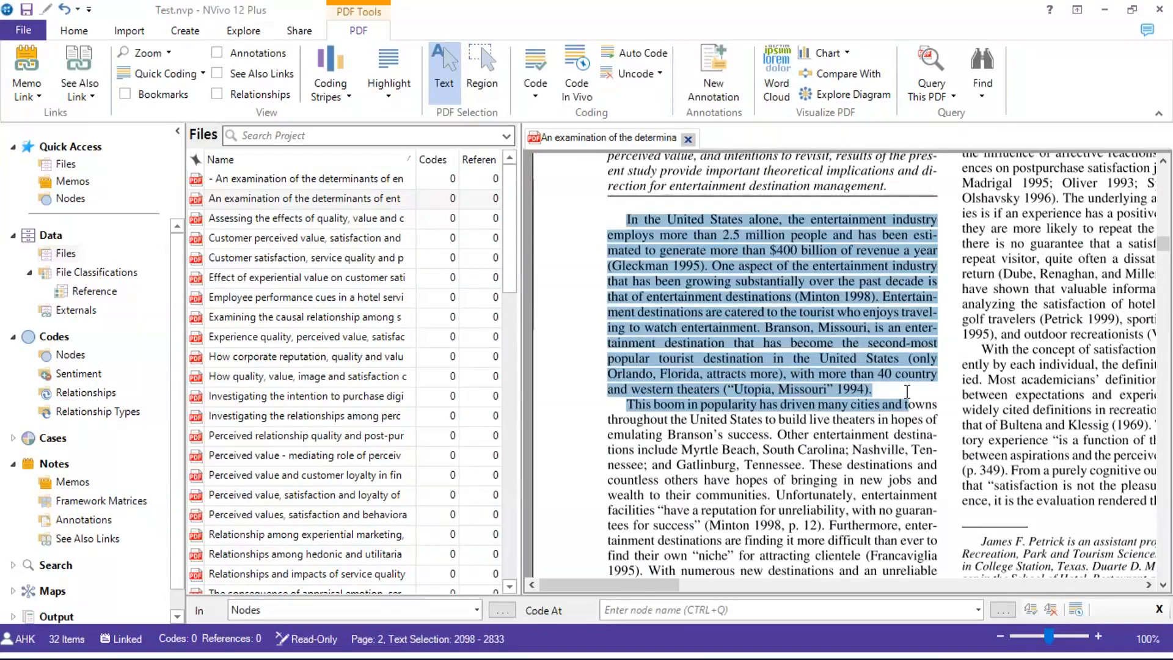
left_click(688, 139)
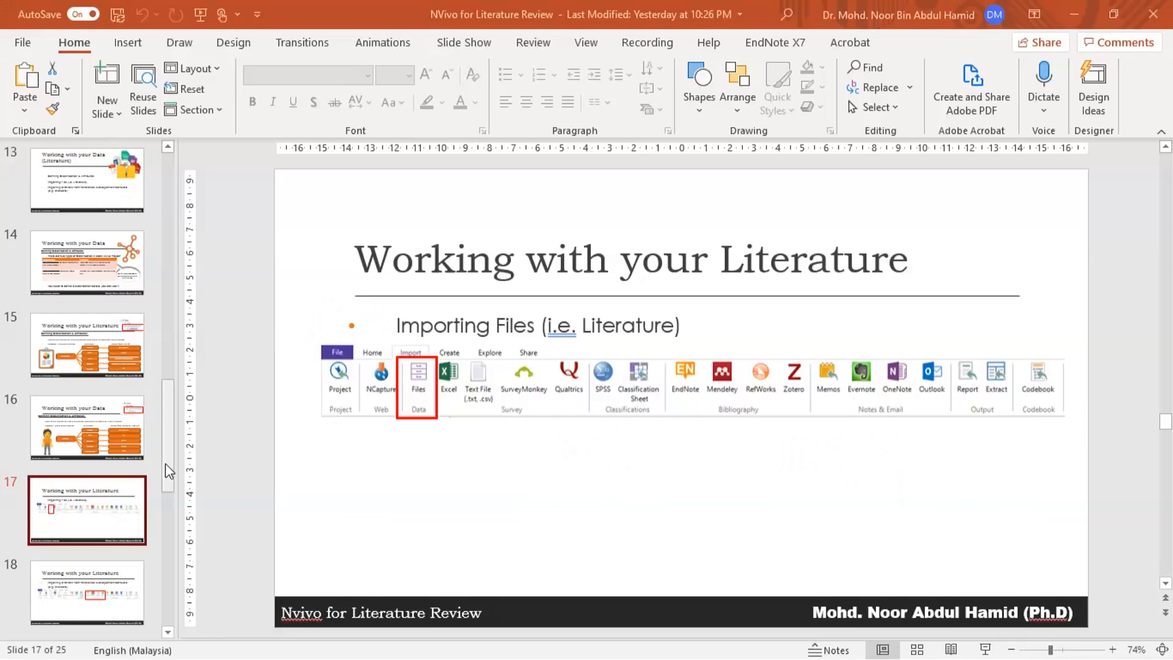
Advance from slide 18 on EndNote imports to slide 19, 'Coding your Literature'
left_click(76, 592)
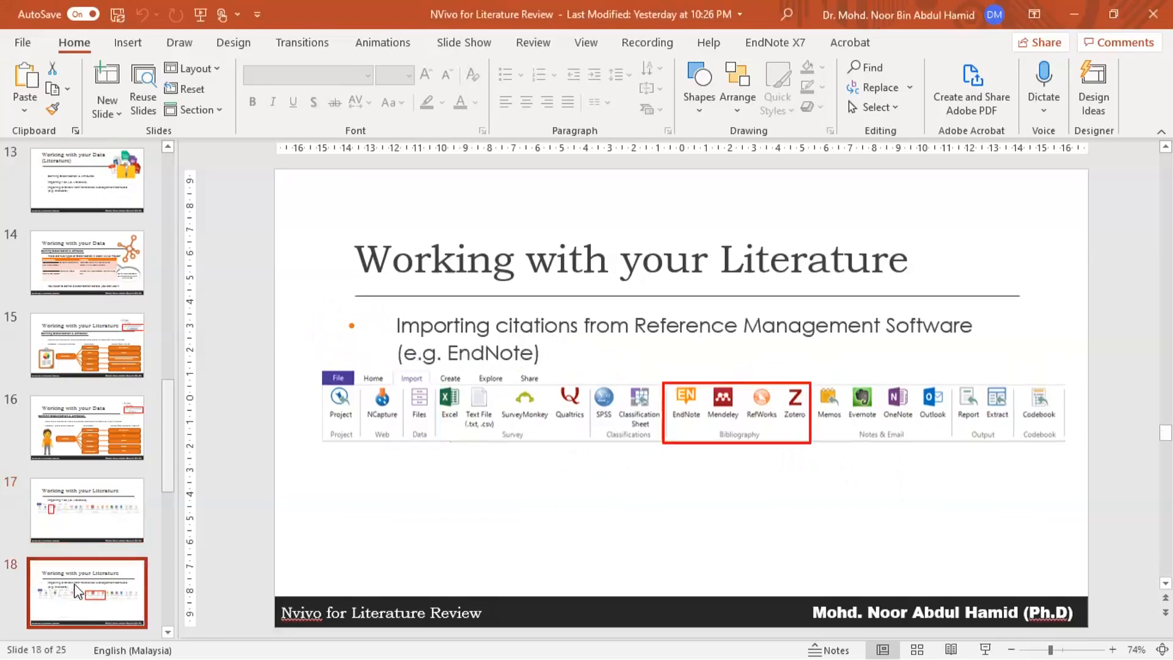
scroll(78, 636, "down", 1)
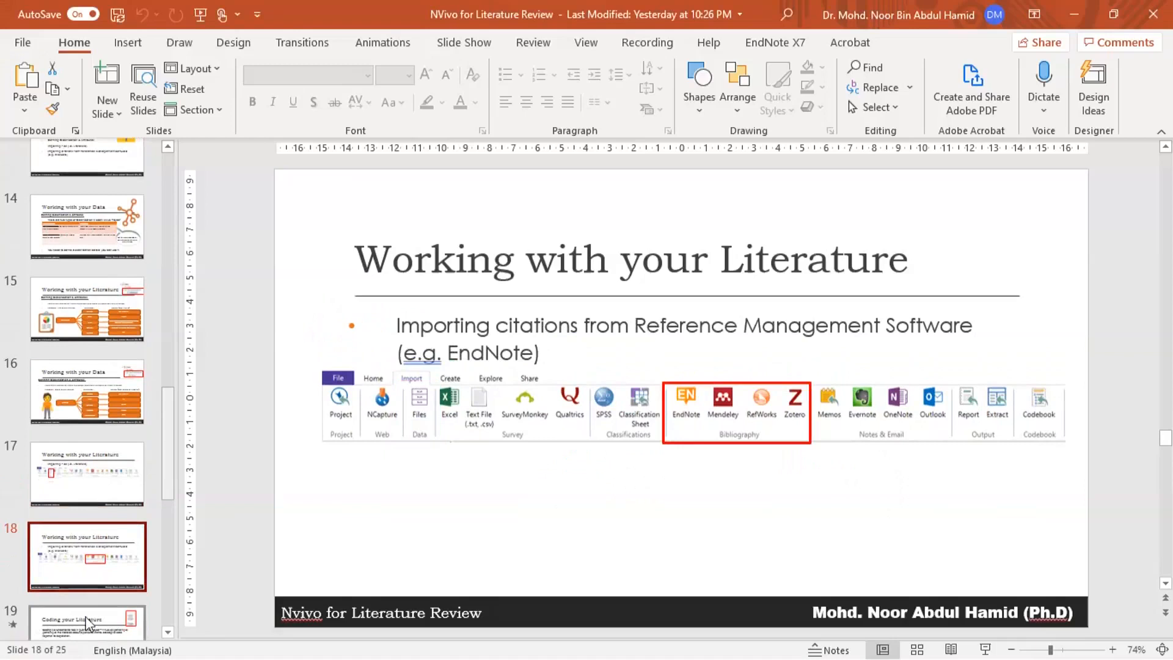
left_click(80, 632)
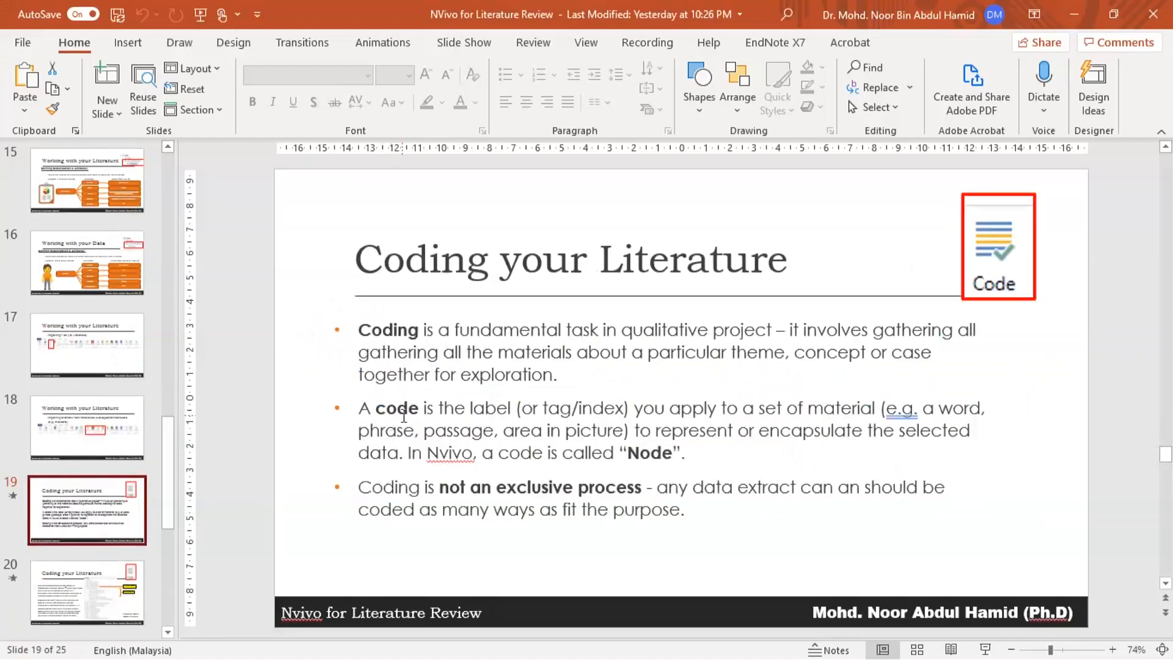
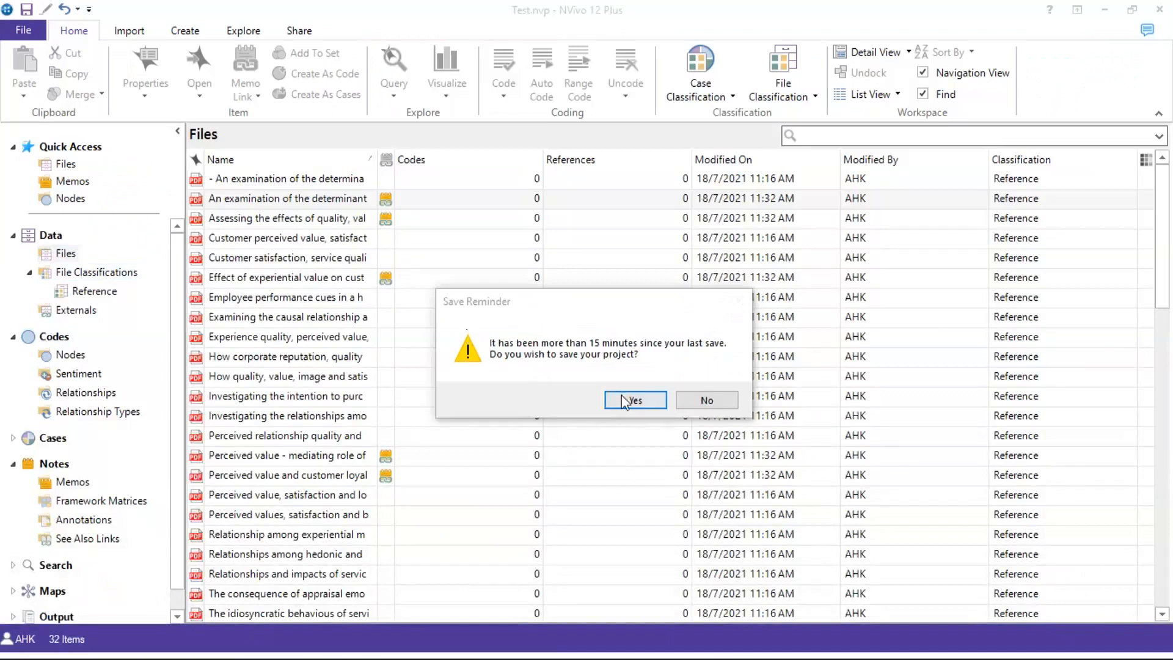
Confirm the Save Reminder with Yes to save the Test project
left_click(635, 400)
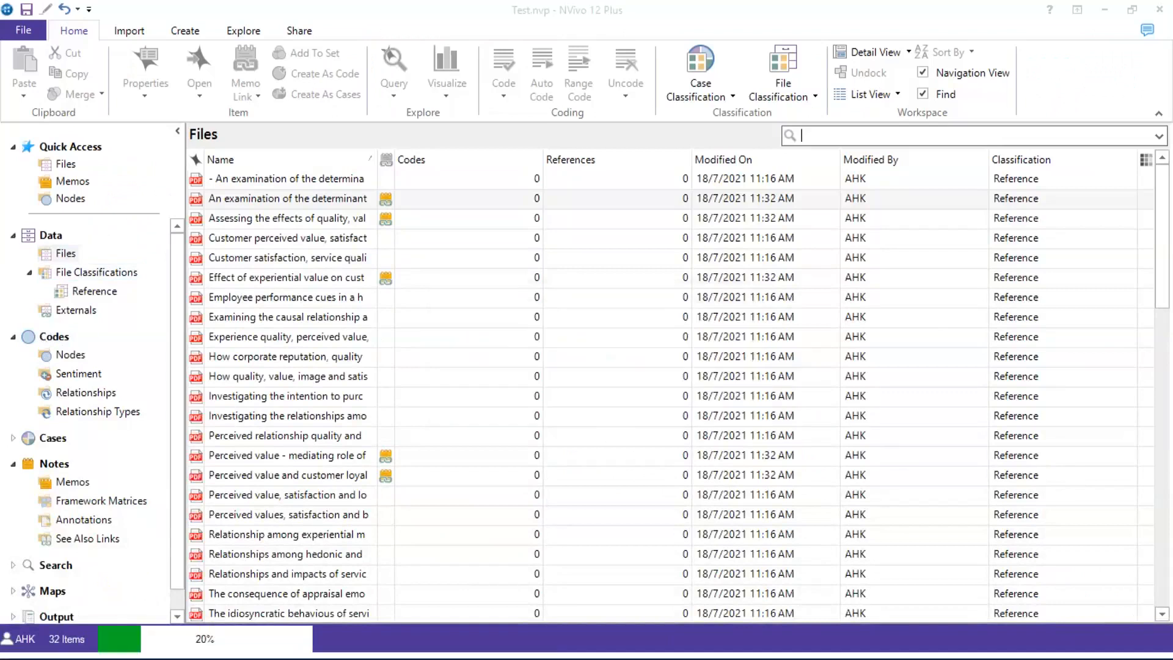
Collapse and re-expand Codes, then show the Test project's empty Nodes list
double_click(49, 346)
double_click(50, 347)
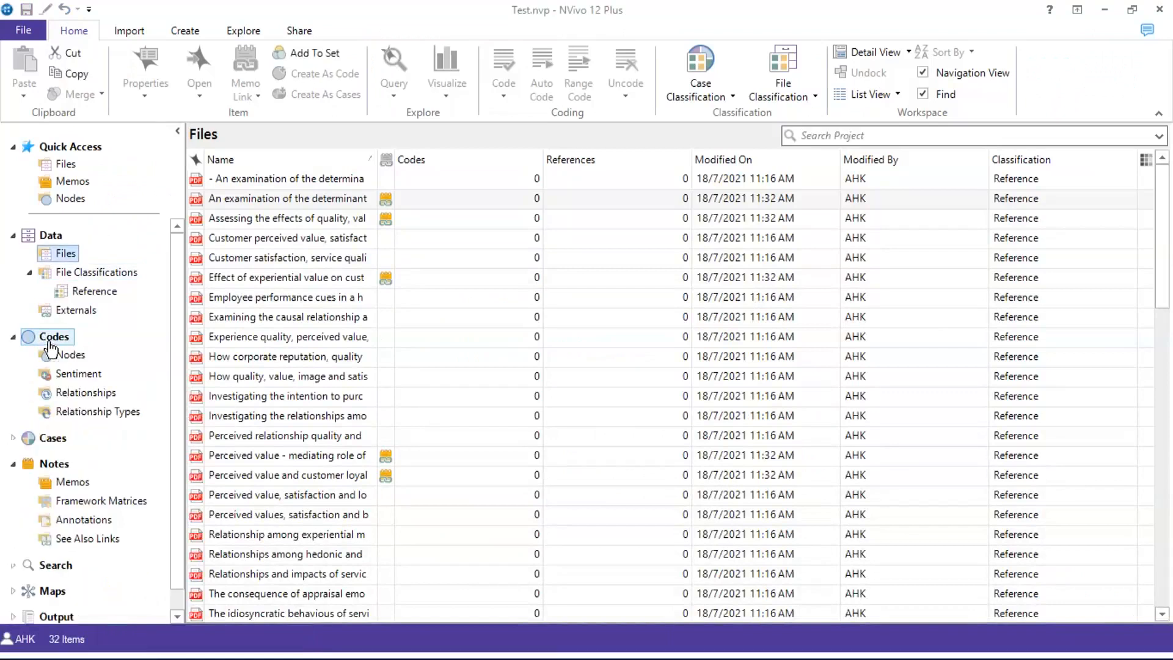
left_click(61, 356)
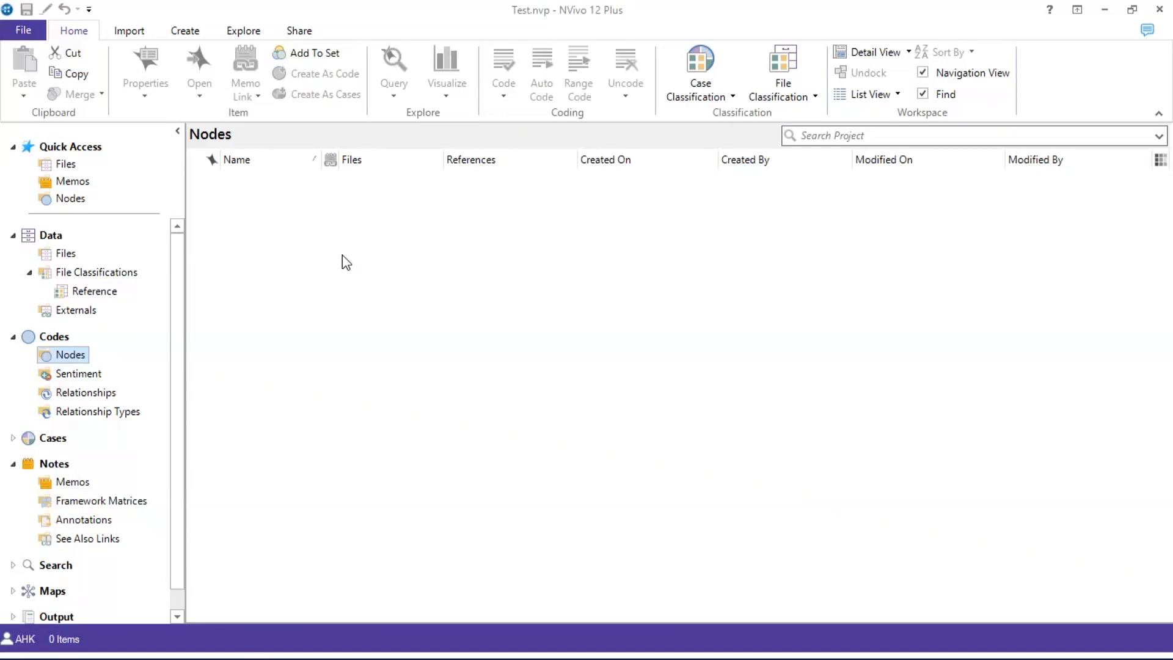
right_click(342, 255)
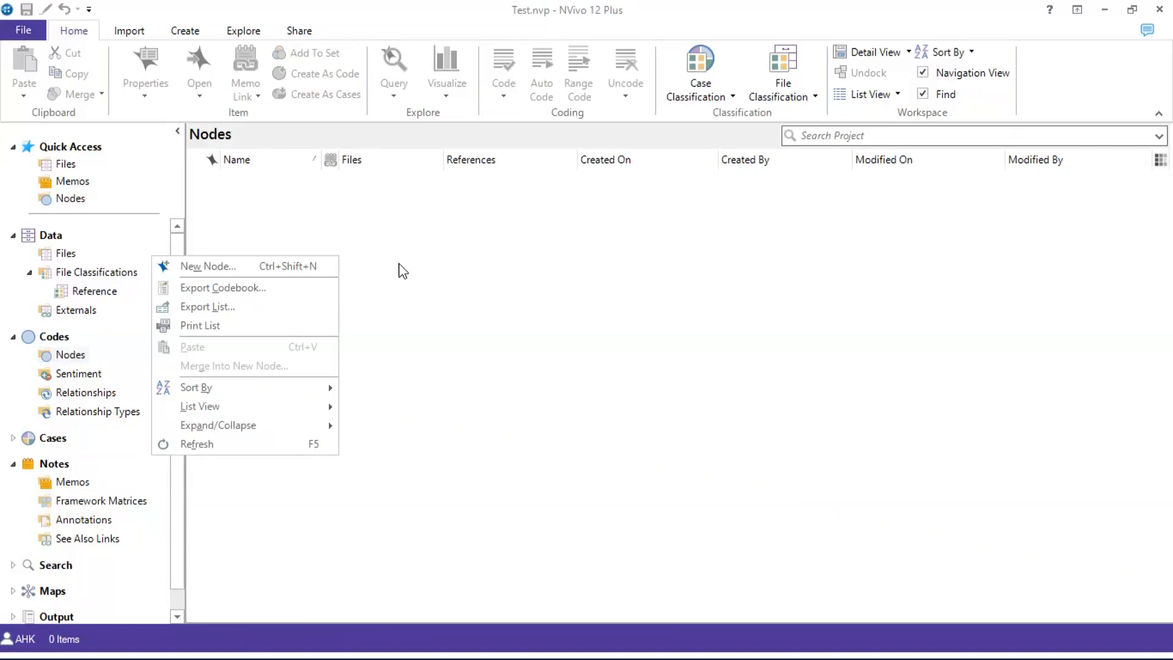
Create a new node named '01 - Definitions of Value'
left_click(321, 267)
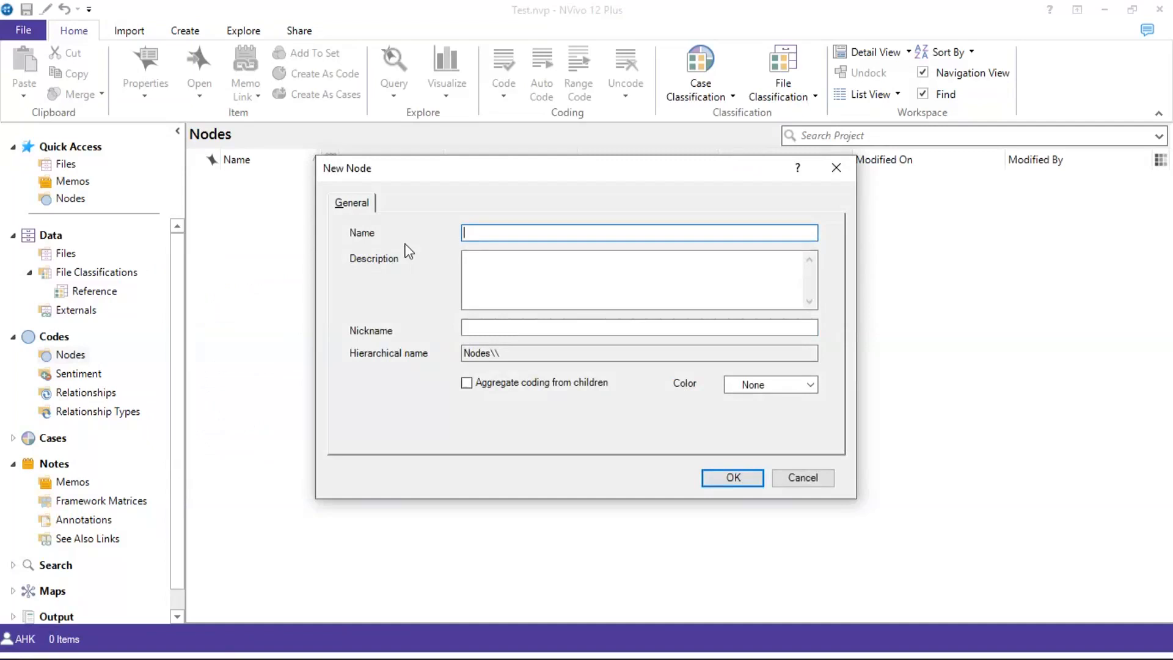
type("01 - Definitions of Value")
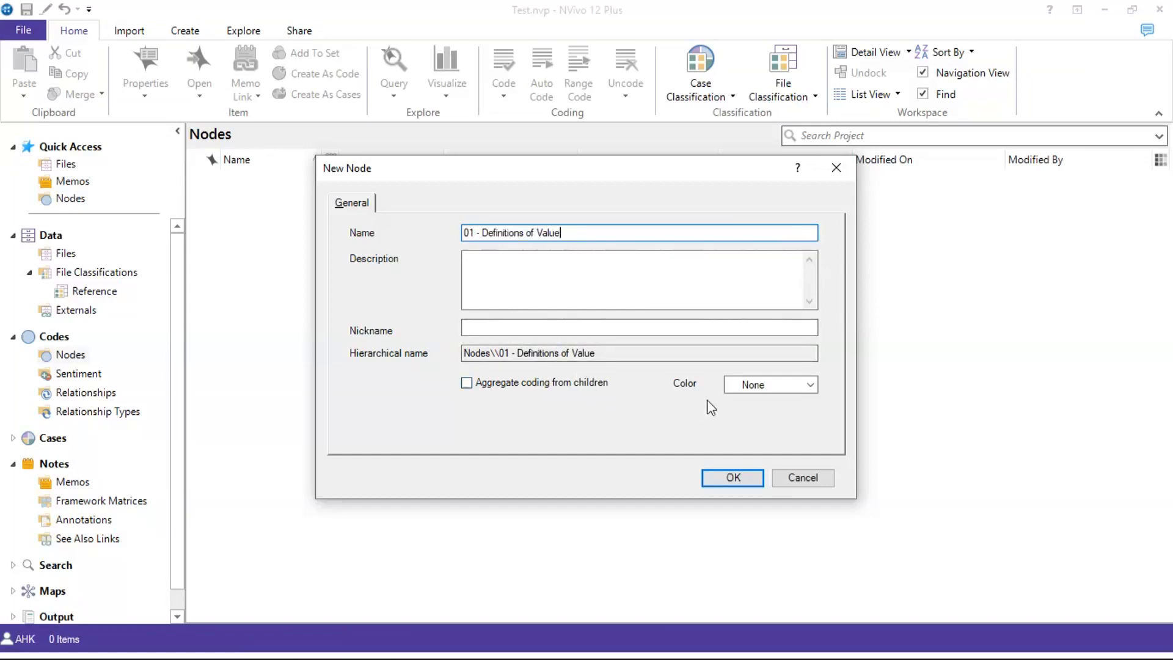
left_click(745, 479)
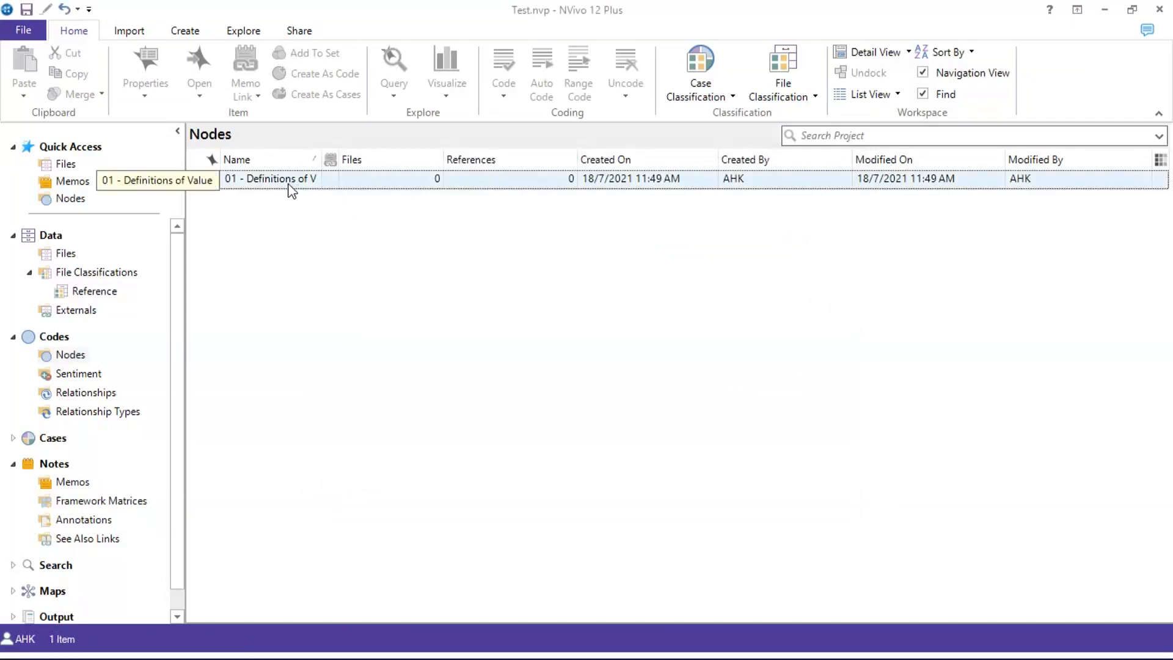
right_click(278, 245)
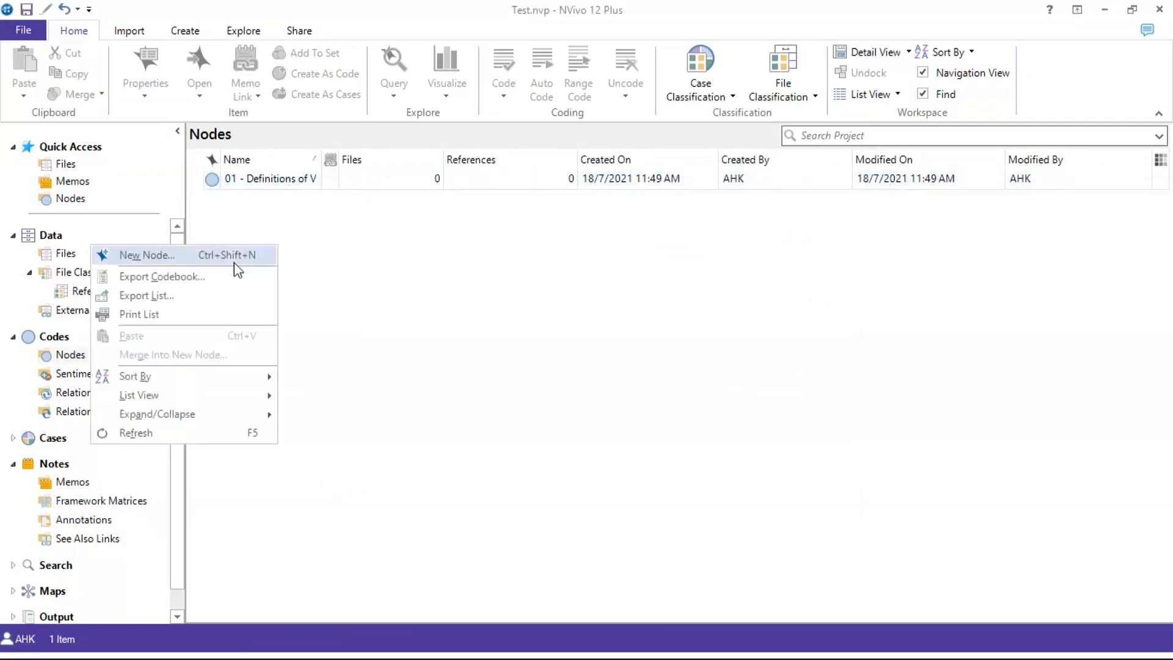
Create a second node named '02 - Attributes of Value'
left_click(234, 262)
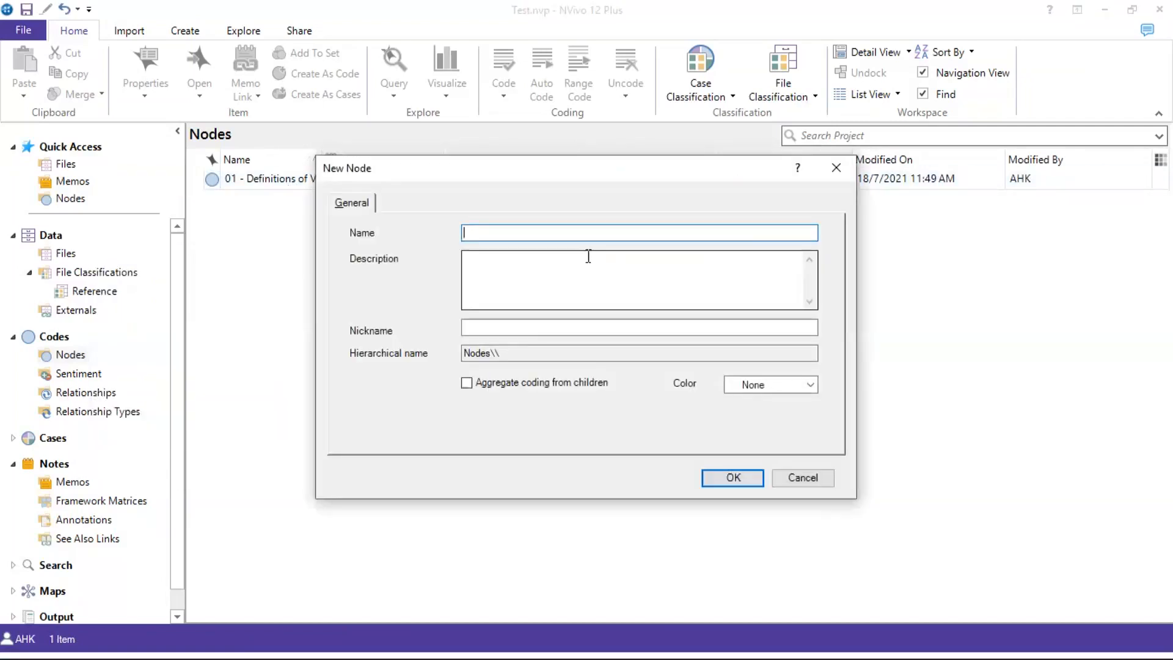
left_click(836, 168)
left_click(59, 357)
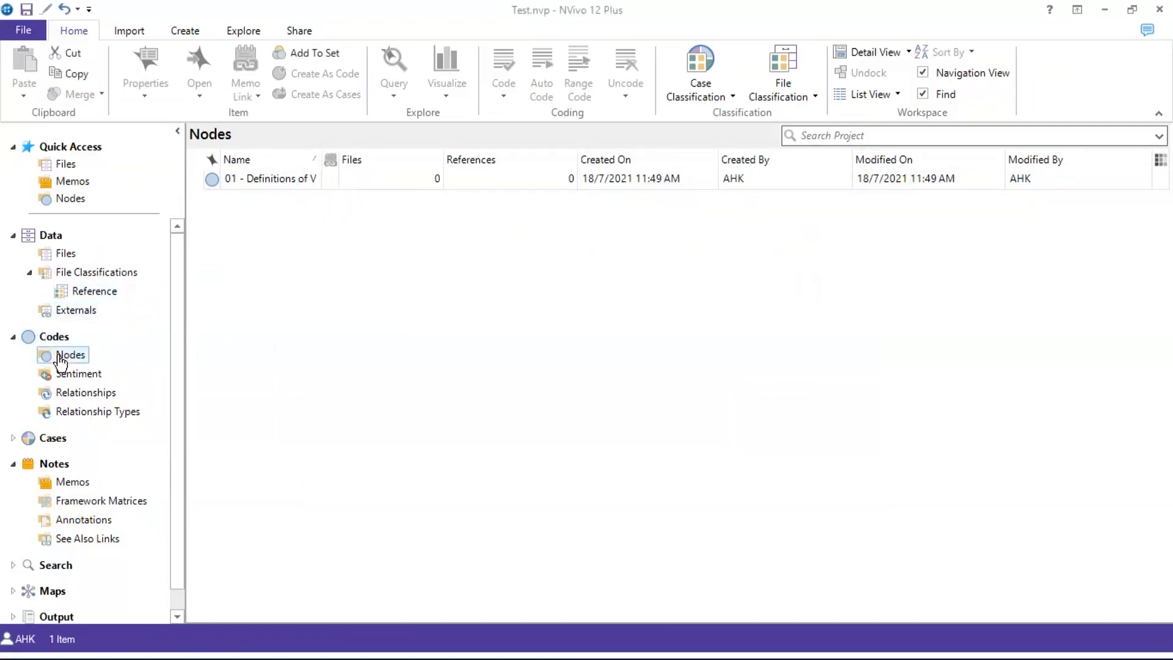
right_click(396, 283)
left_click(374, 291)
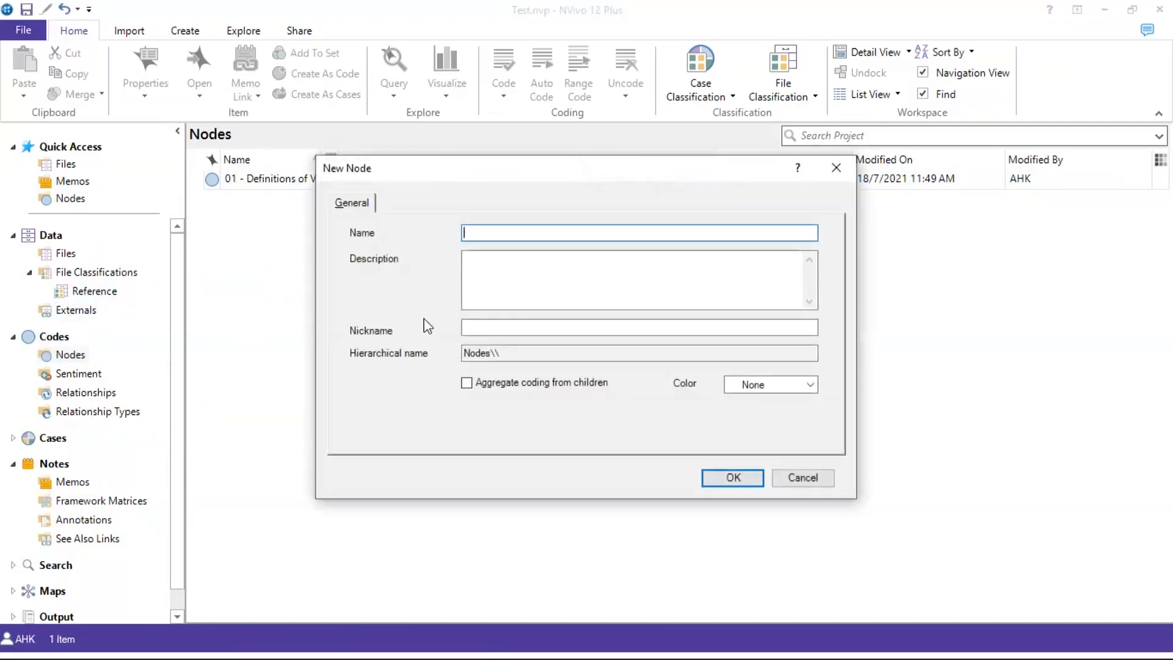
type("02 - ")
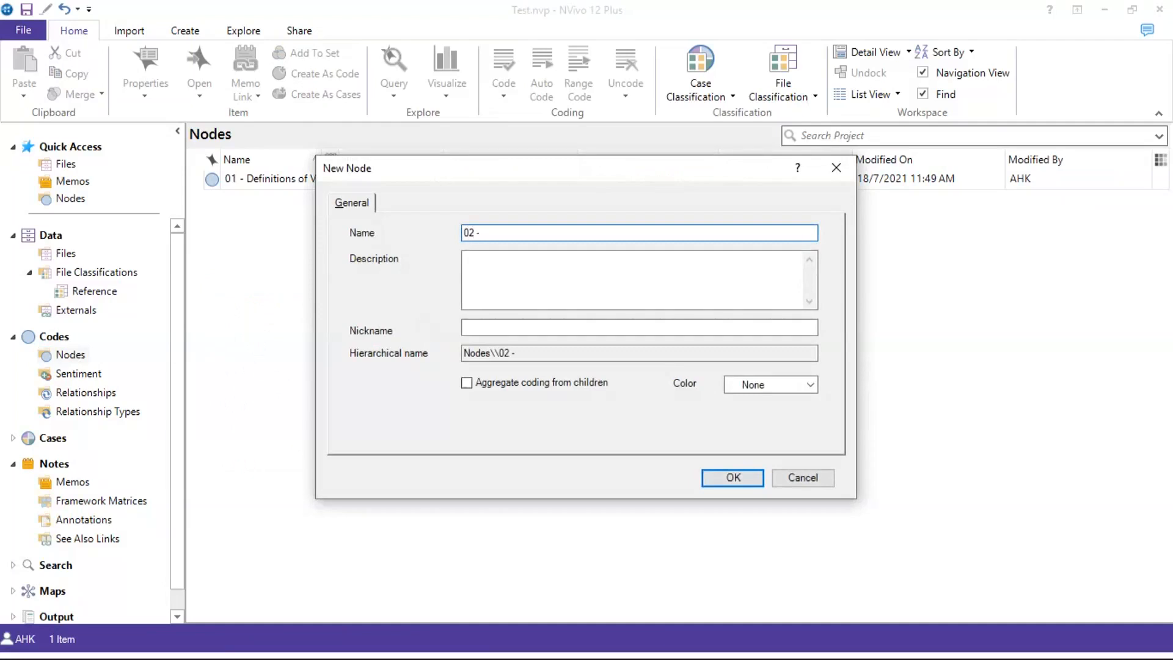
type("Attributes")
type("of Value")
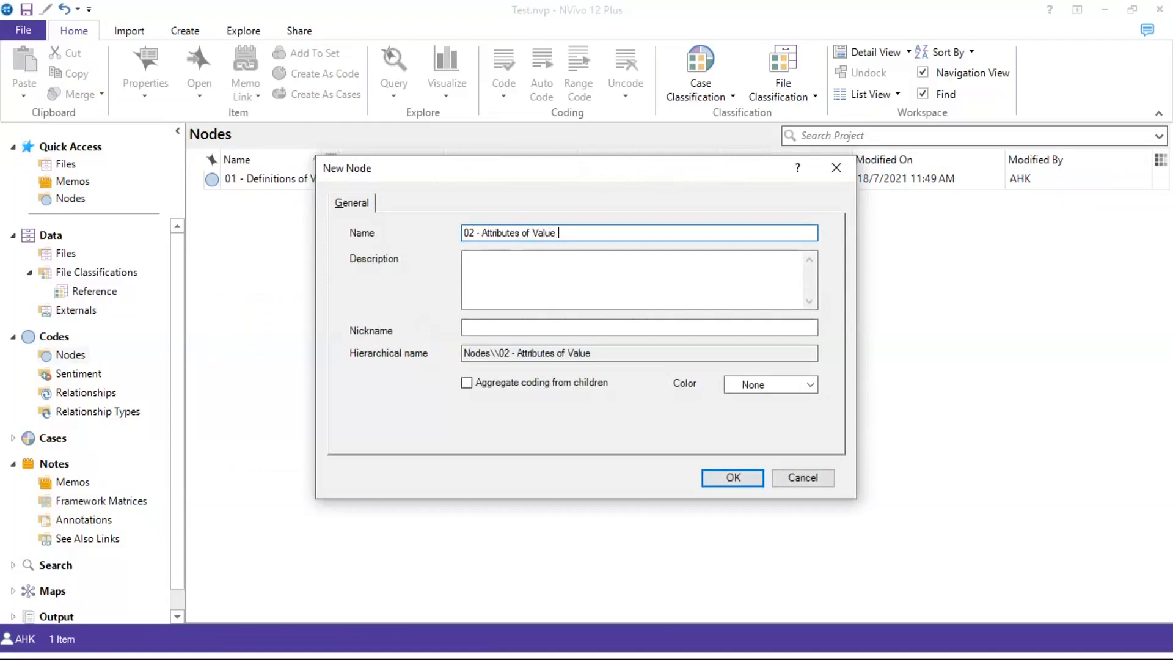
left_click(729, 481)
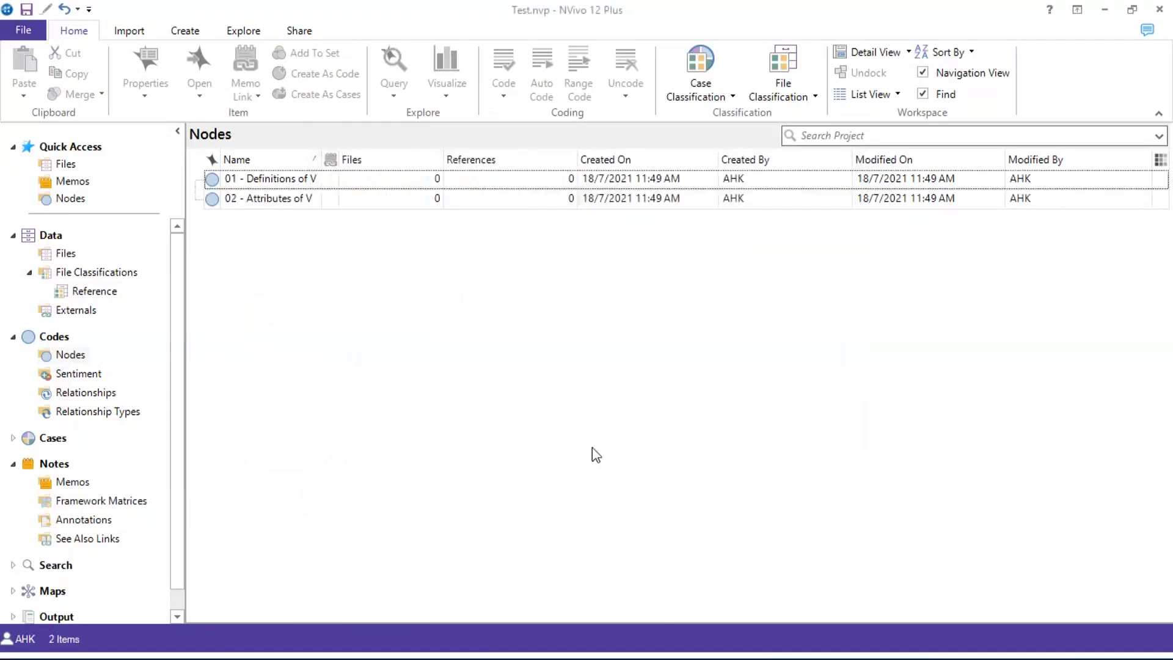
Create a third node, '03 - Theories of Value', and select it
right_click(424, 344)
left_click(401, 350)
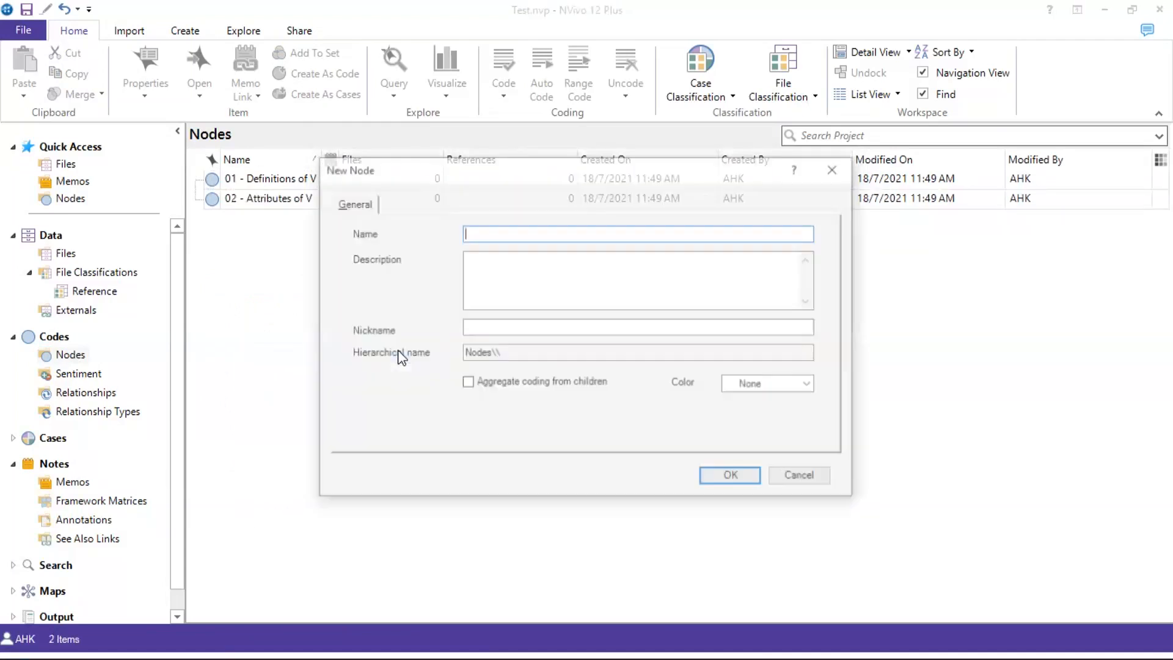
type("03 - Theories of Value")
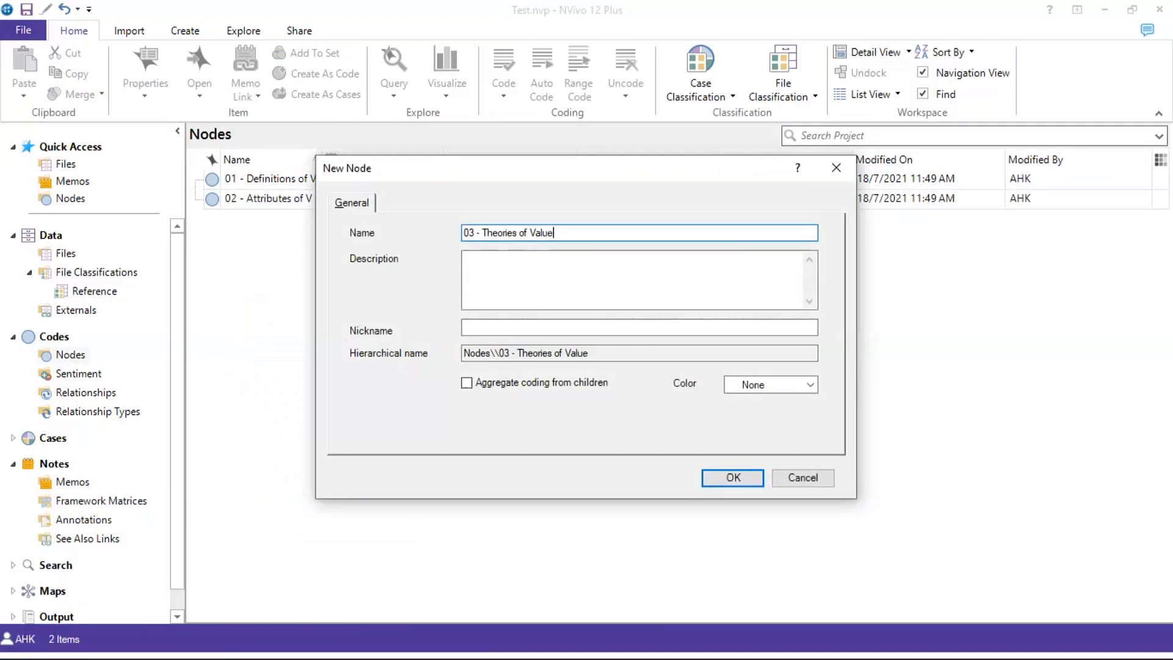
left_click(734, 477)
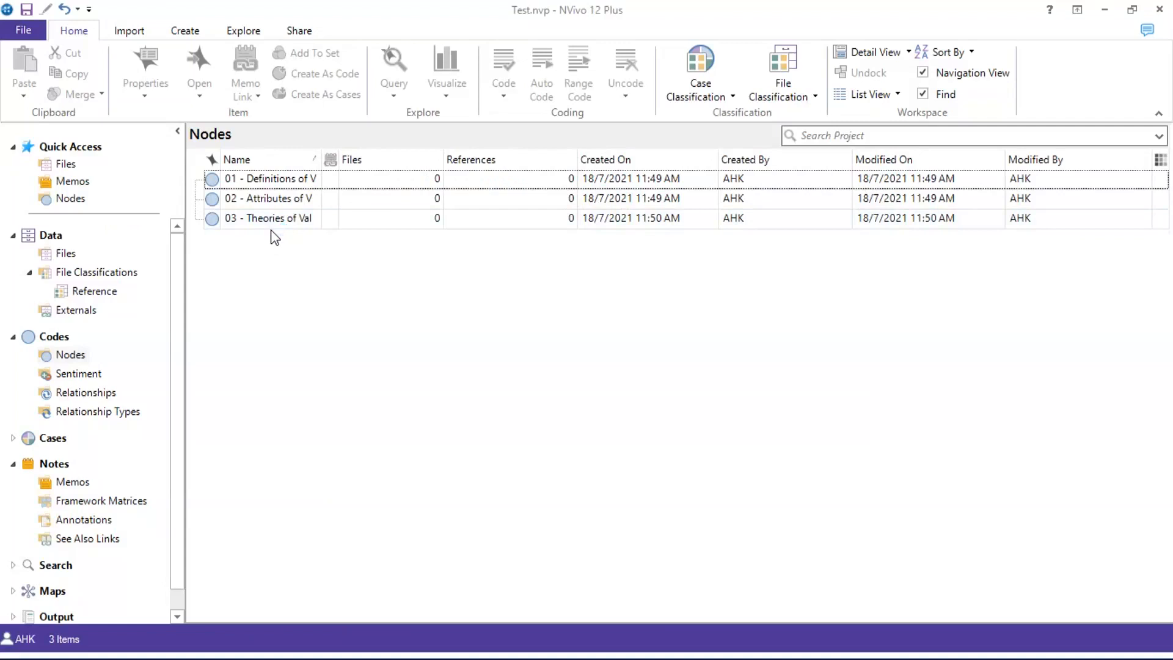
left_click(257, 223)
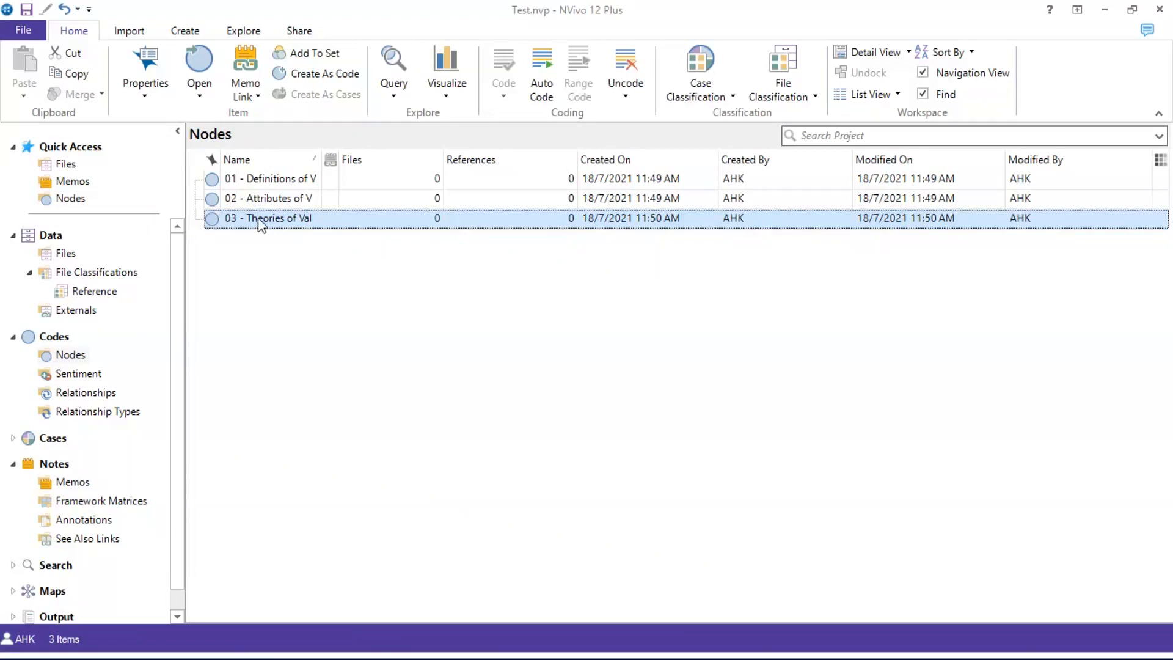
Back out of an accidental rename and reselect the 03 - Theories of Value node
right_click(258, 219)
left_click(477, 381)
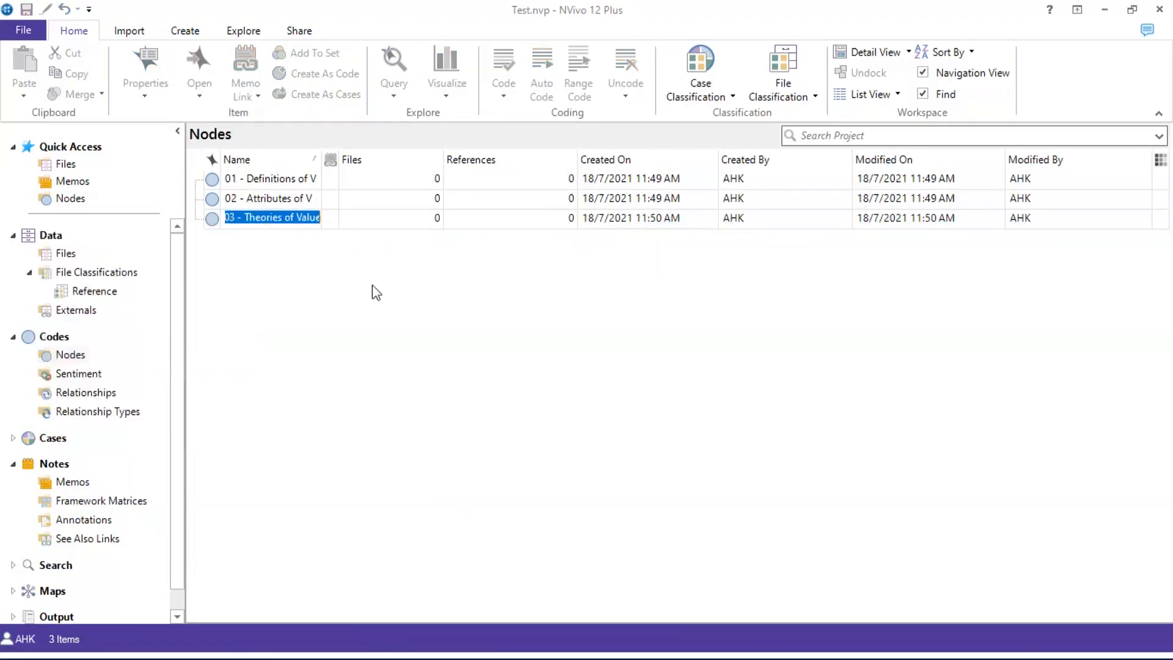
right_click(317, 265)
left_click(280, 223)
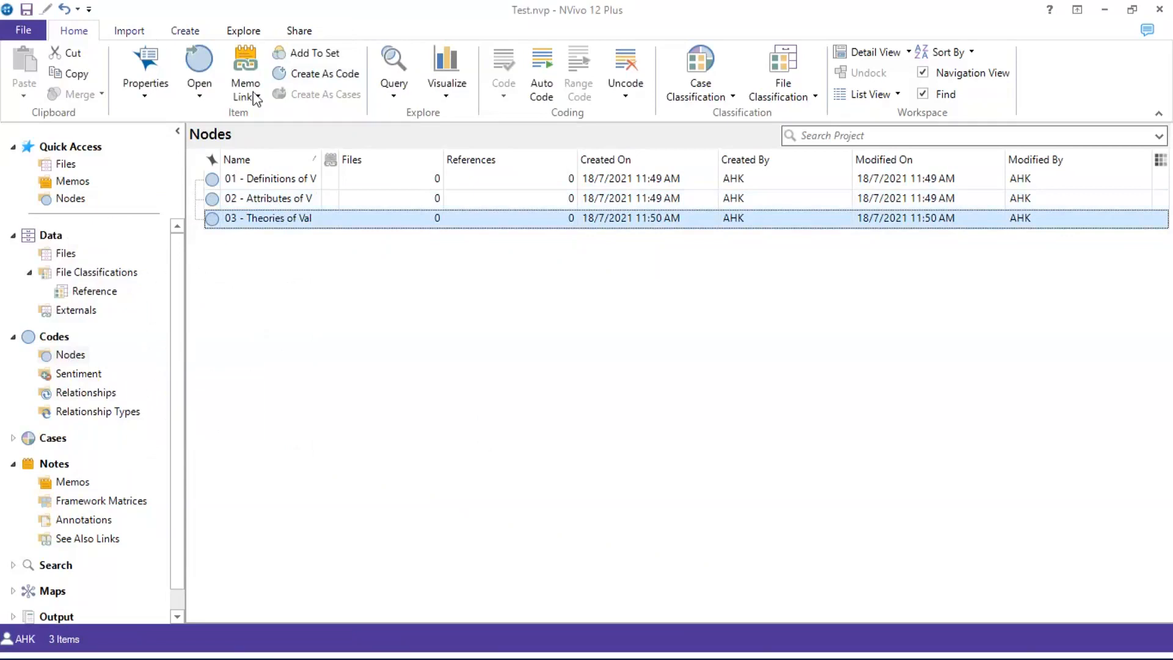
right_click(296, 218)
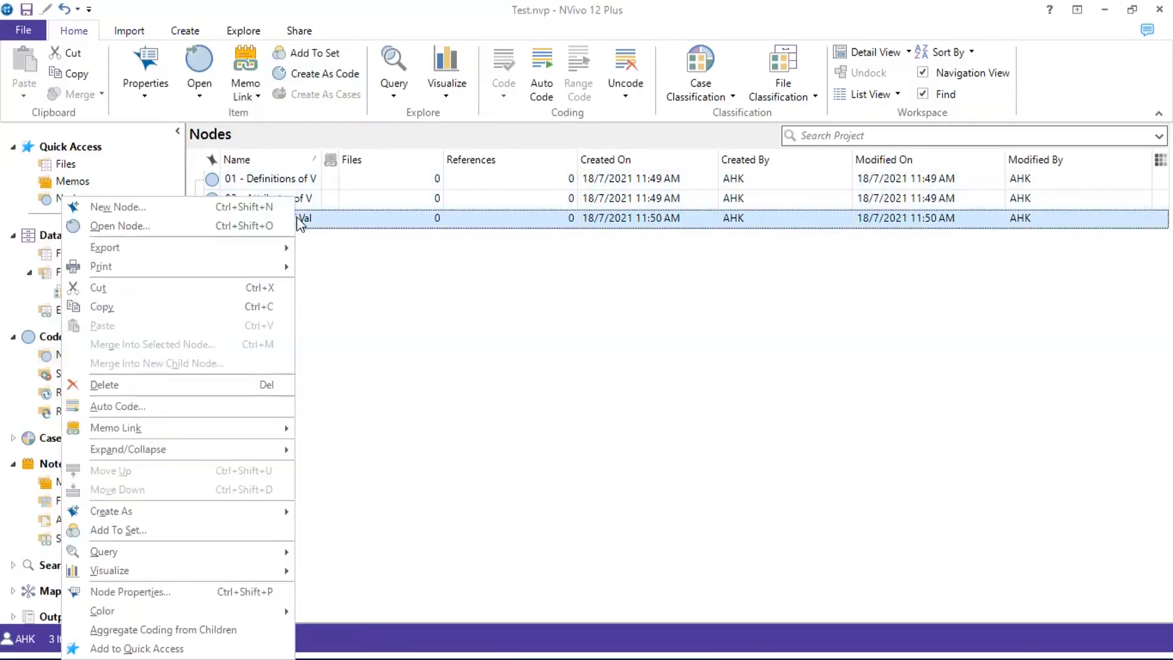
left_click(57, 358)
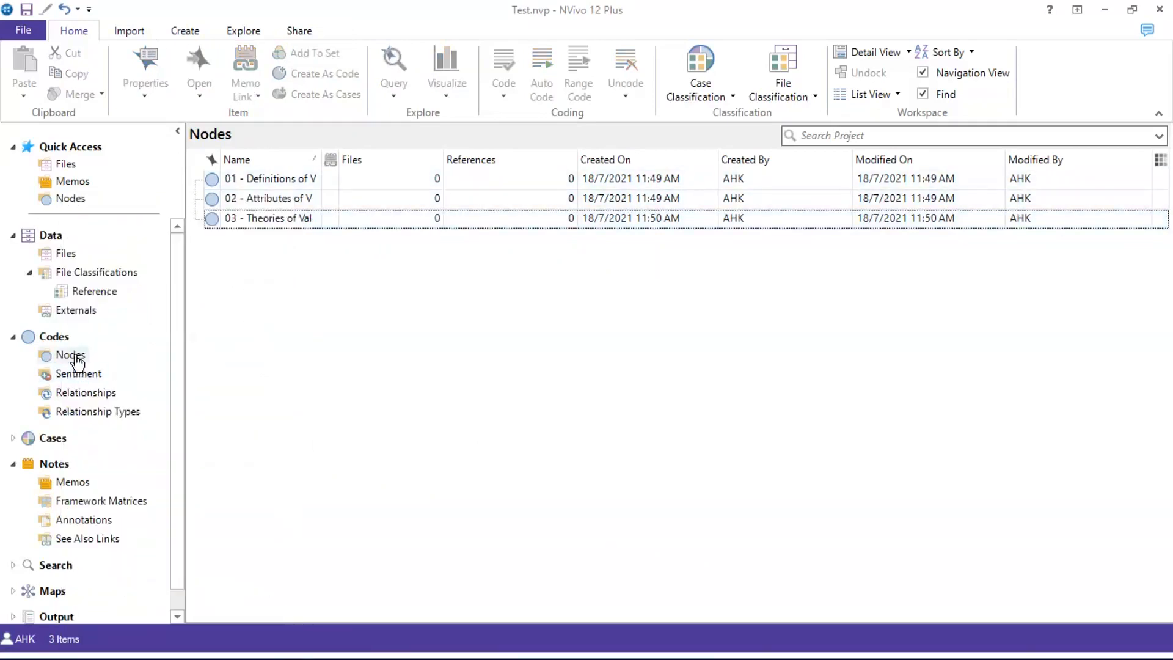
Add a 'Uni-dimensional' child node under 03 - Theories of Value, fixing the typo
right_click(292, 227)
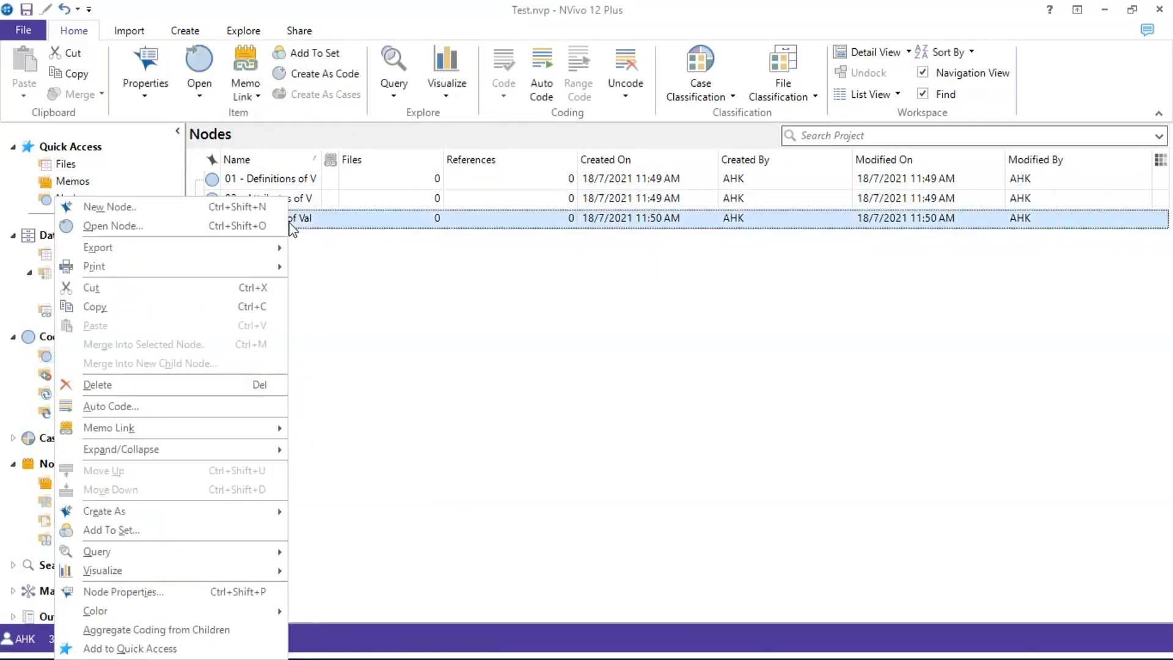
left_click(185, 207)
type("Uni-dimenasion")
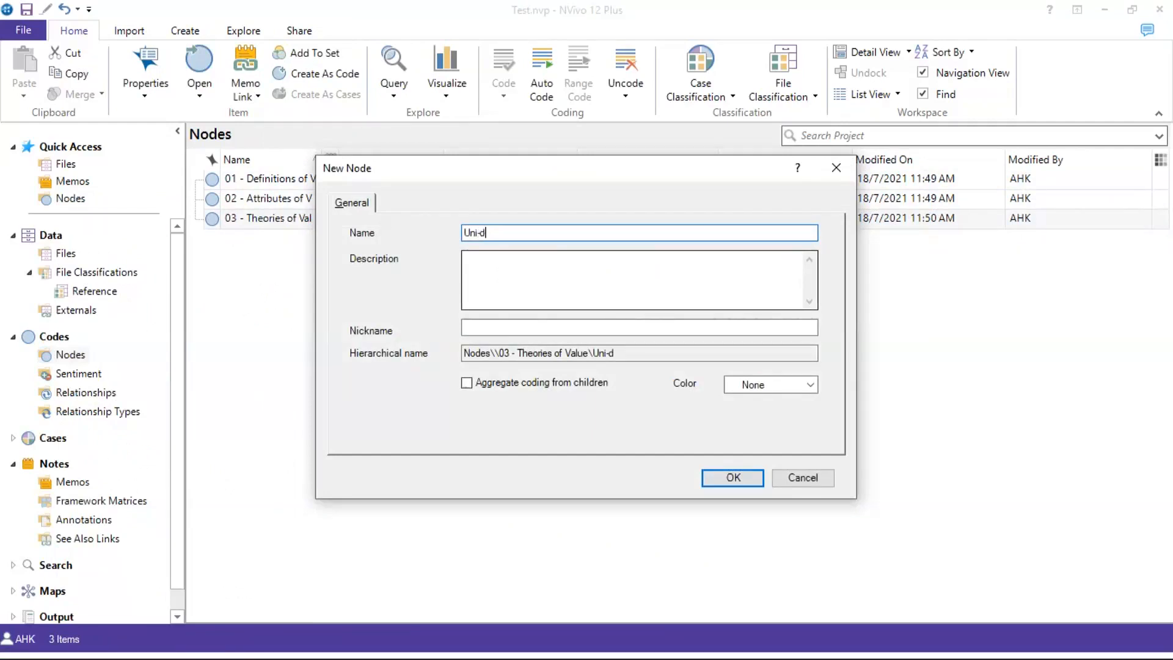
key("BackSpace")
key("BackSpace")
key("BackSpace")
type("ional")
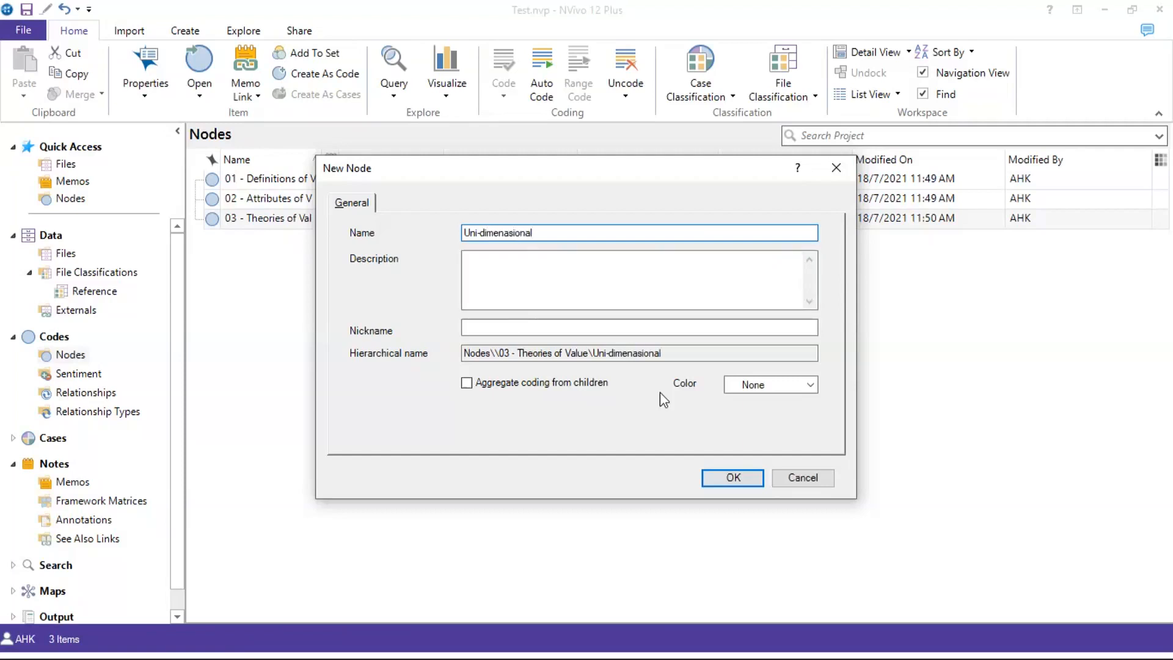
left_click(723, 480)
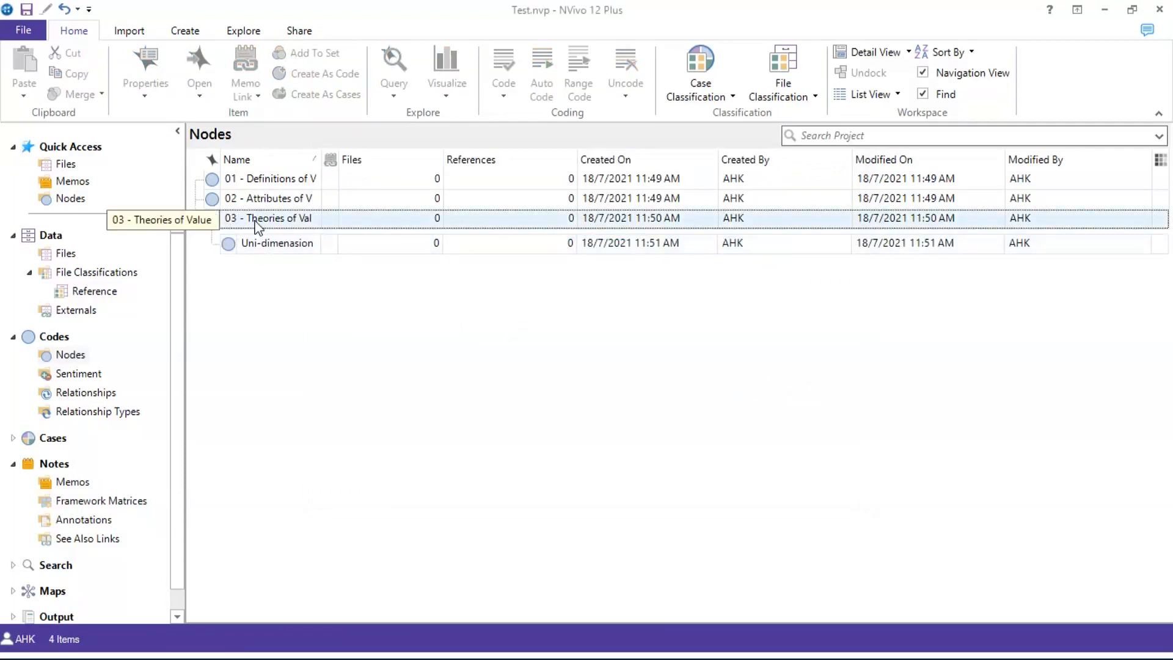
Add a 'Multi-dimensional' child node under 03 - Theories of Value
right_click(257, 227)
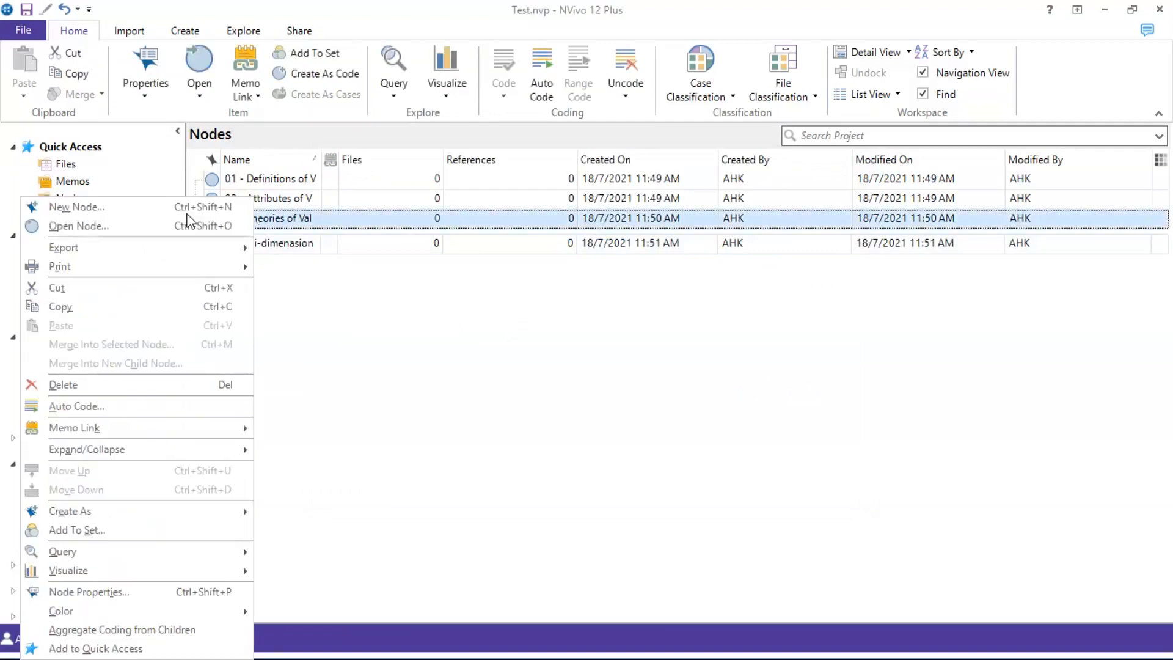
left_click(186, 211)
type("Multi")
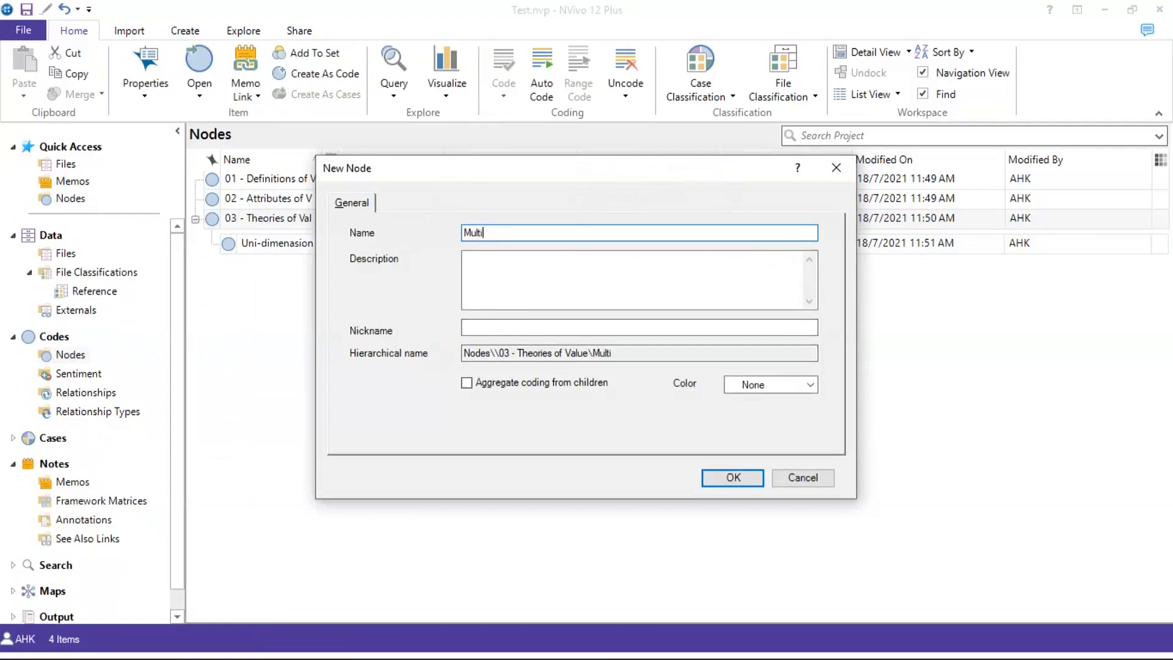
type("-dimensional")
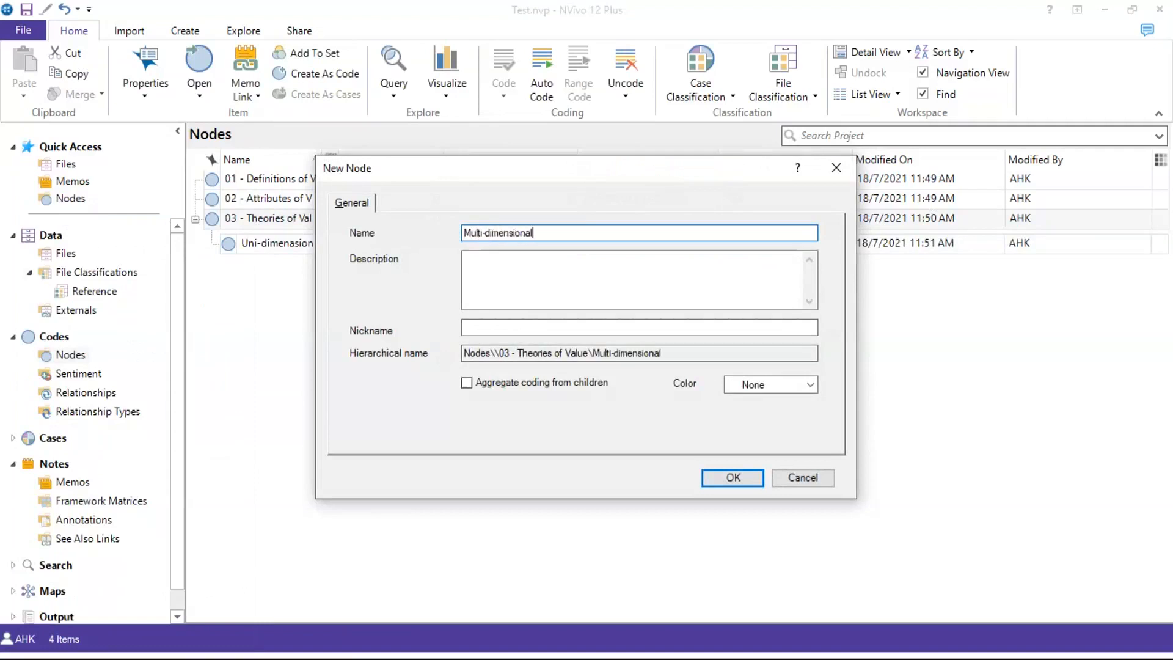
left_click(733, 478)
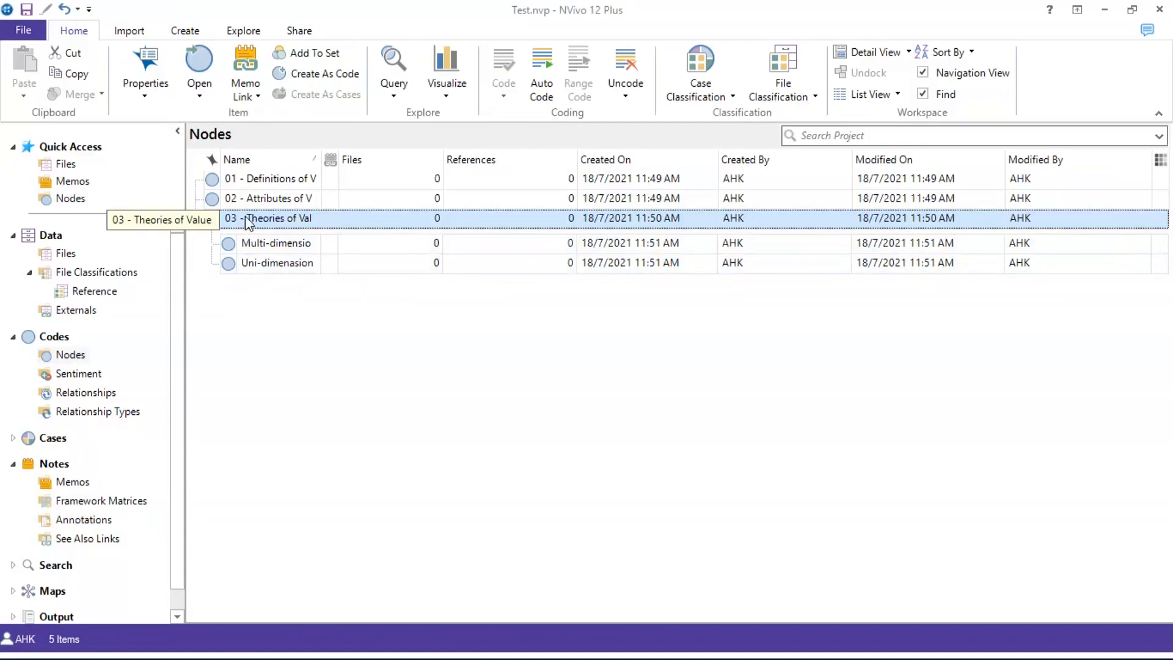
left_click(254, 357)
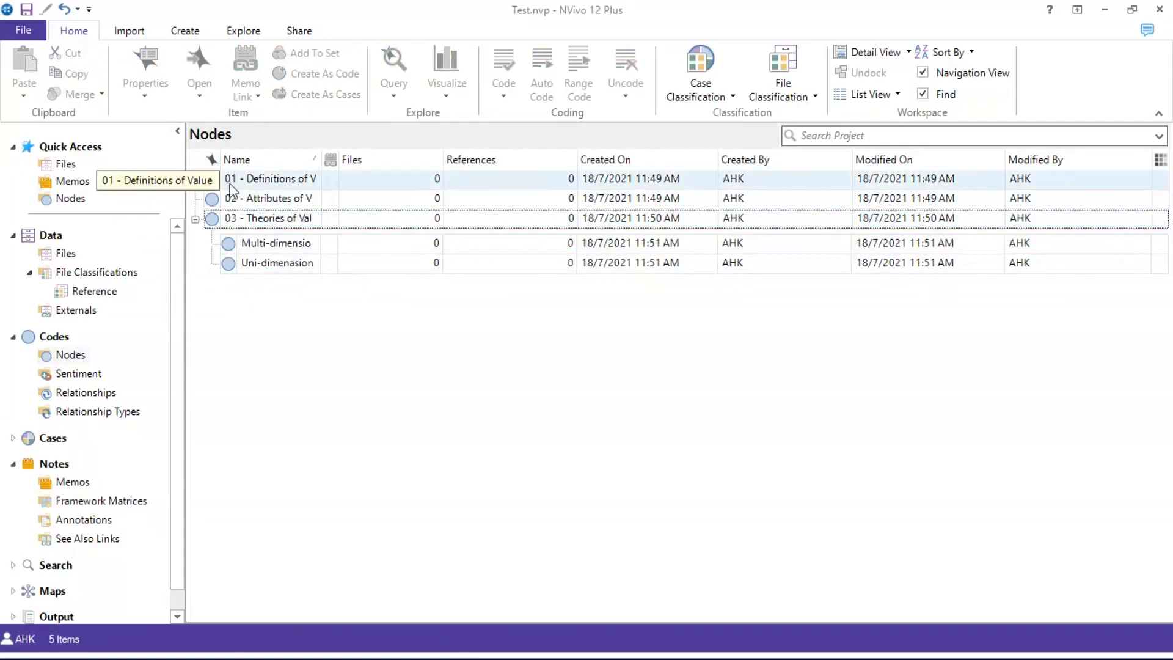
Cut '01 - Definitions of Value' and paste it under '03 - Theories of Value'
left_click(247, 183)
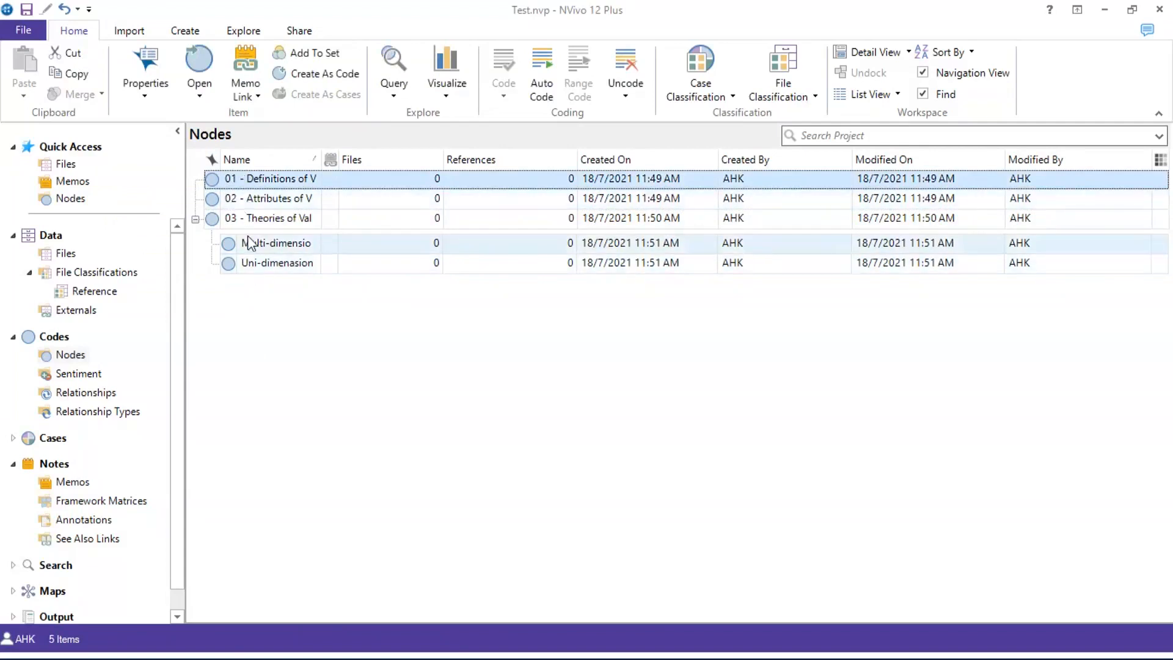
right_click(252, 182)
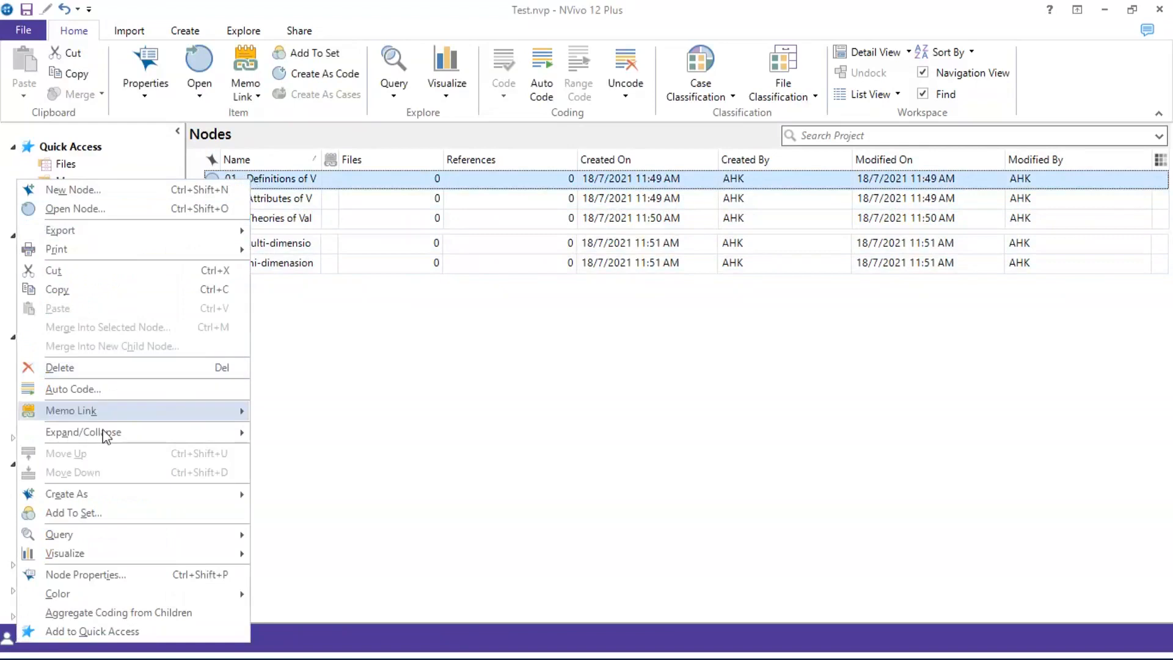
left_click(104, 272)
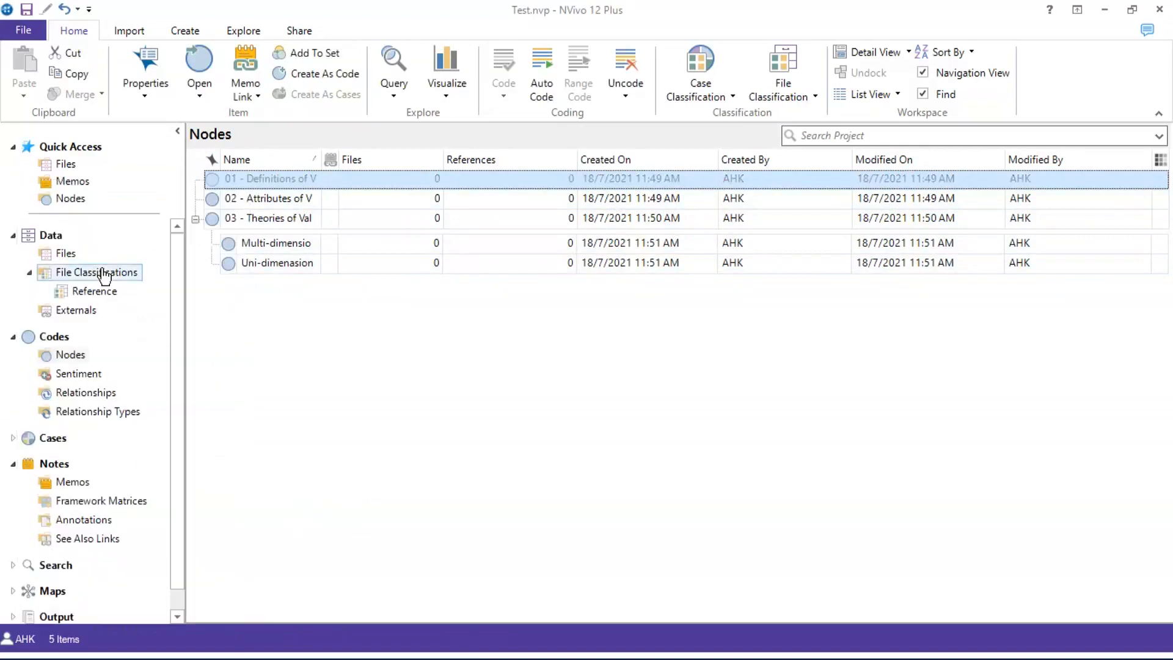
left_click(243, 220)
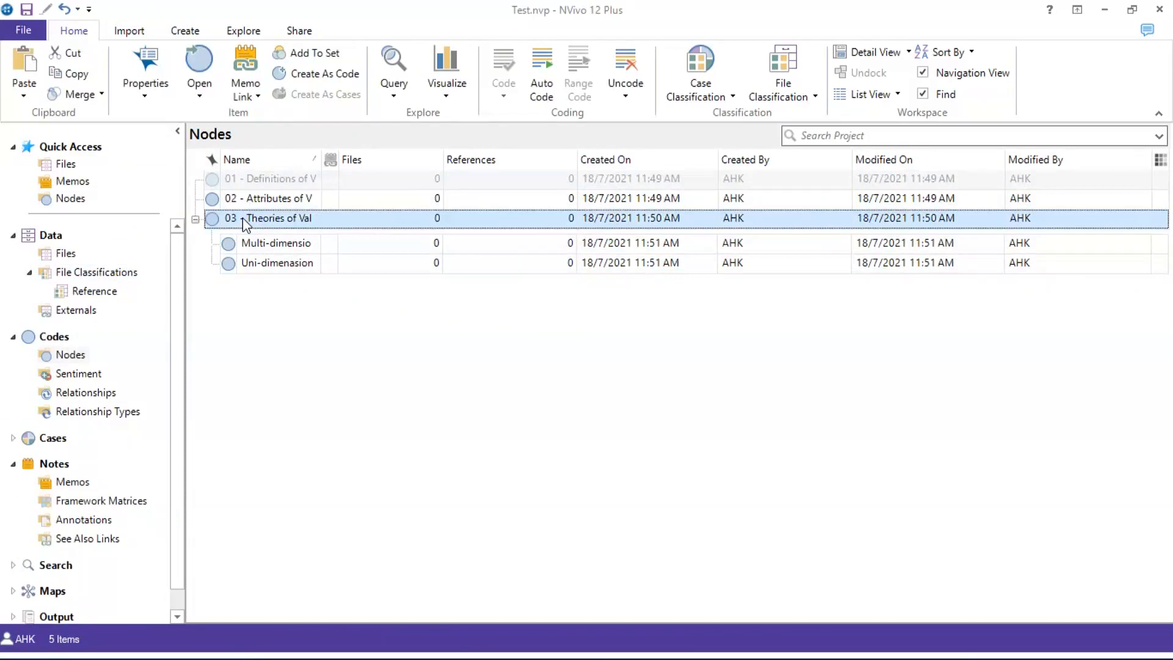
right_click(245, 223)
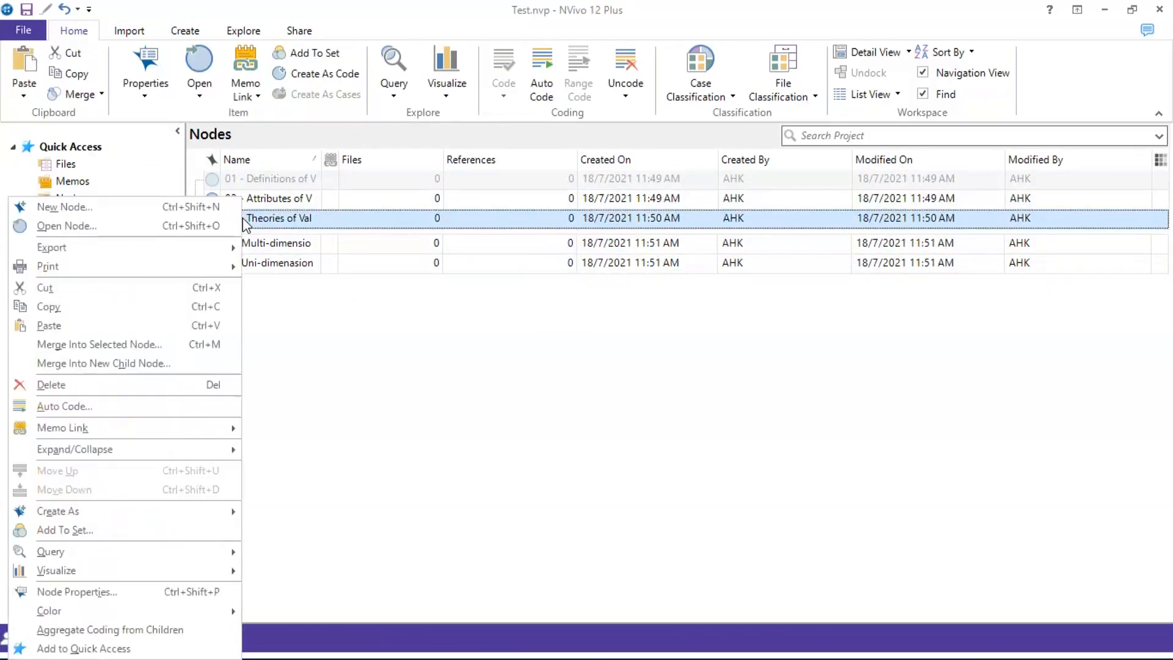
left_click(105, 328)
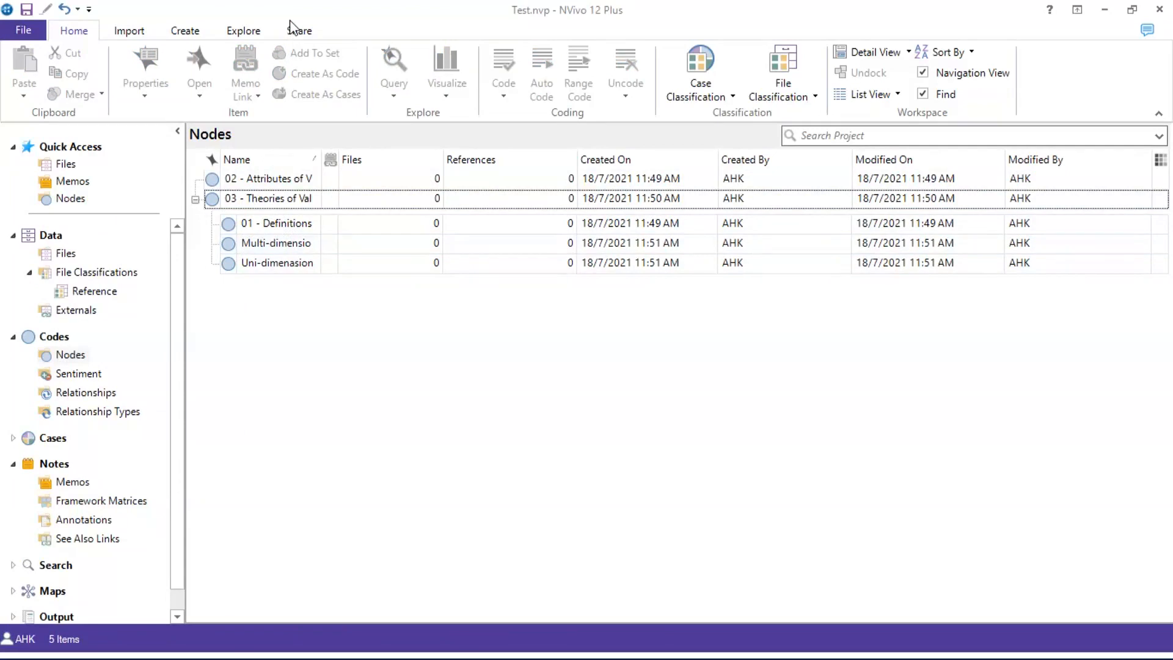
Close the Test project from the File menu, saving its changes
left_click(22, 30)
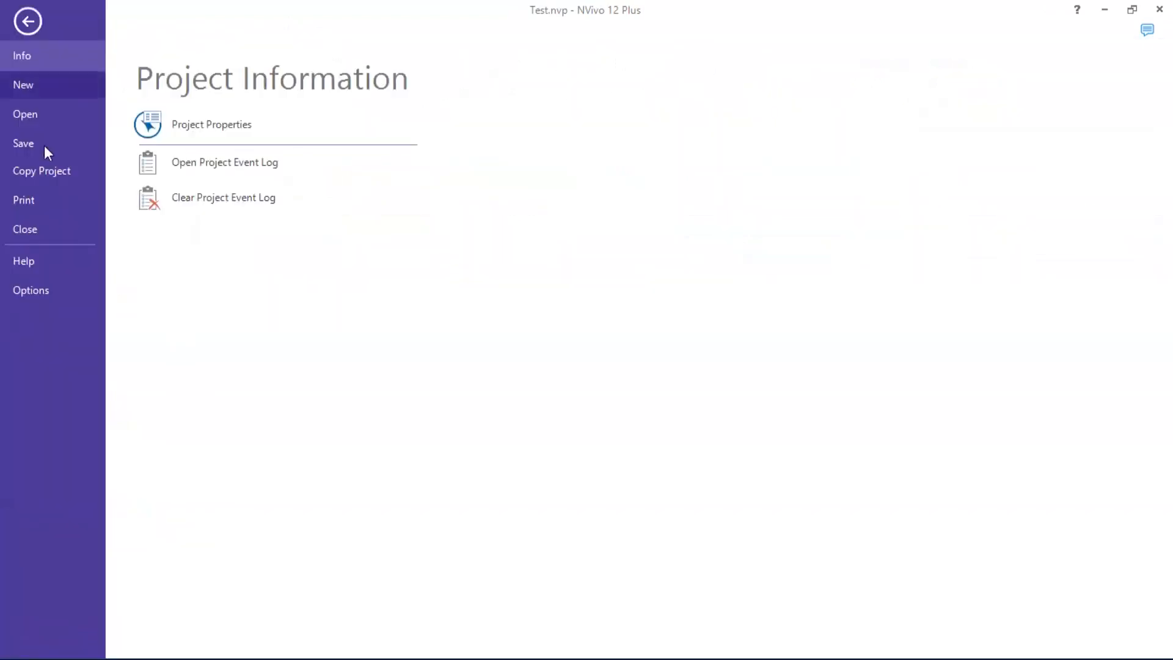
left_click(33, 226)
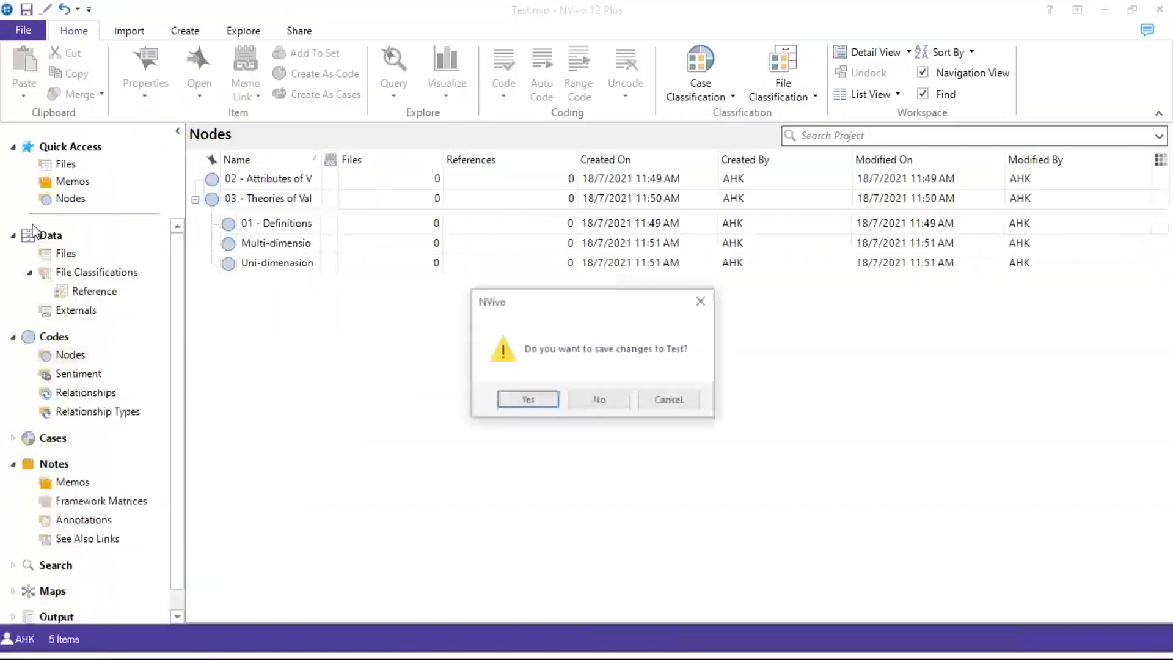
left_click(545, 402)
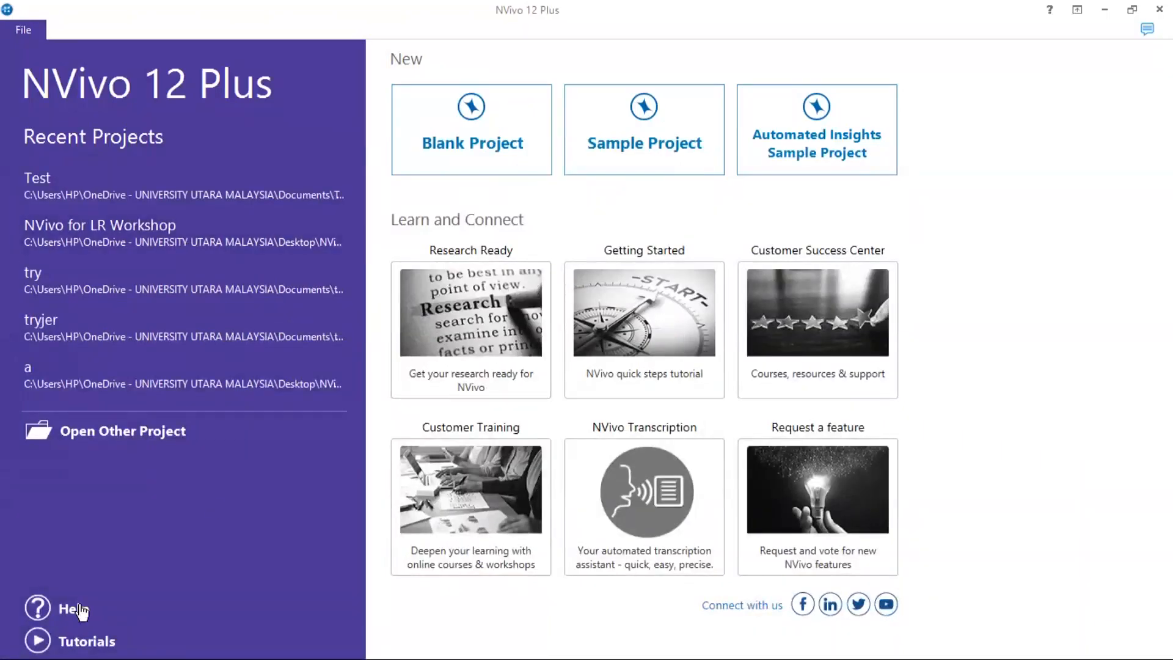
Open the 'NVivo for LR Workshop - coded' project from Desktop > NVivo for LR
left_click(144, 434)
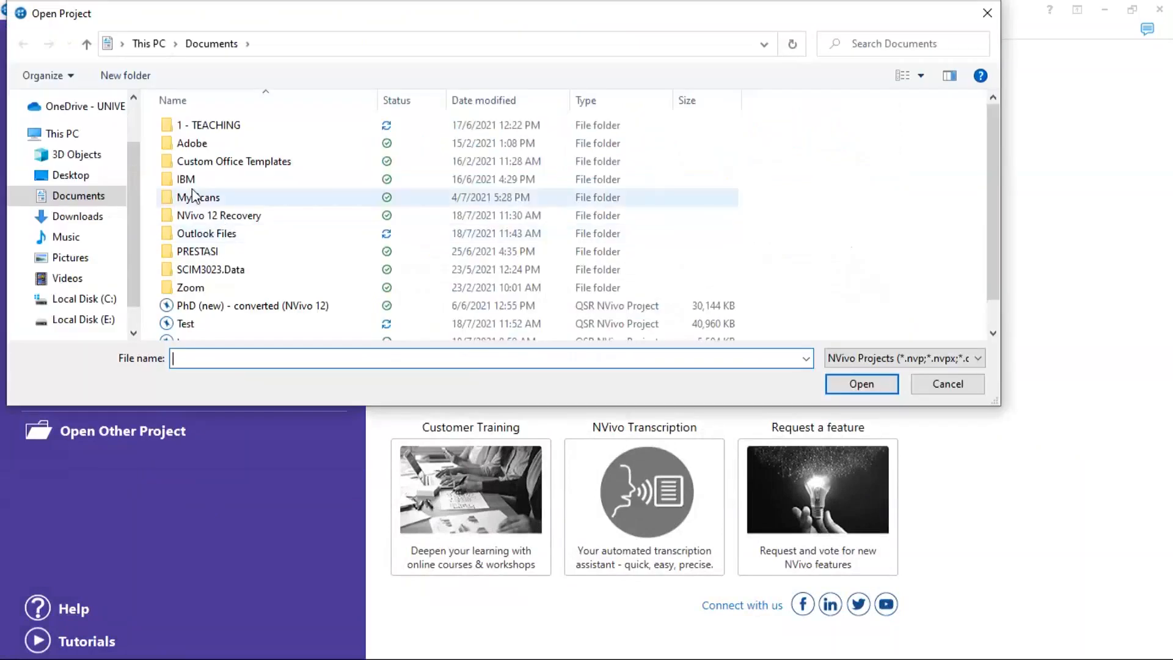
left_click(68, 176)
double_click(209, 162)
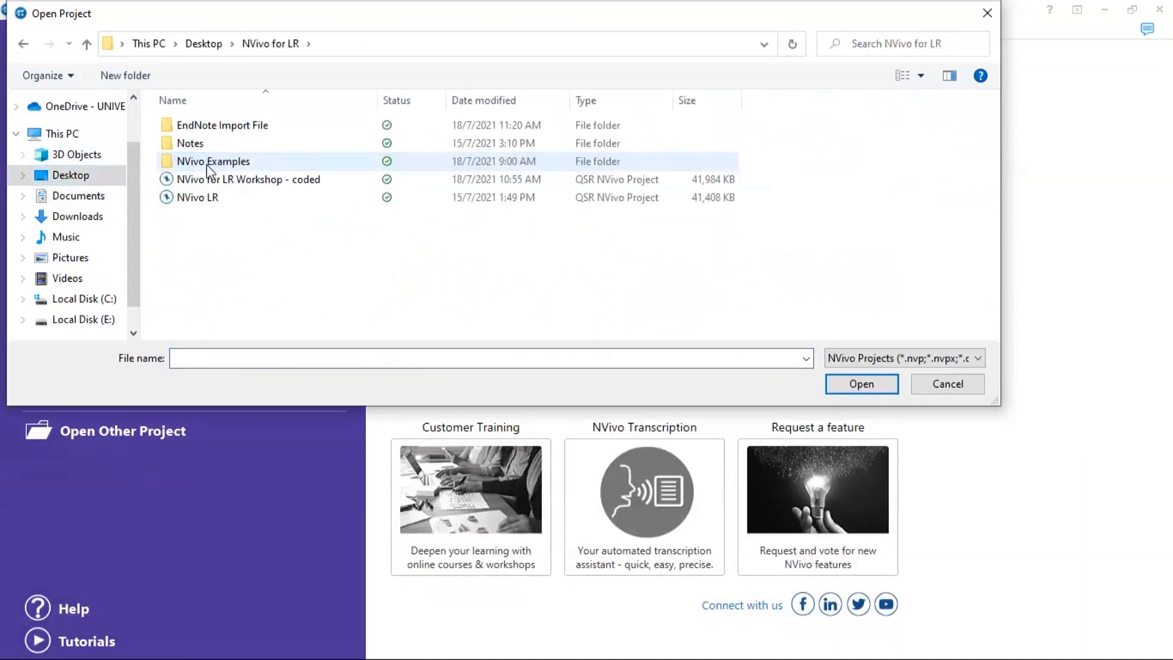
left_click(264, 183)
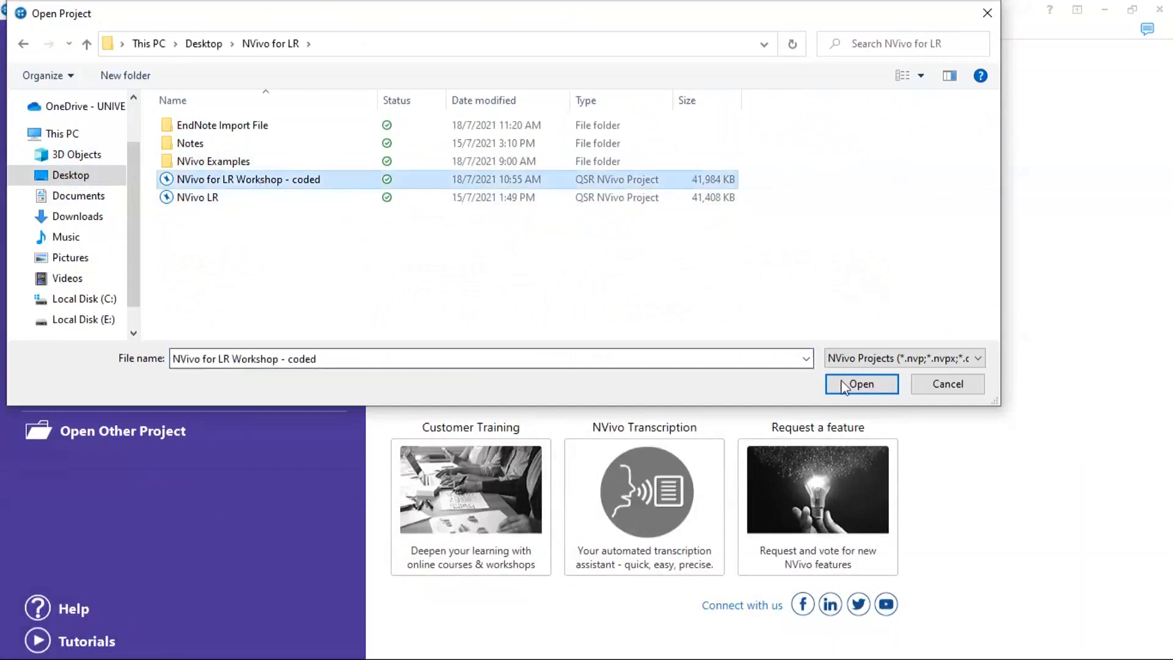
left_click(862, 384)
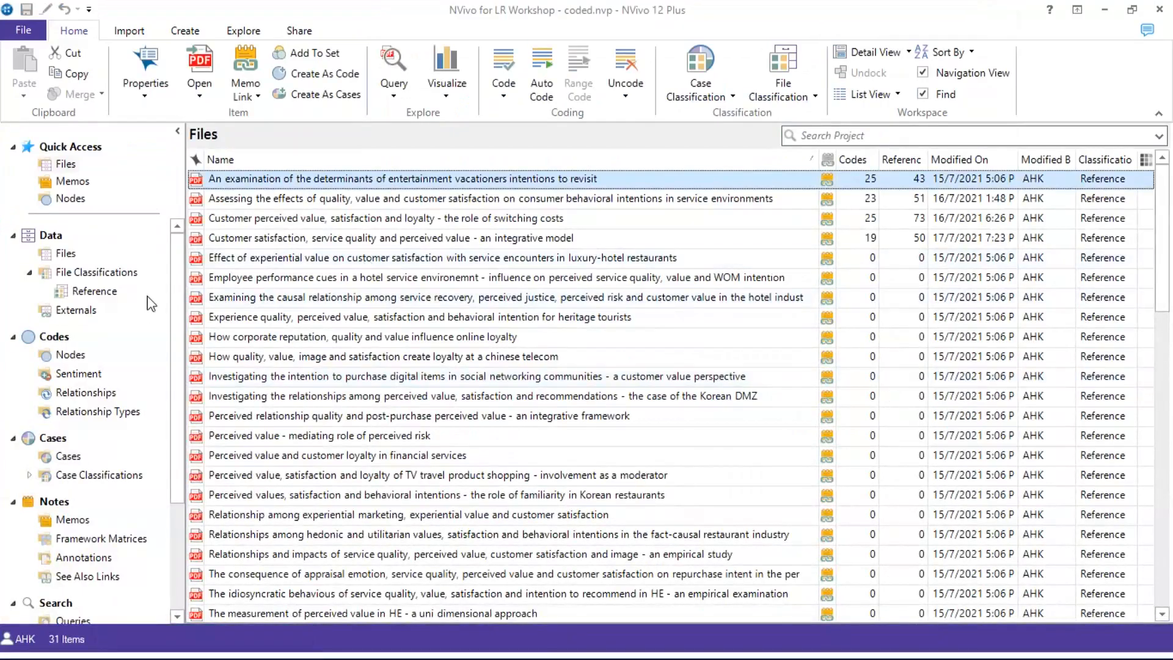
Check Nodes, return to Files, and select the luxury-hotel restaurants experiential value article
left_click(74, 356)
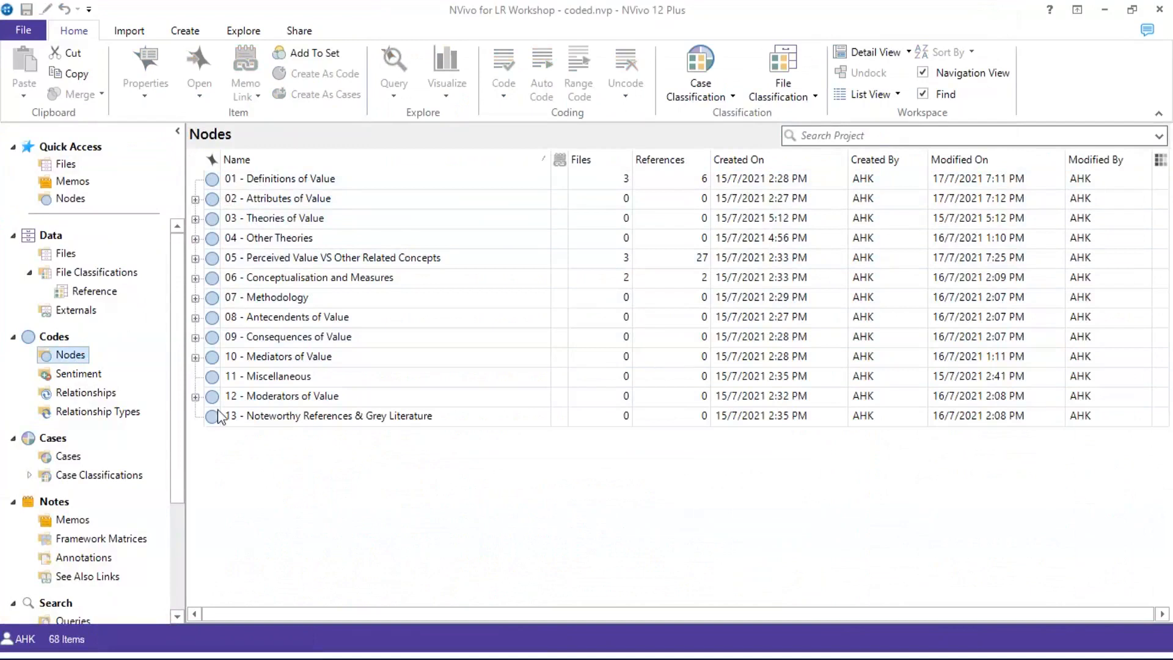
left_click(44, 249)
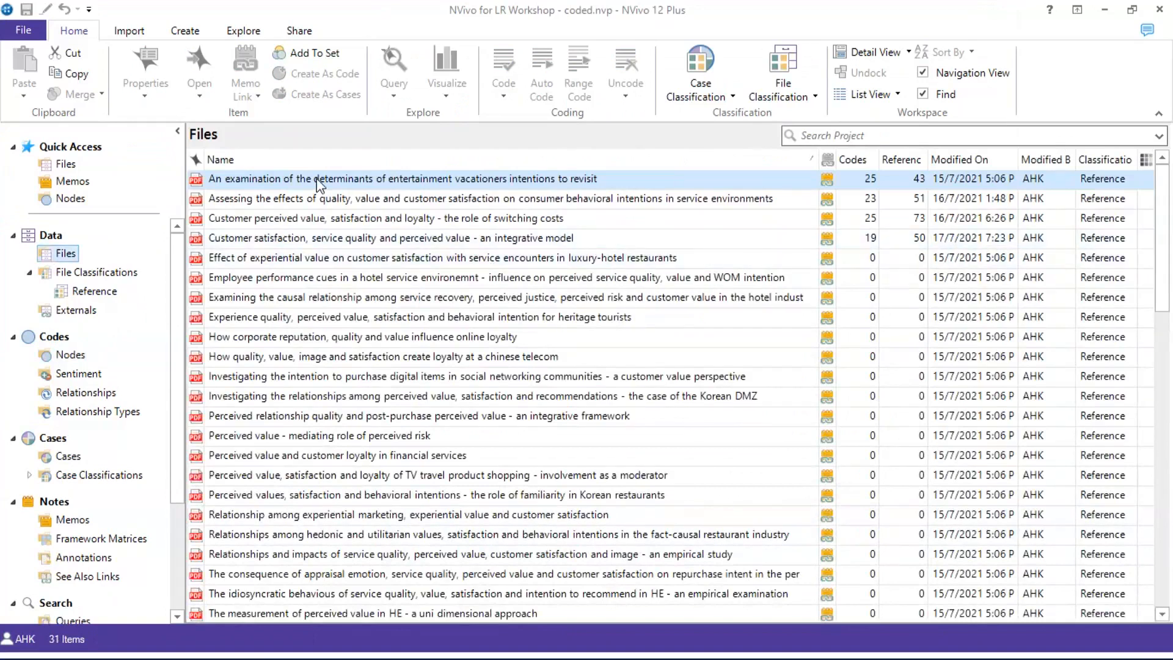
scroll(349, 336, "down", 8)
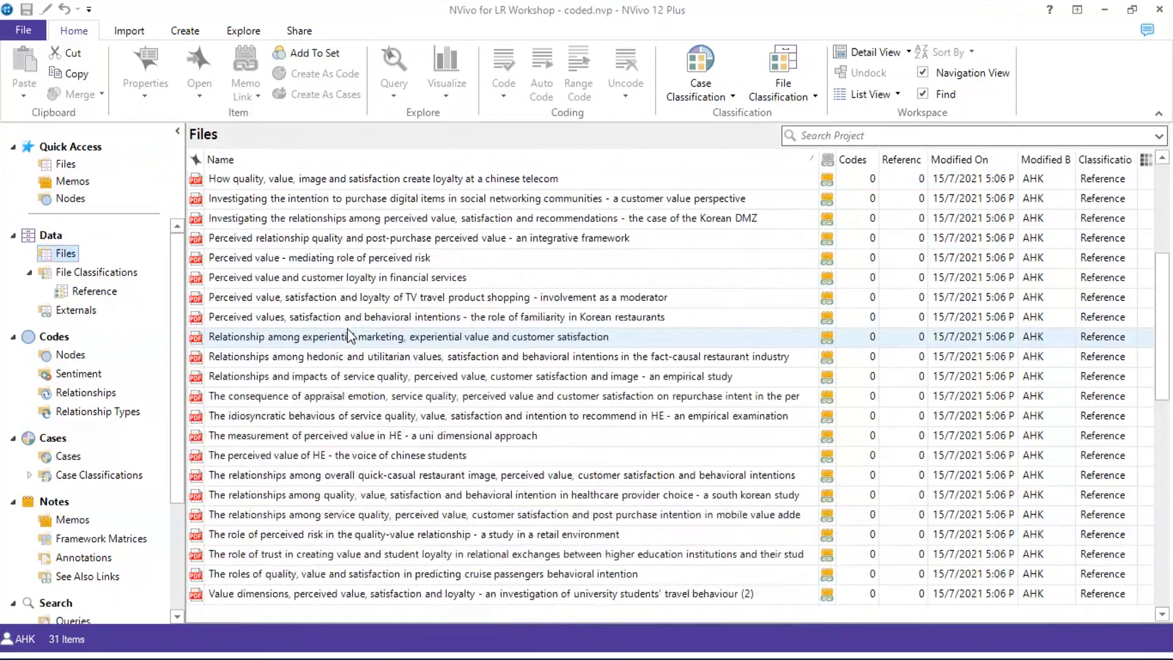
scroll(350, 335, "up", 8)
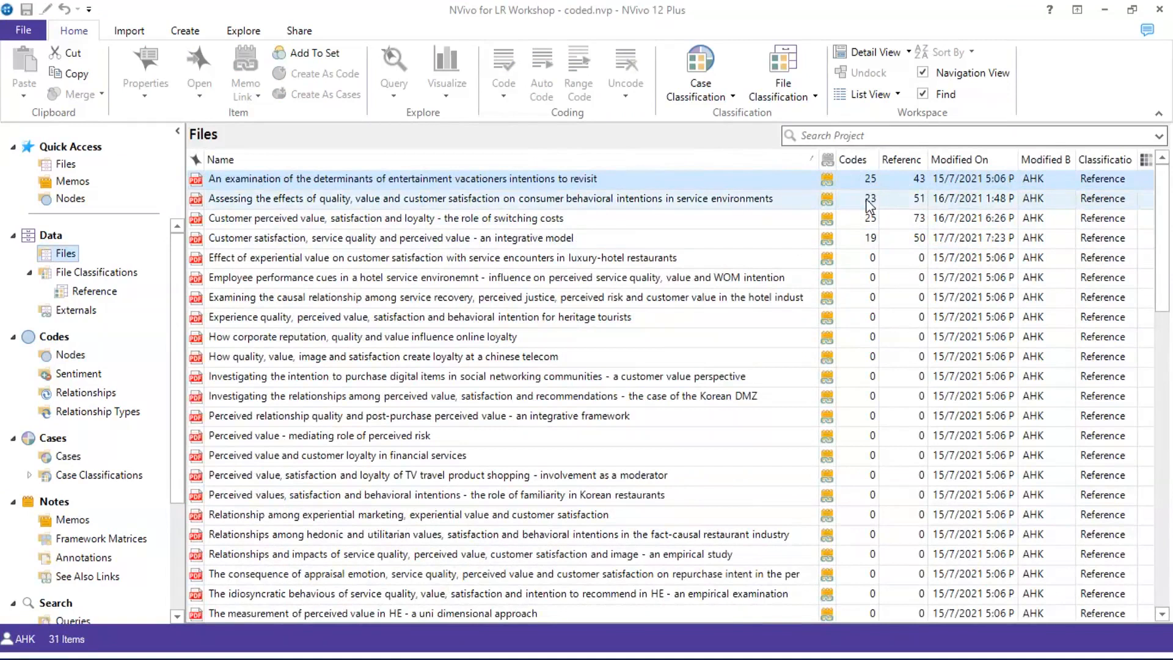
left_click(681, 259)
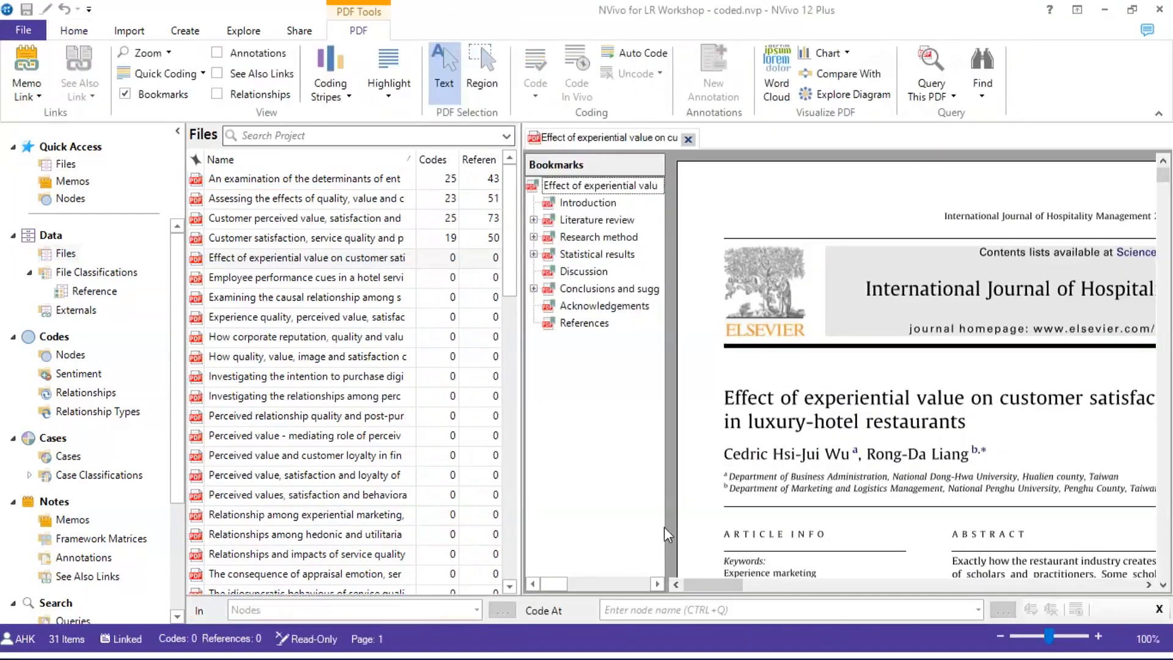
Hide the PDF bookmarks, zoom to Page width, and widen the reading pane
left_click_drag(552, 504, 540, 470)
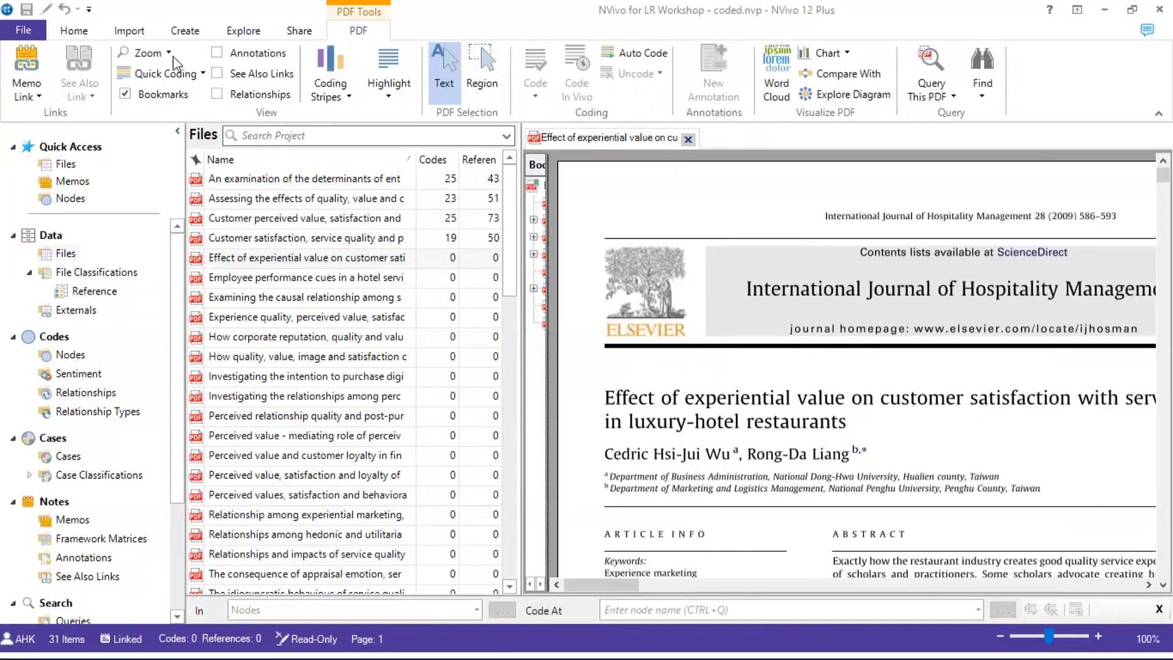
left_click(149, 54)
left_click(553, 390)
left_click(551, 422)
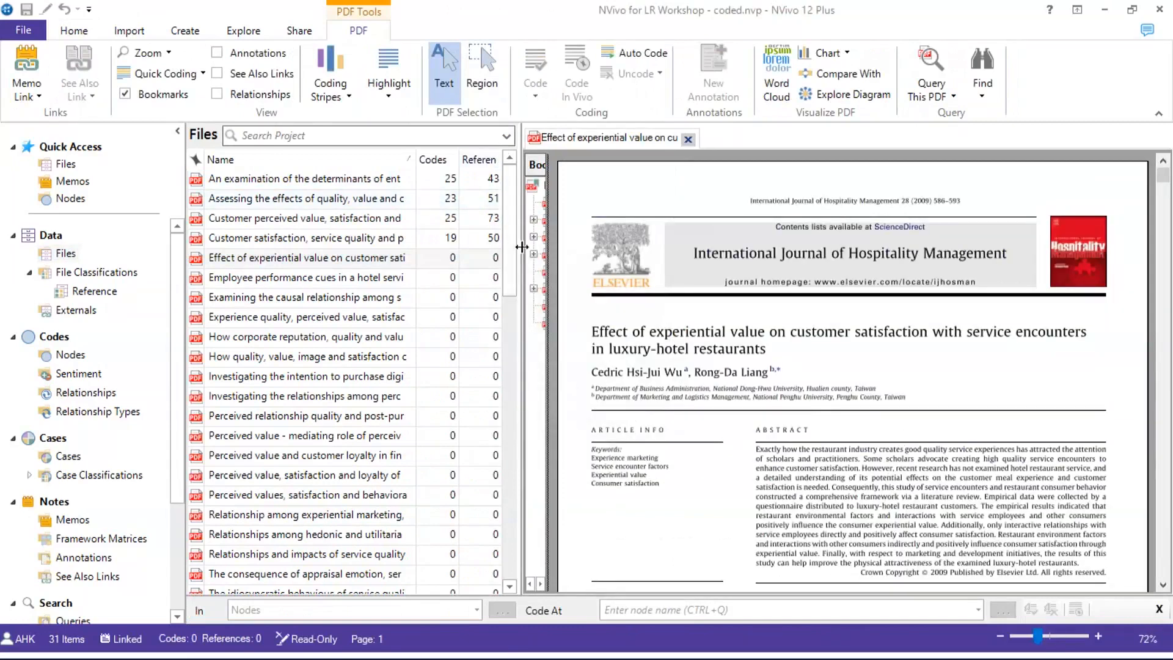
left_click_drag(521, 247, 428, 247)
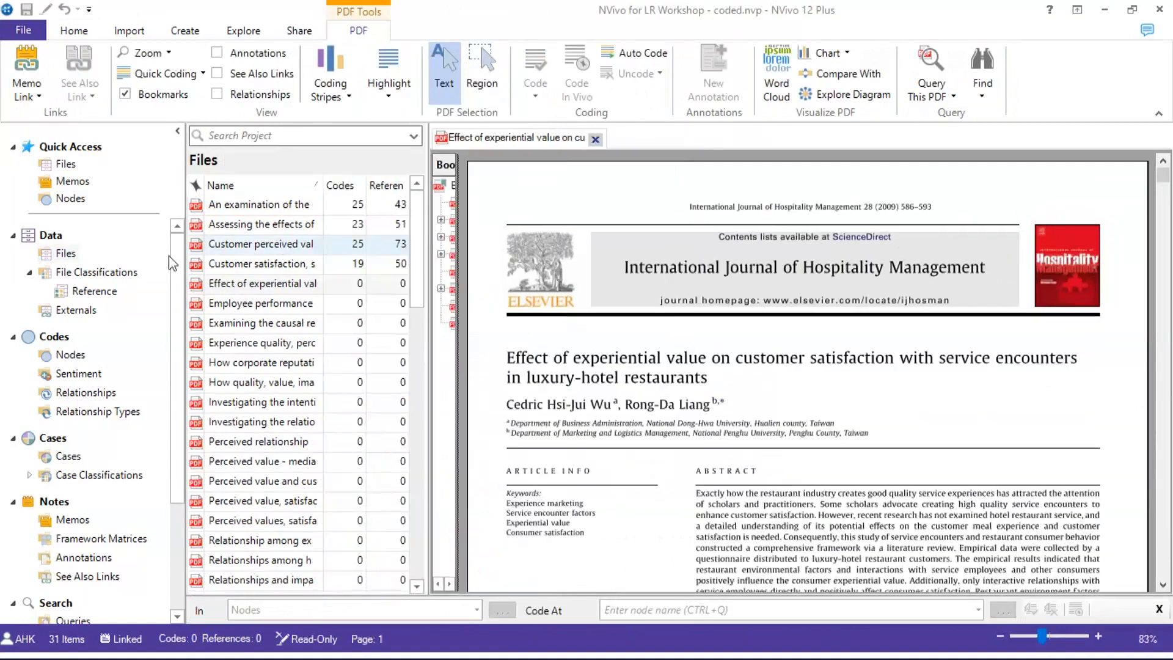
List the Nodes beside the article and scroll down to its Literature review section
left_click(70, 355)
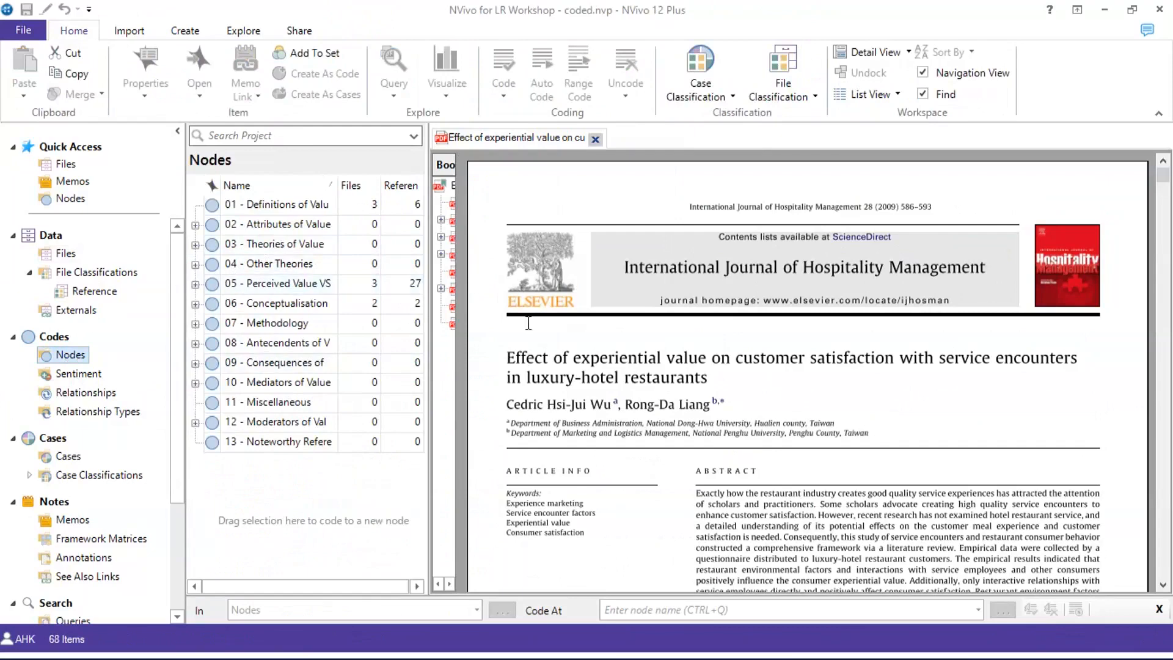
scroll(553, 331, "down", 4)
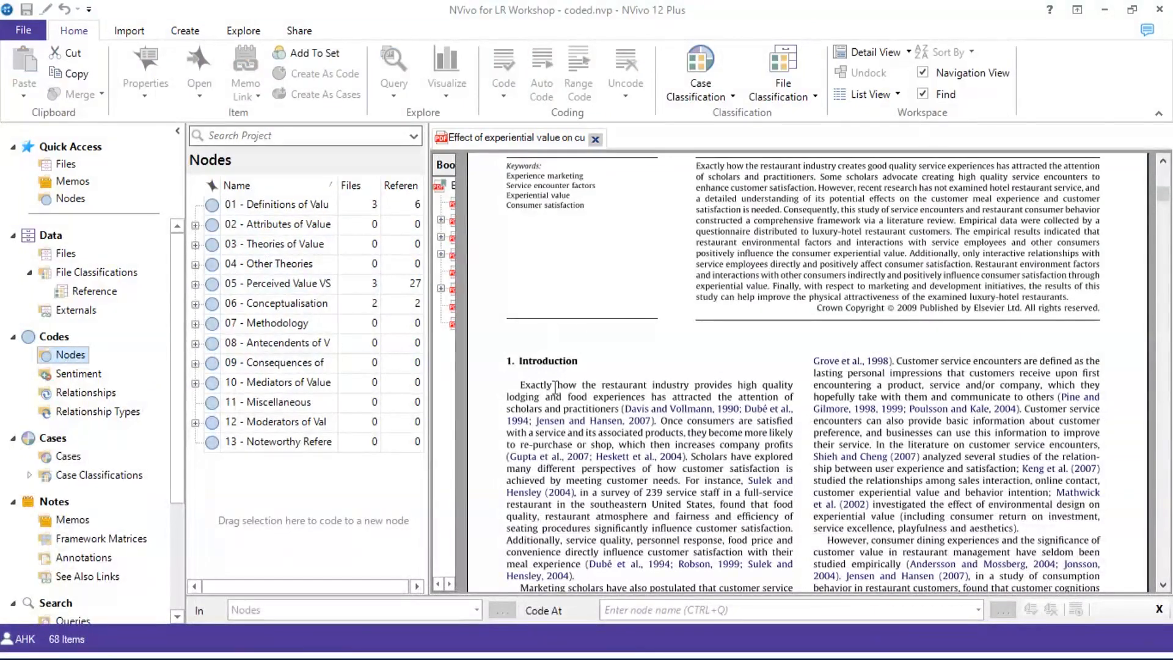
scroll(556, 389, "down", 3)
scroll(556, 389, "down", 6)
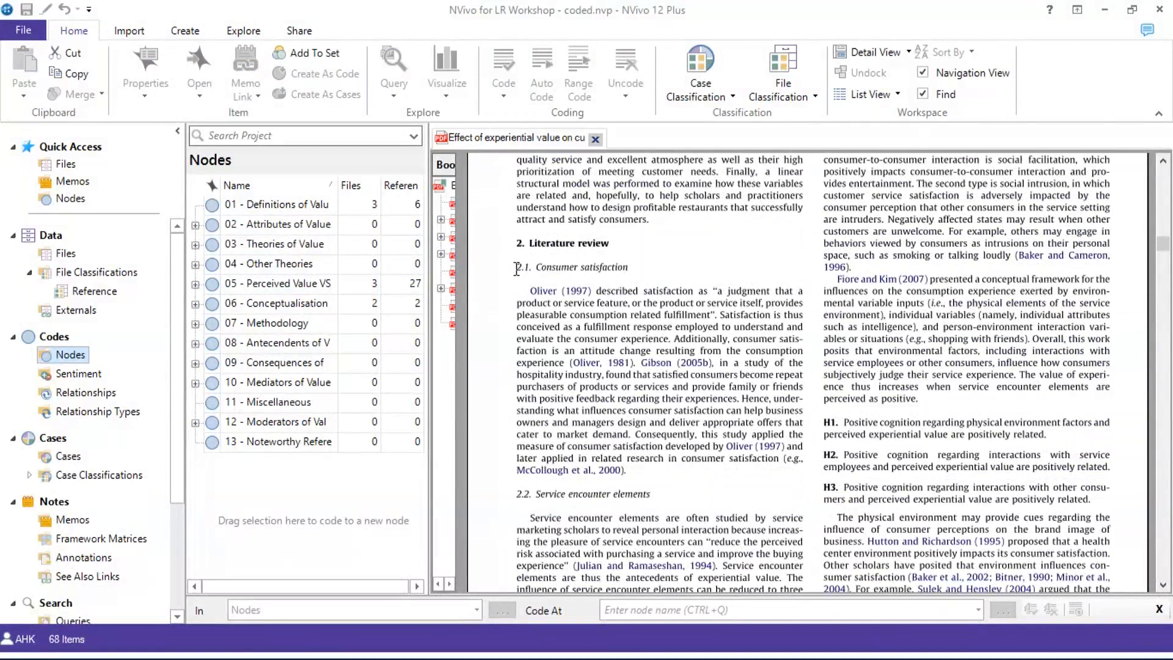
left_click(517, 269)
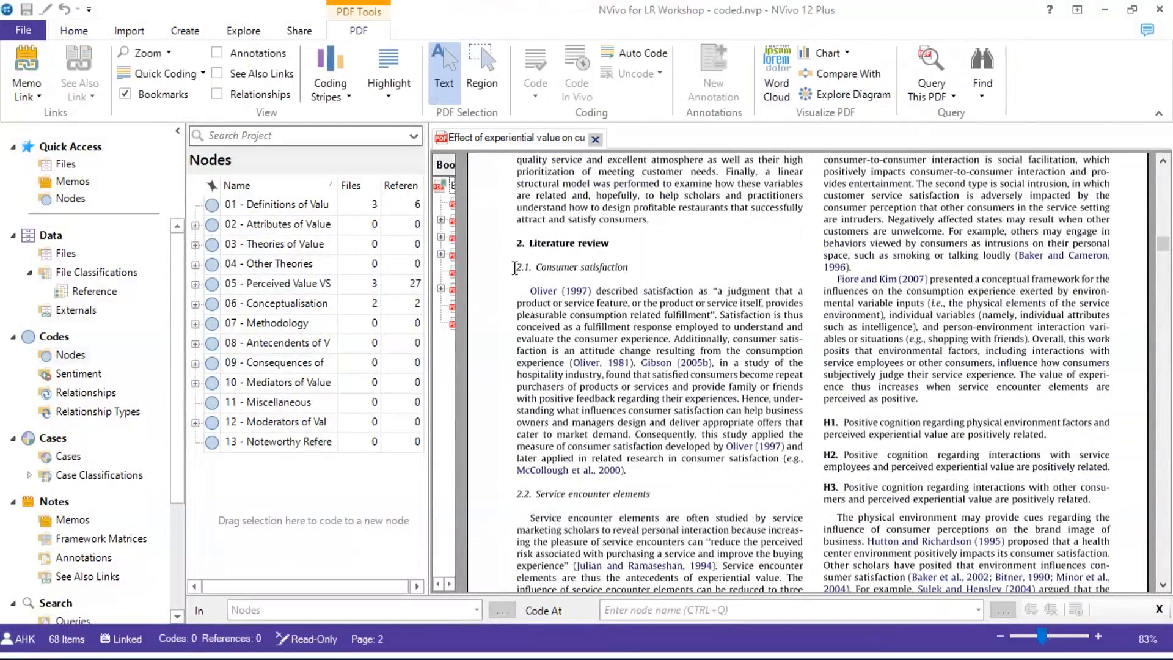
Code the 2.1 Consumer satisfaction heading and paragraph at Satisfaction under 05 - Perceived Value VS Other Related Concepts
left_click_drag(515, 267, 631, 471)
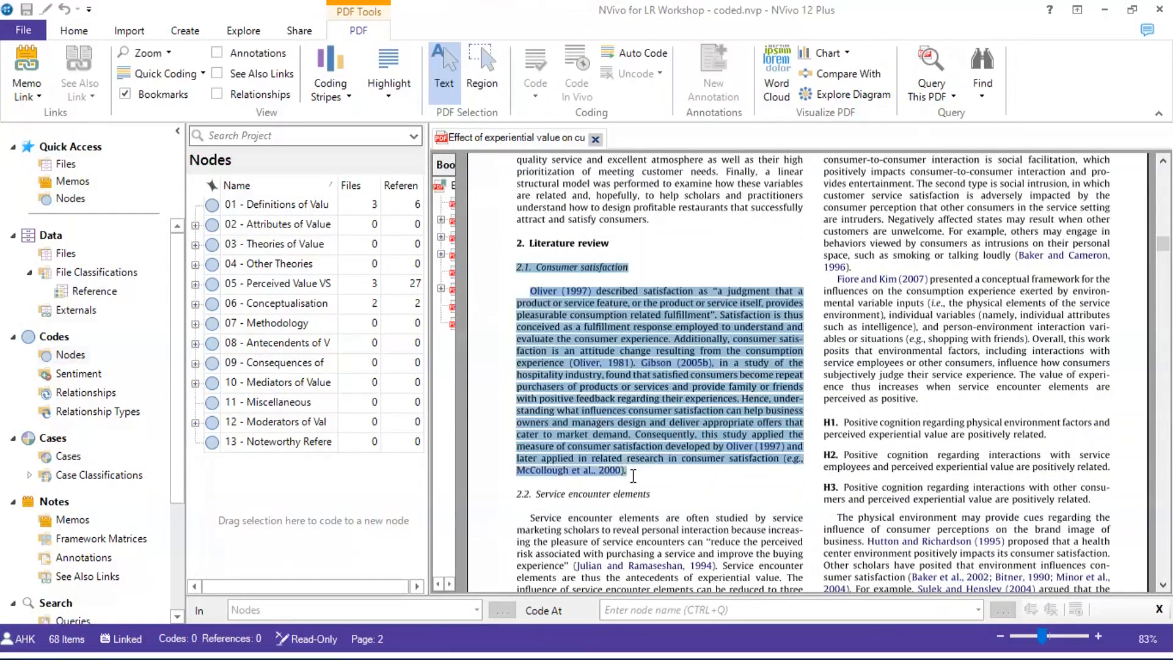
right_click(618, 386)
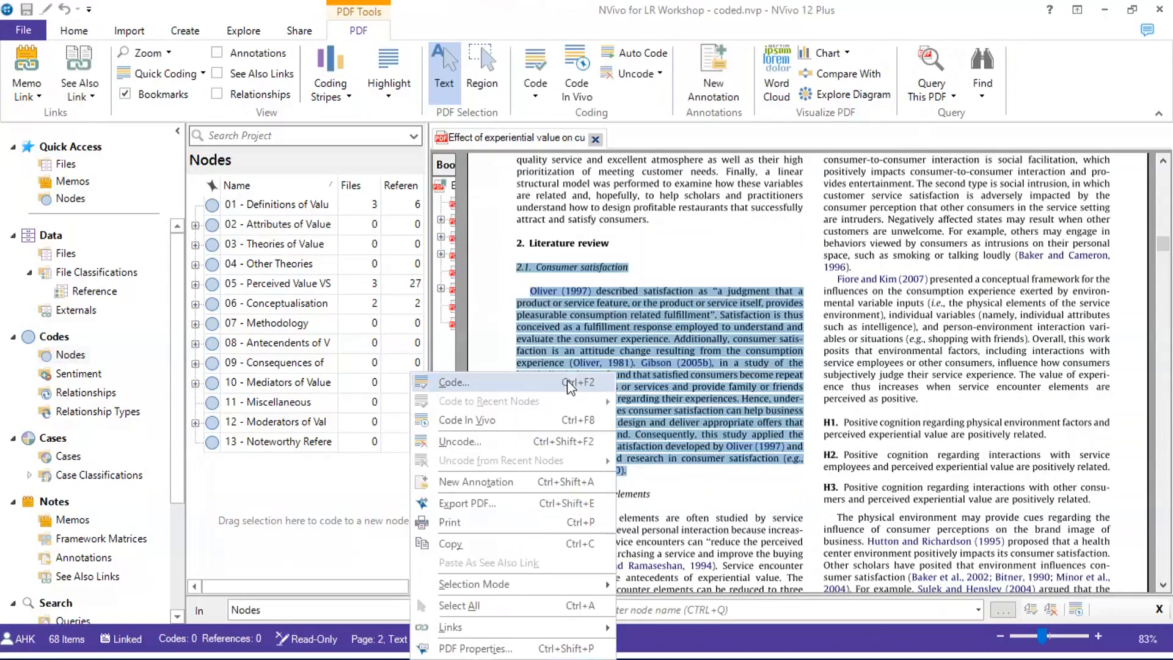
left_click(569, 387)
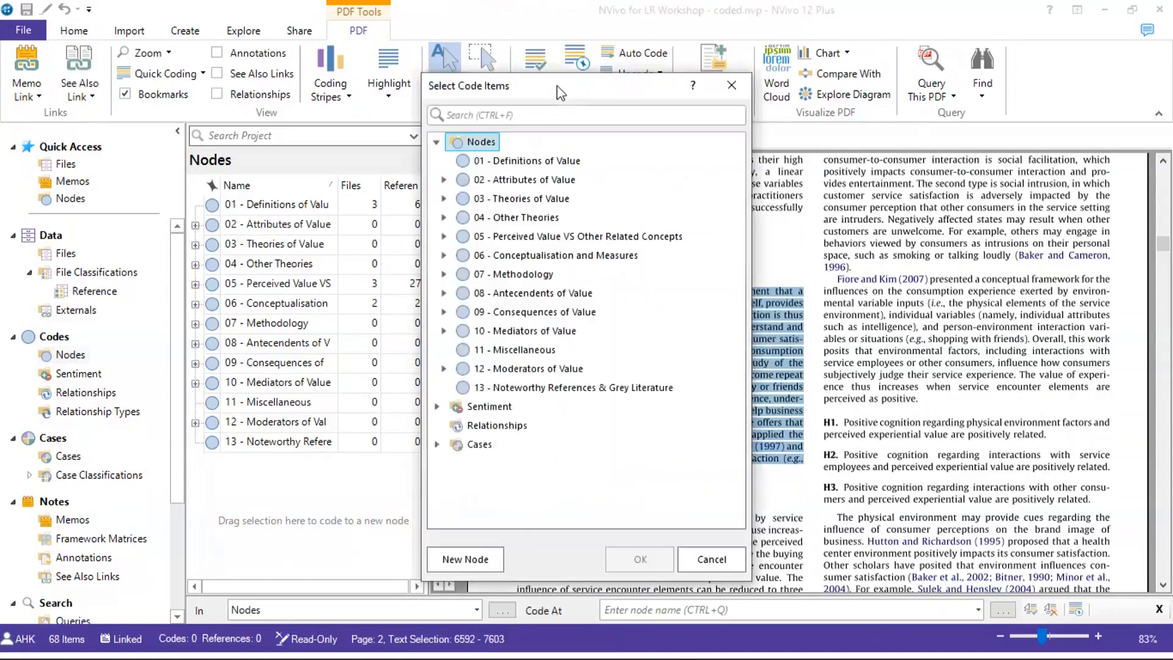
left_click_drag(559, 93, 310, 98)
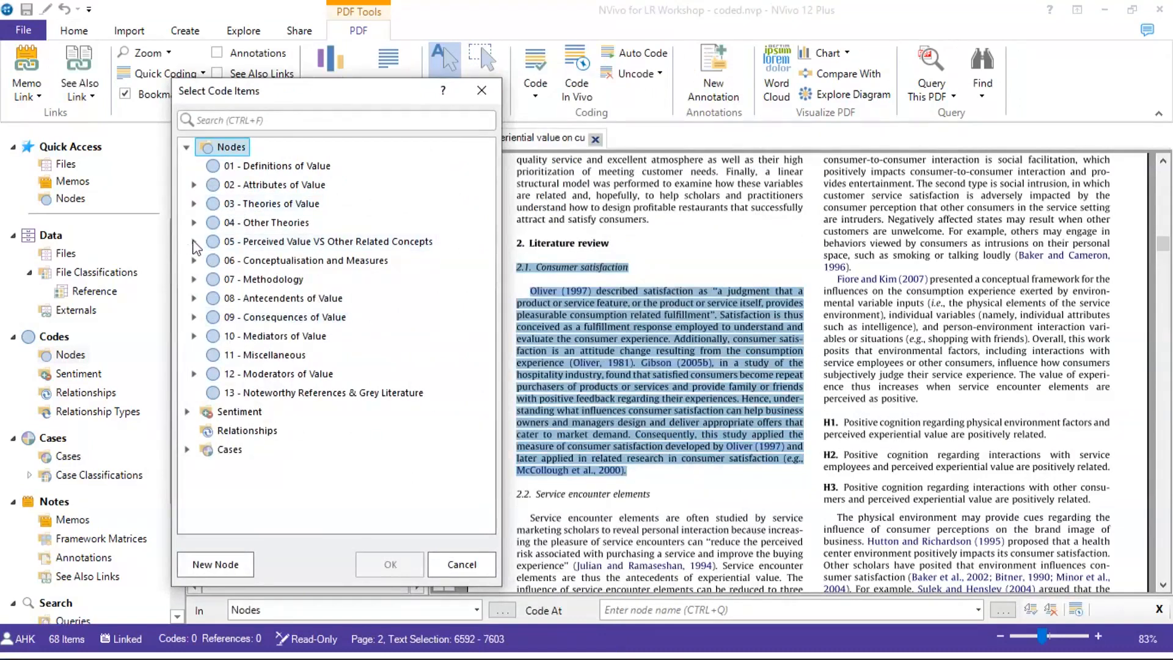
double_click(218, 247)
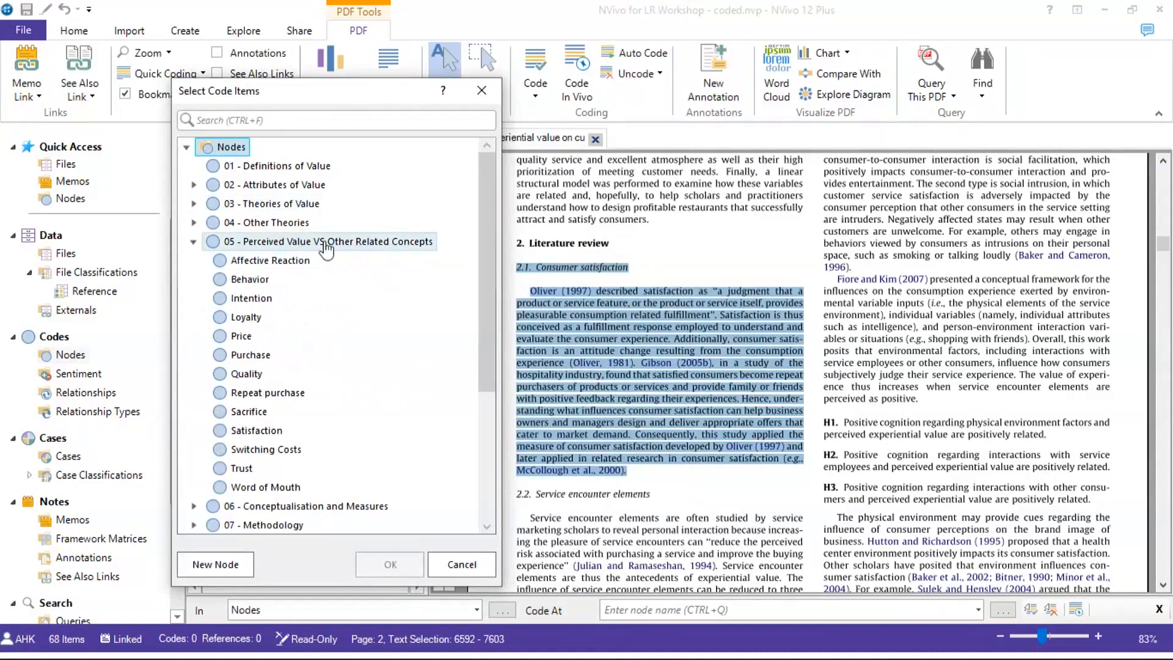
left_click(261, 434)
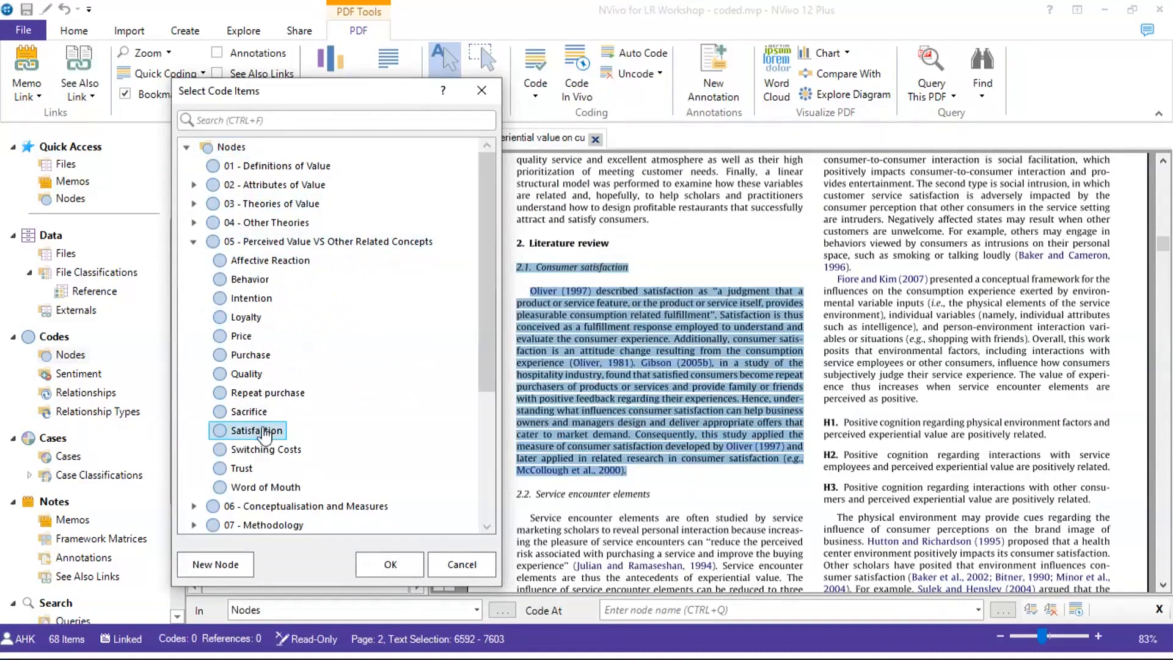
left_click(379, 564)
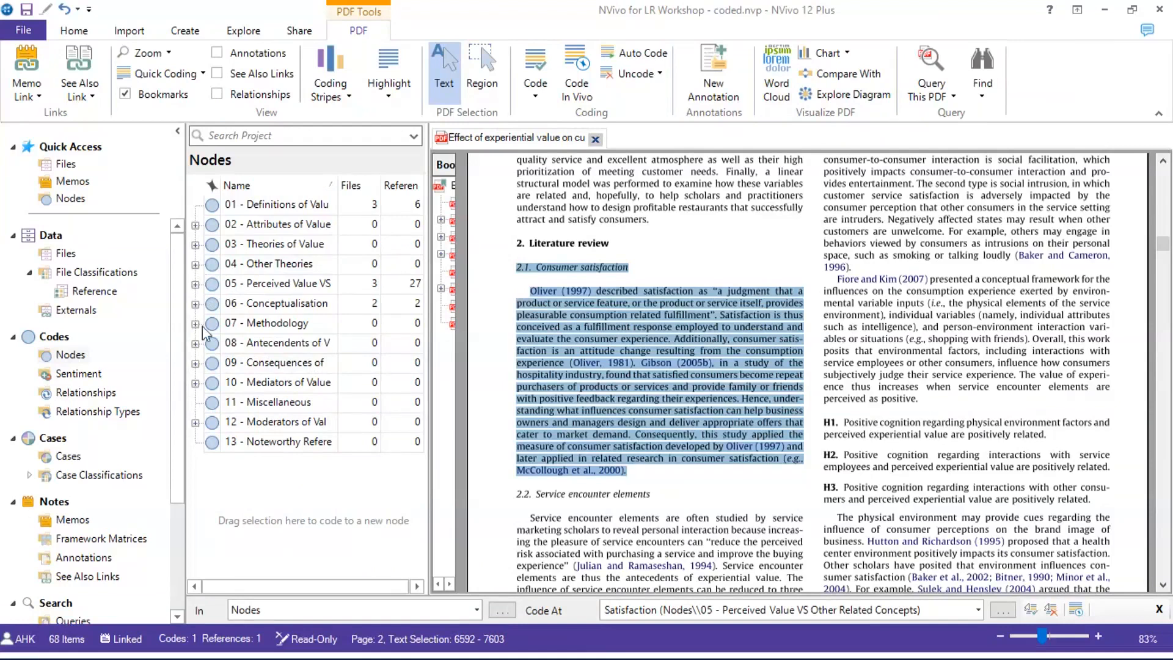
left_click(196, 284)
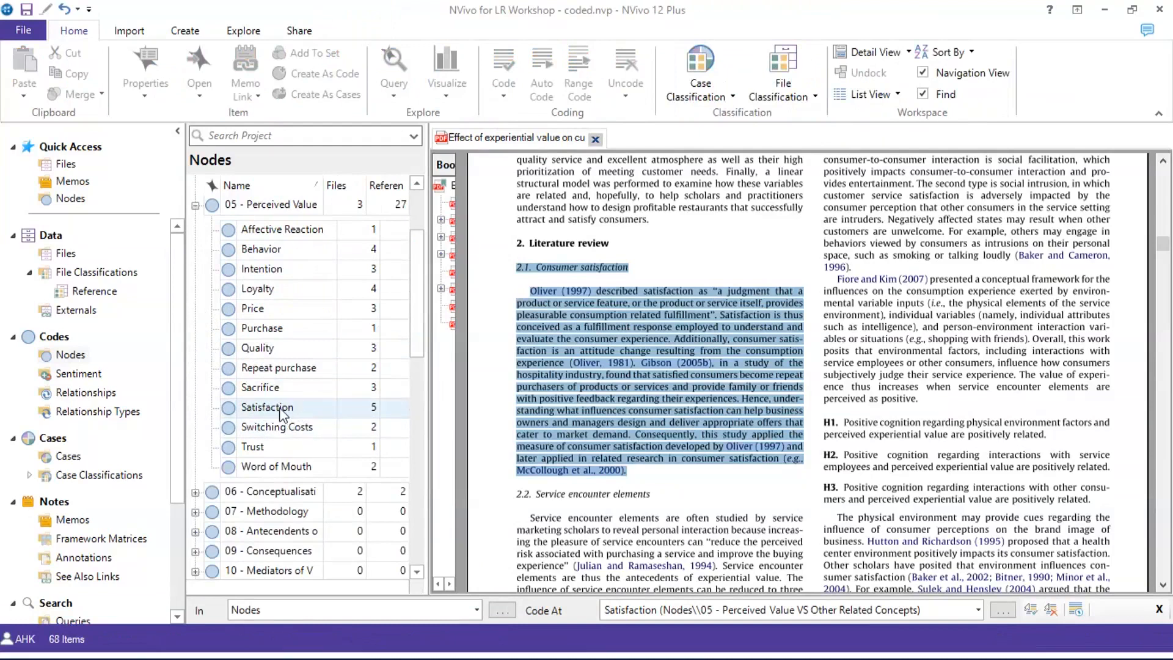
Open the Satisfaction node and scroll through its coded references
left_click(280, 407)
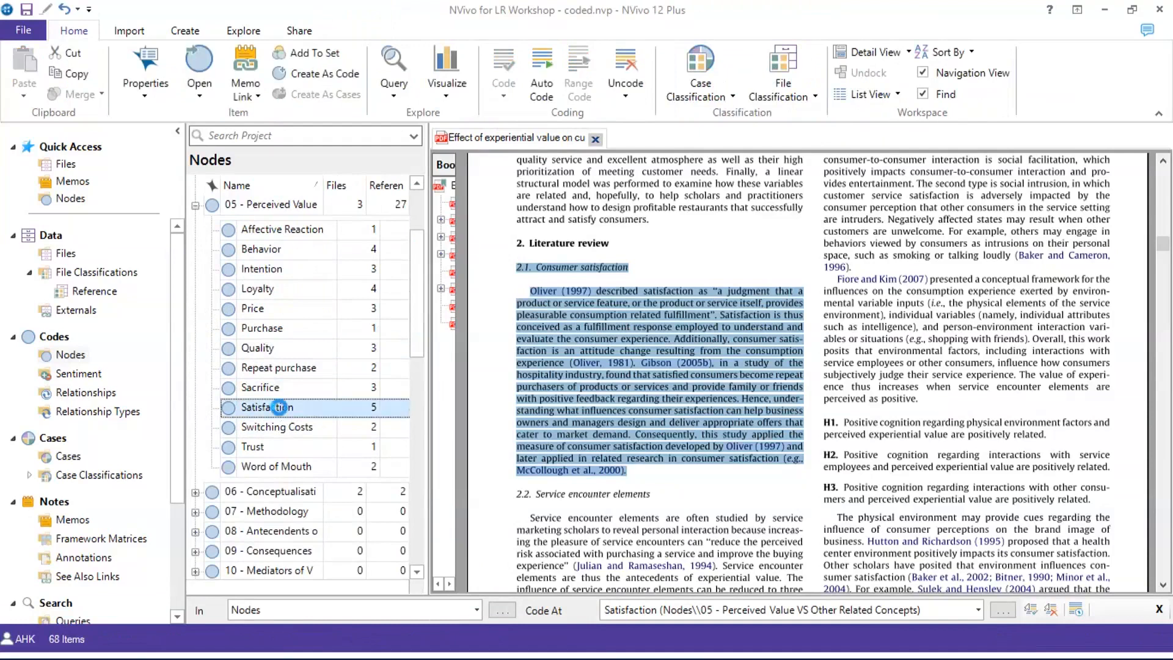
double_click(279, 408)
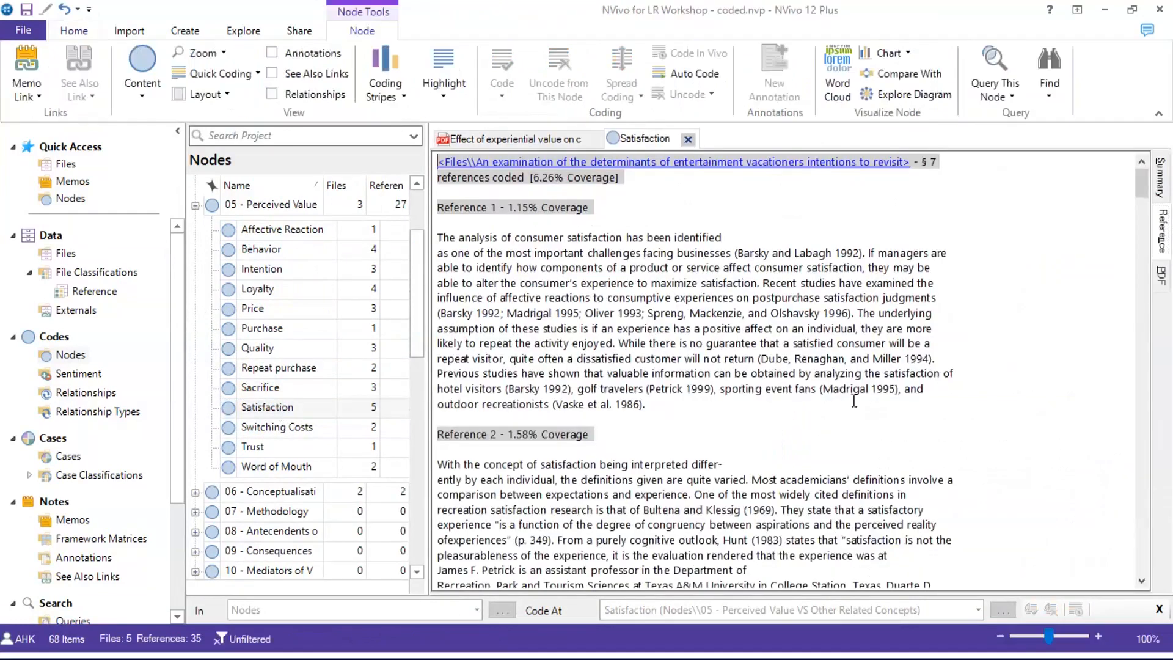
scroll(917, 296, "down", 15)
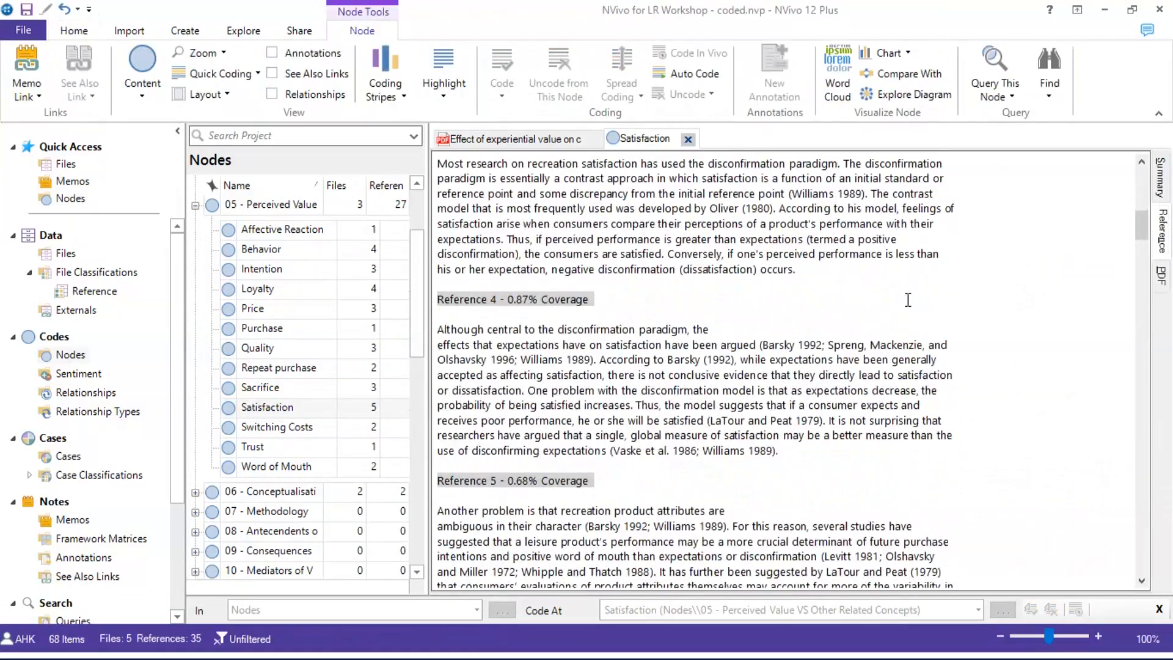
scroll(908, 300, "down", 6)
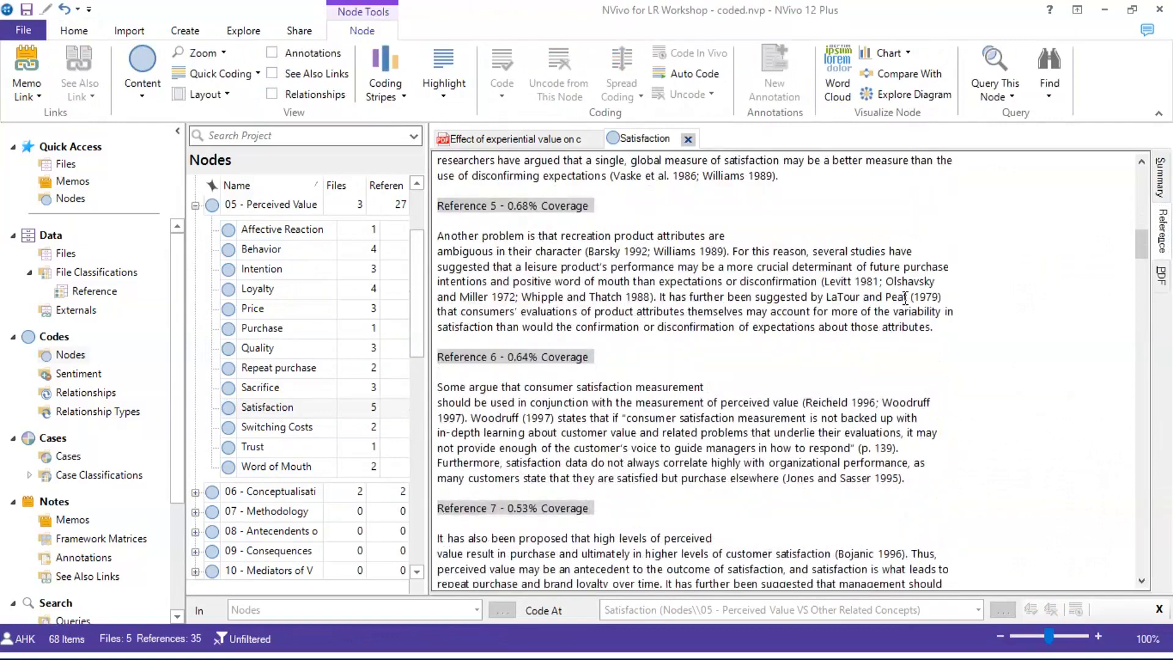
scroll(905, 299, "up", 20)
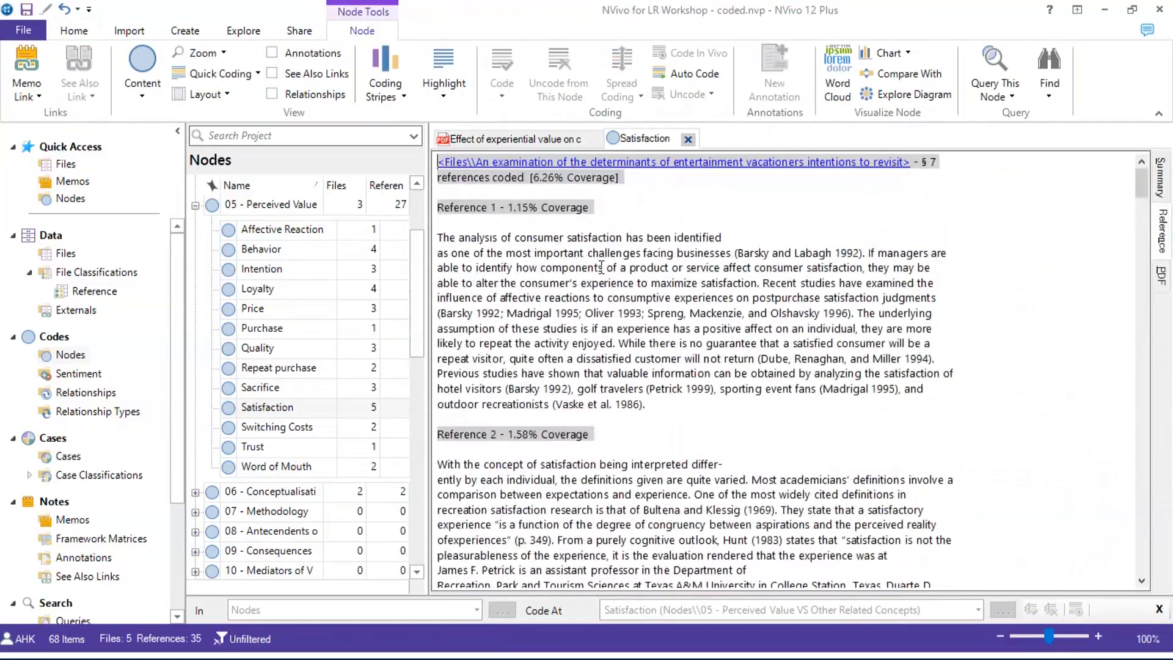
scroll(601, 267, "down", 15)
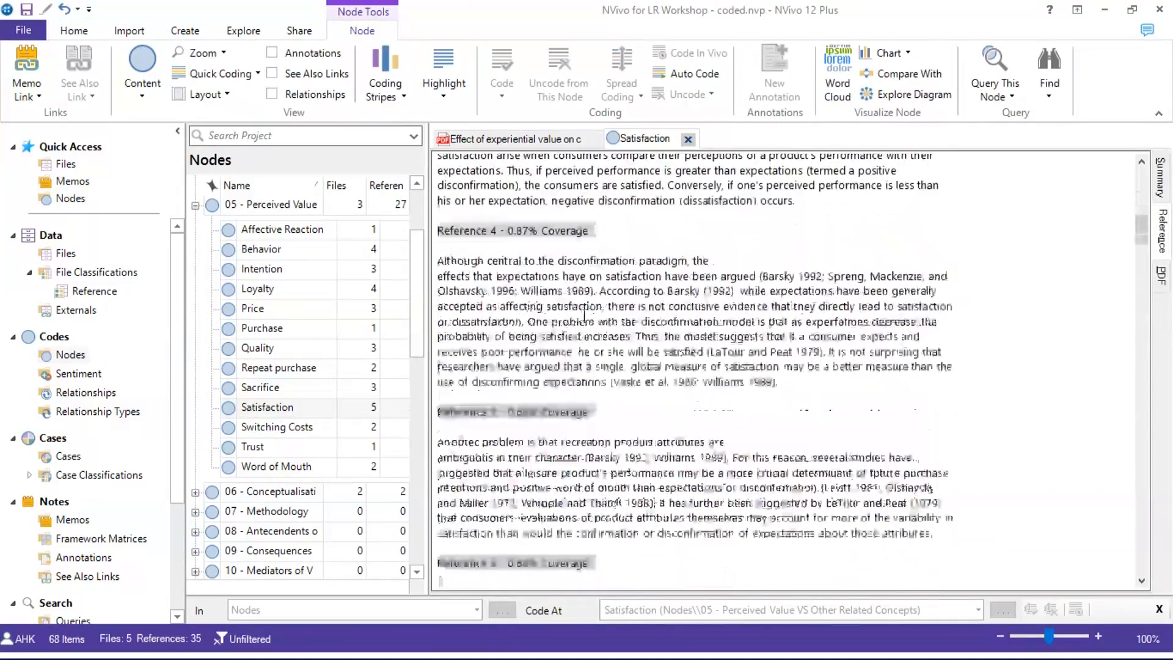
scroll(585, 315, "down", 15)
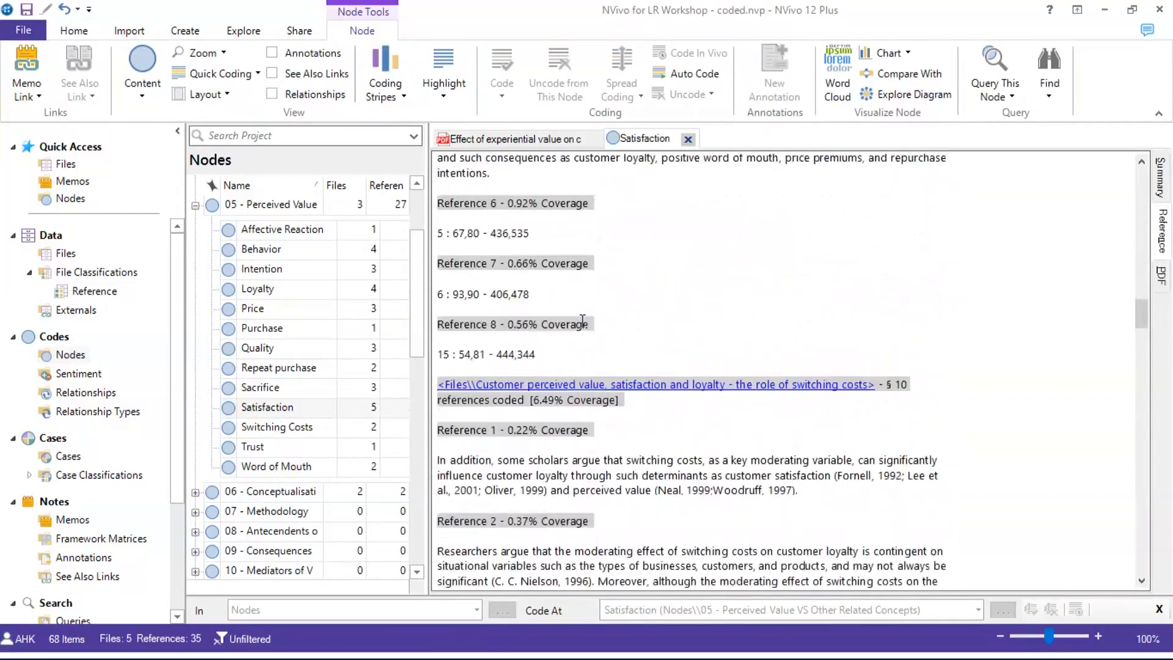
scroll(583, 322, "down", 15)
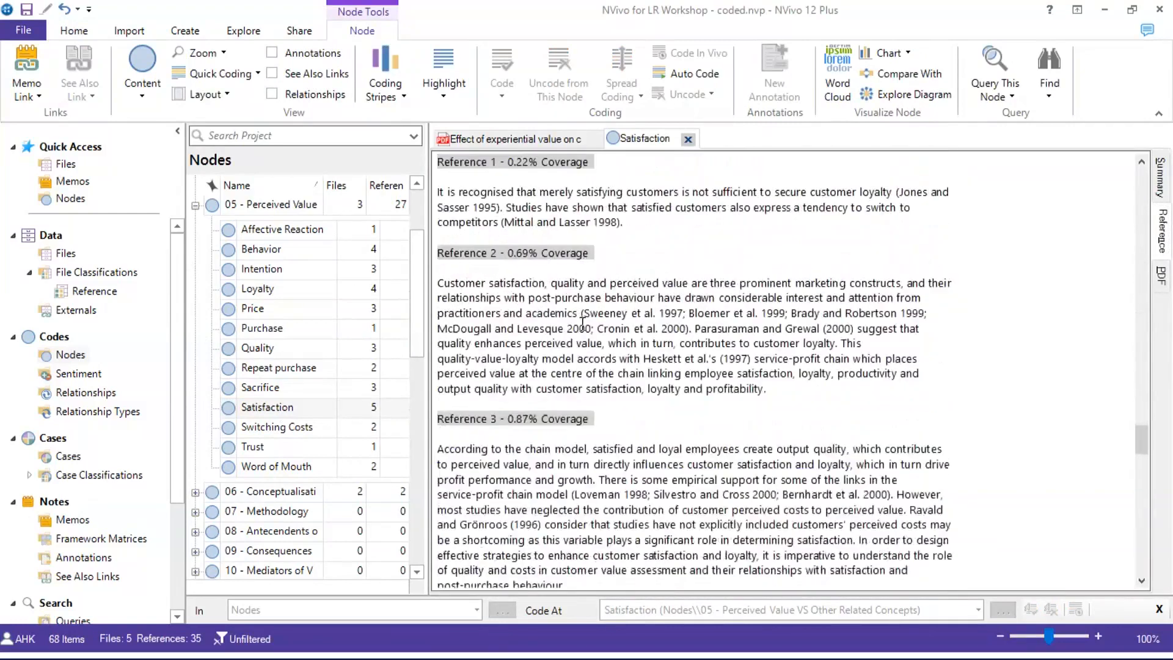
scroll(583, 324, "down", 15)
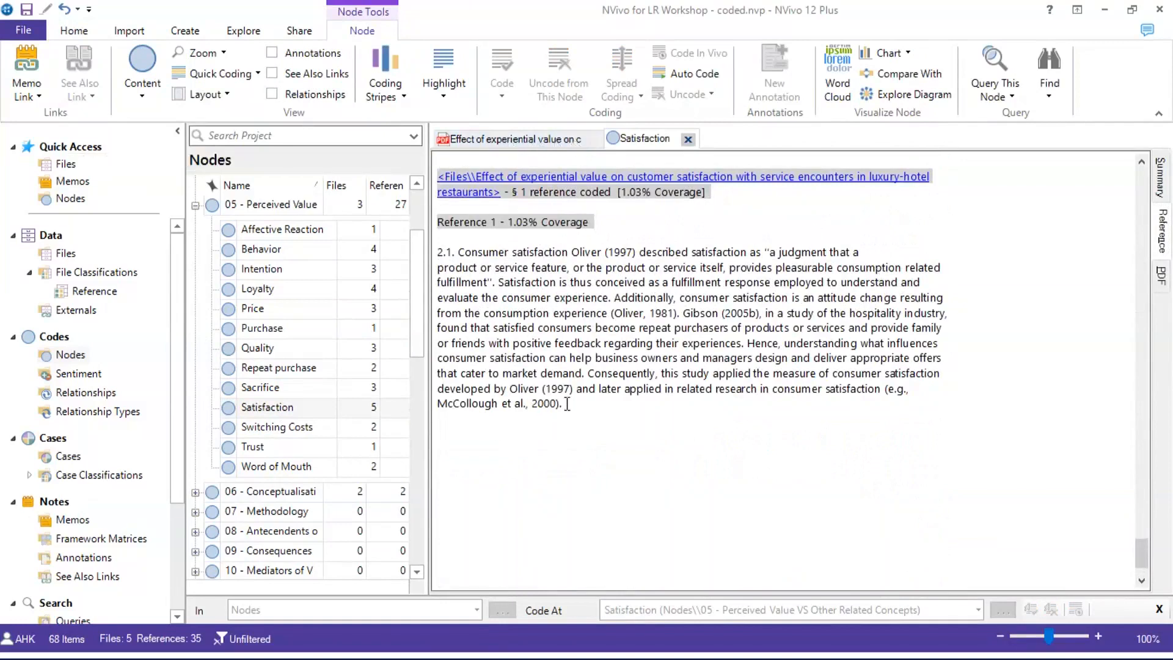
Check the newly coded consumer satisfaction reference, review the earlier references, and close the Satisfaction view
left_click_drag(567, 403, 435, 252)
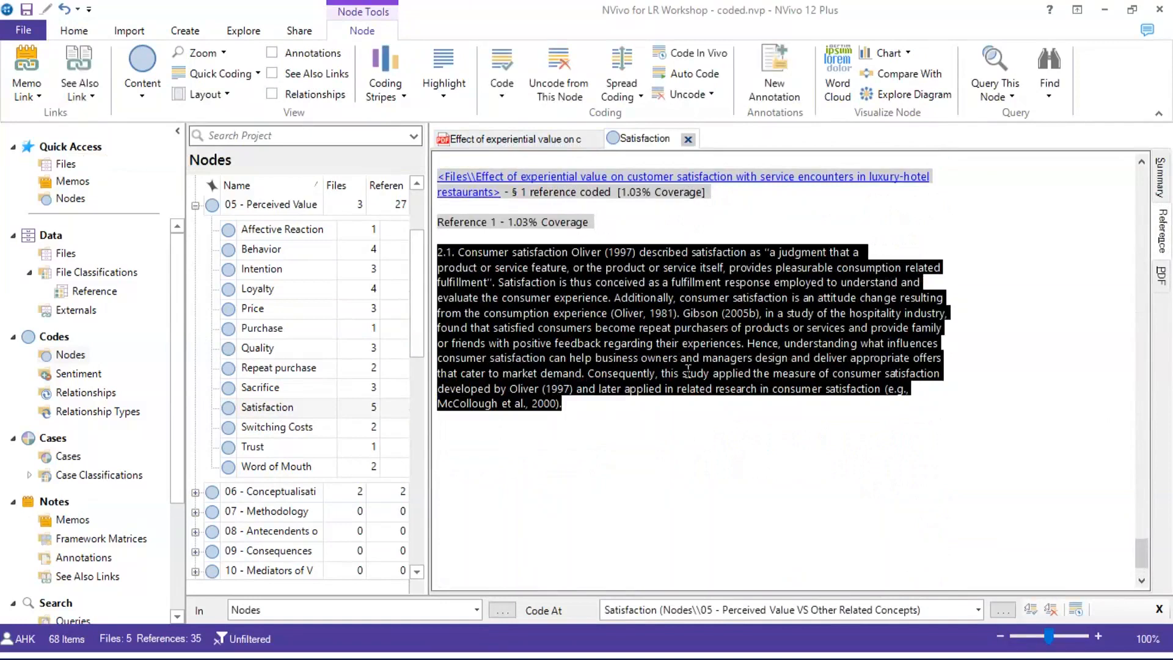
scroll(852, 380, "up", 8)
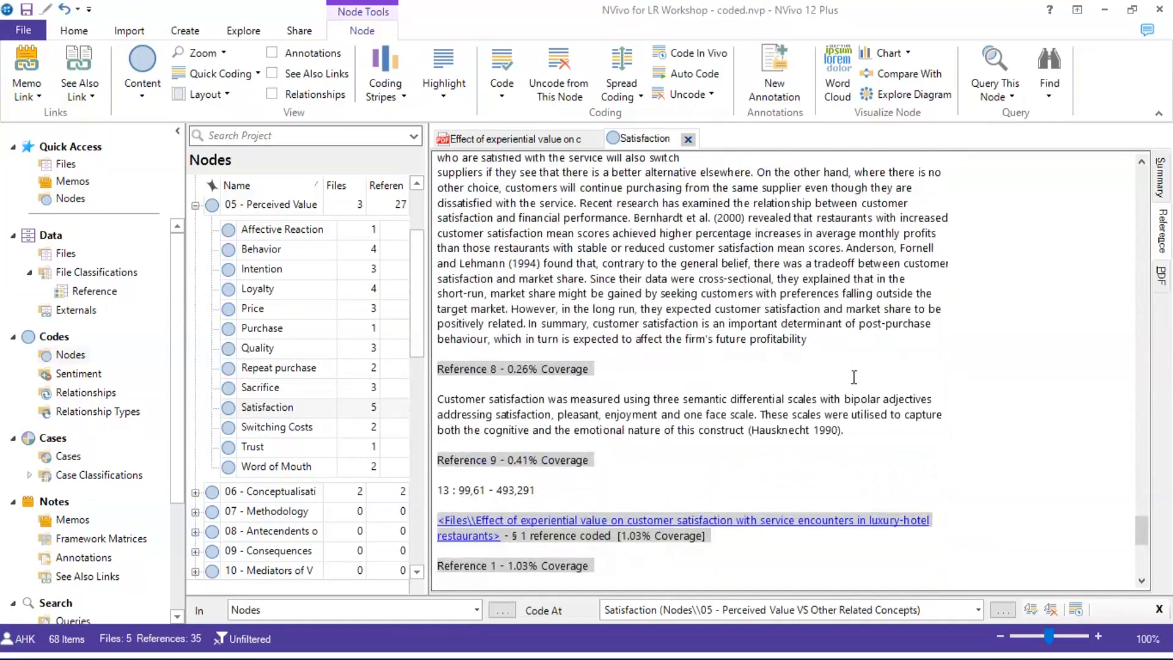
left_click(853, 379)
scroll(853, 379, "up", 3)
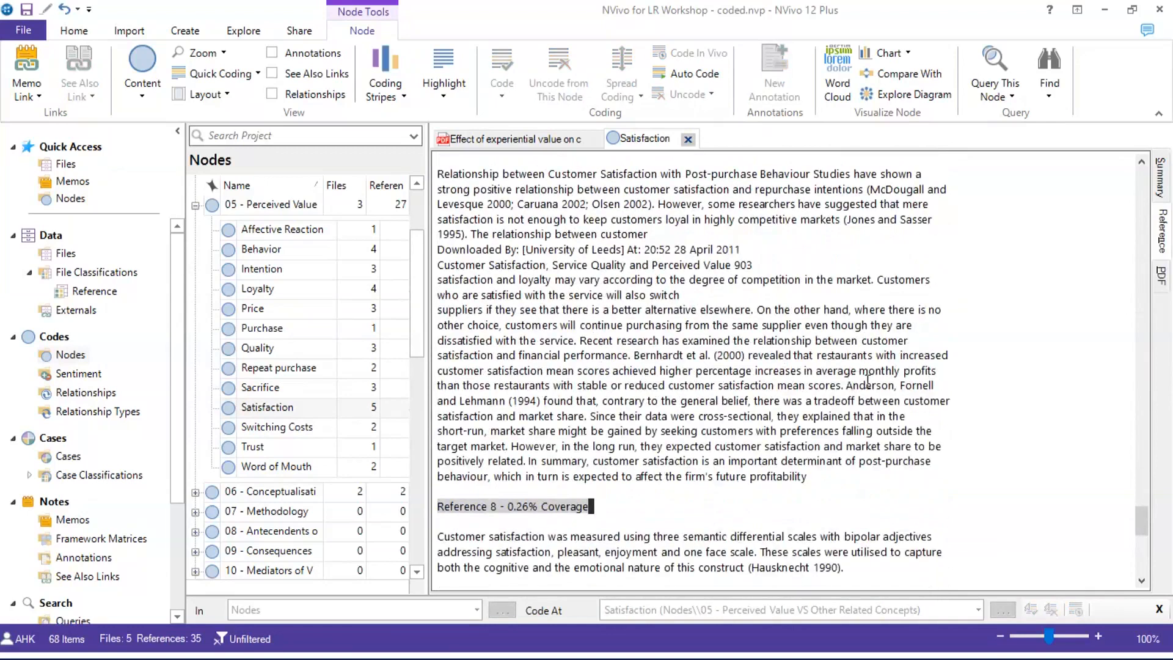
scroll(868, 380, "up", 10)
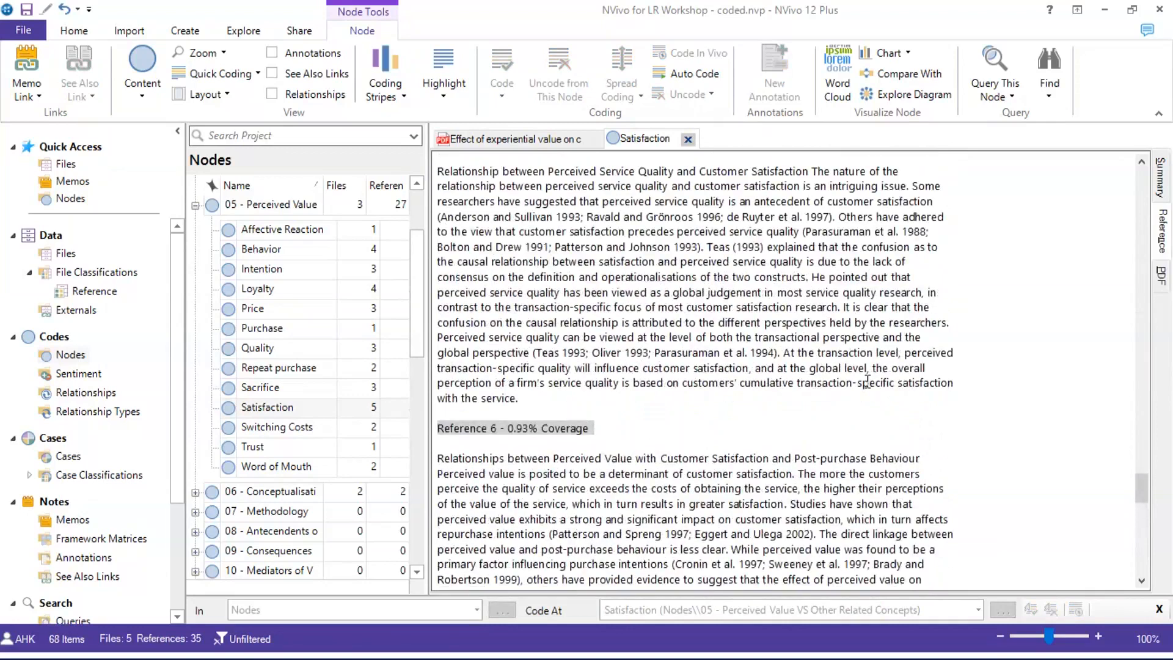
scroll(868, 381, "up", 8)
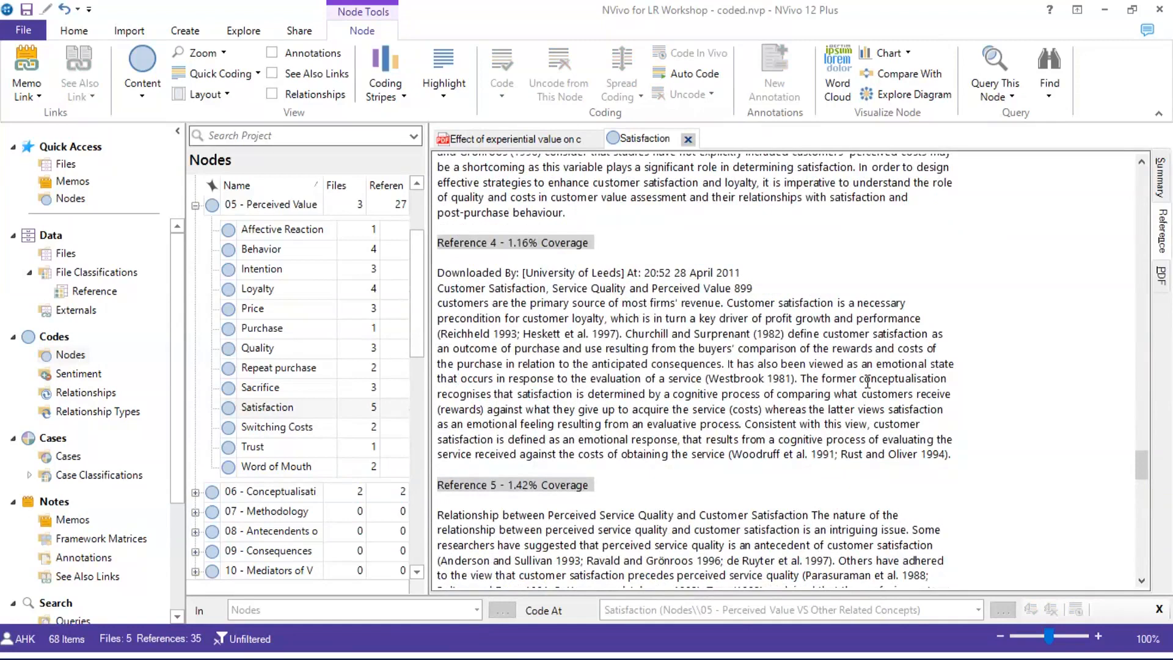
scroll(870, 367, "up", 20)
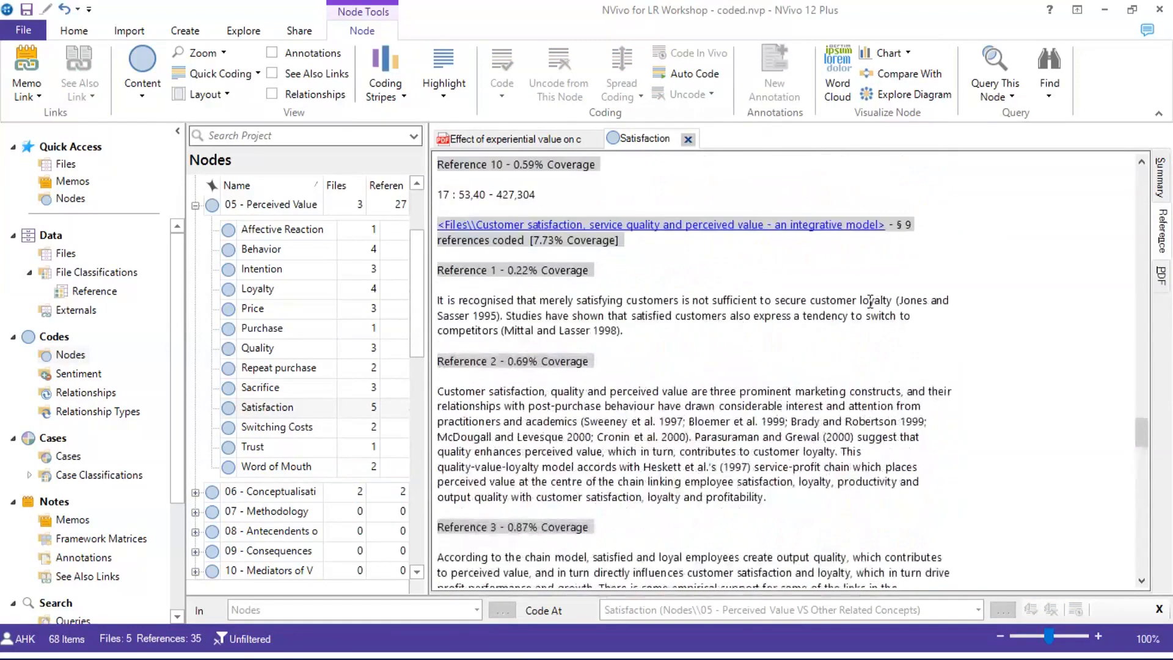
scroll(868, 302, "up", 12)
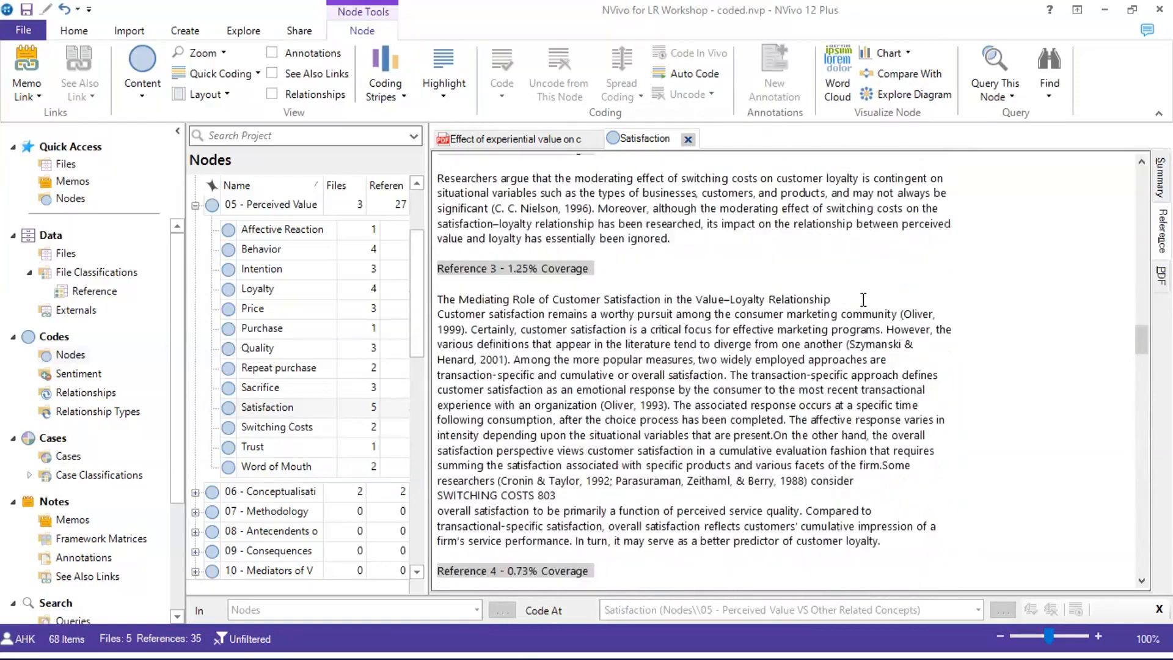
scroll(864, 298, "up", 3)
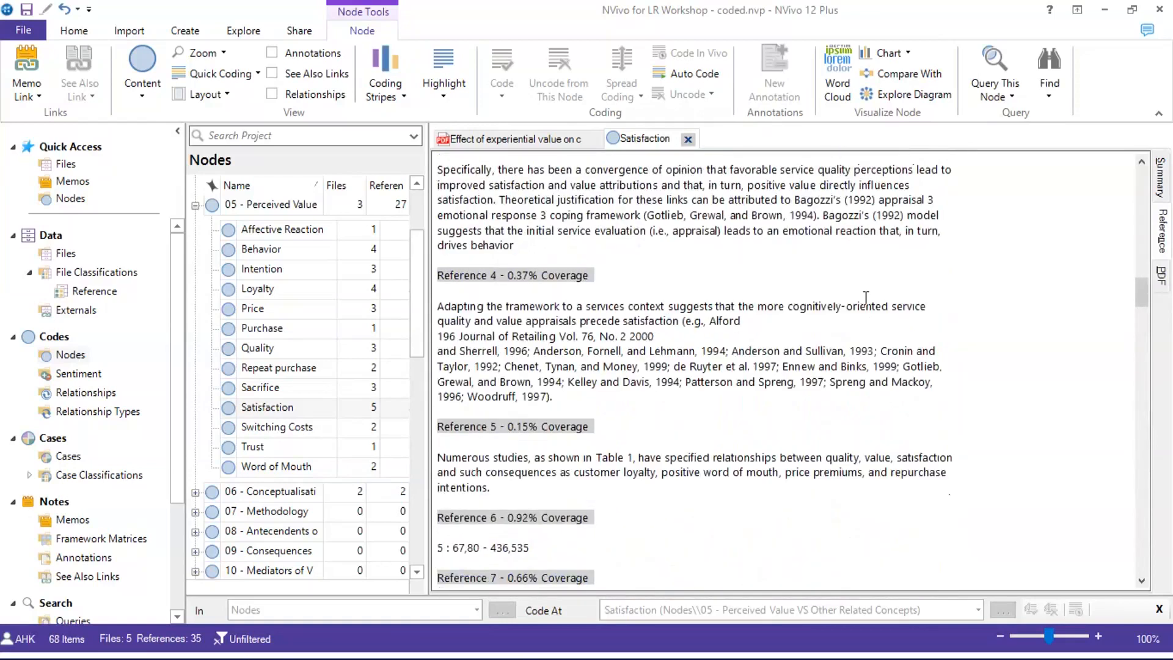
scroll(866, 297, "up", 6)
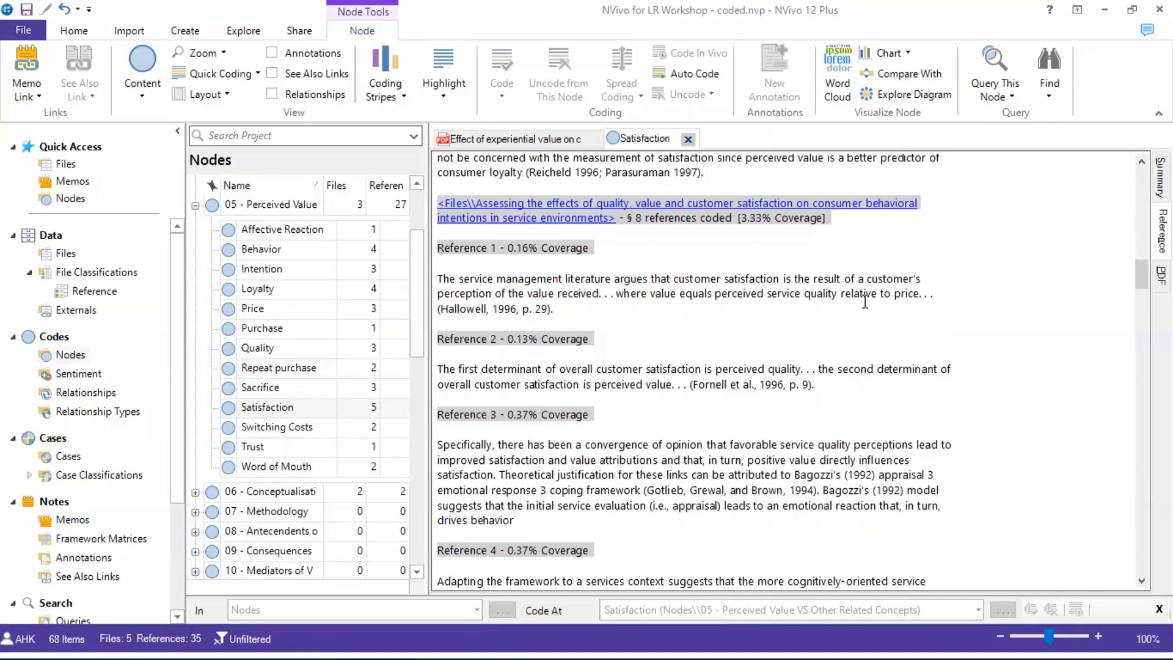
scroll(863, 299, "up", 5)
scroll(862, 296, "up", 10)
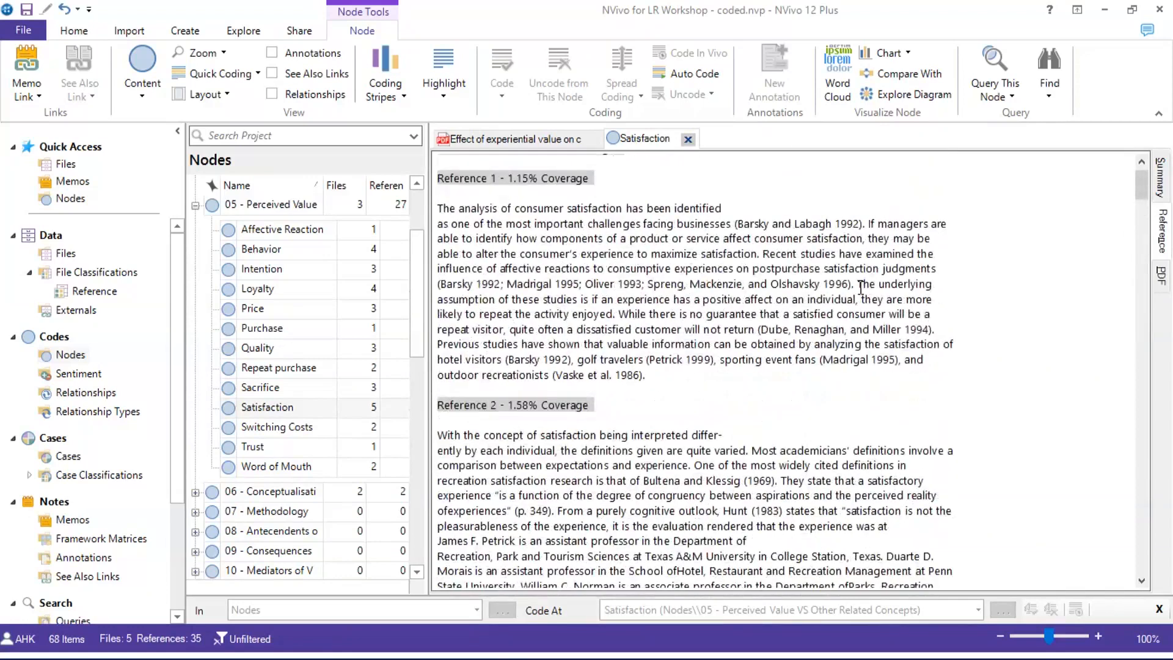
scroll(861, 287, "up", 1)
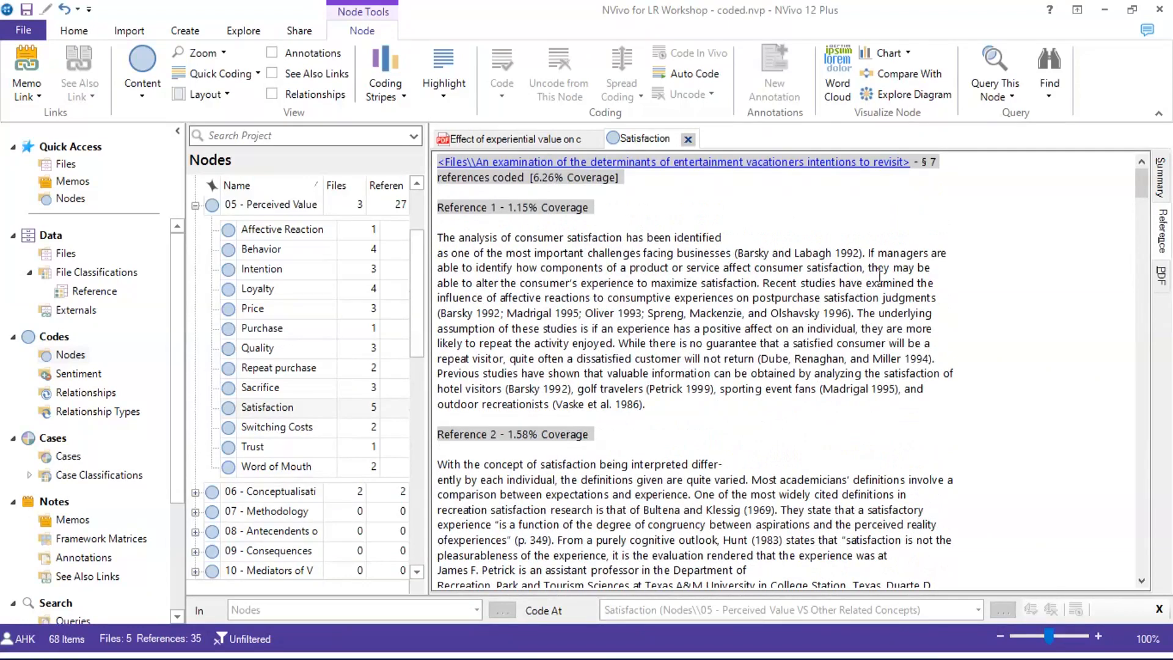
left_click(702, 204)
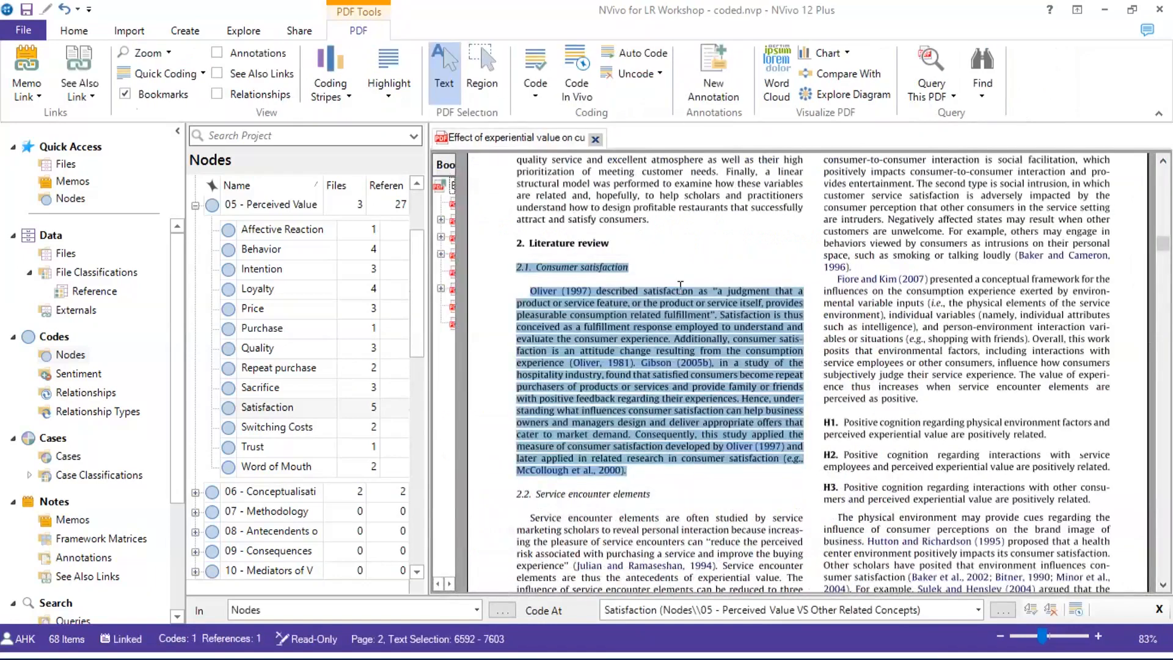
Select the 2.2 Service encounter elements passage in the PDF
scroll(684, 282, "down", 3)
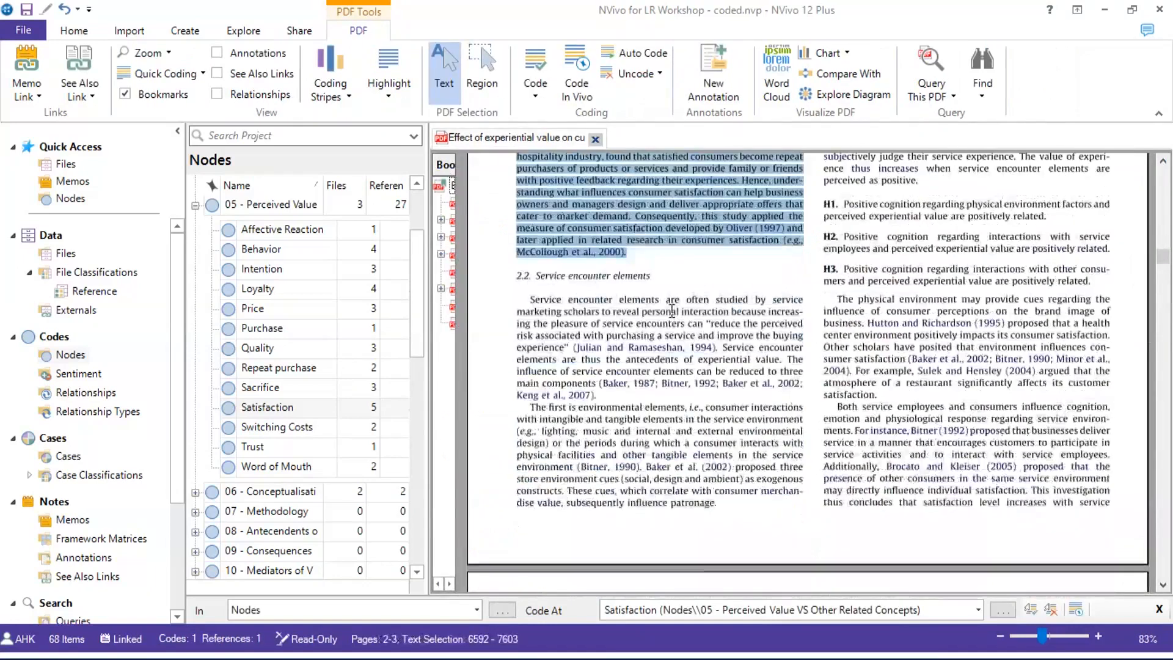
left_click(512, 281)
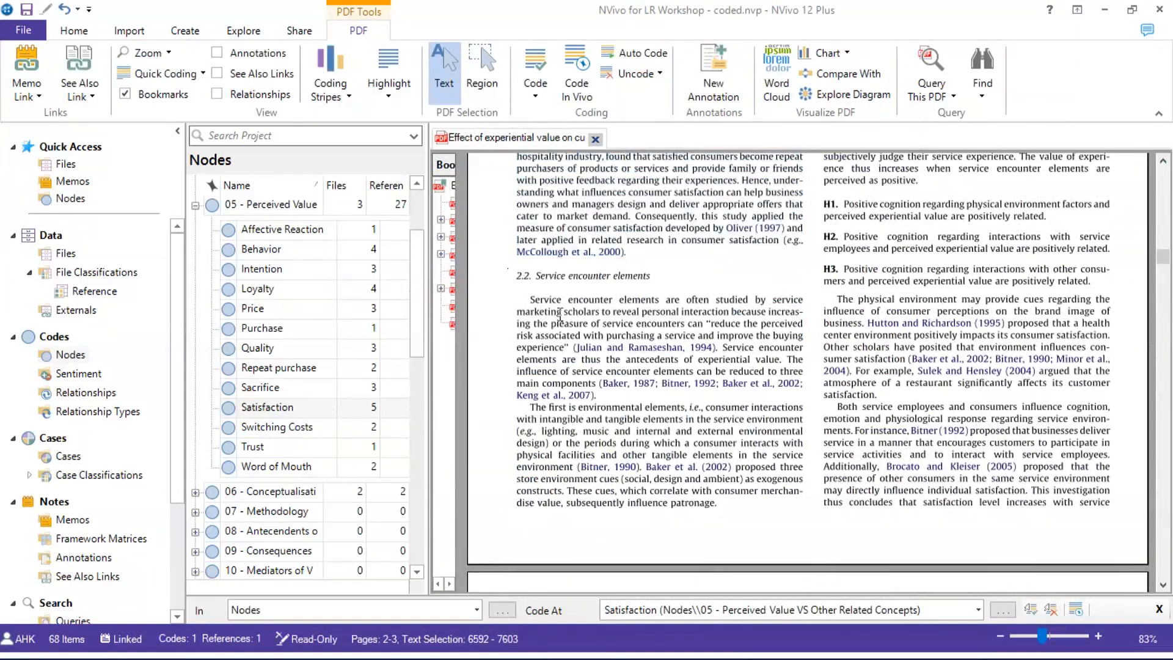
left_click(729, 500, "shift")
left_click(728, 501, "shift")
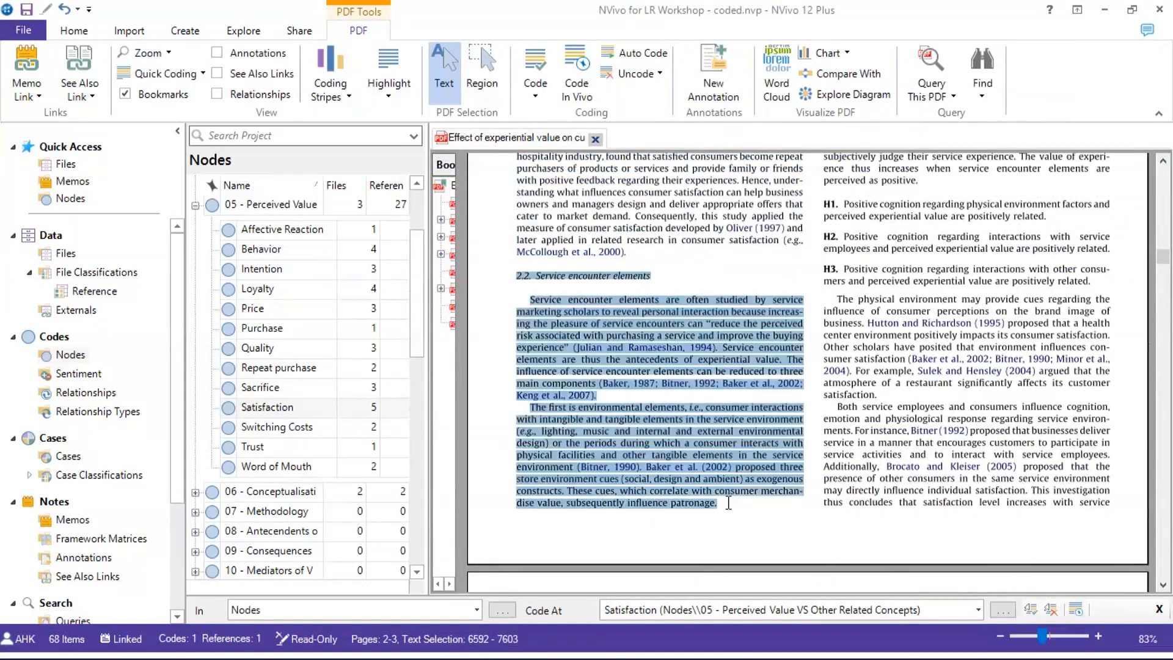
right_click(704, 366)
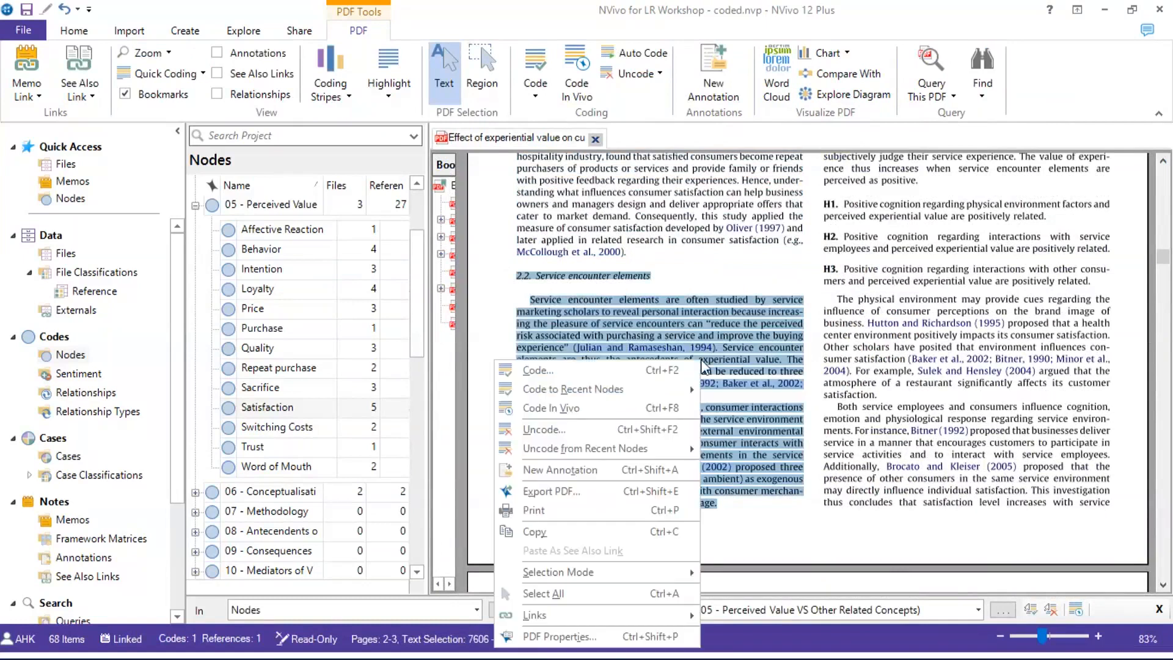
left_click(654, 369)
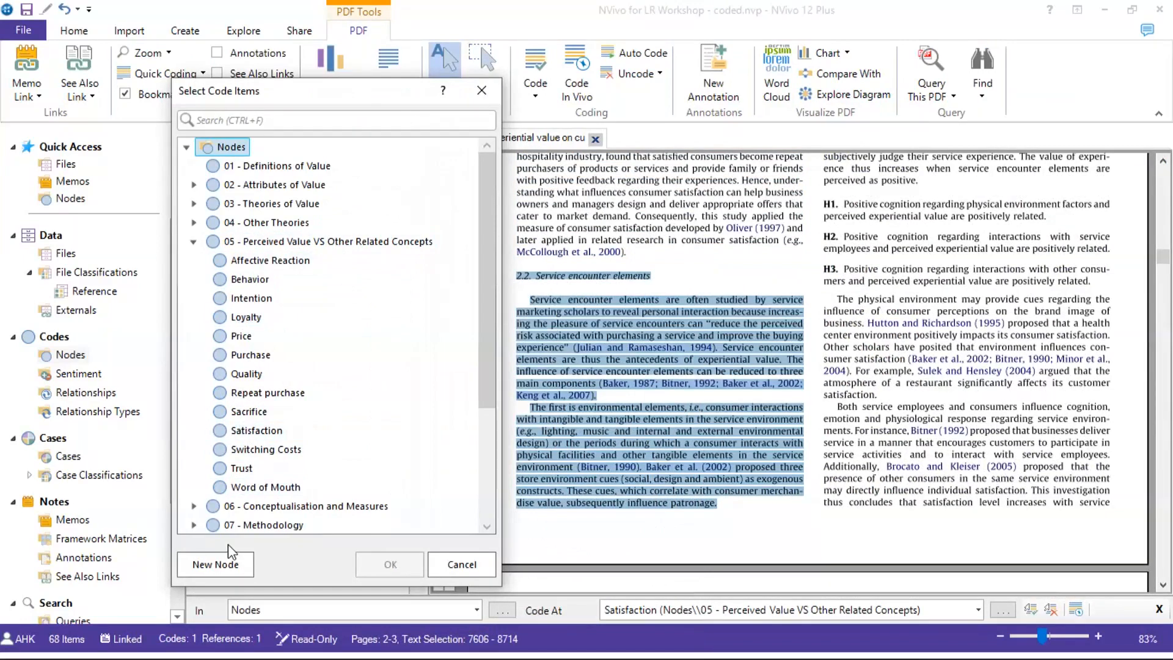
Create a 'Service encounter' node under 05 - Perceived Value and code the passage at it
left_click(272, 247)
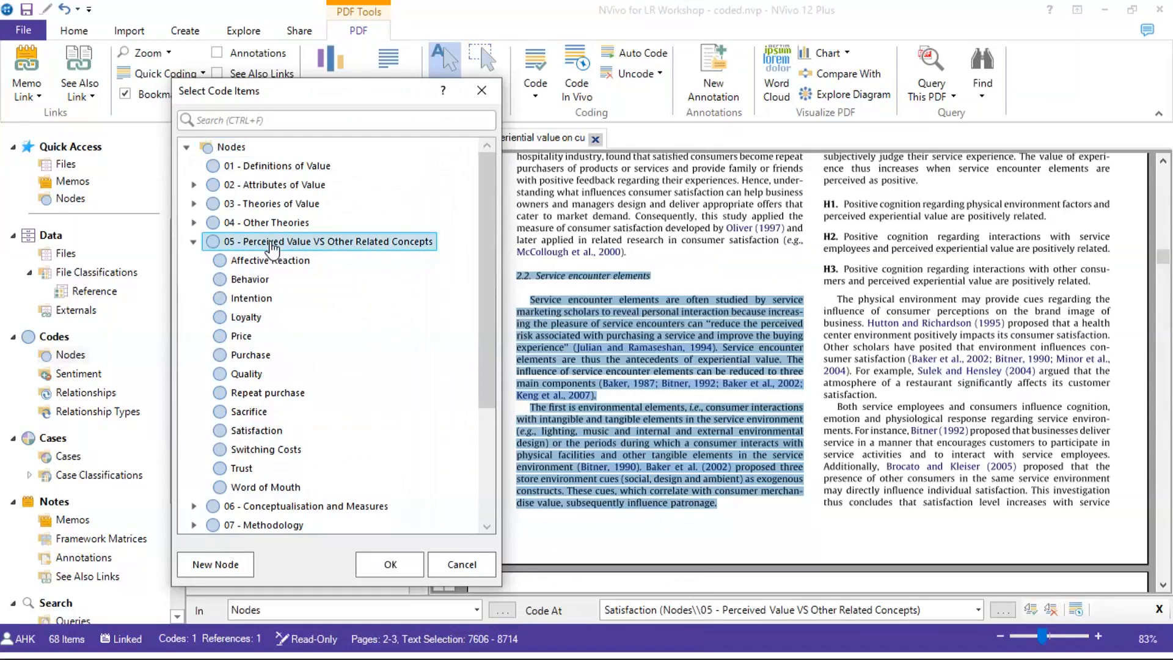
left_click(231, 565)
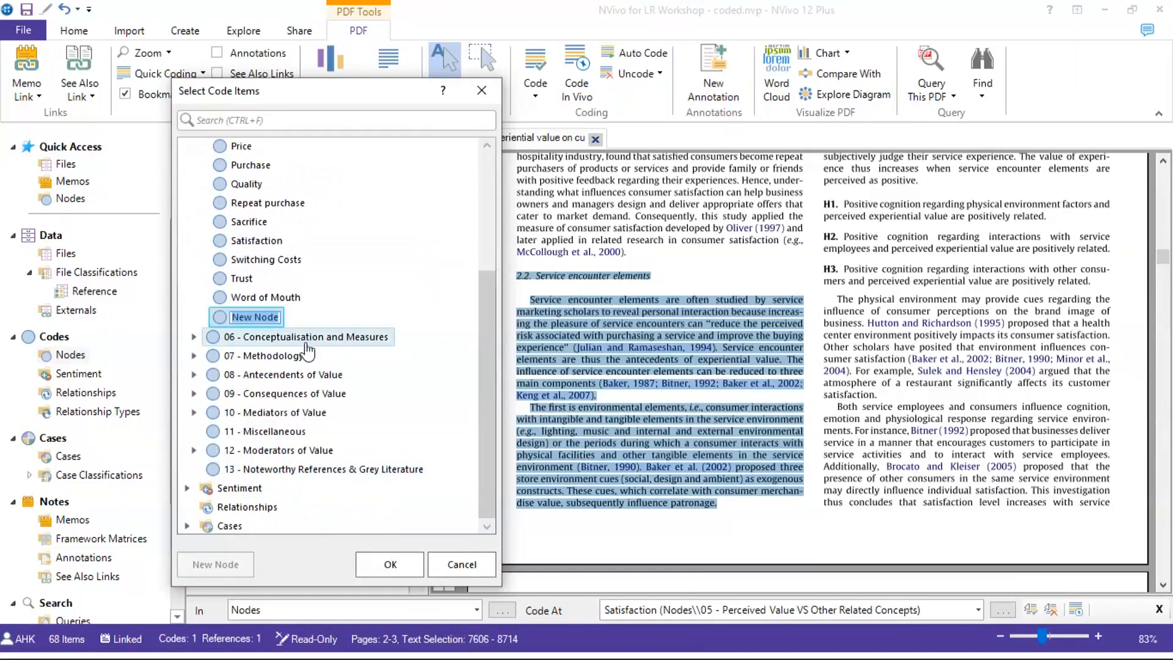
type("Servie")
key("BackSpace")
key("BackSpace")
type("ice")
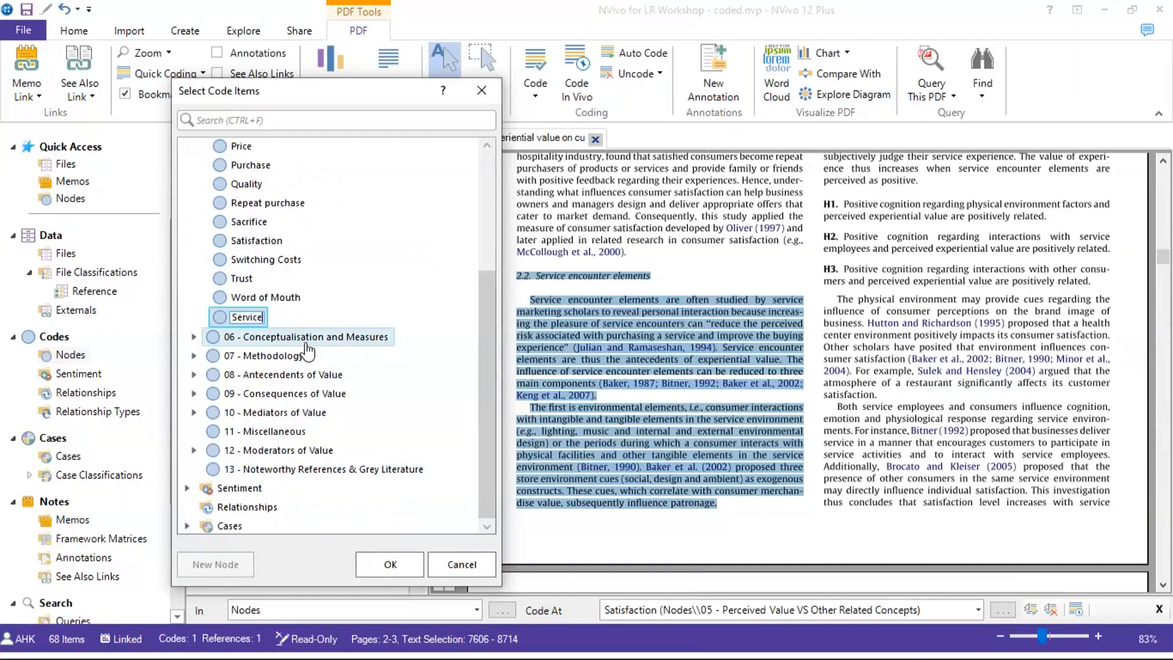
type(" encounter")
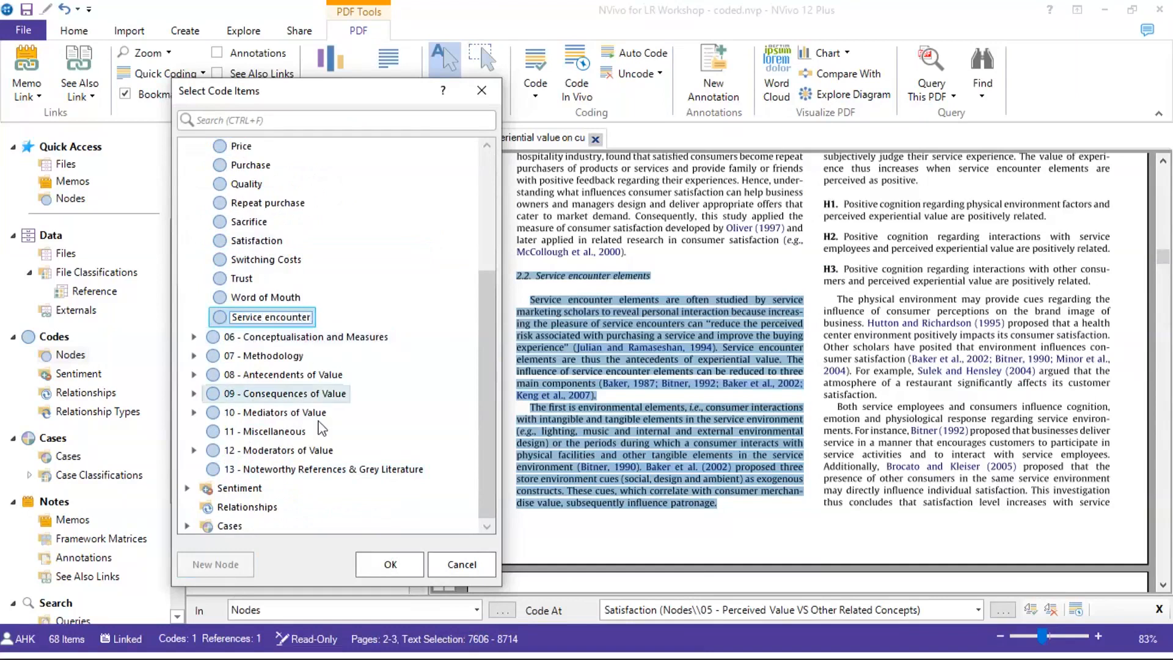
left_click(388, 559)
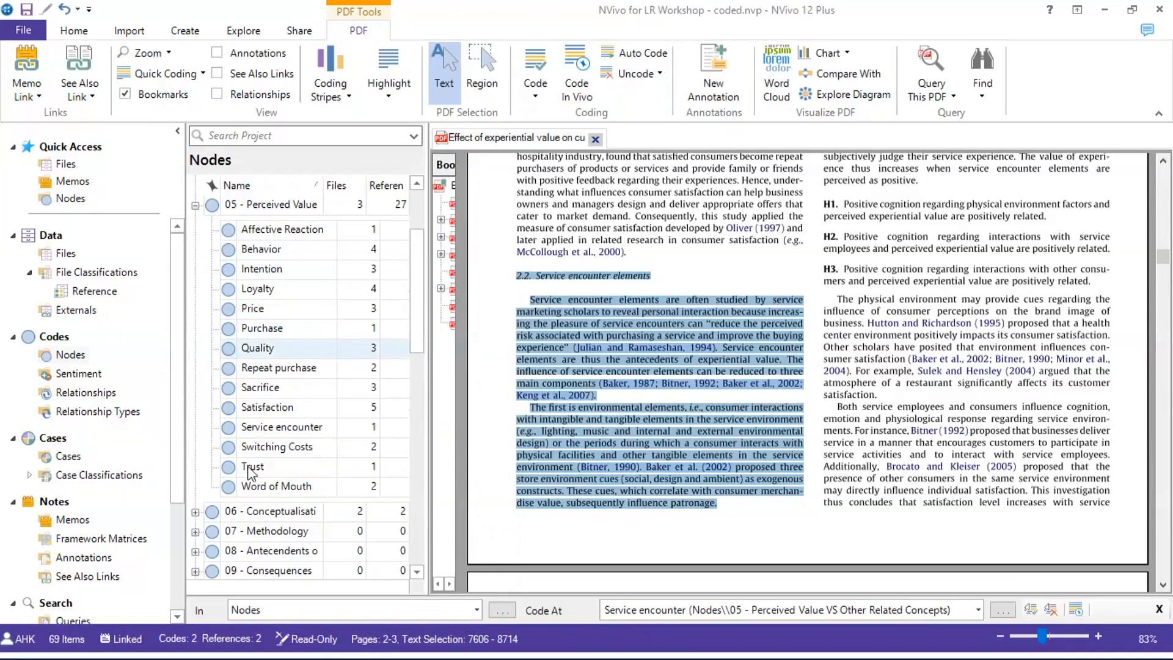
left_click(262, 427)
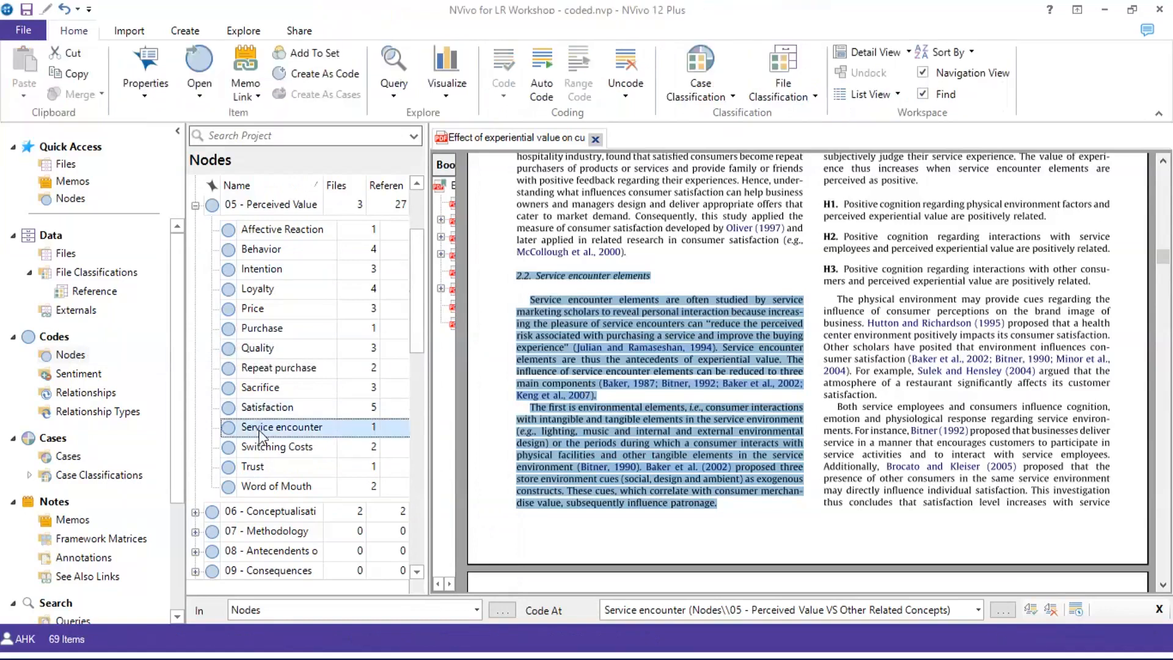
left_click(290, 426)
left_click_drag(289, 426, 647, 298)
scroll(650, 252, "down", 2)
scroll(650, 251, "up", 2)
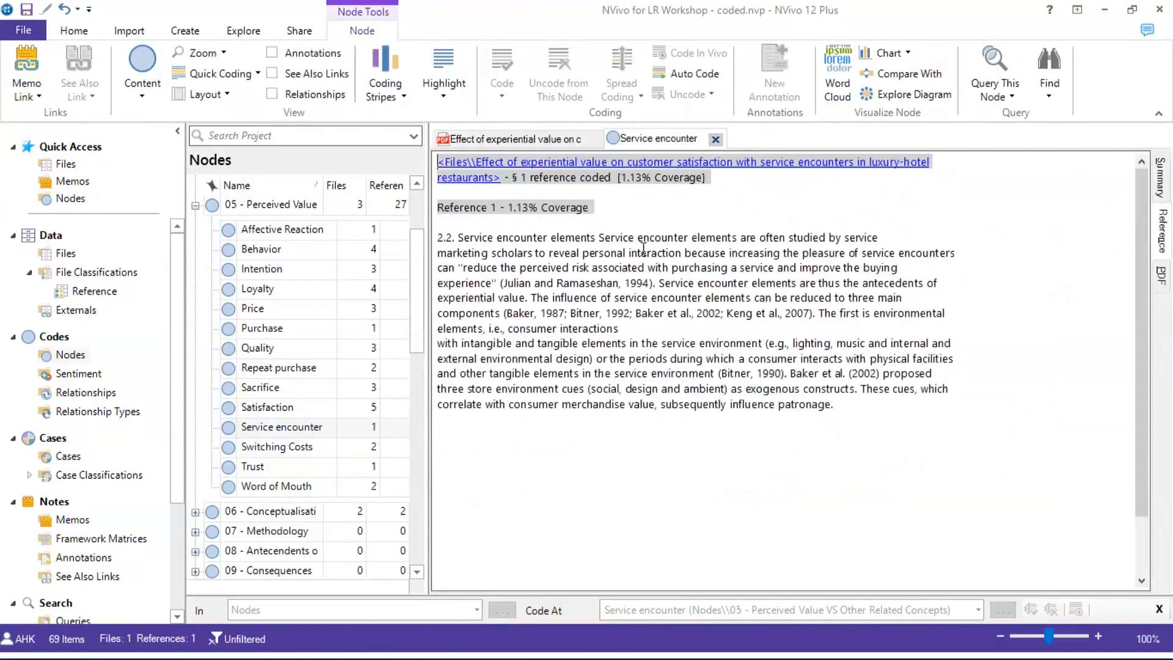
left_click(714, 140)
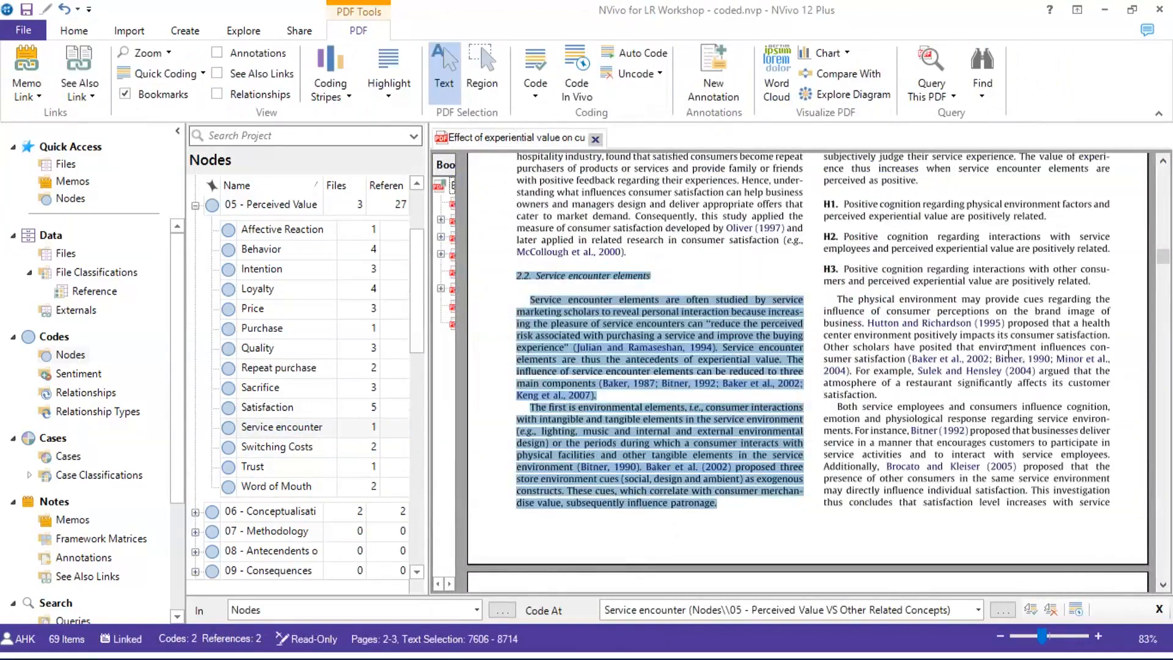
Reselect the 2.2 Service encounter elements passage in the PDF
scroll(1008, 353, "up", 10)
scroll(1008, 353, "up", 4)
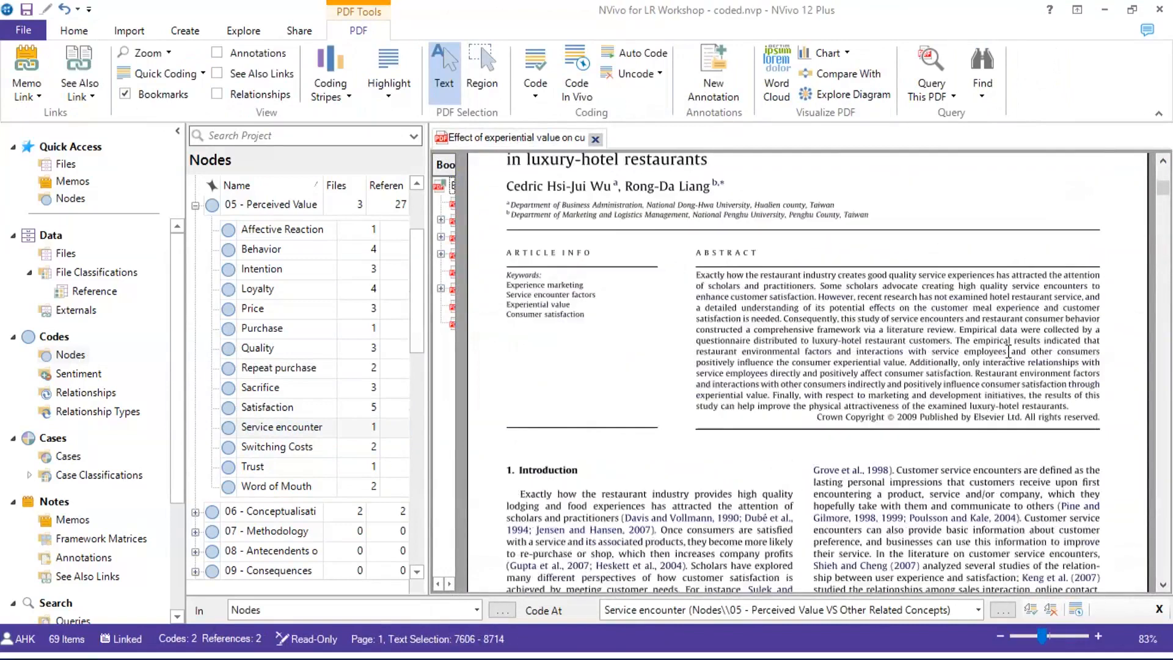
scroll(1008, 353, "down", 10)
scroll(1008, 353, "down", 5)
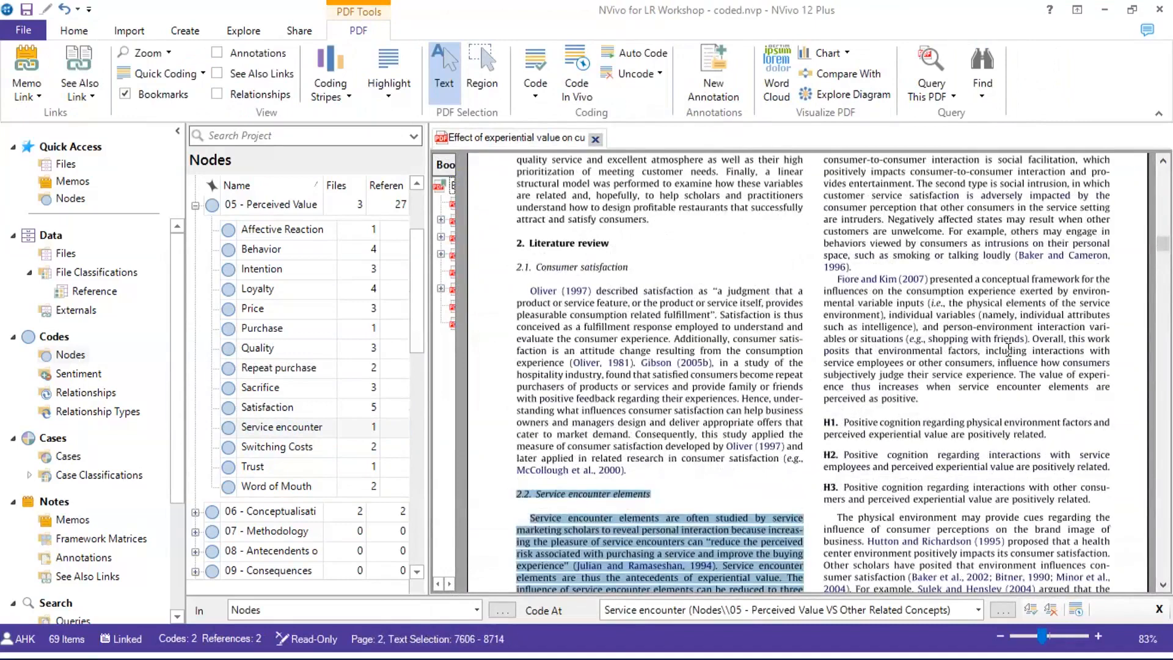
scroll(1008, 349, "down", 5)
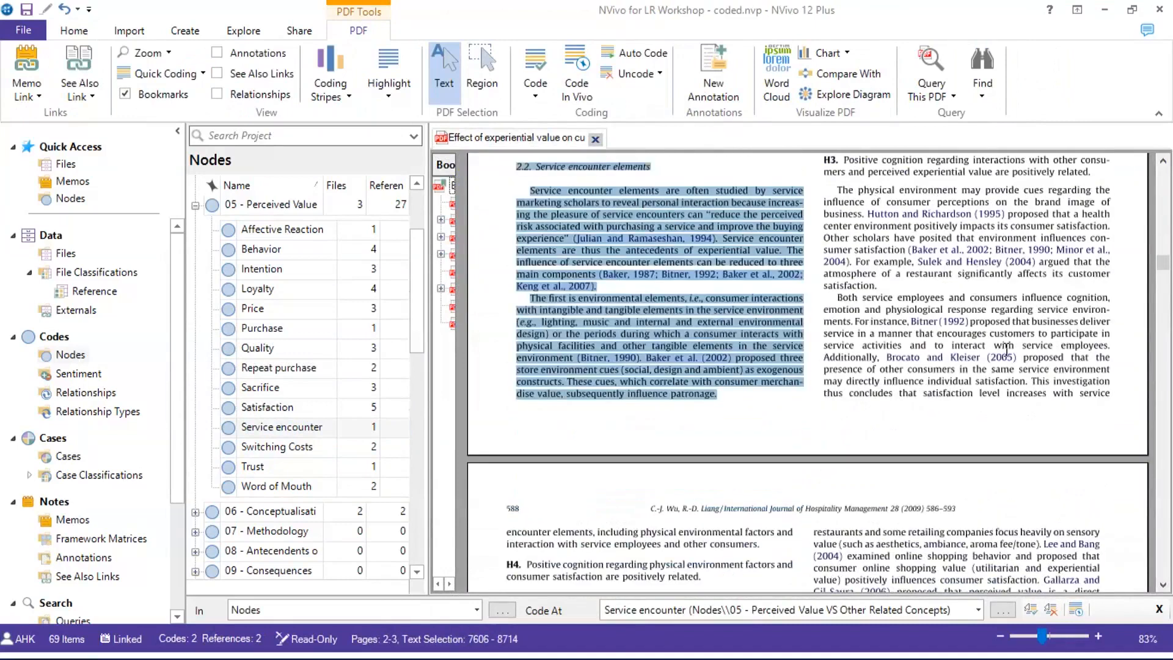
scroll(1006, 350, "down", 5)
scroll(1006, 350, "down", 1)
scroll(1006, 349, "up", 4)
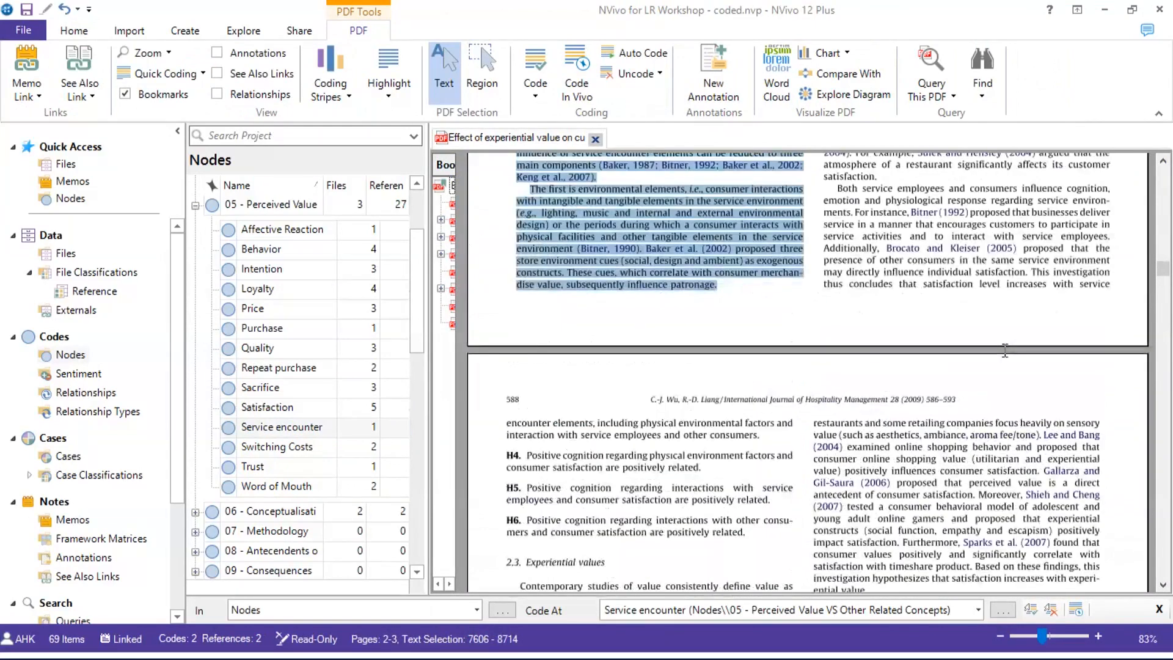
scroll(1005, 350, "up", 4)
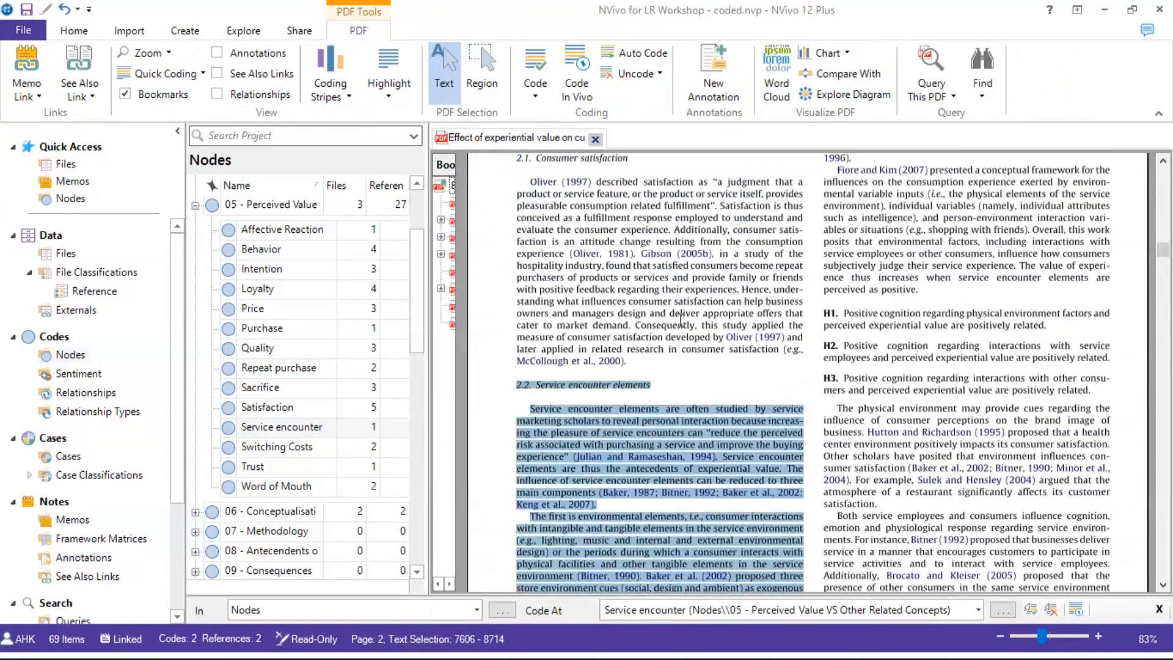
scroll(680, 318, "up", 4)
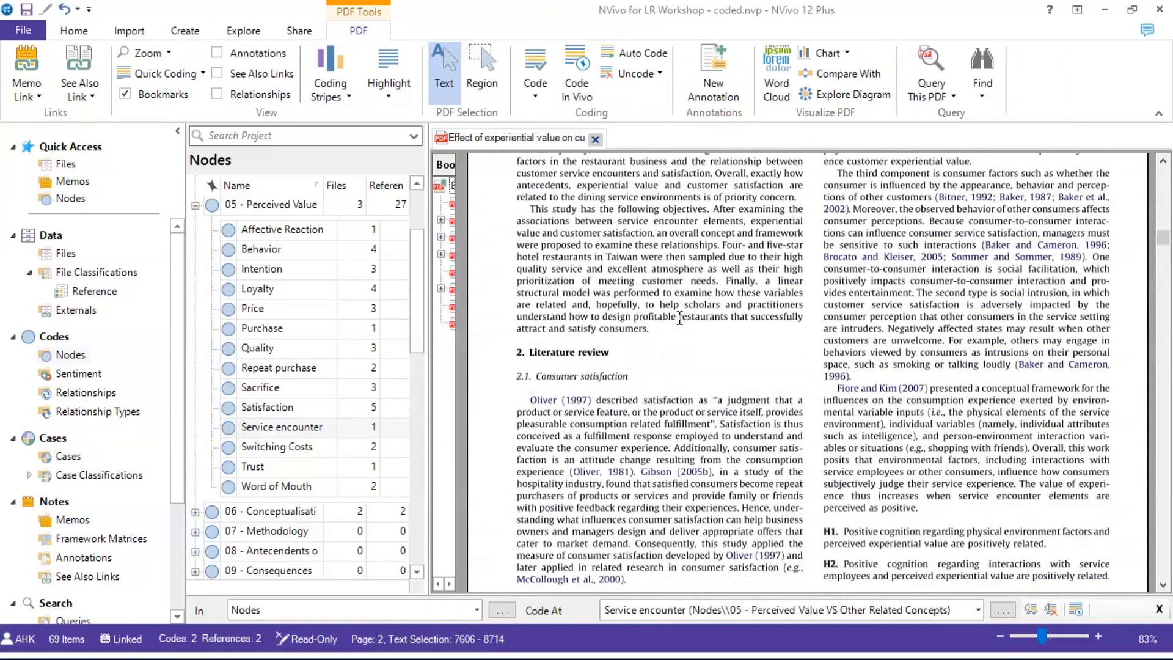
scroll(677, 319, "down", 4)
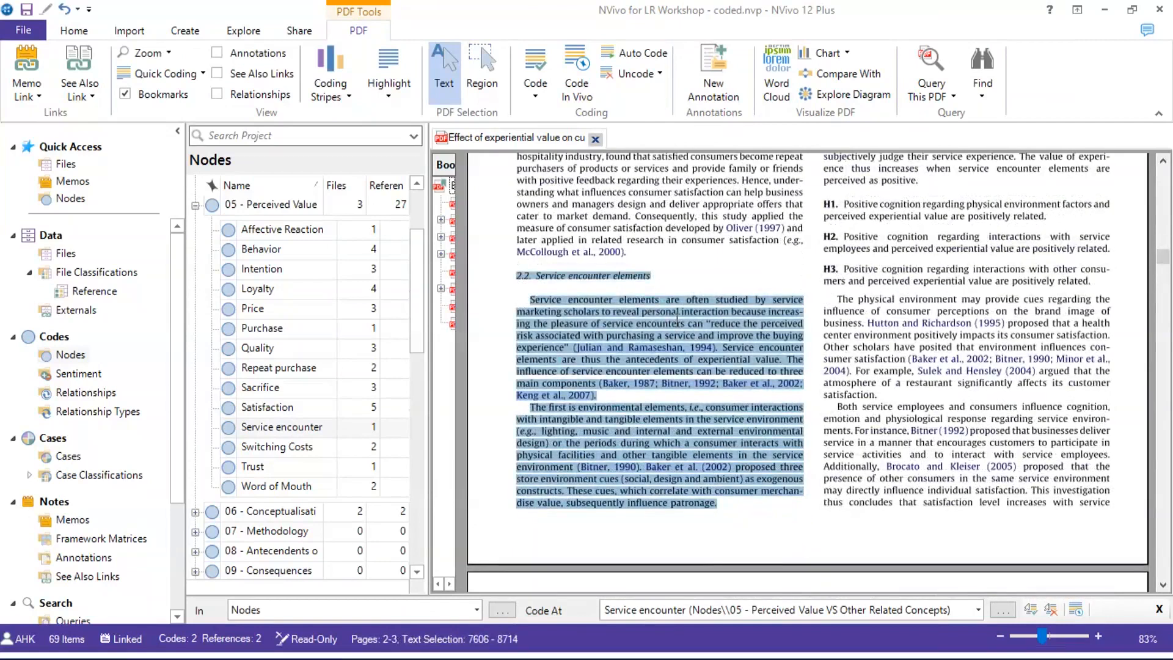
left_click(519, 280)
left_click_drag(518, 281, 728, 507)
Code the selected passage at the Satisfaction node as well
right_click(711, 408)
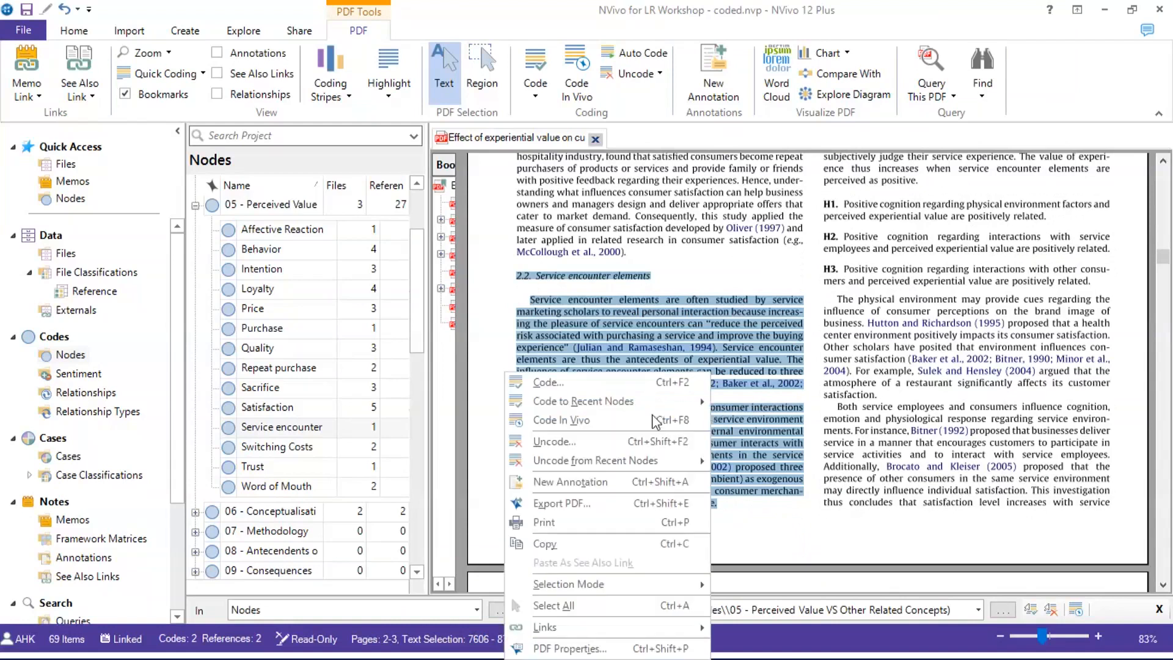
left_click(605, 380)
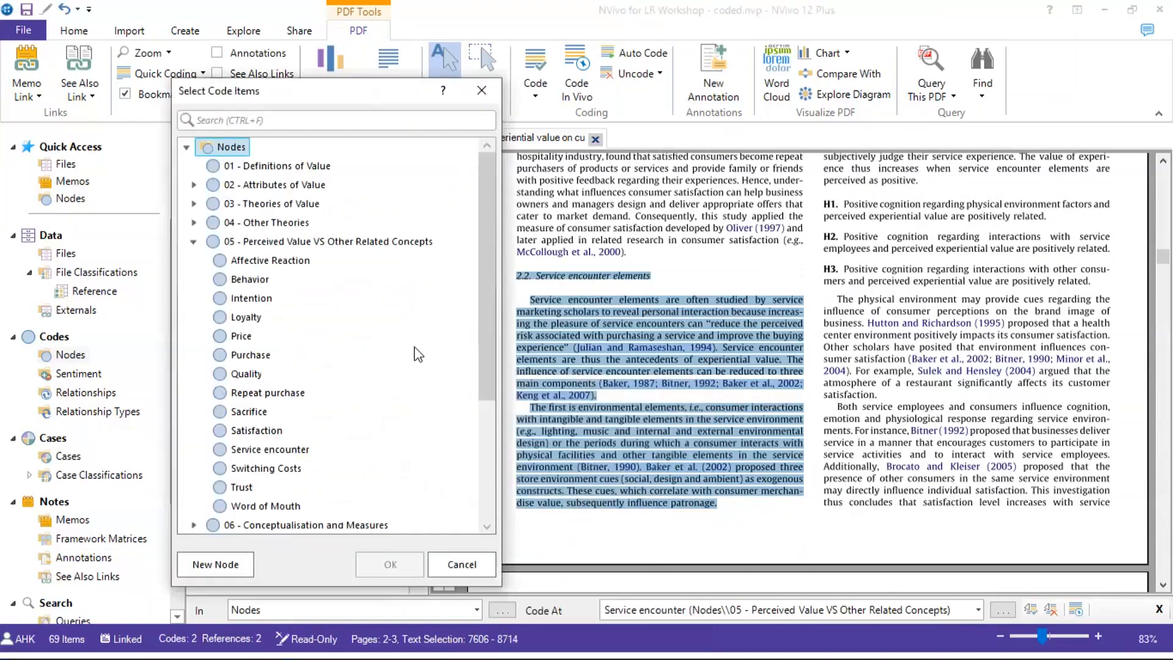
left_click(255, 430)
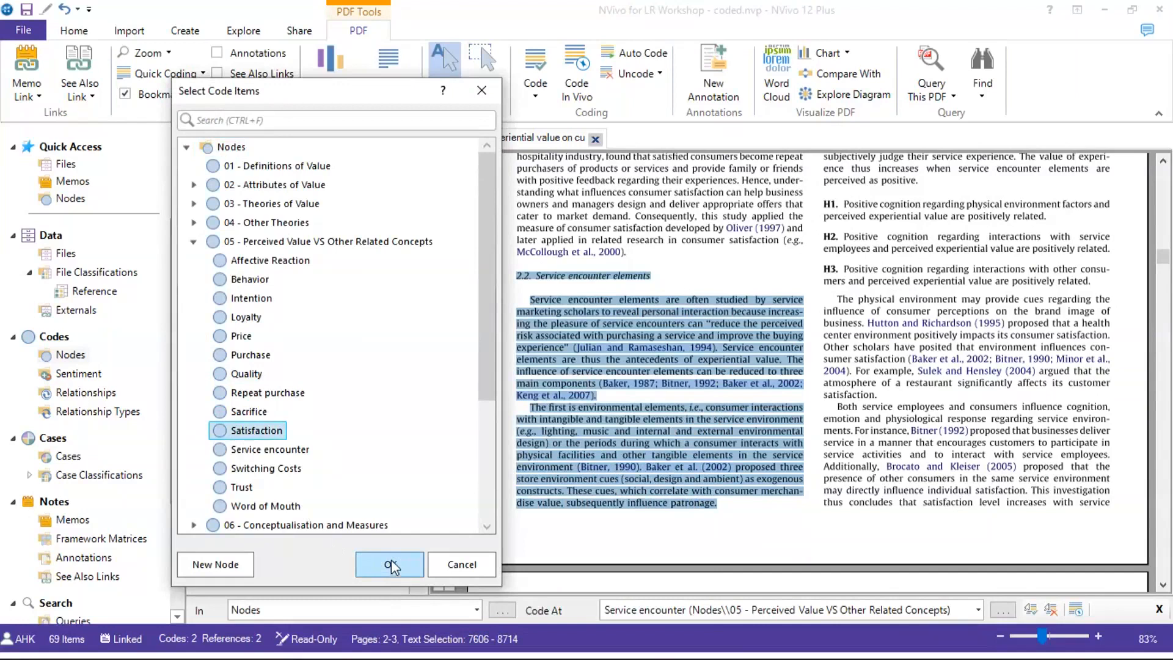
left_click(391, 559)
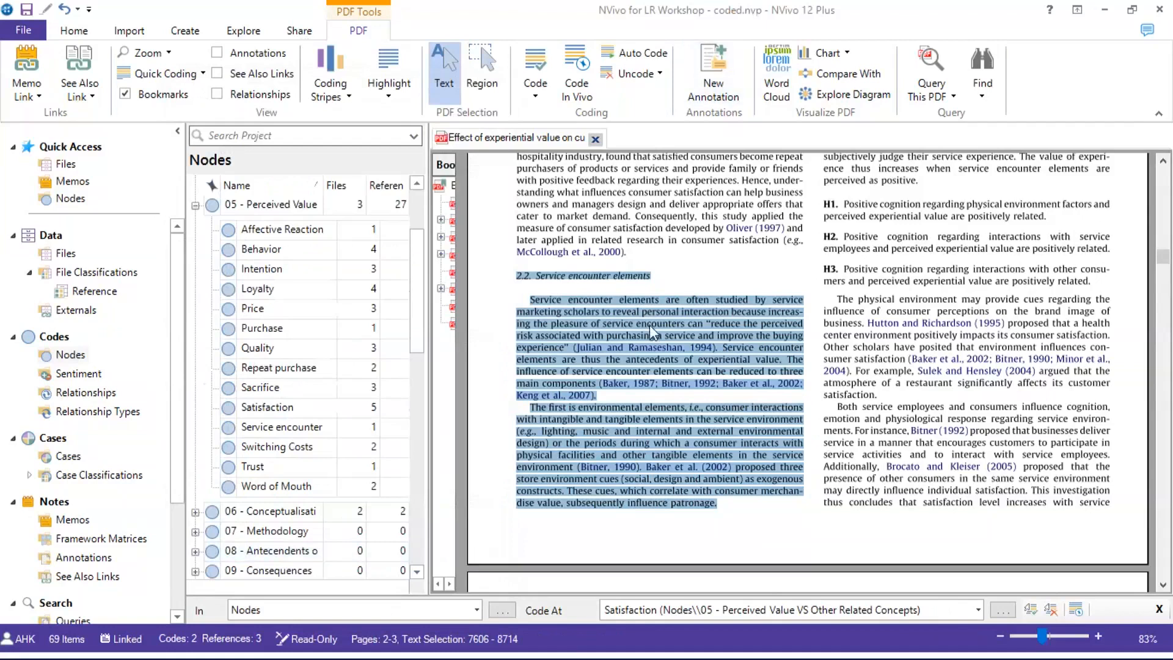
Select the text from the other-customers behavior paragraph through the Fig. 2 caption
scroll(667, 325, "up", 5)
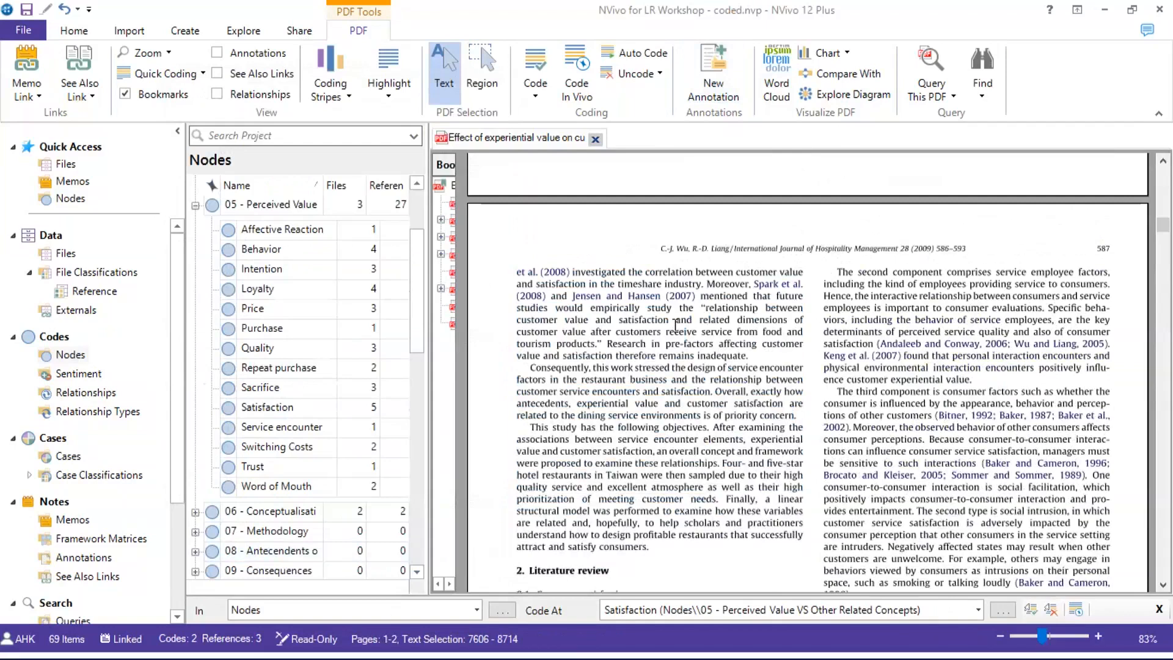
scroll(676, 325, "down", 15)
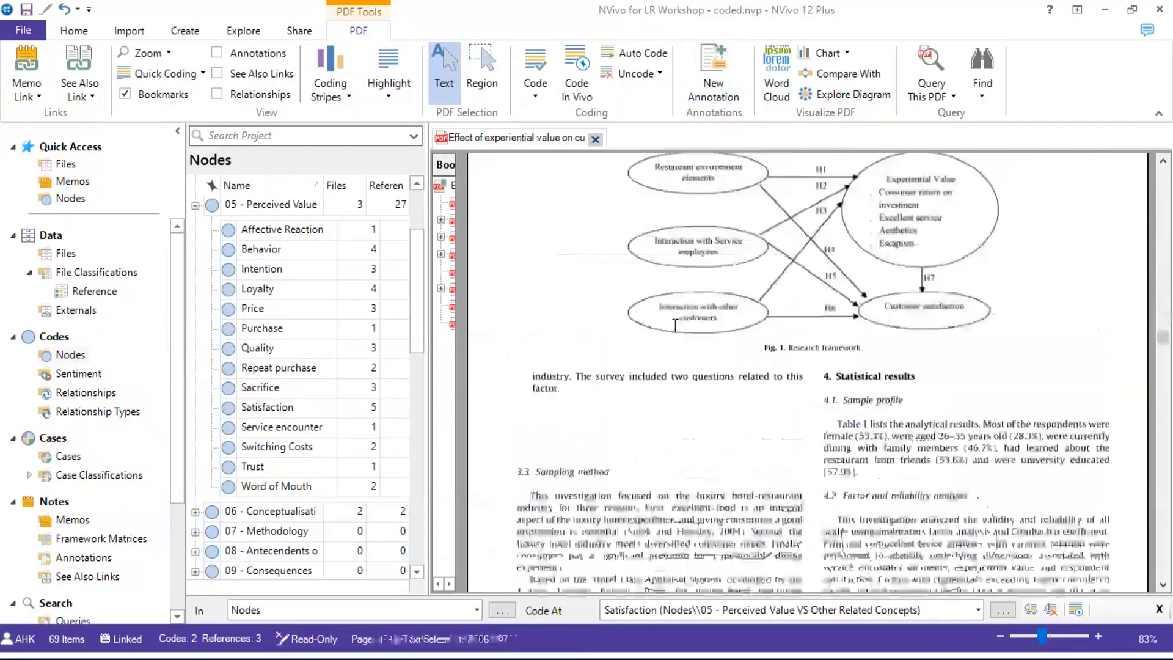
scroll(675, 325, "down", 3)
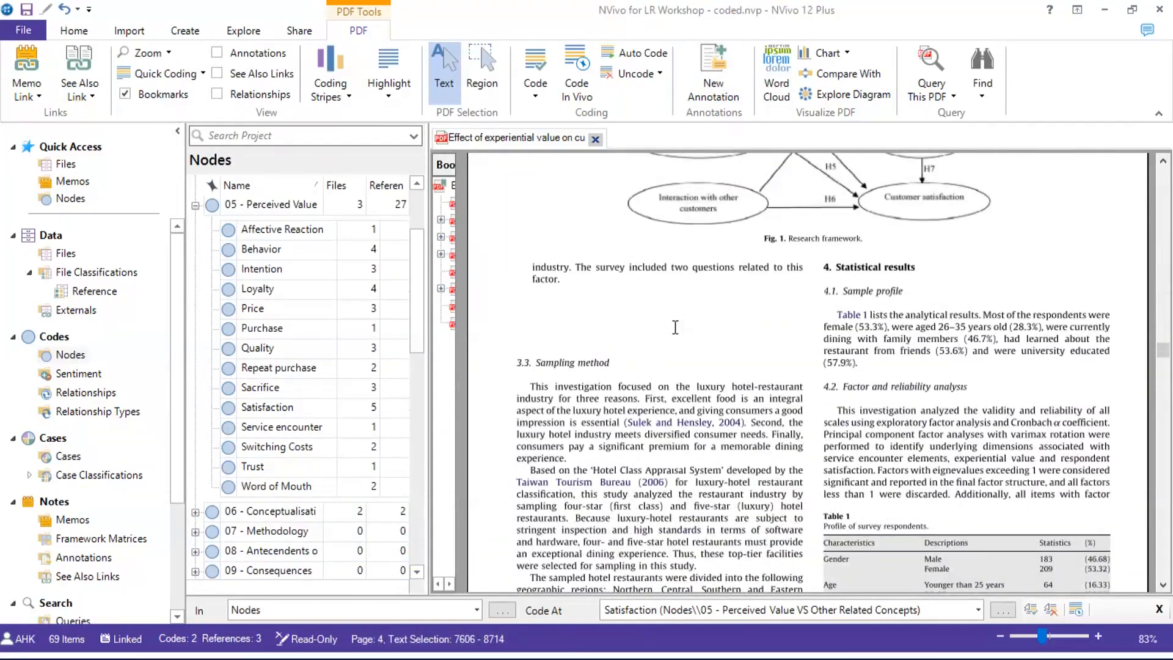
scroll(675, 328, "down", 15)
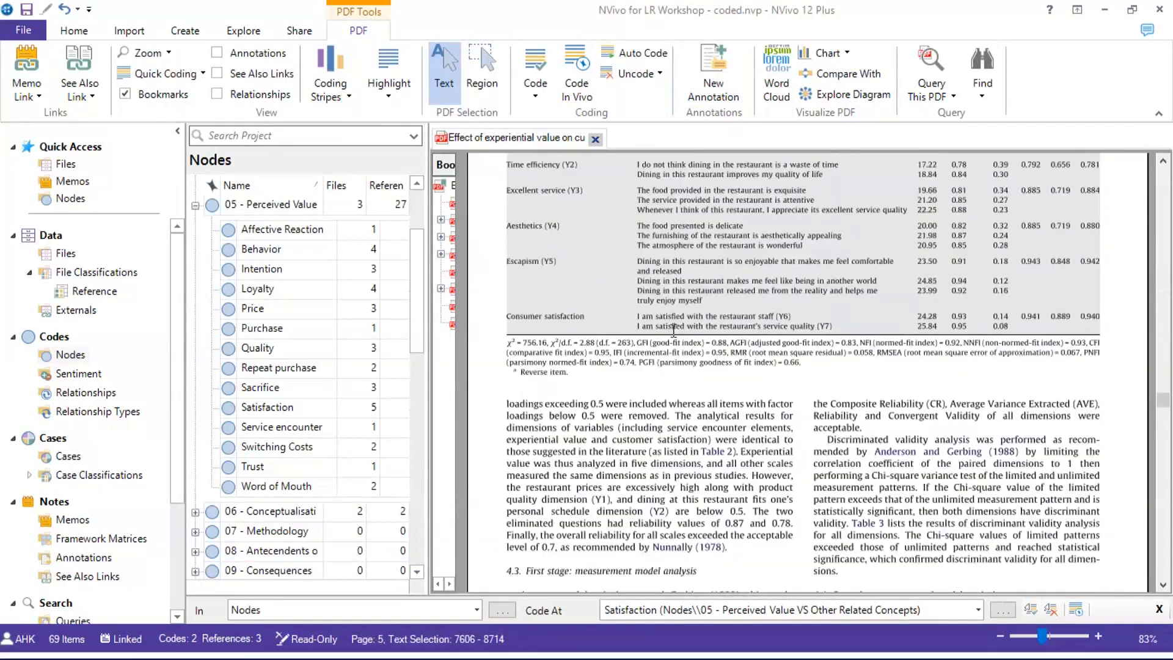
scroll(673, 333, "down", 15)
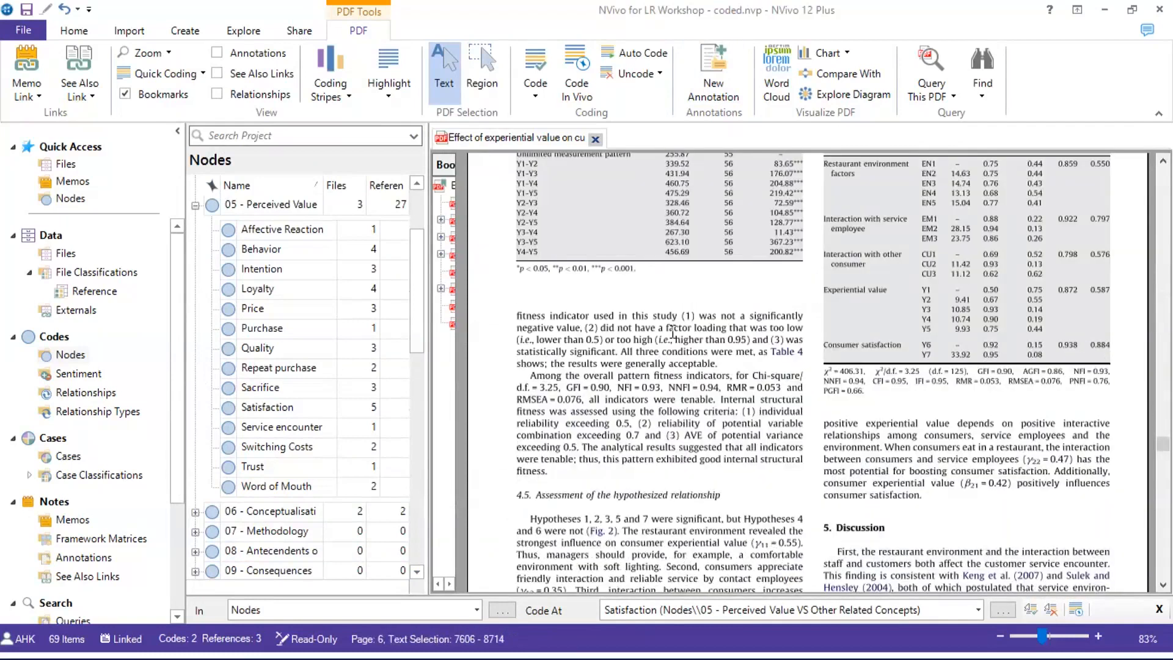
scroll(673, 333, "down", 3)
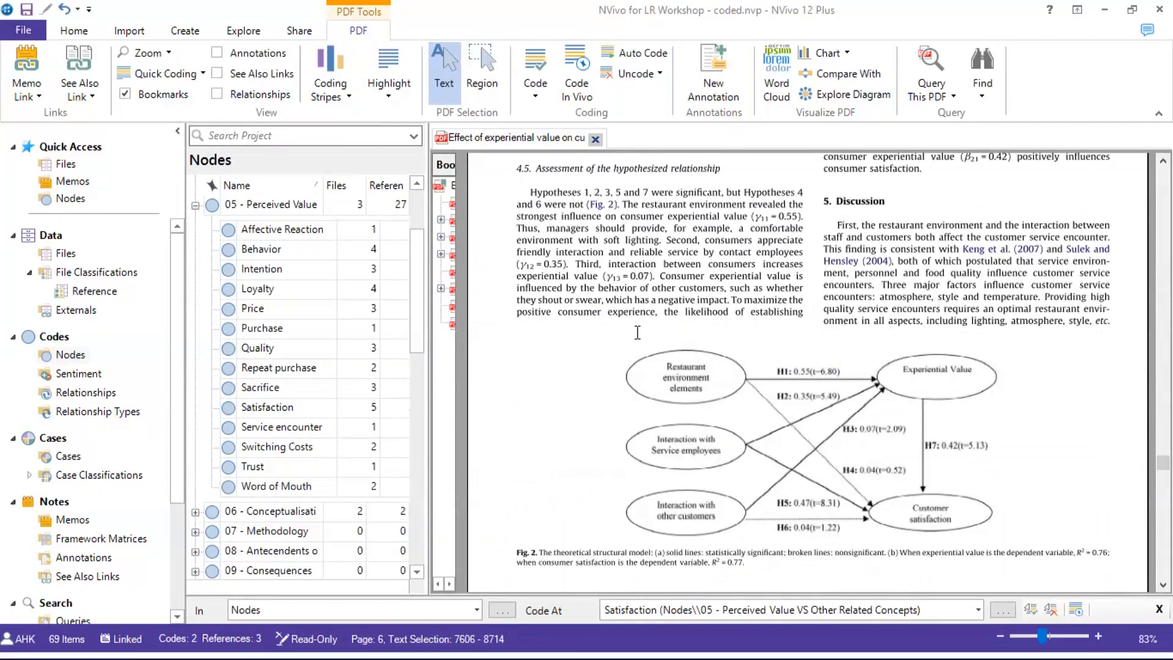
scroll(637, 332, "down", 3)
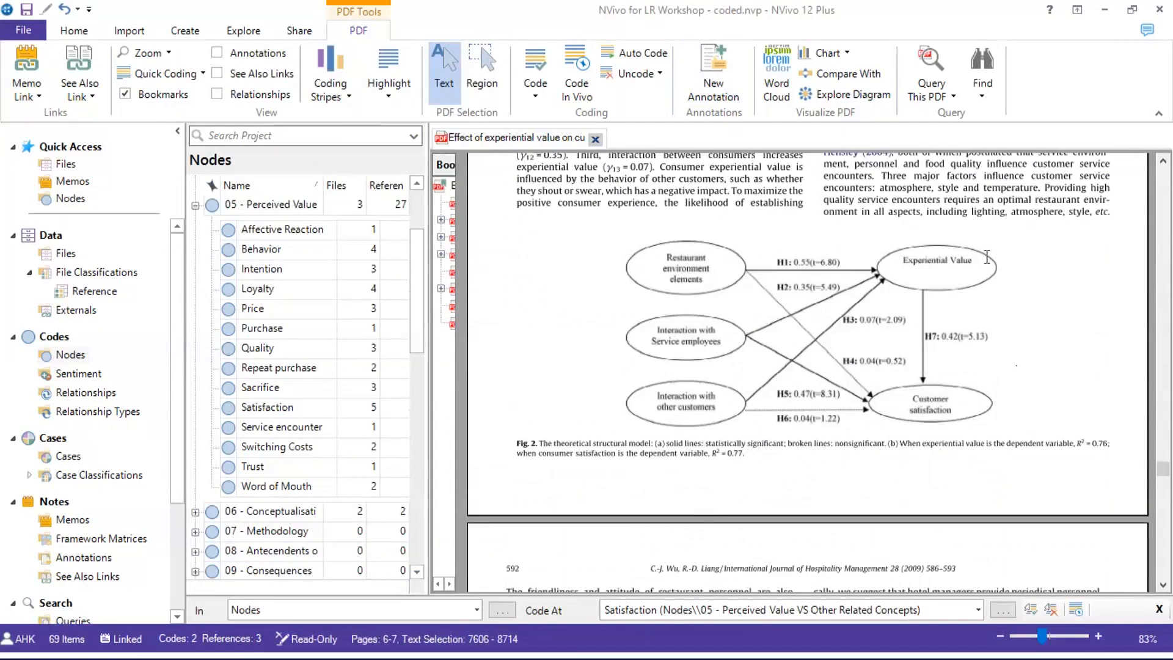
left_click_drag(621, 183, 1002, 458)
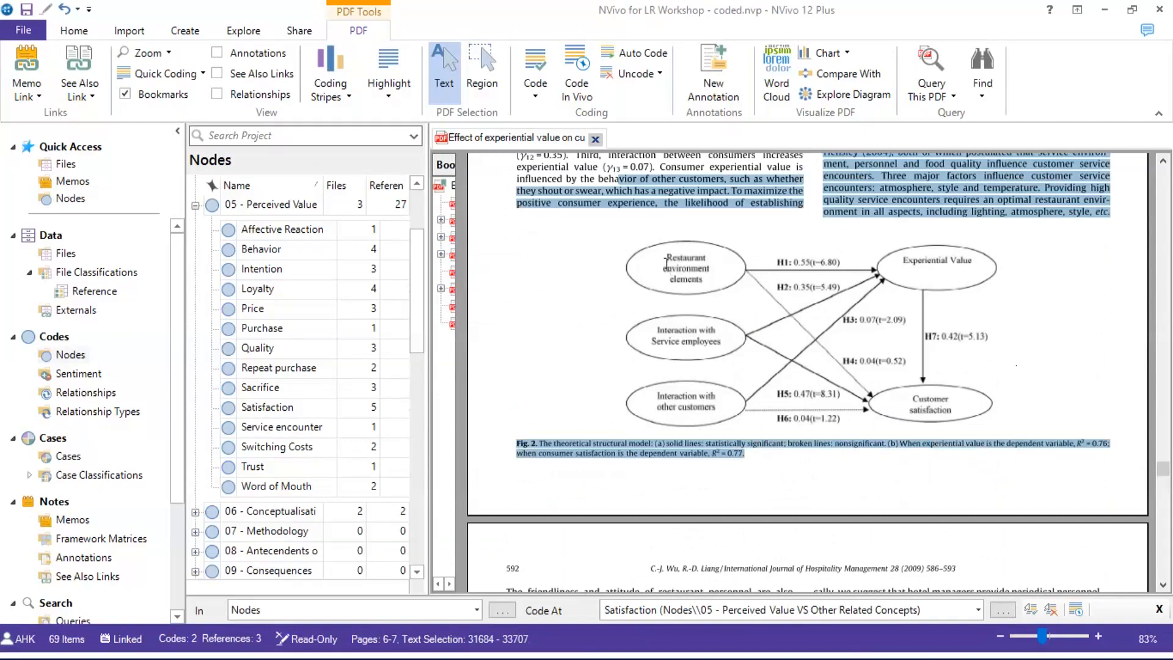
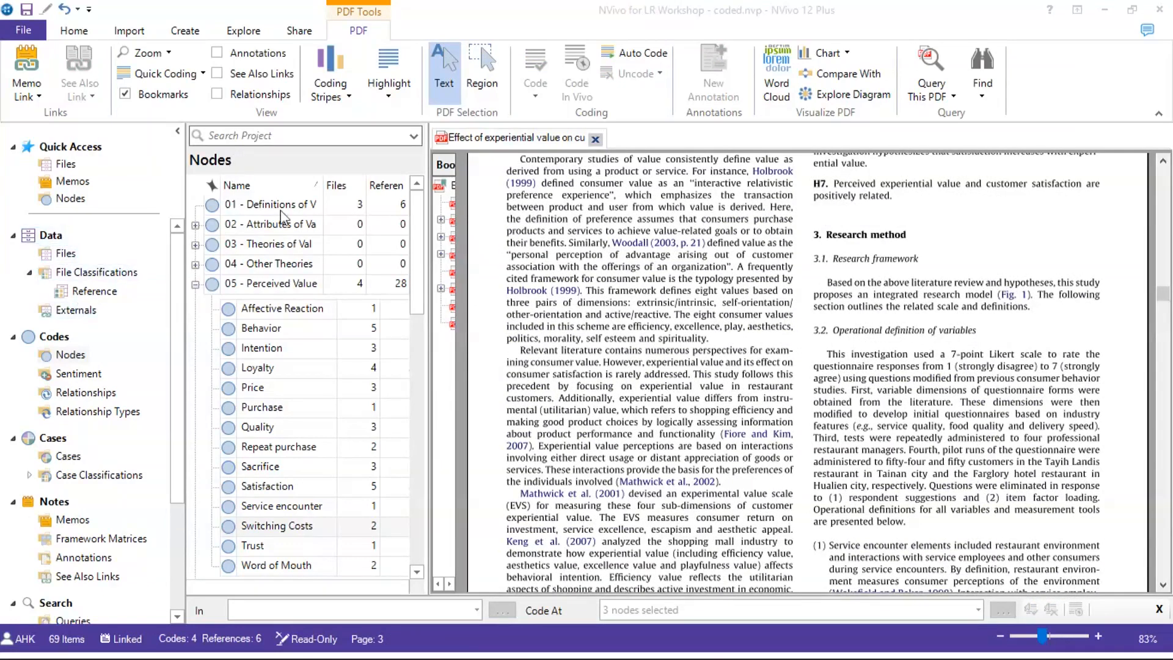
Show the Files list of the project's 31 articles with their code and reference counts
left_click(76, 256)
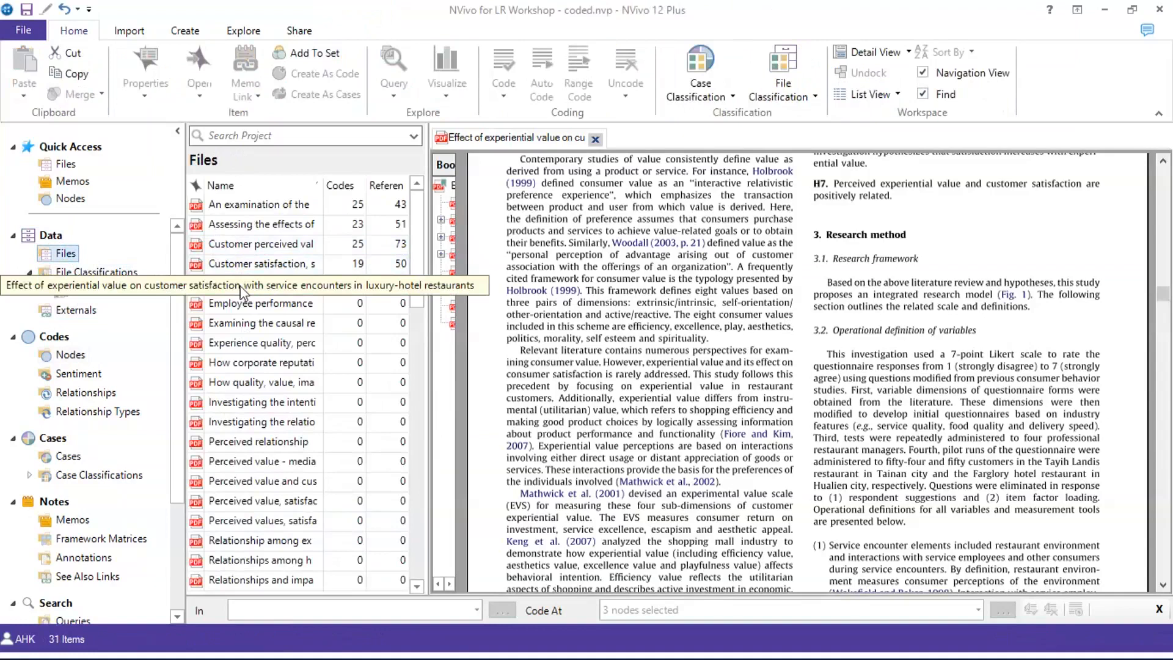
In the article's classification sheet, set Research Approach Quantitative, Country USA, and Field Hospitality
right_click(240, 287)
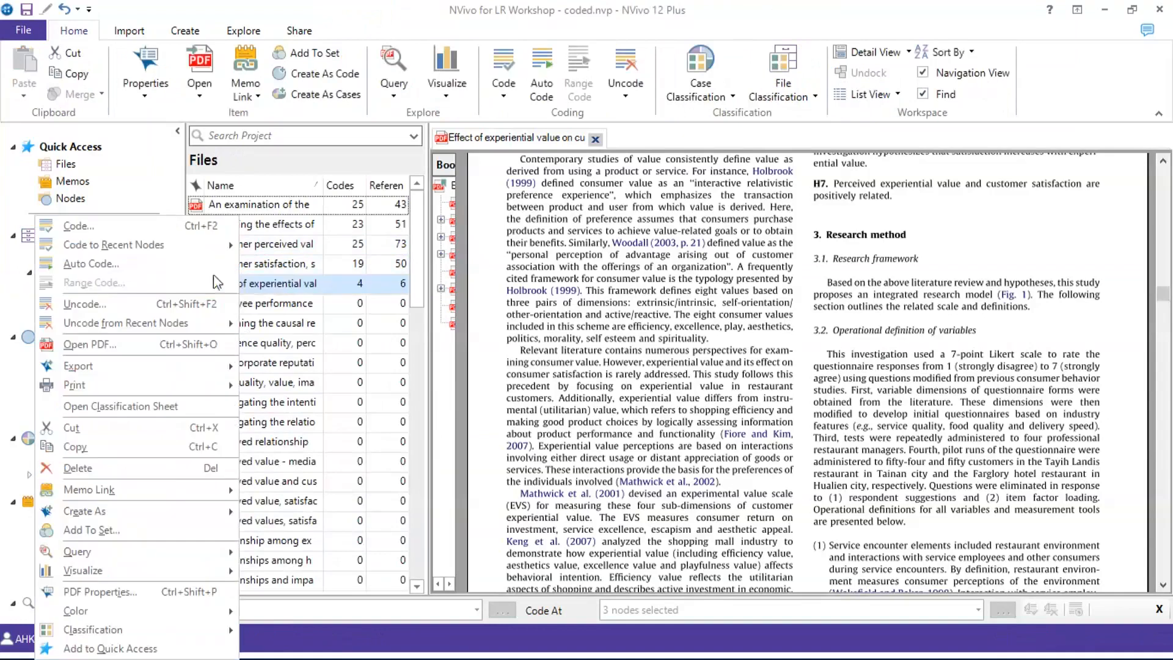
left_click(135, 407)
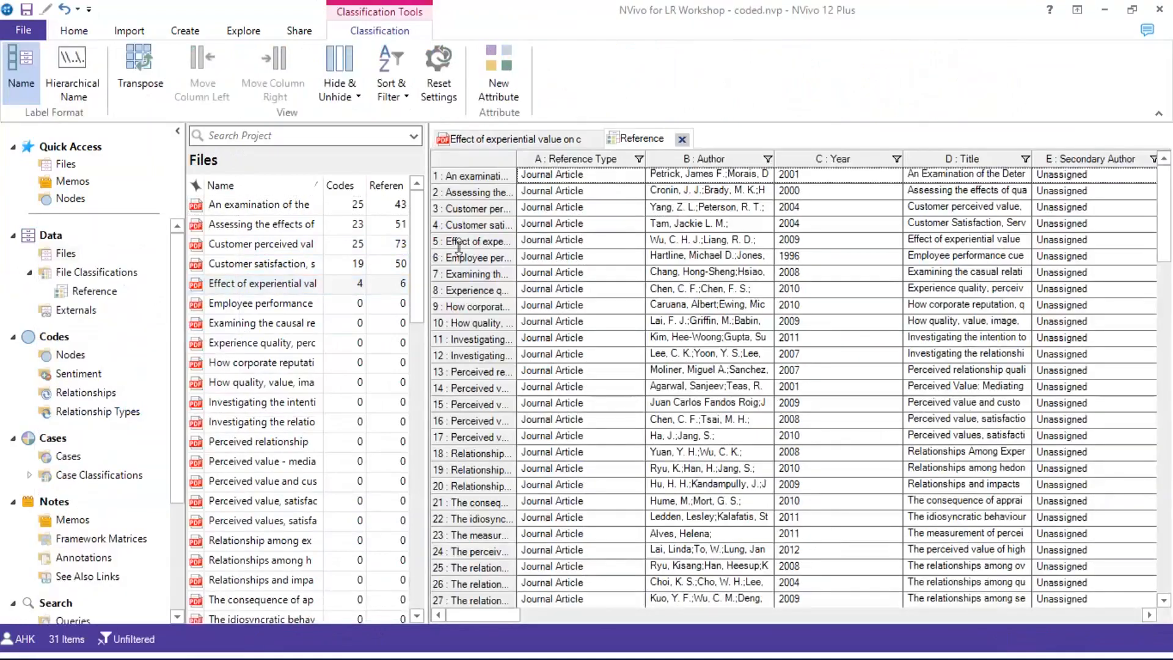
left_click(459, 244)
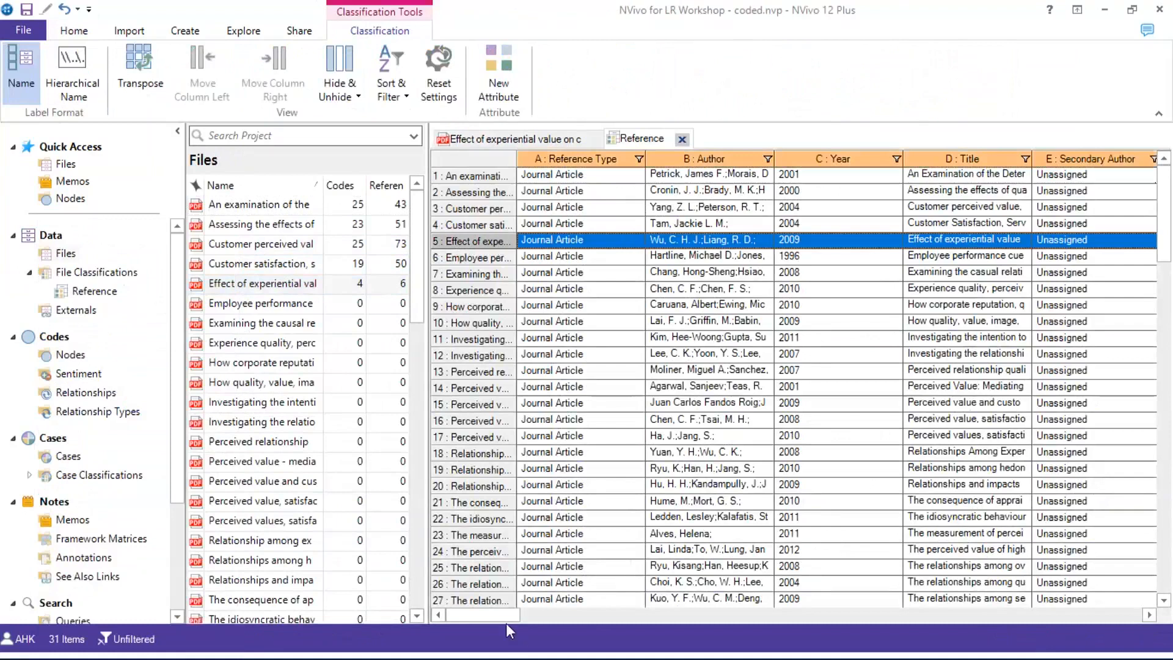
left_click_drag(503, 616, 1164, 652)
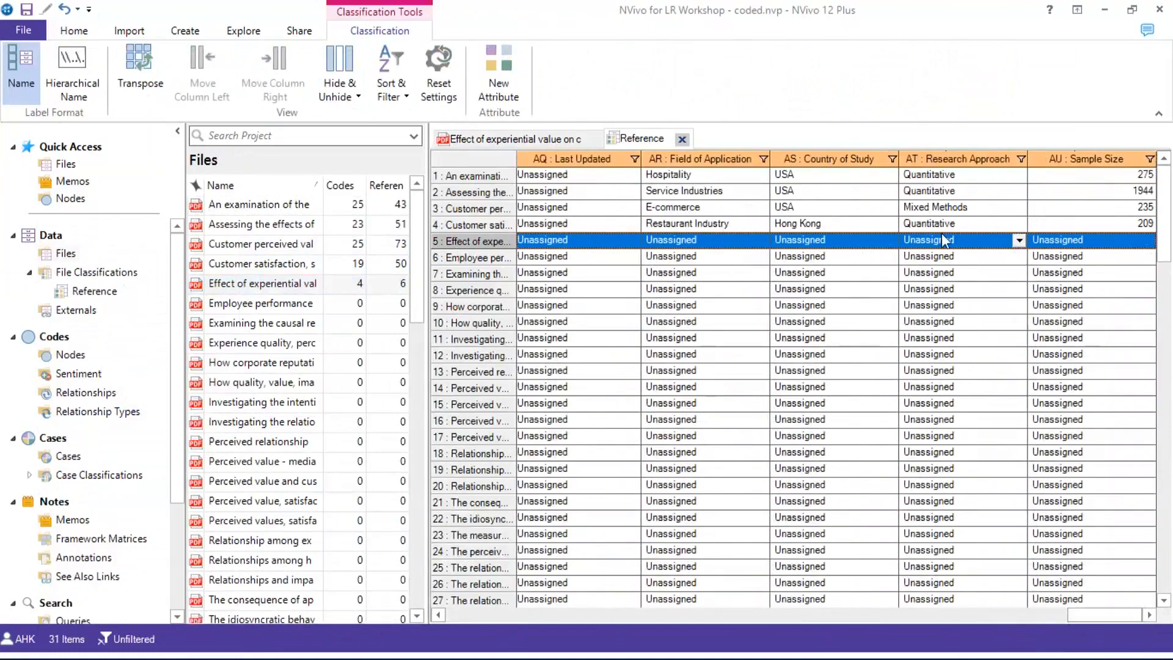
left_click(1019, 240)
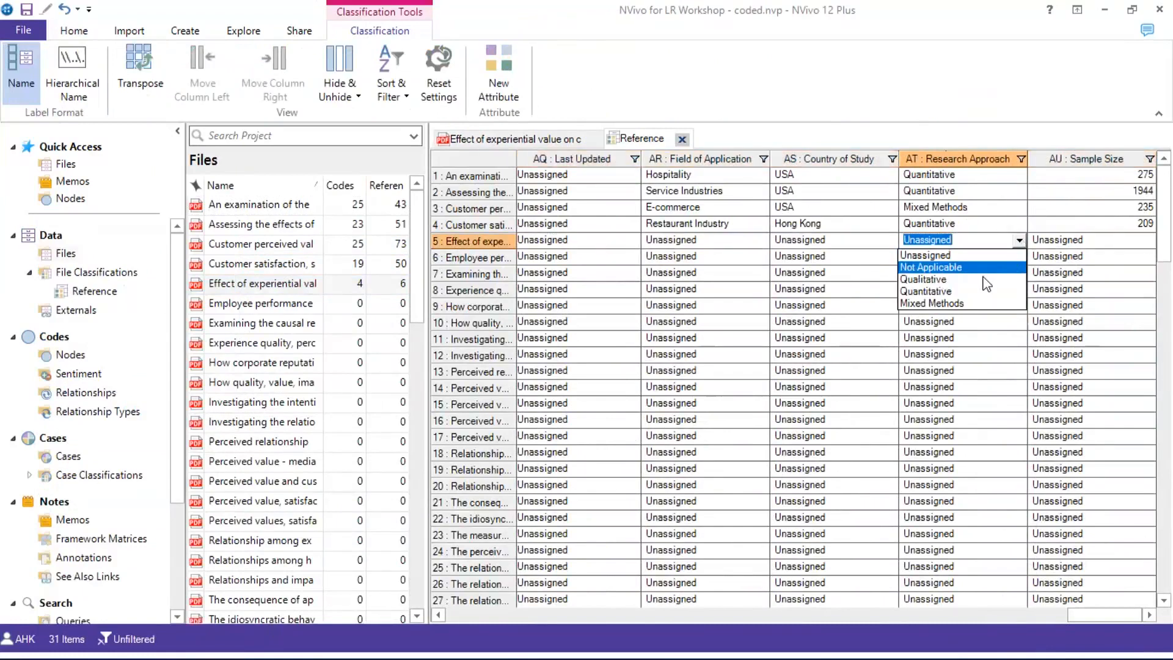
left_click(975, 291)
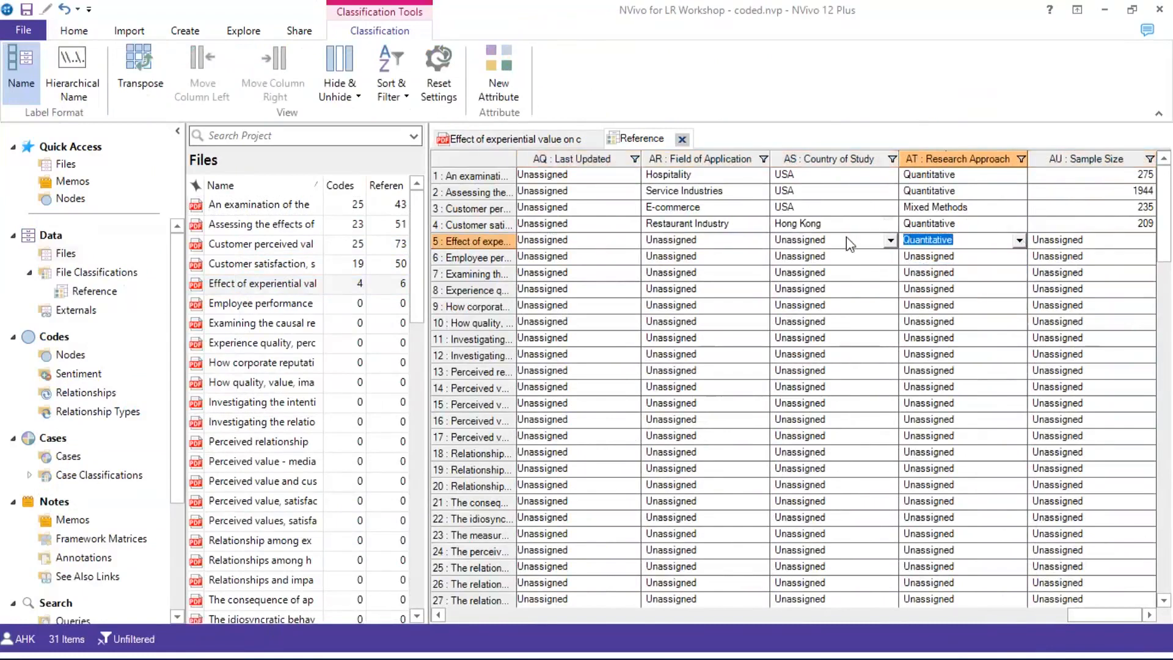
left_click(850, 241)
left_click(847, 243)
type("USA")
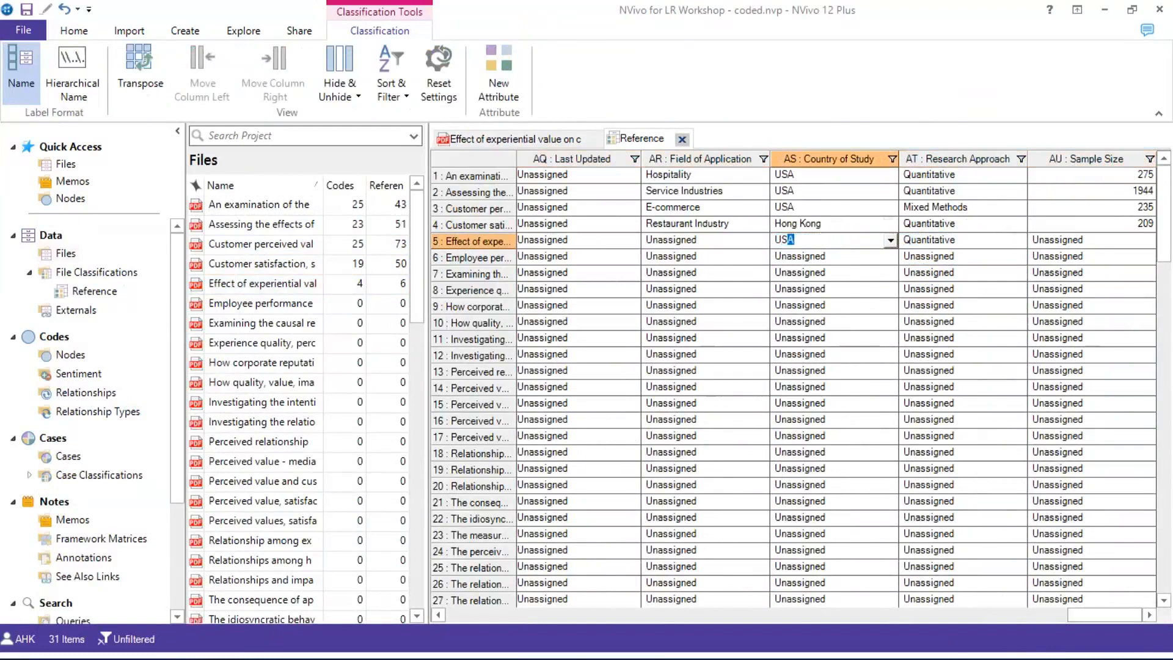
left_click(759, 242)
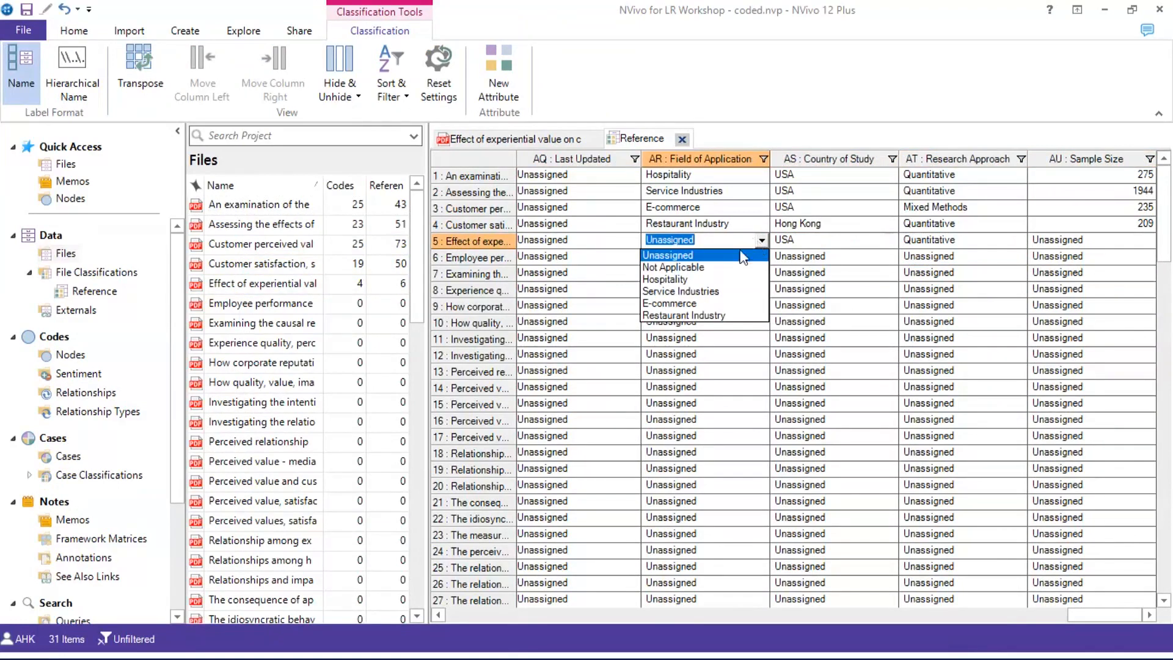
left_click(714, 280)
Look through the experiential-value article PDF to find its sample size
left_click(1101, 240)
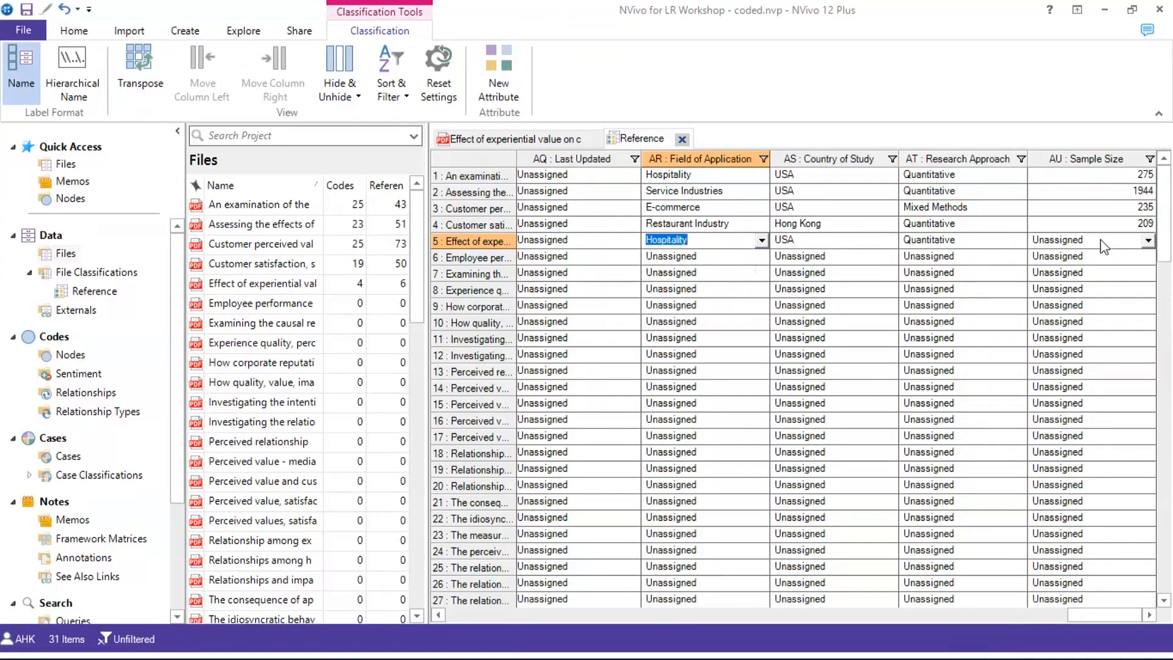
left_click(483, 137)
scroll(1001, 382, "down", 5)
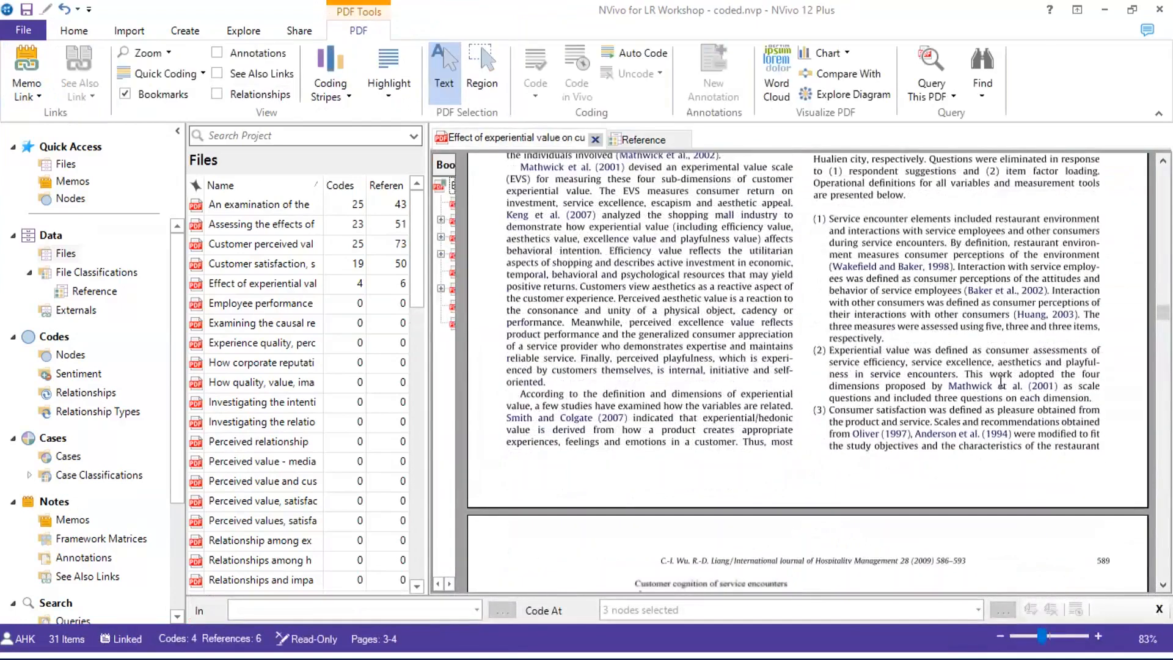
scroll(1001, 381, "down", 8)
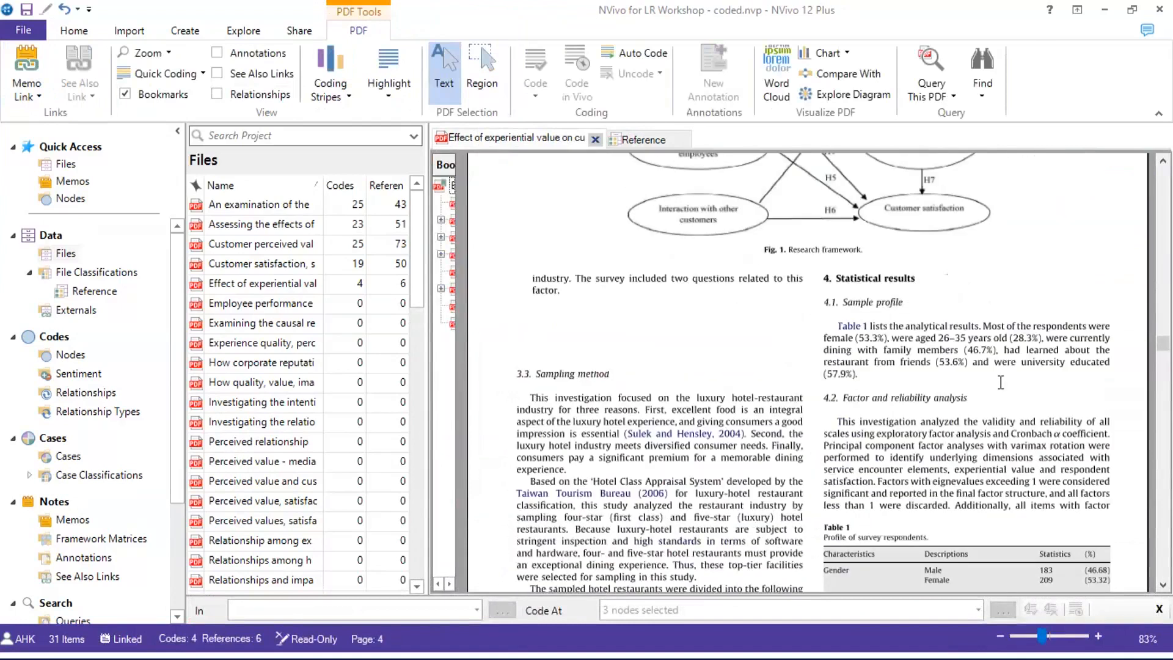
scroll(999, 382, "down", 3)
scroll(999, 383, "up", 5)
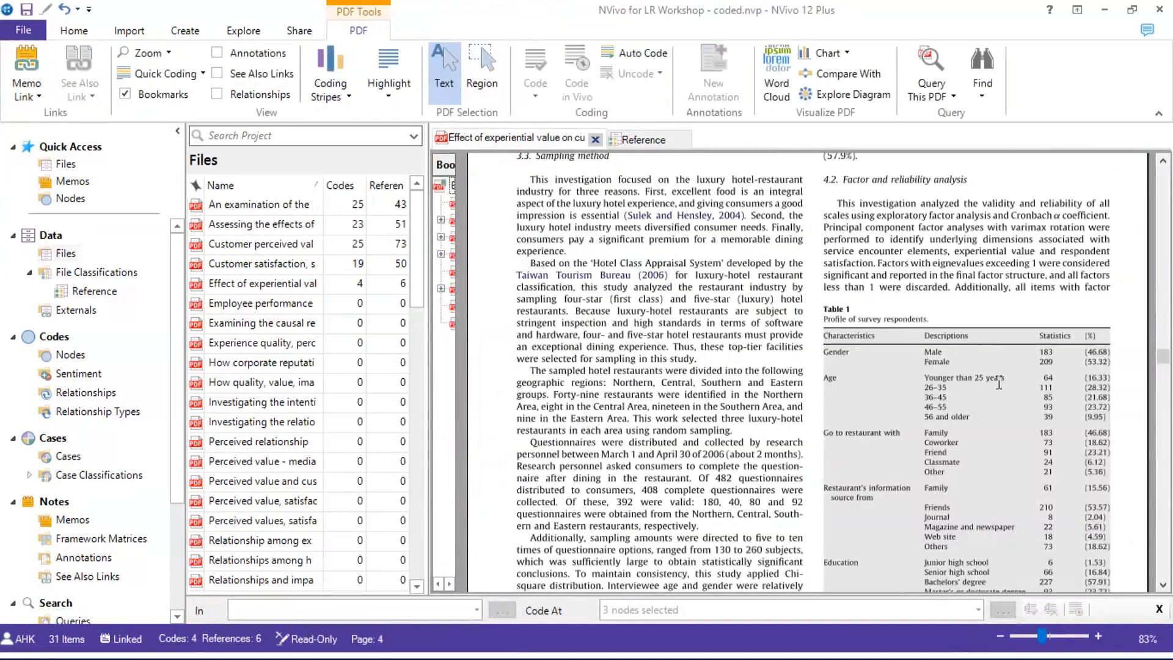
scroll(999, 382, "down", 8)
scroll(562, 160, "up", 4)
Enter a Sample Size of 100, then close the Reference sheet and the article PDF
left_click(643, 139)
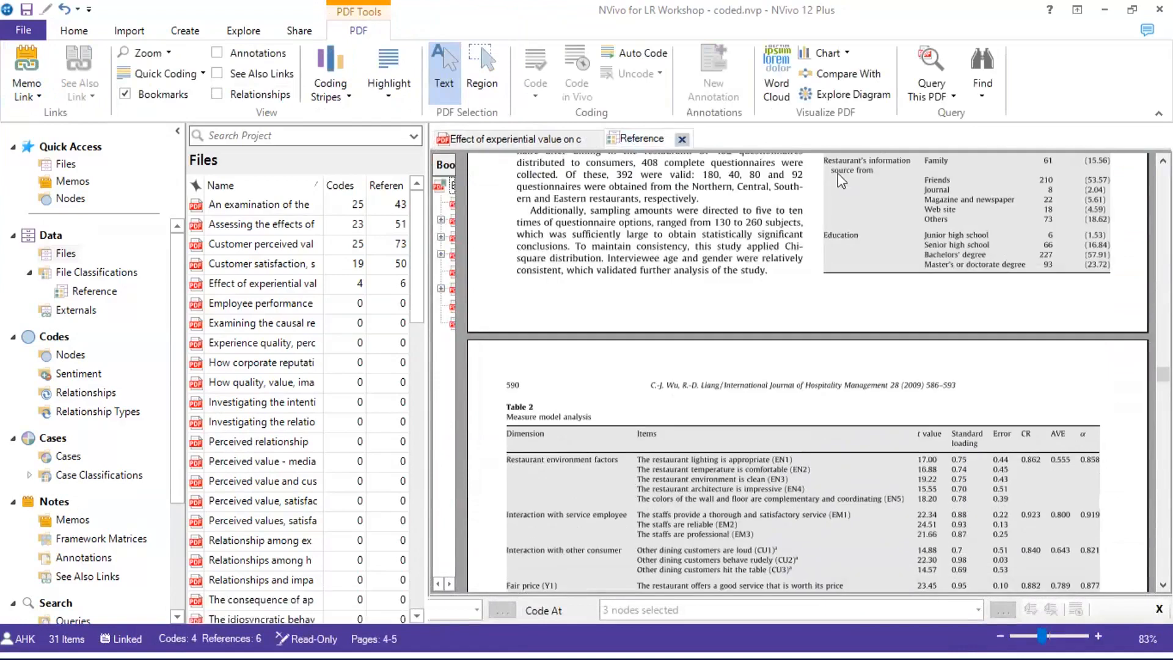
left_click(1052, 237)
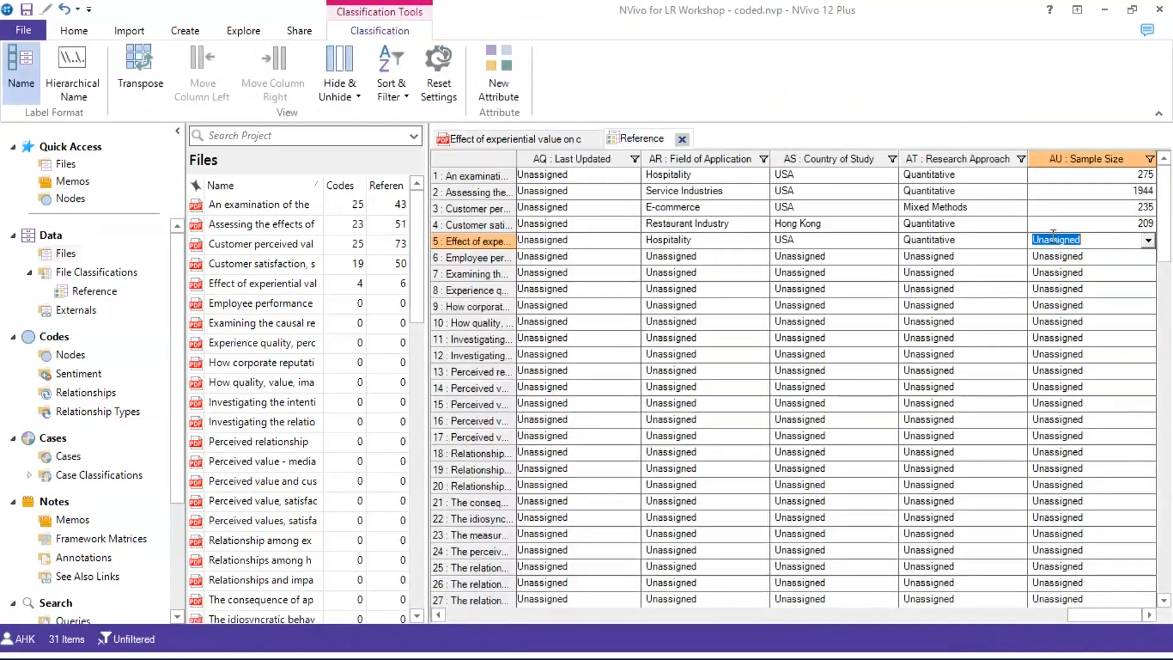
type("100")
left_click(715, 240)
left_click(681, 139)
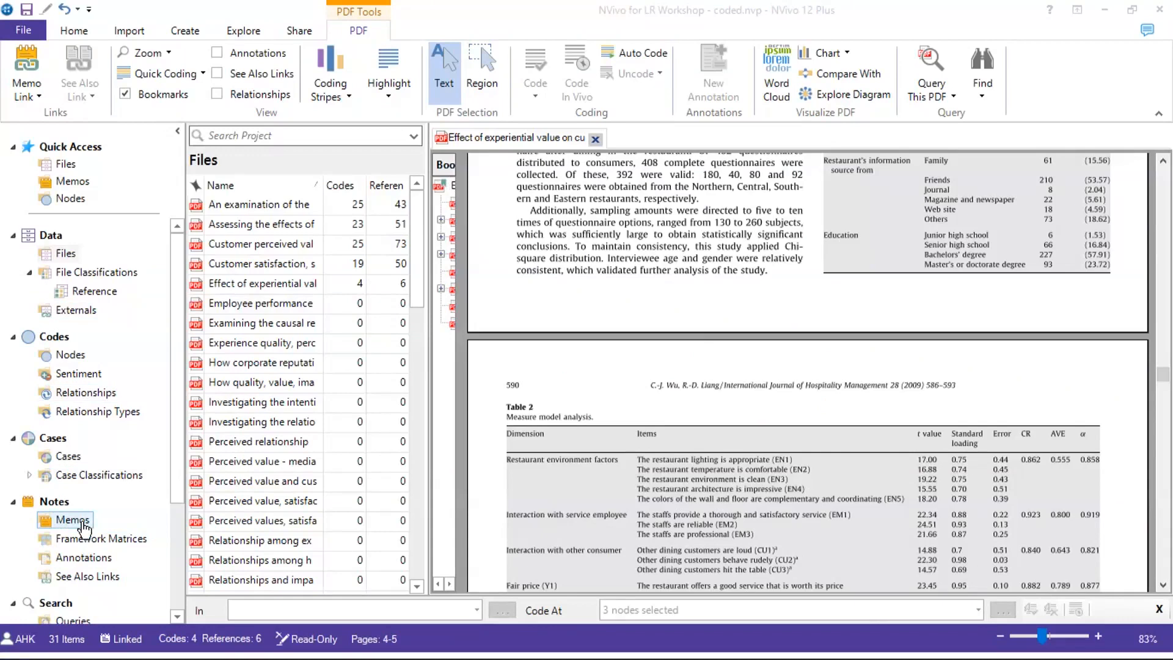
left_click(595, 139)
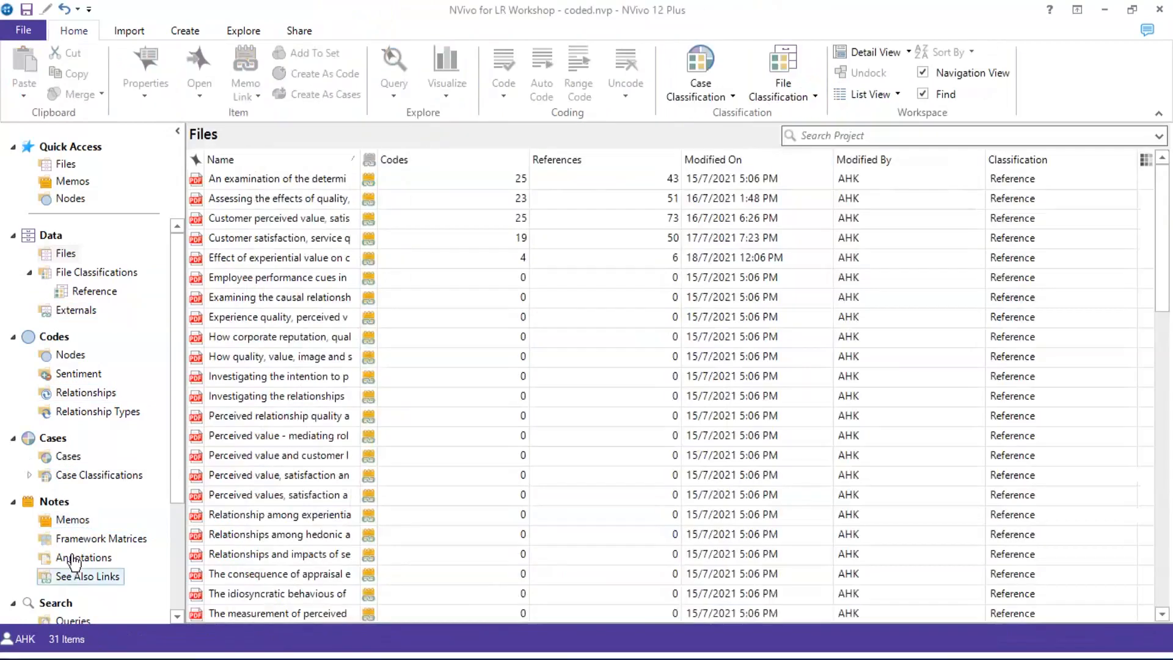
Expand Search in the navigation and show the Queries list of three saved queries
left_click(45, 604)
scroll(55, 540, "down", 1)
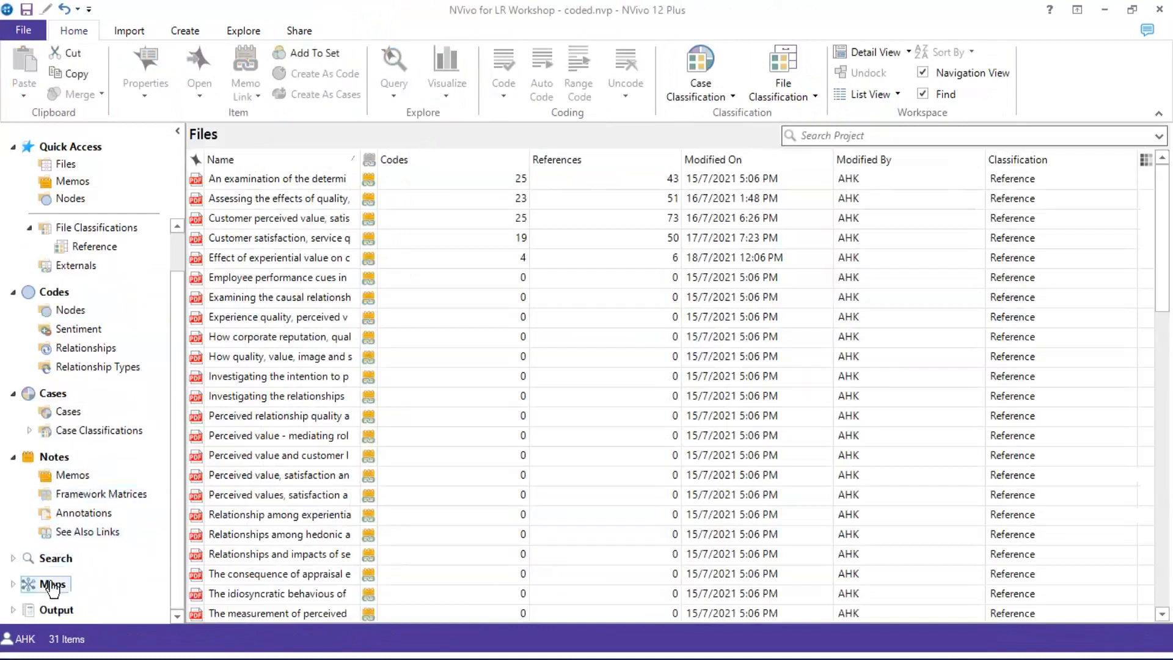
left_click(52, 561)
left_click(69, 557)
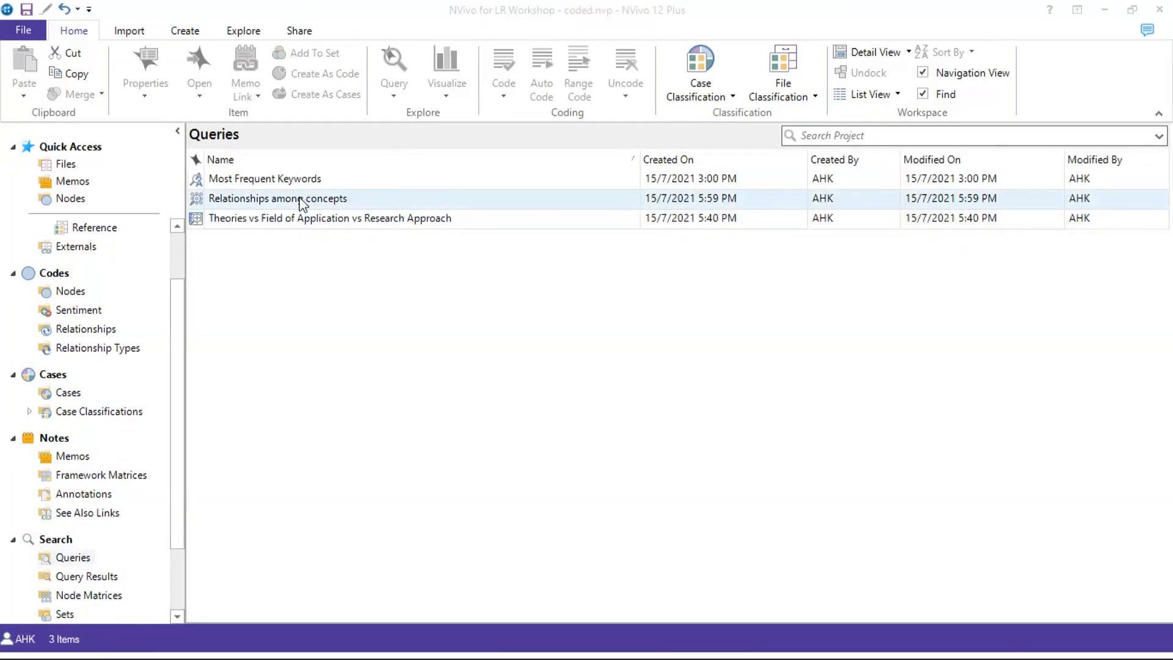
left_click(299, 199)
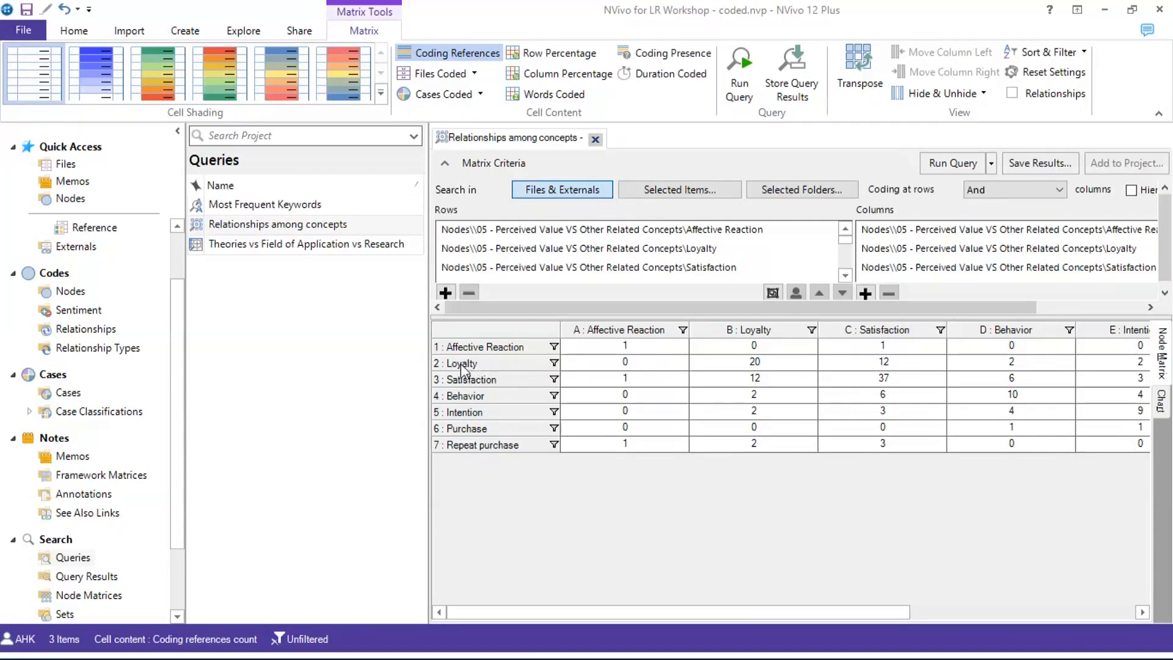
left_click(887, 368)
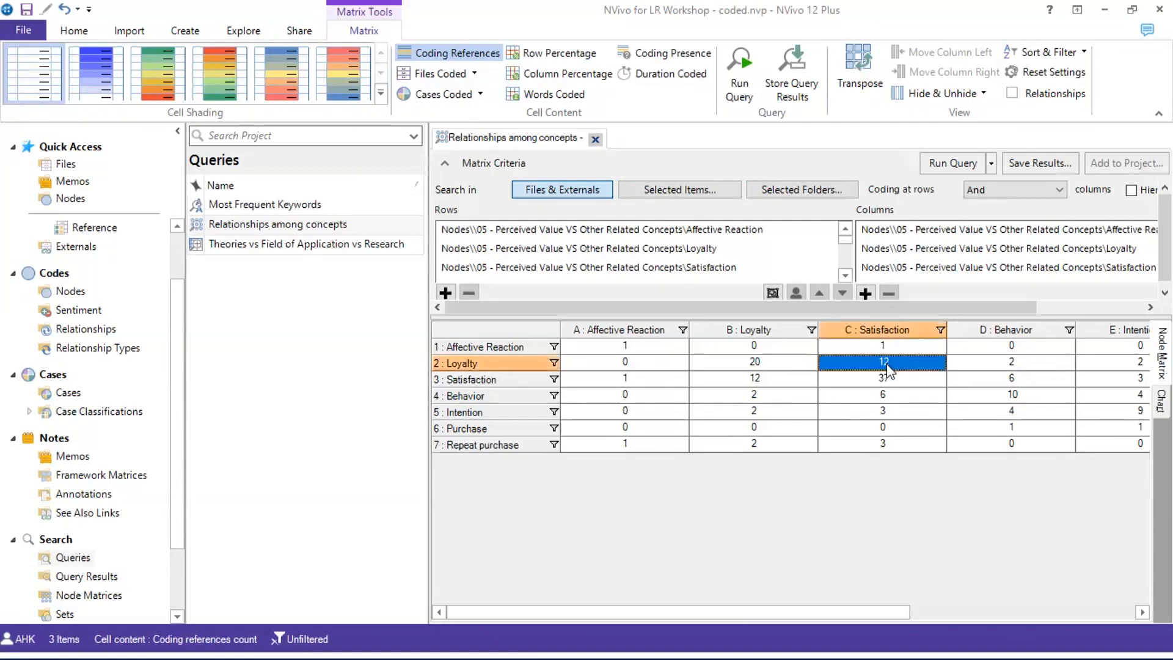
double_click(888, 368)
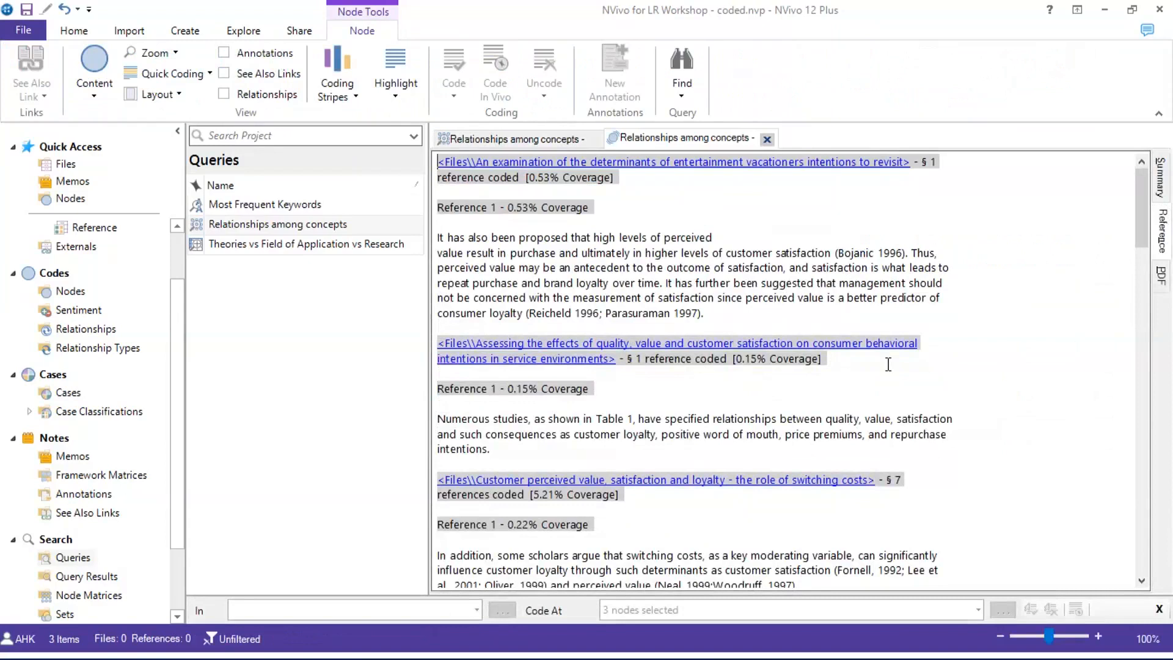
left_click(766, 139)
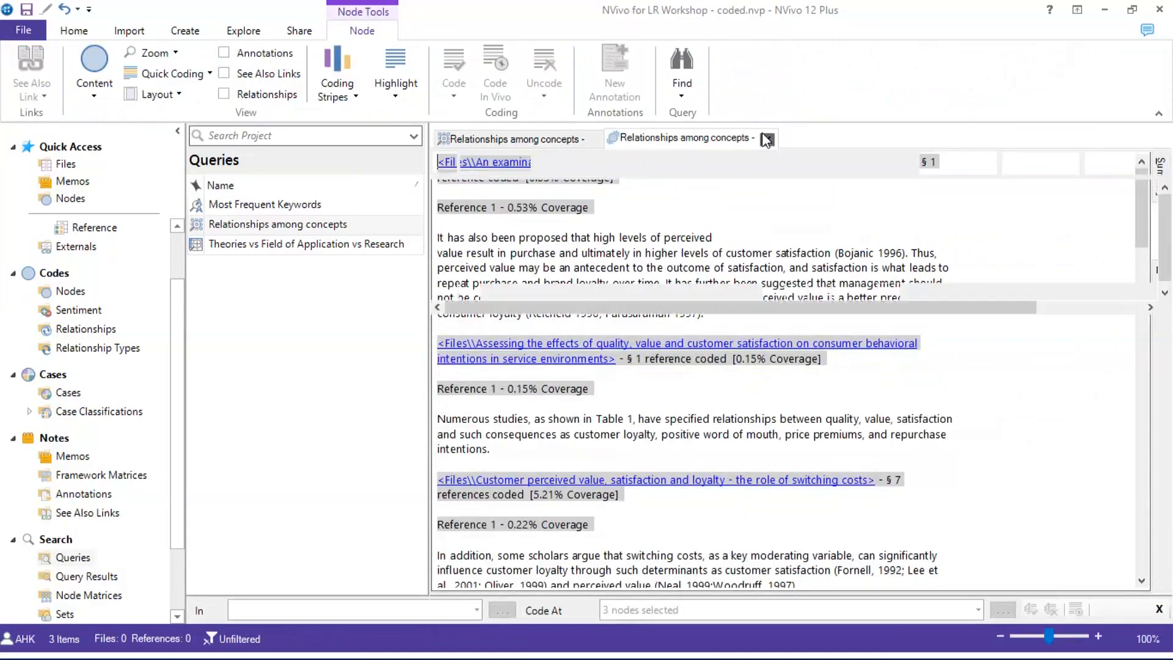
left_click(595, 139)
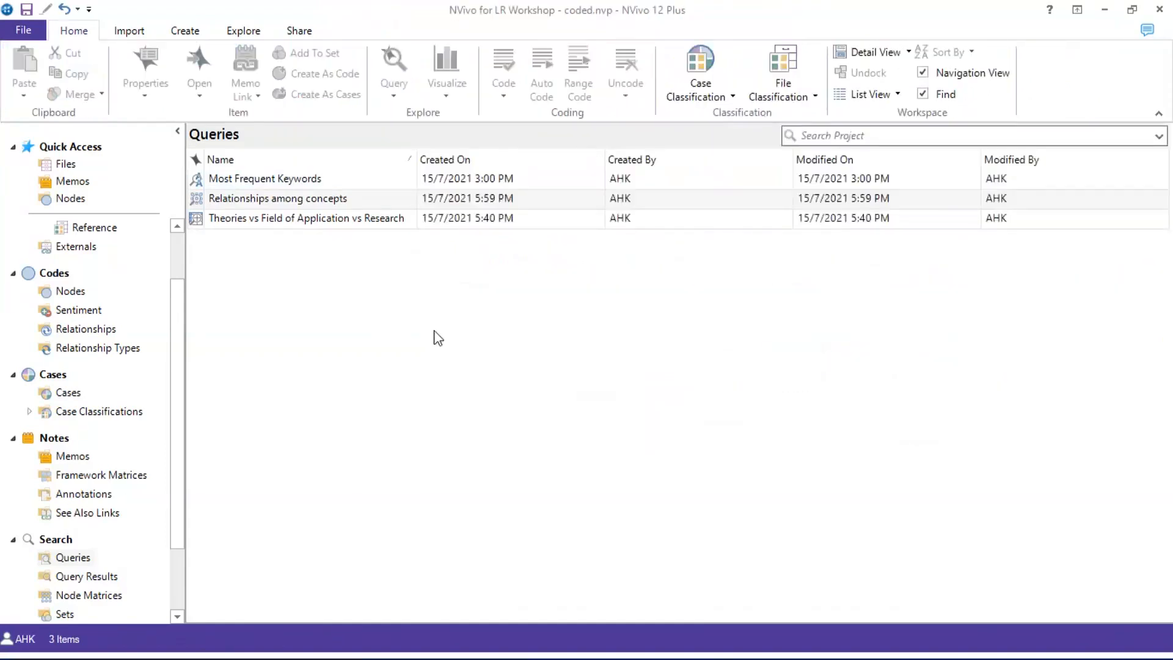
Create a new Matrix Coding query from the Queries list
right_click(435, 334)
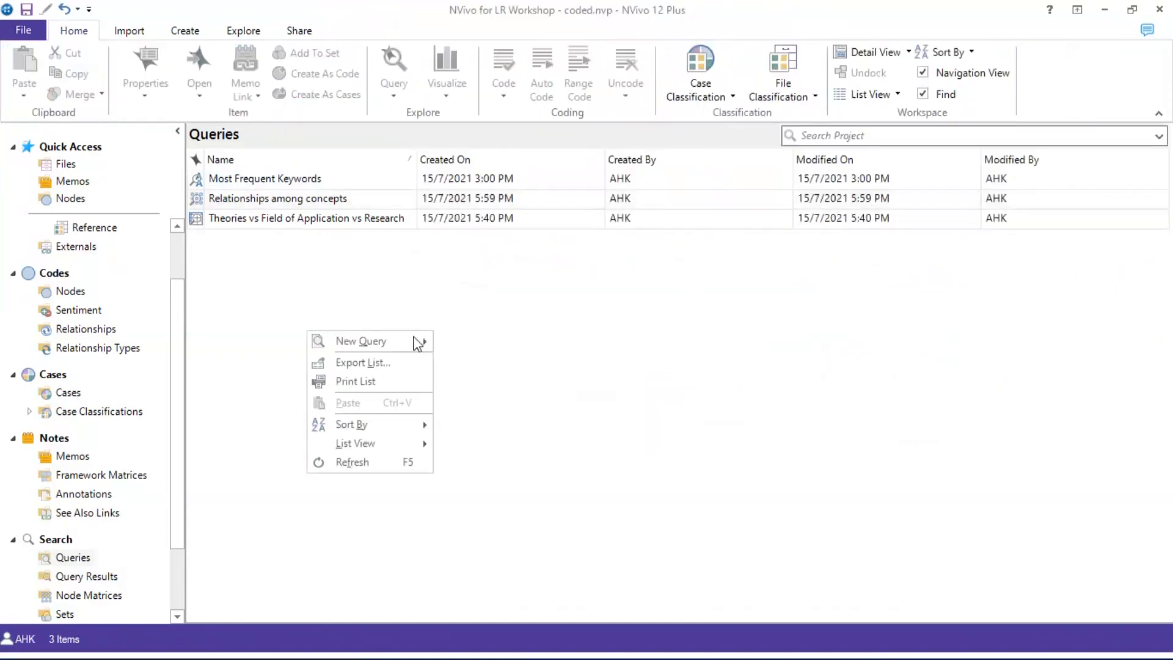
mouse_move(413, 340)
left_click(359, 285)
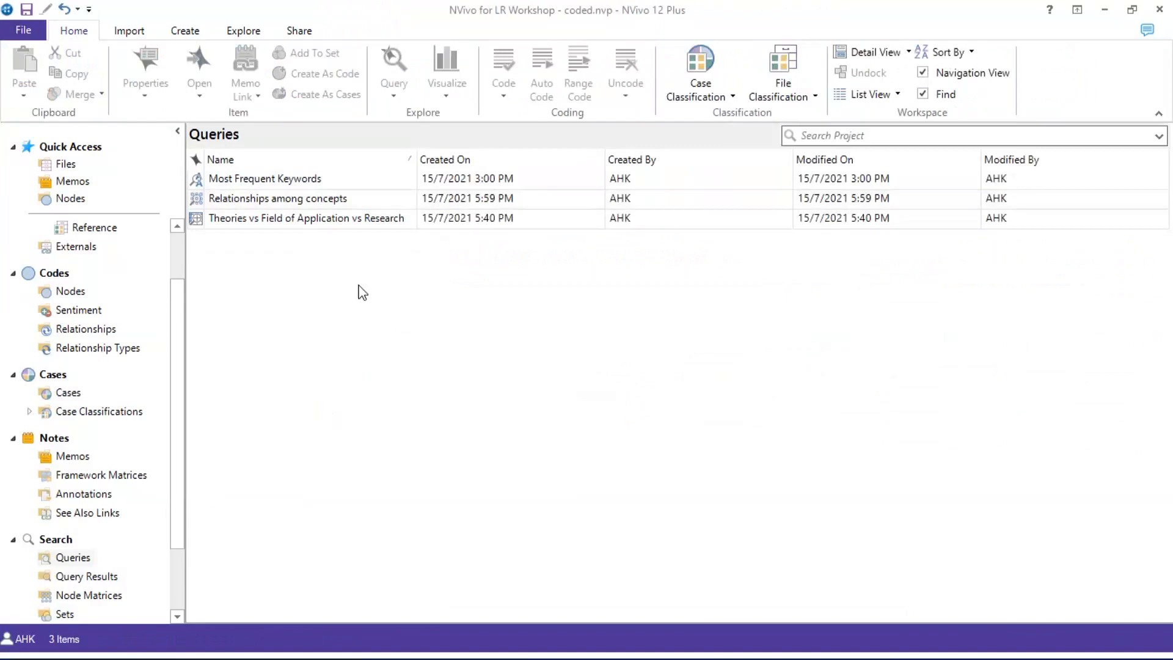
right_click(359, 286)
mouse_move(342, 296)
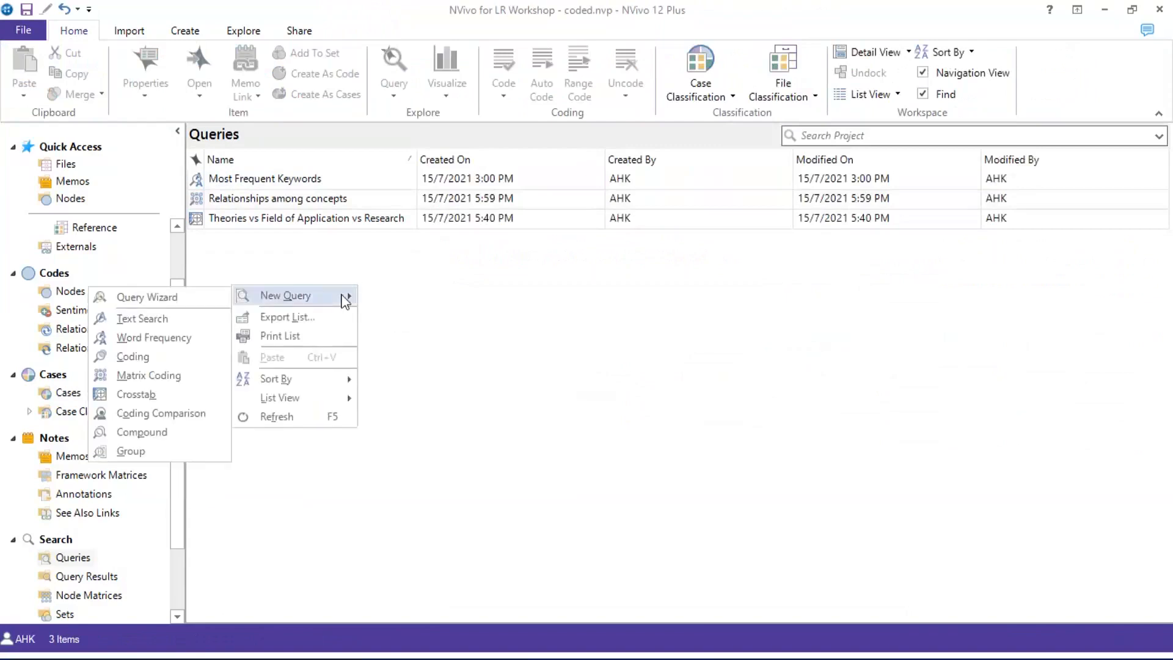
left_click(168, 374)
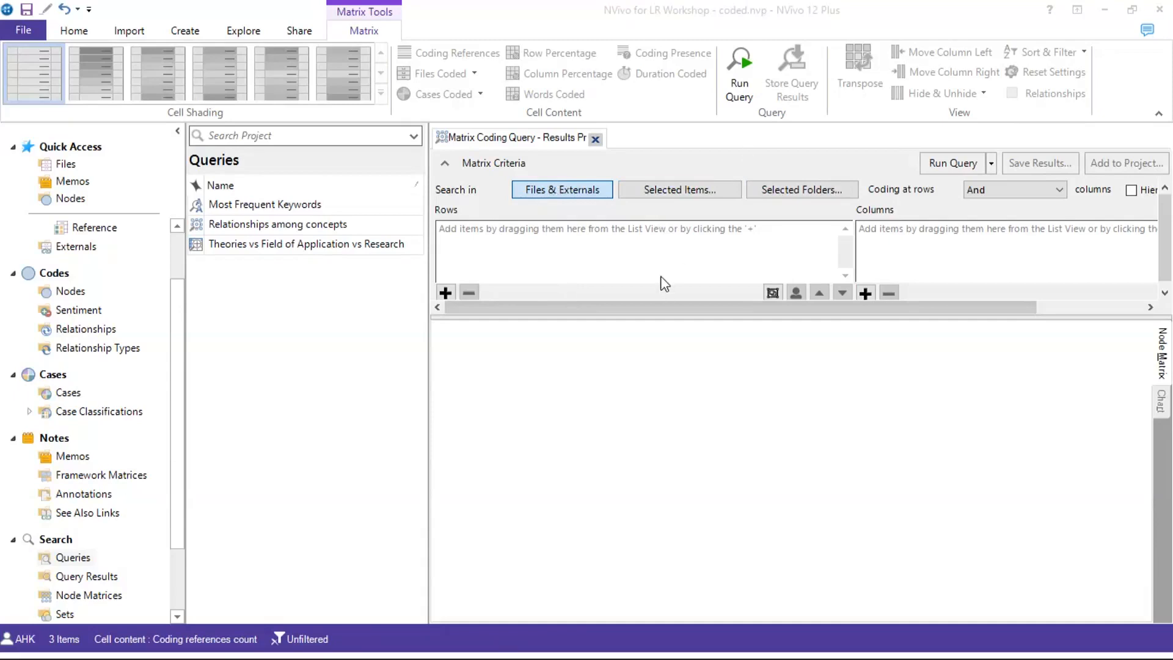
Open the item picker for the matrix rows and display the project's codes
left_click(446, 292)
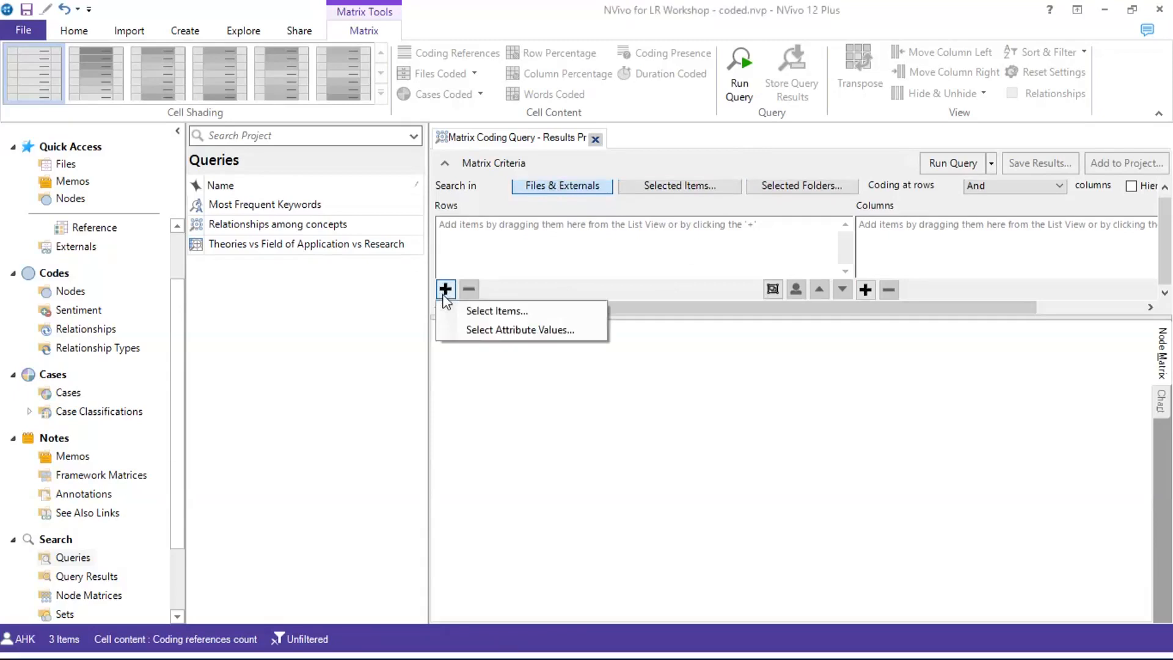
left_click(488, 313)
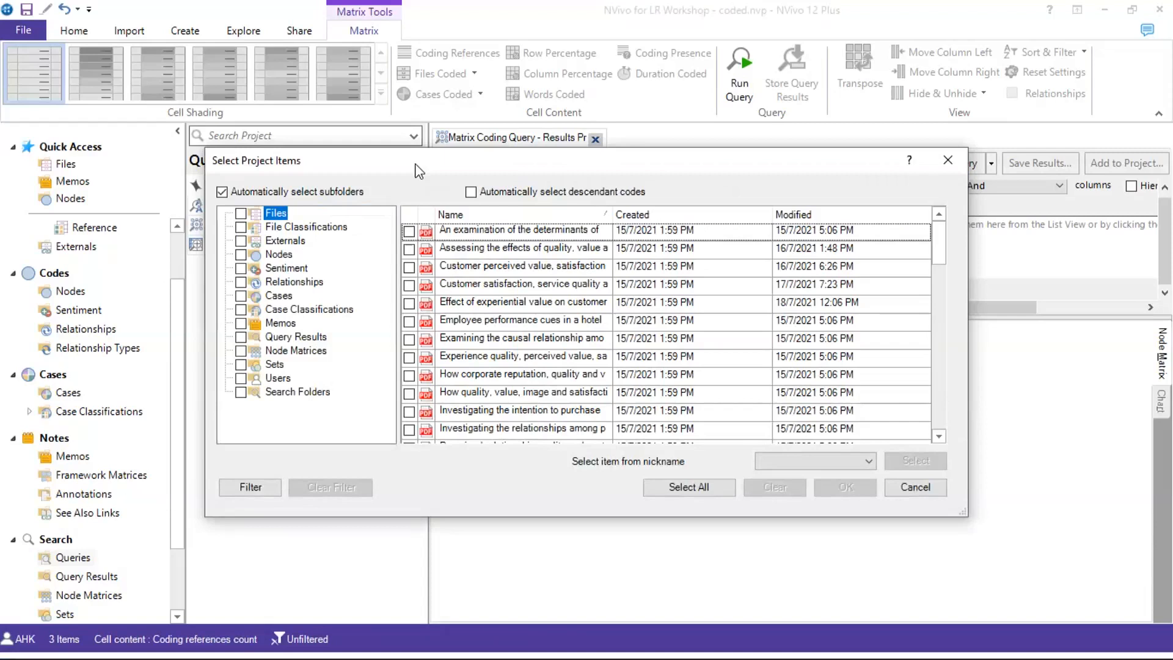
left_click_drag(415, 165, 596, 234)
left_click(460, 323)
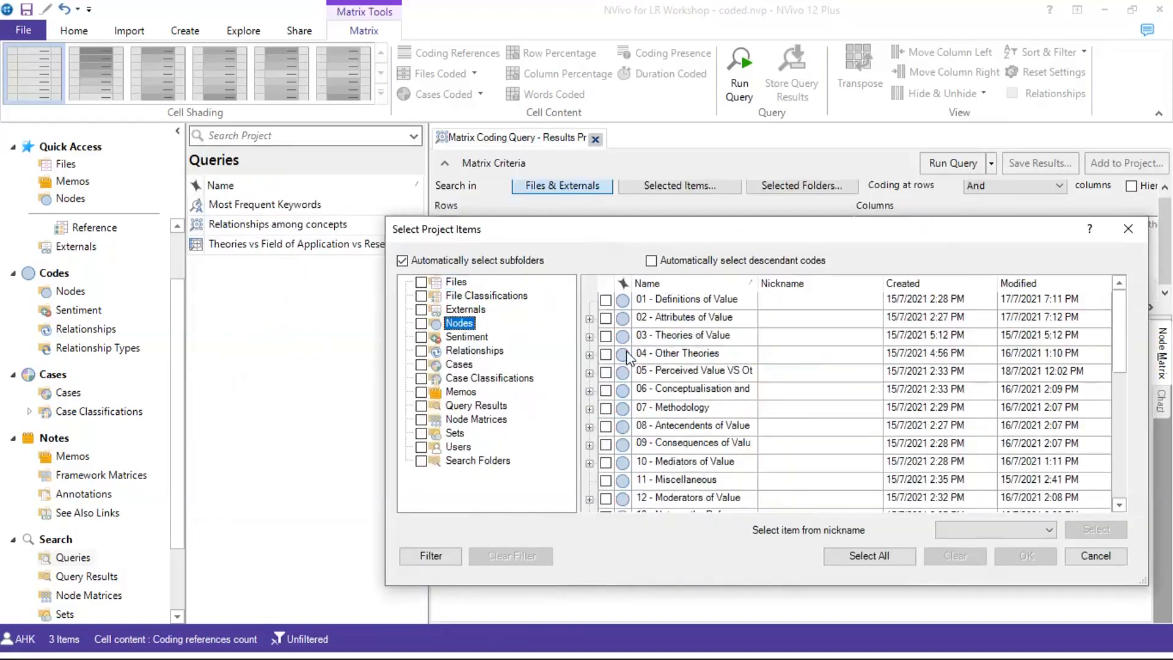
scroll(602, 409, "down", 1)
scroll(604, 401, "up", 1)
Tick '05 - Perceived Value VS Other Related Concepts' with all child codes as the rows
left_click(590, 374)
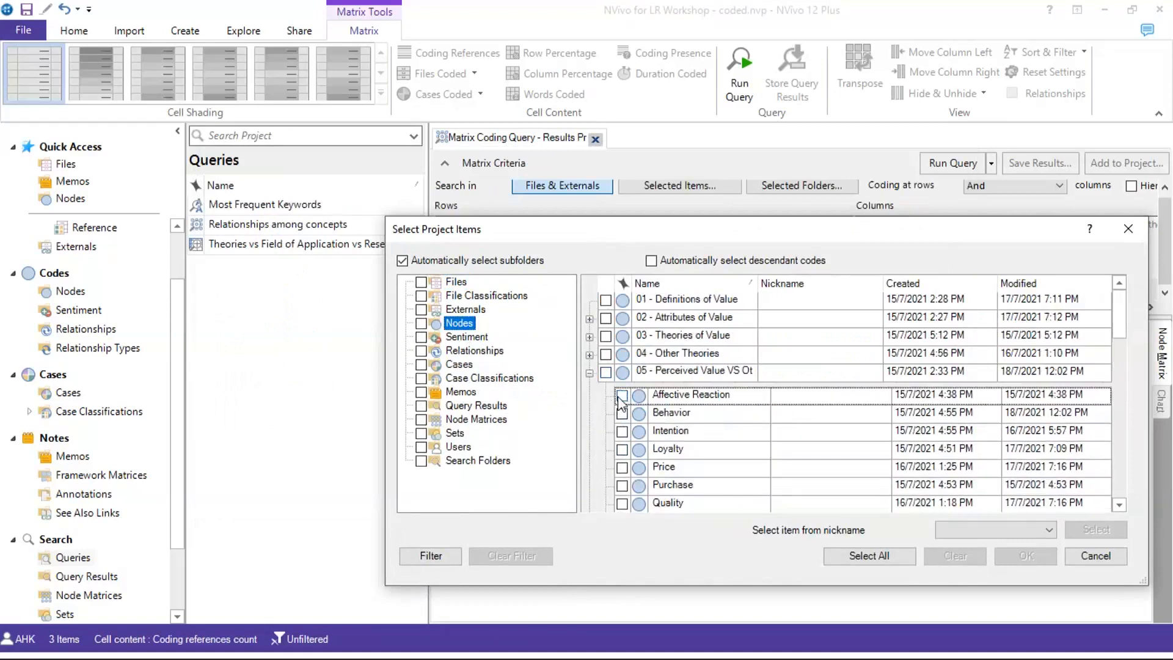
left_click(622, 396)
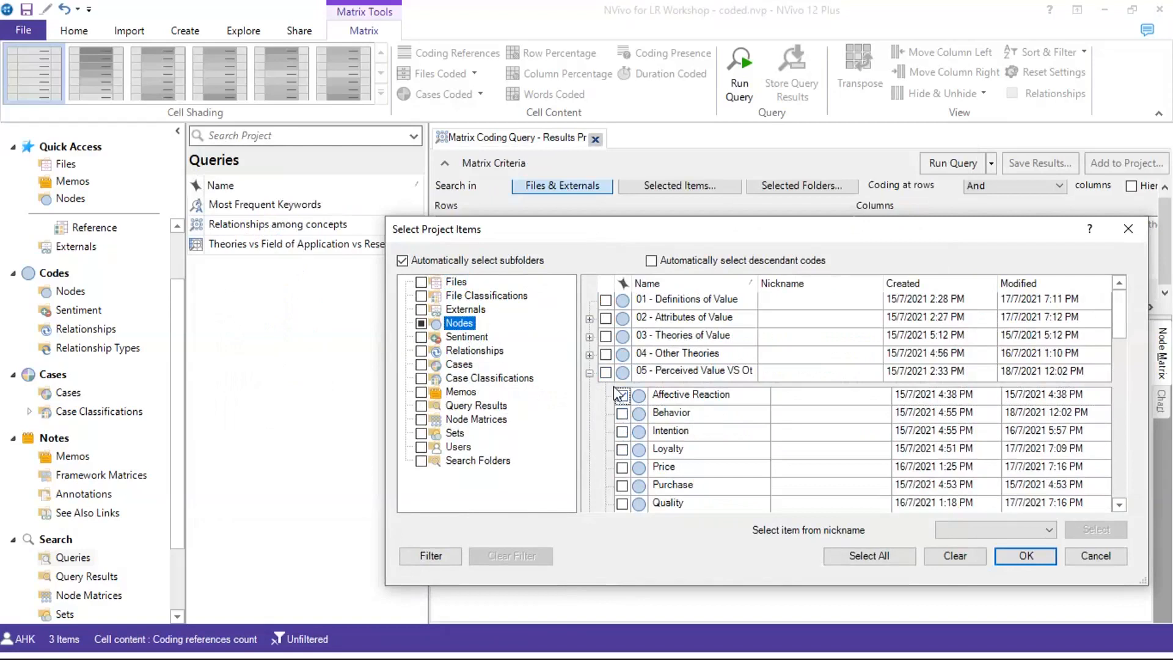
left_click(605, 372)
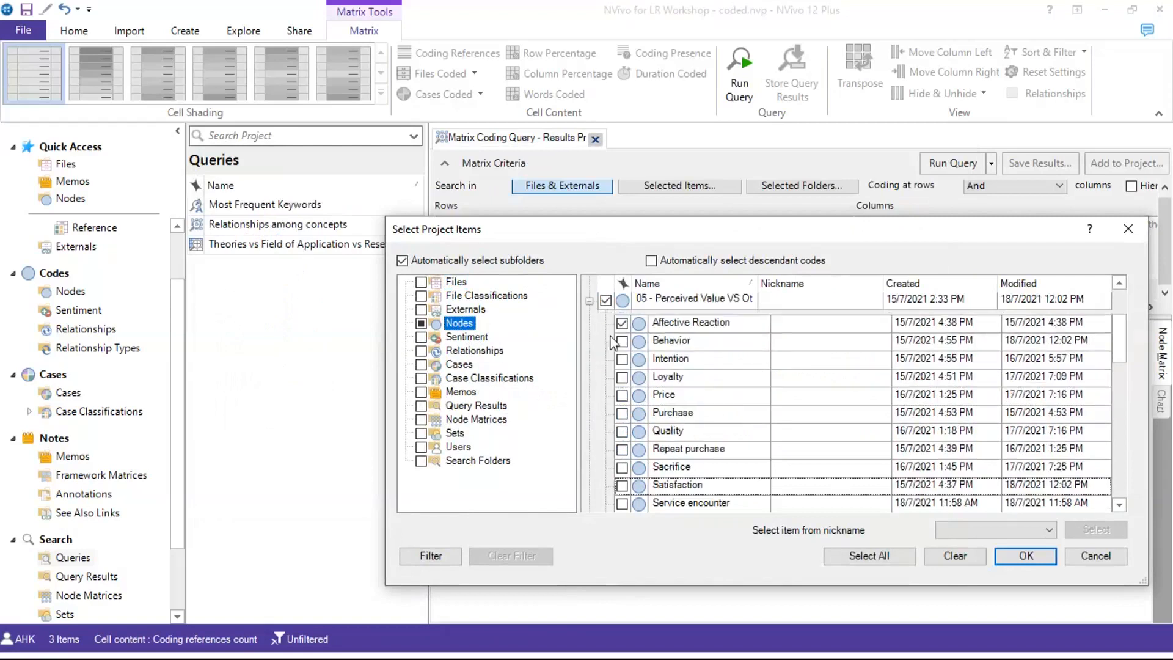
left_click(651, 261)
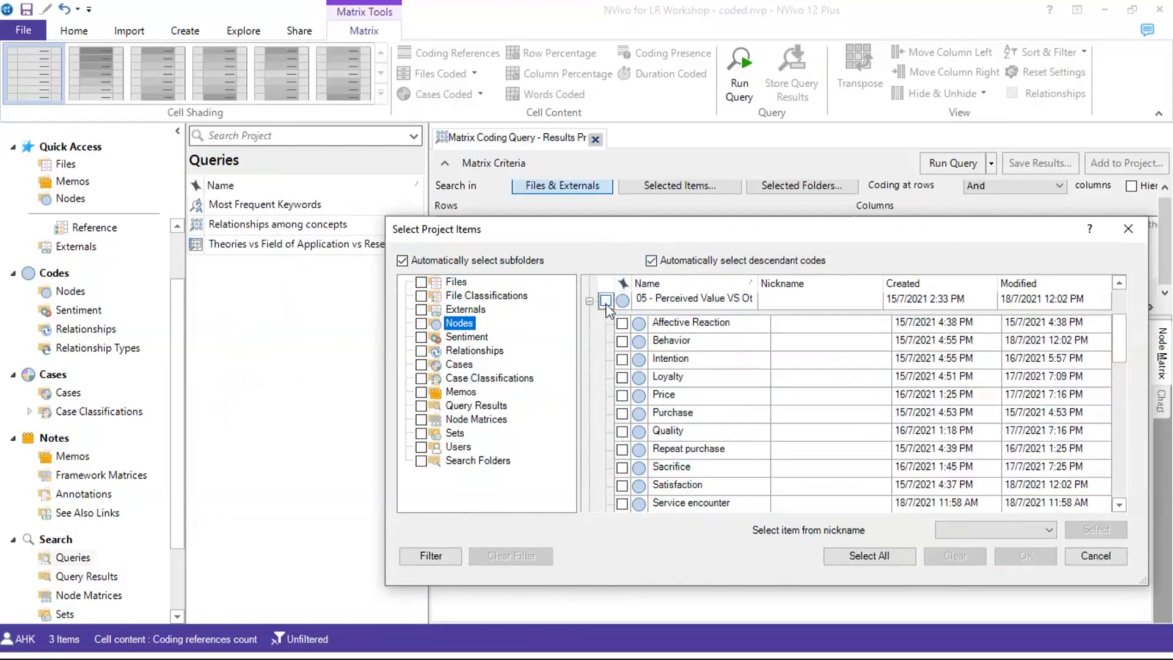
scroll(638, 346, "down", 2)
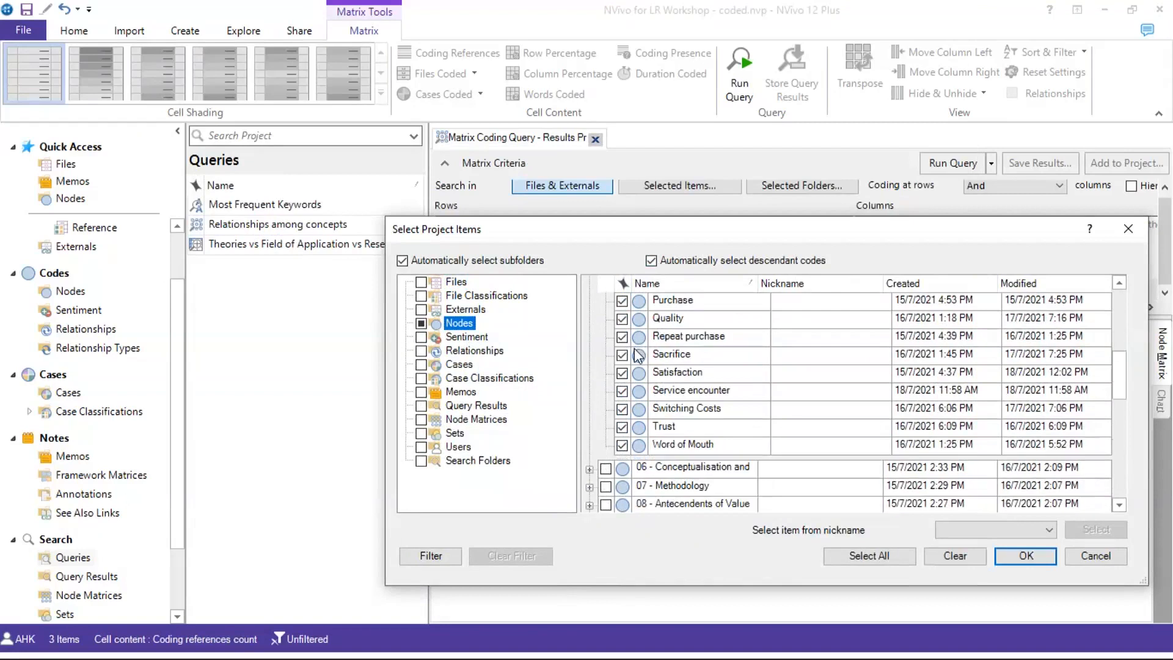
scroll(671, 354, "up", 1)
scroll(671, 354, "up", 1)
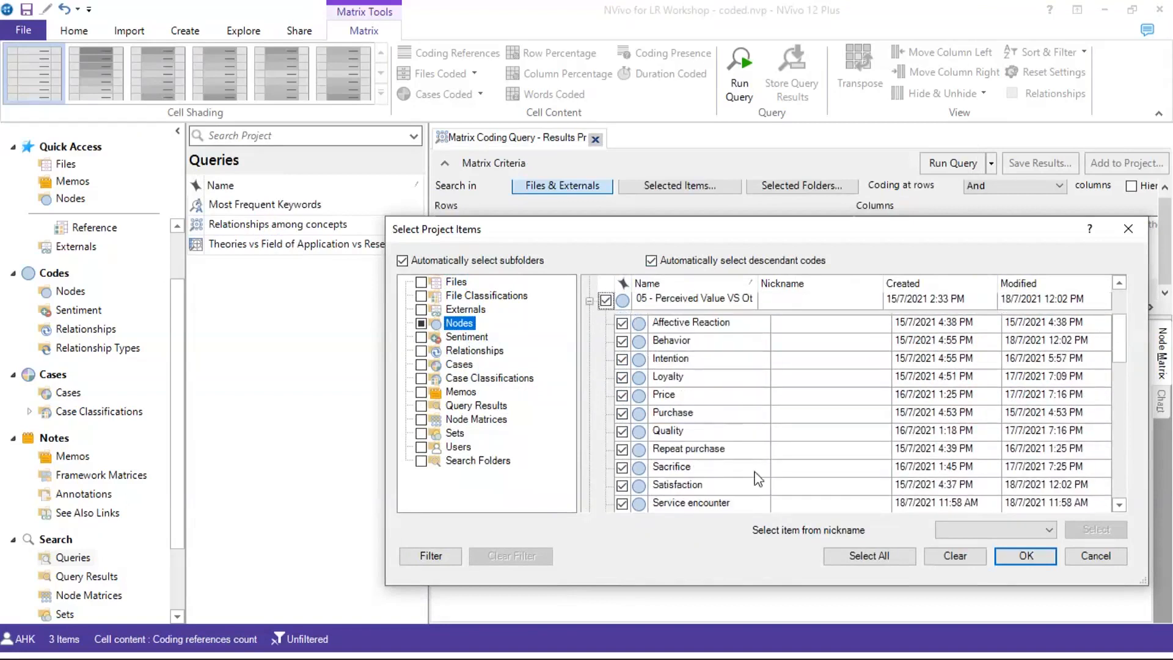
left_click(1025, 558)
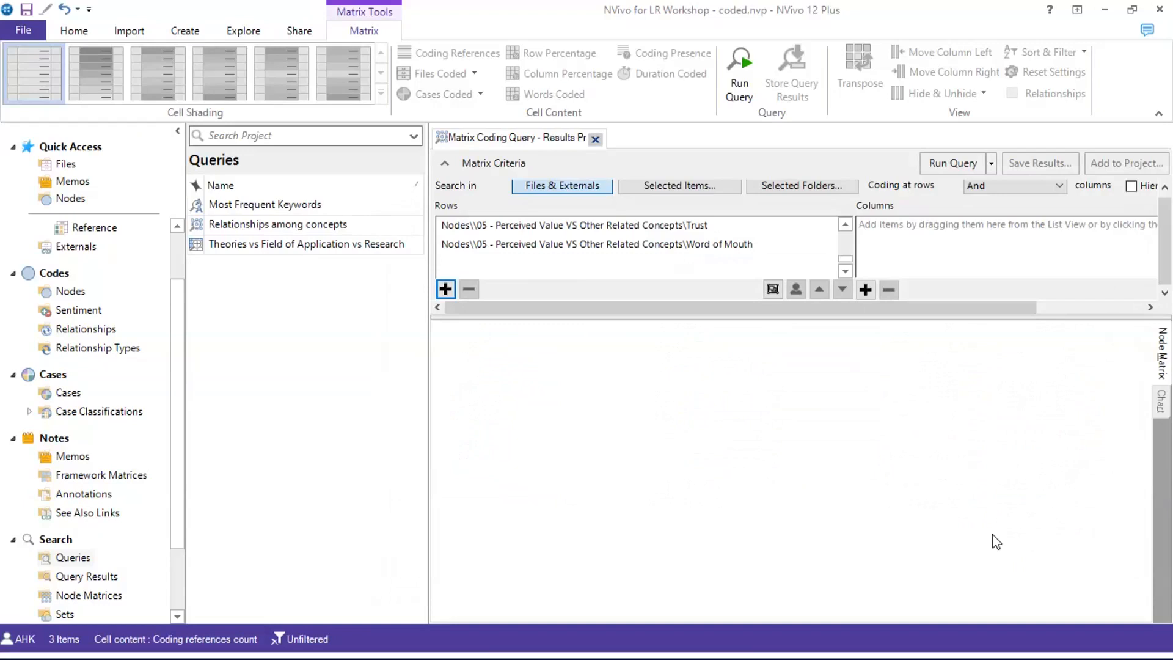
Add the node 05 Perceived Value codes with descendants as columns and run the query
left_click(864, 290)
left_click(863, 309)
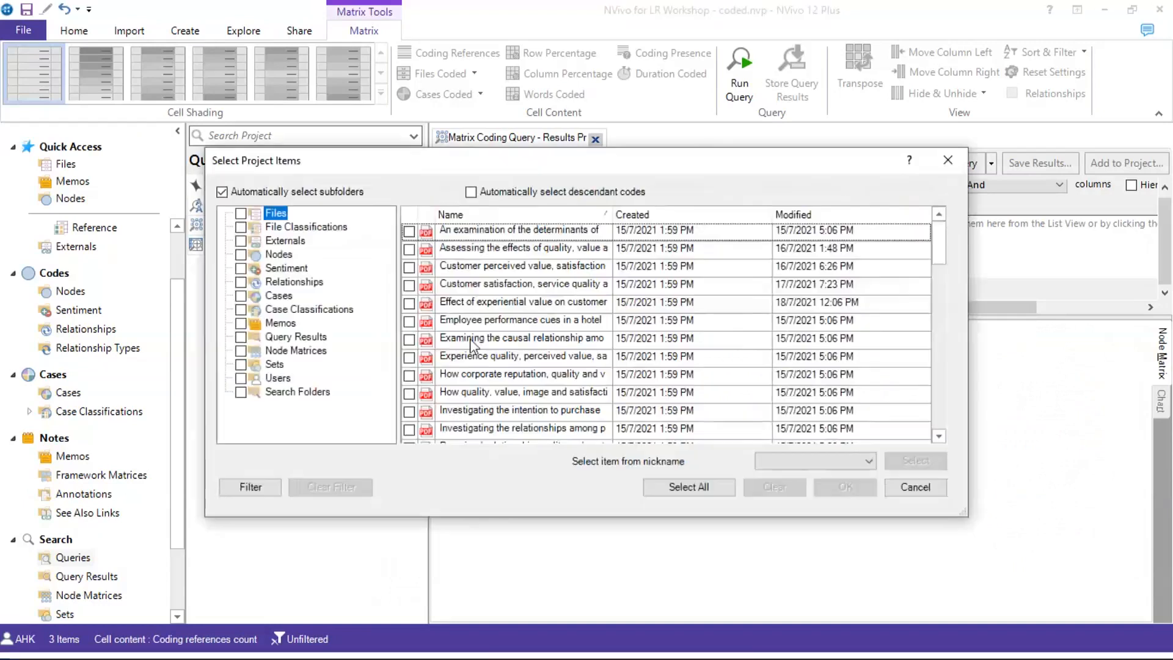
left_click(285, 255)
left_click(481, 193)
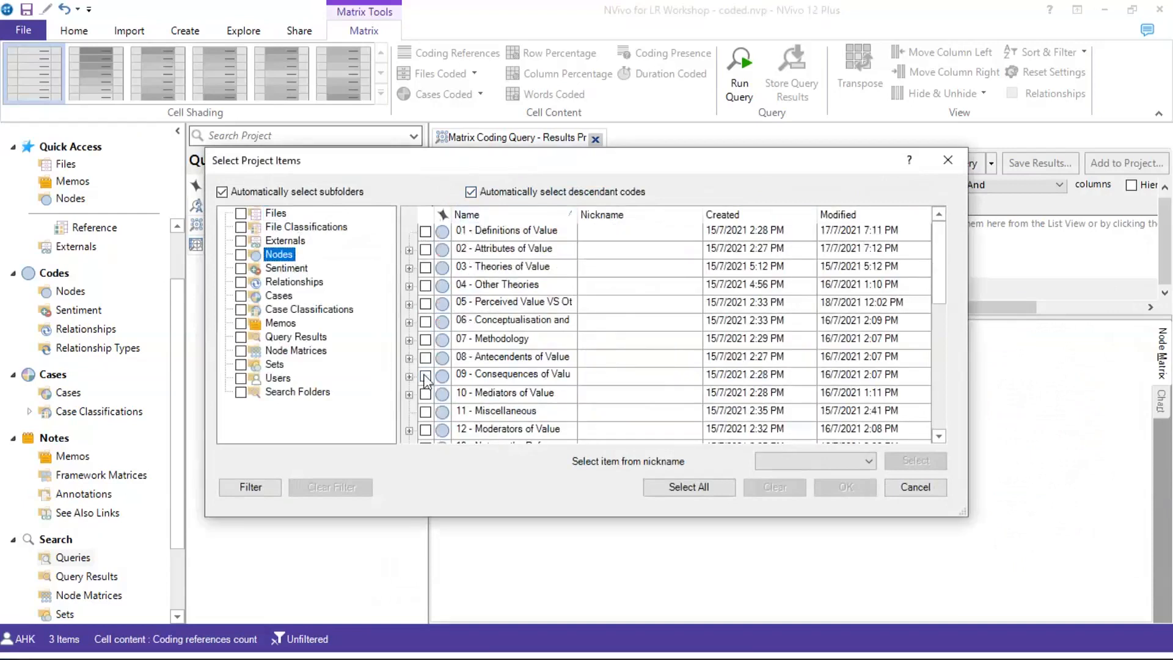
left_click(426, 304)
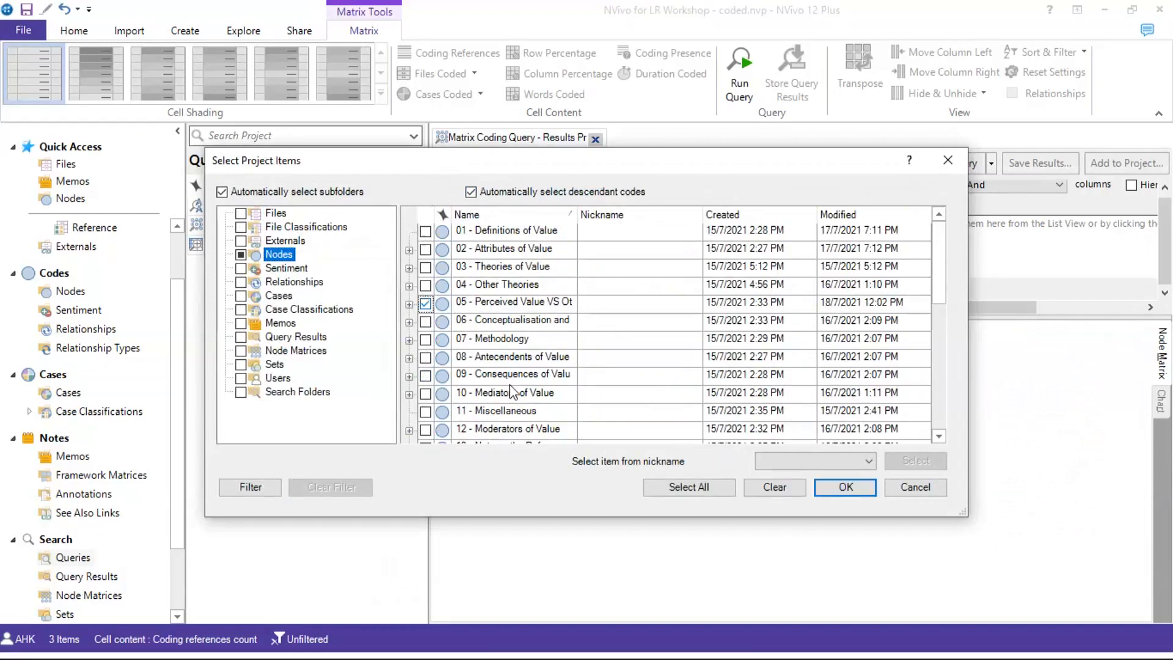
left_click(831, 487)
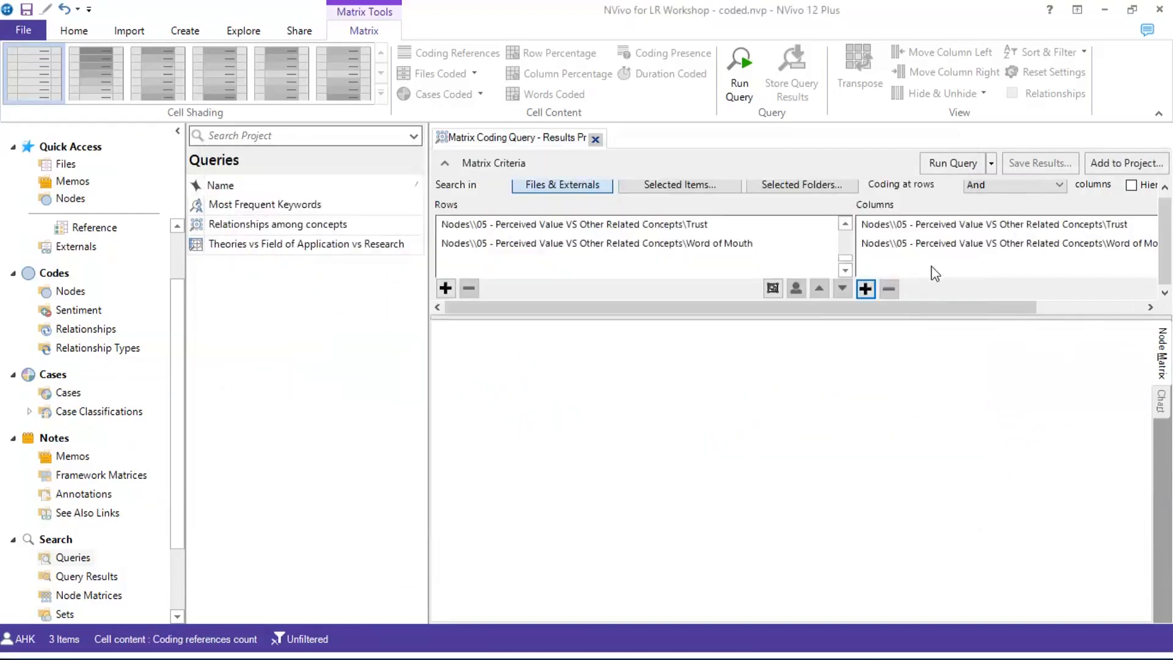
left_click(935, 166)
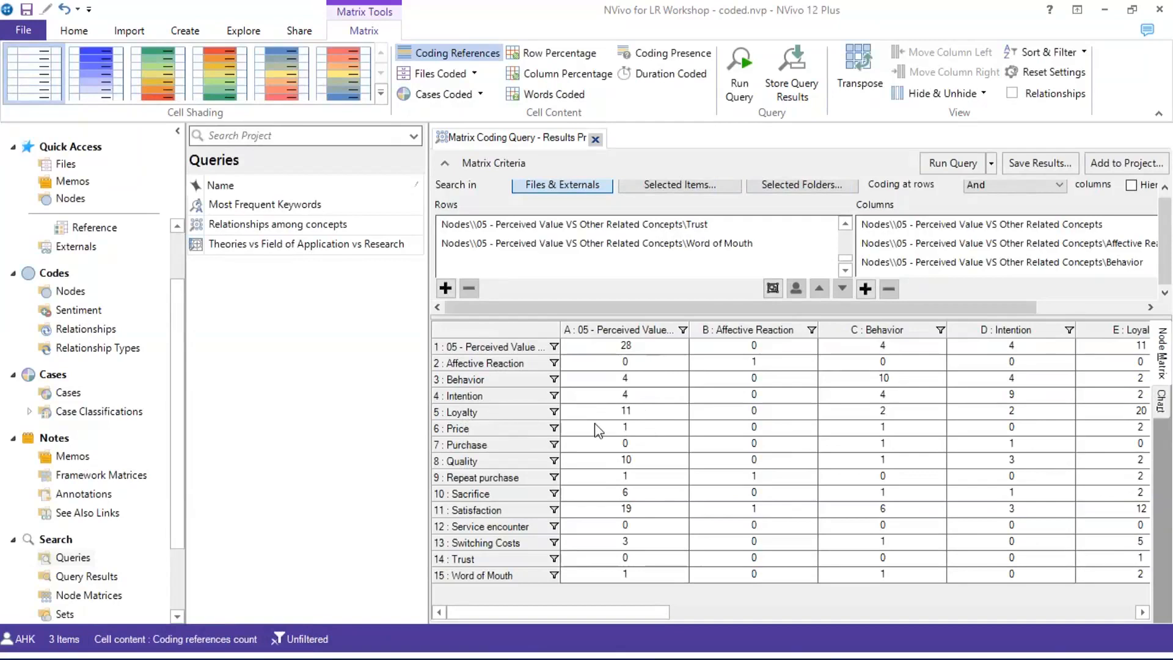
Open and read the references behind the Loyalty by Perceived Value cell, then close them
left_click(626, 413)
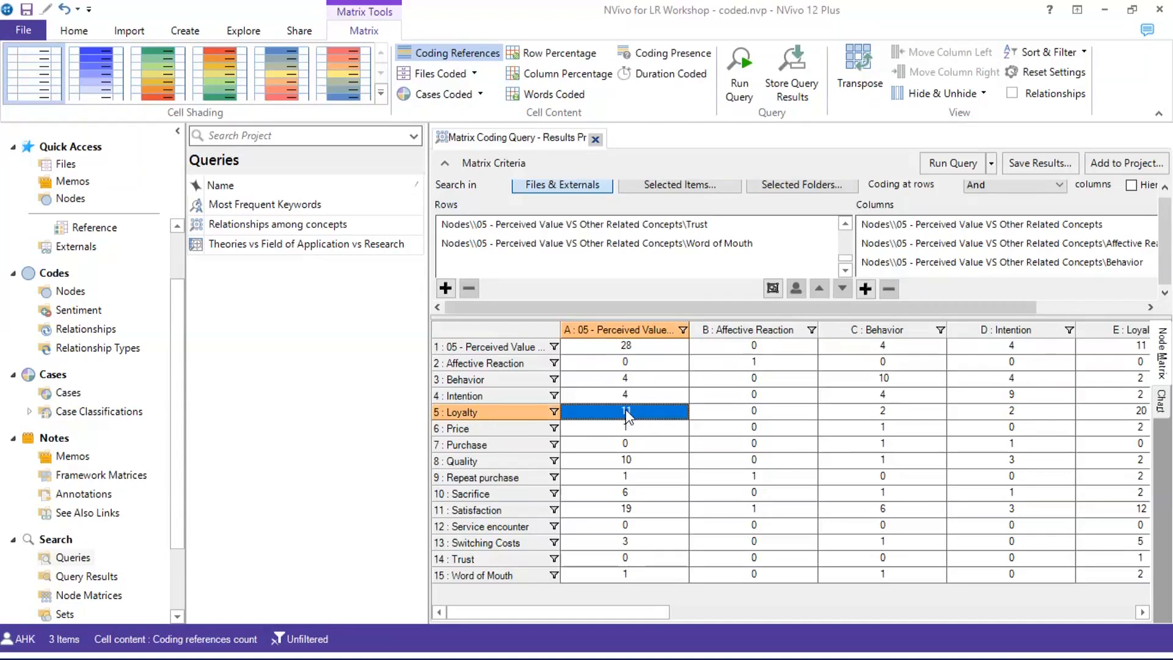
double_click(626, 413)
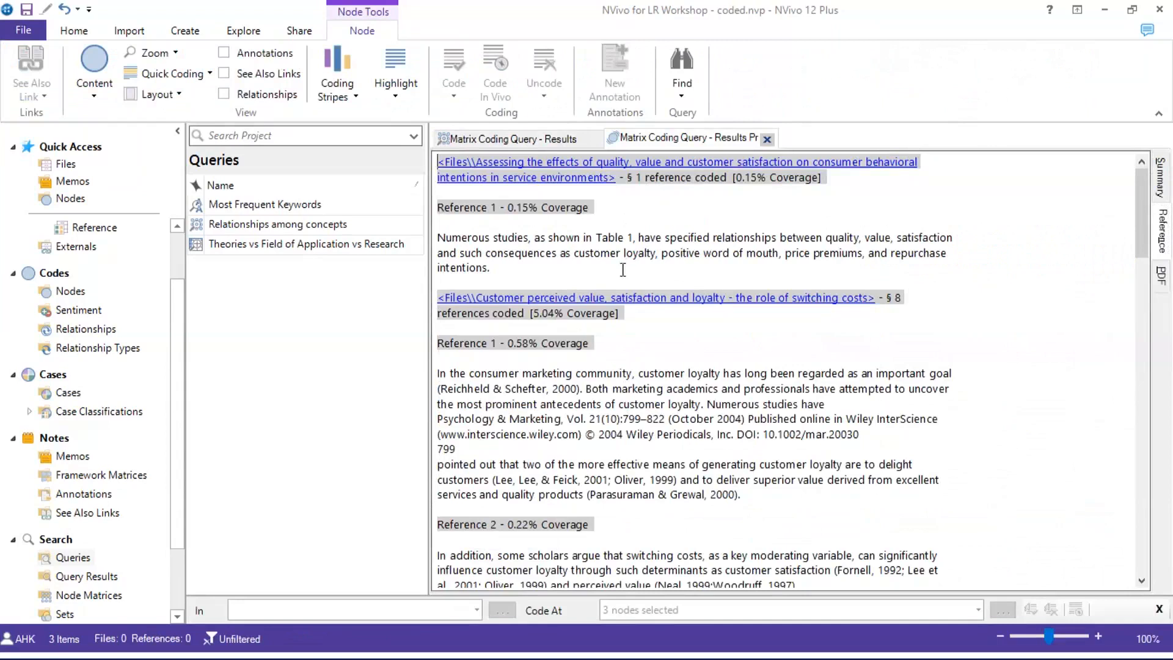
scroll(624, 266, "down", 15)
scroll(625, 269, "down", 6)
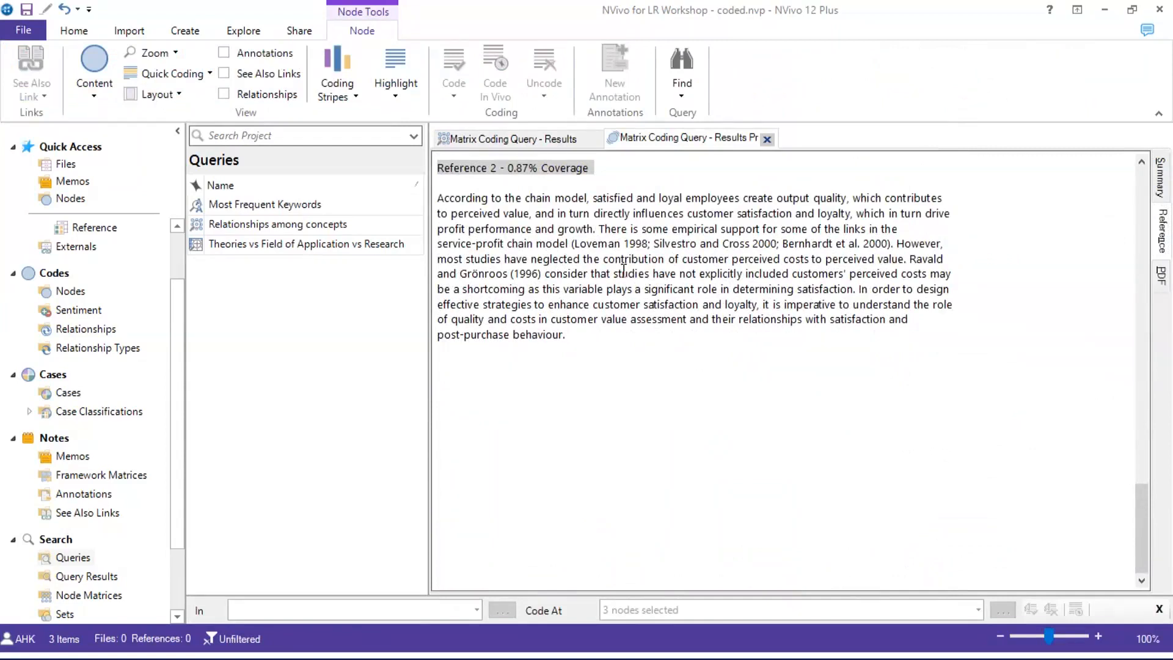
scroll(623, 269, "up", 3)
scroll(623, 269, "up", 10)
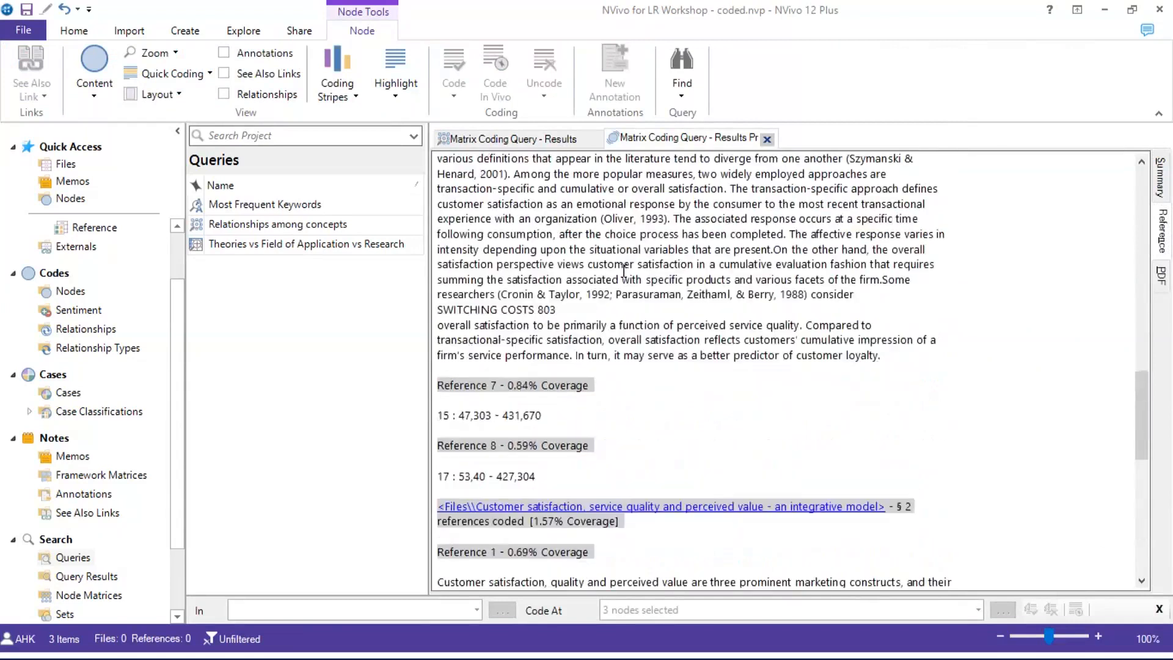
scroll(624, 263, "up", 5)
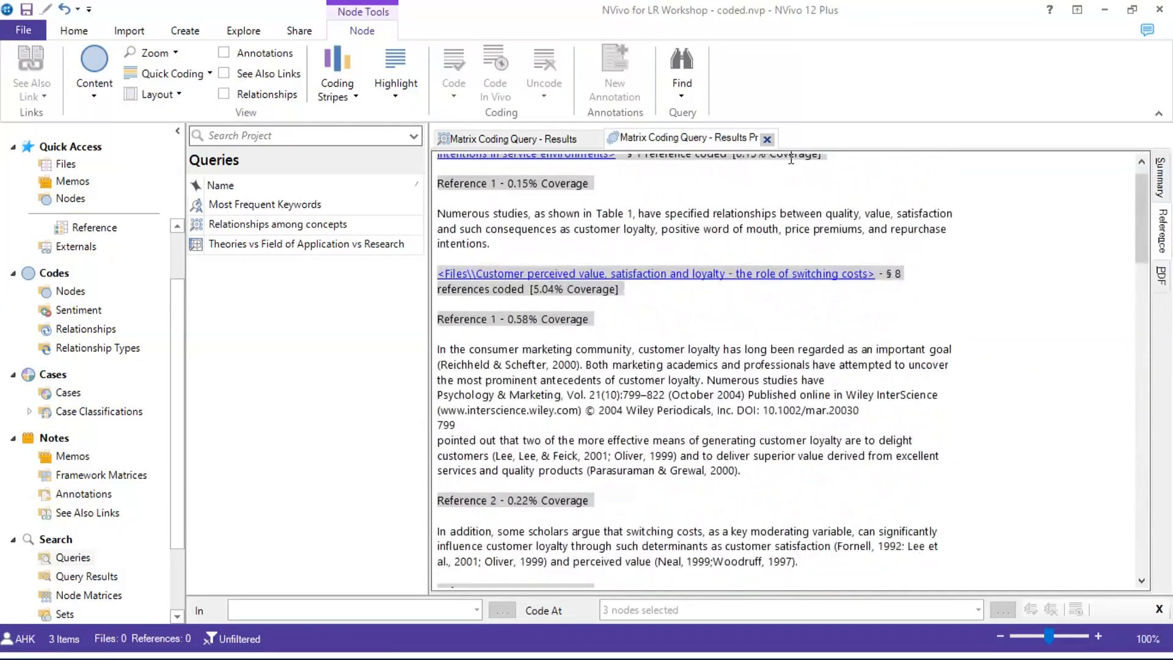
left_click(768, 140)
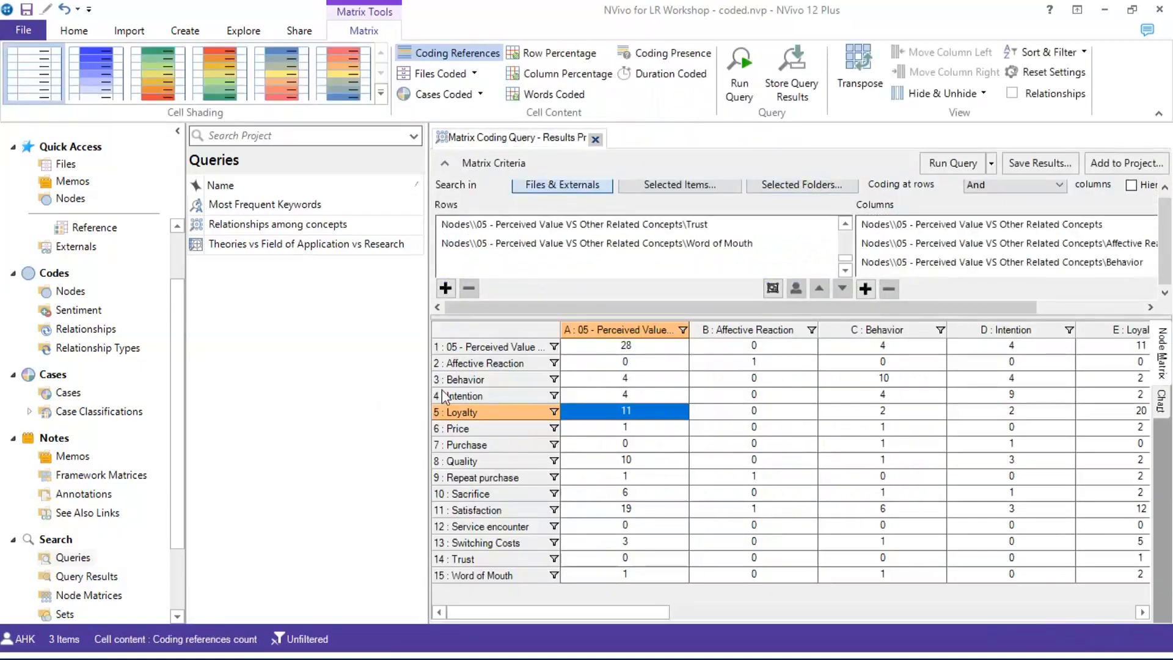
Close the matrix results and start a Text Search query for 'quality'
left_click(596, 140)
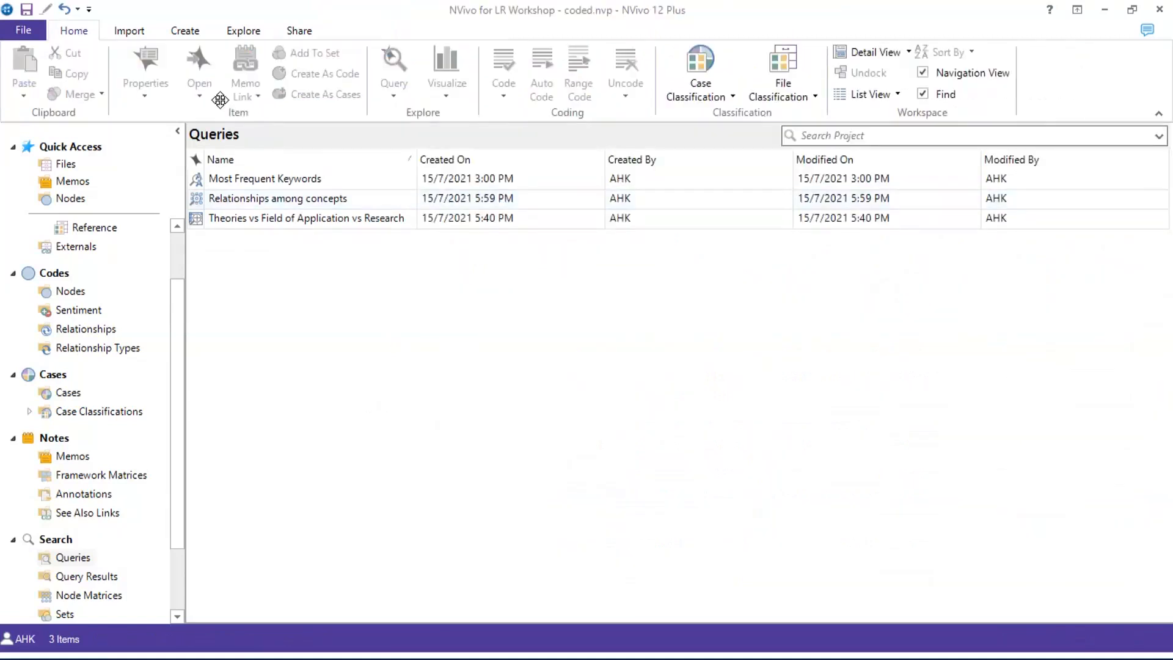
left_click(185, 32)
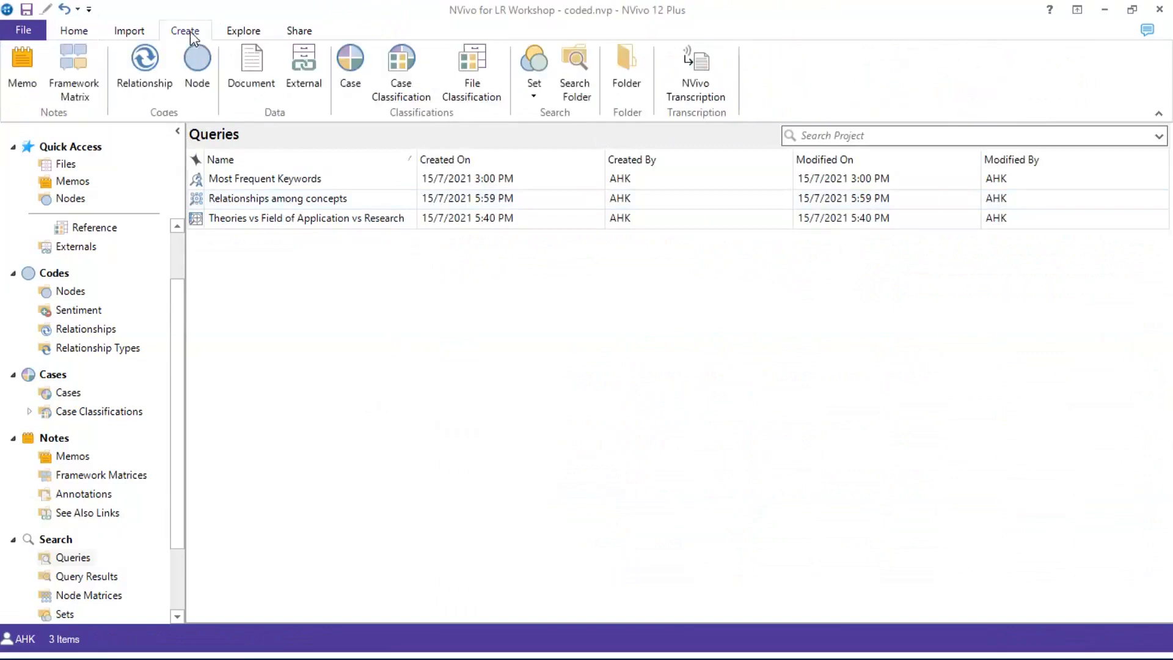
left_click(256, 32)
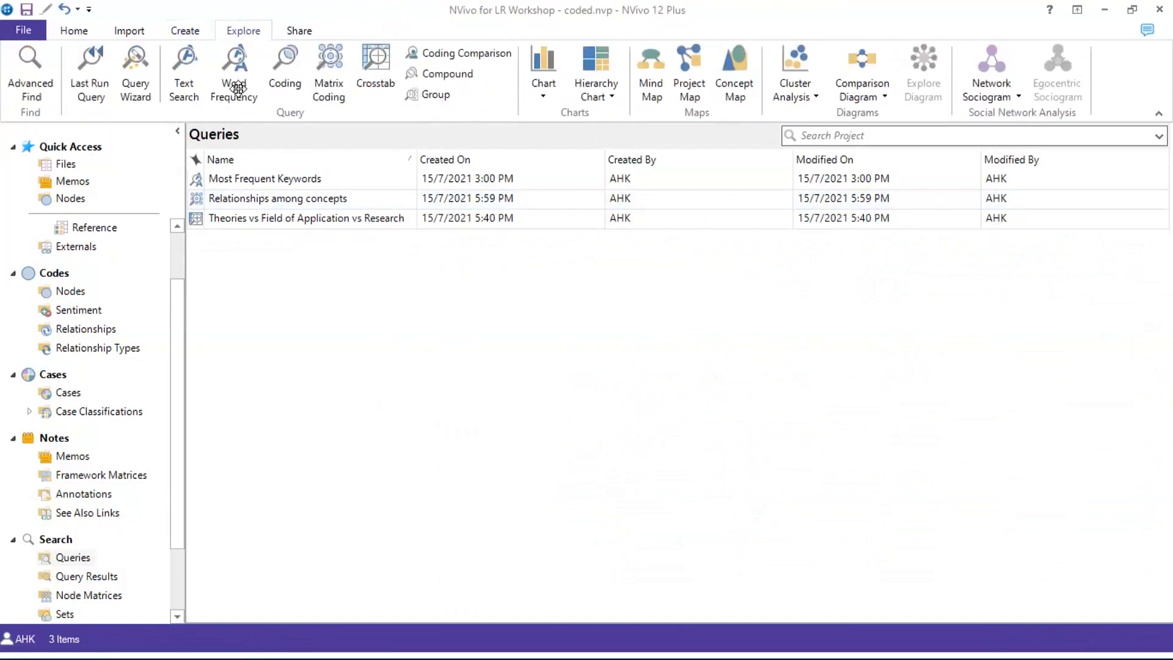
left_click(187, 73)
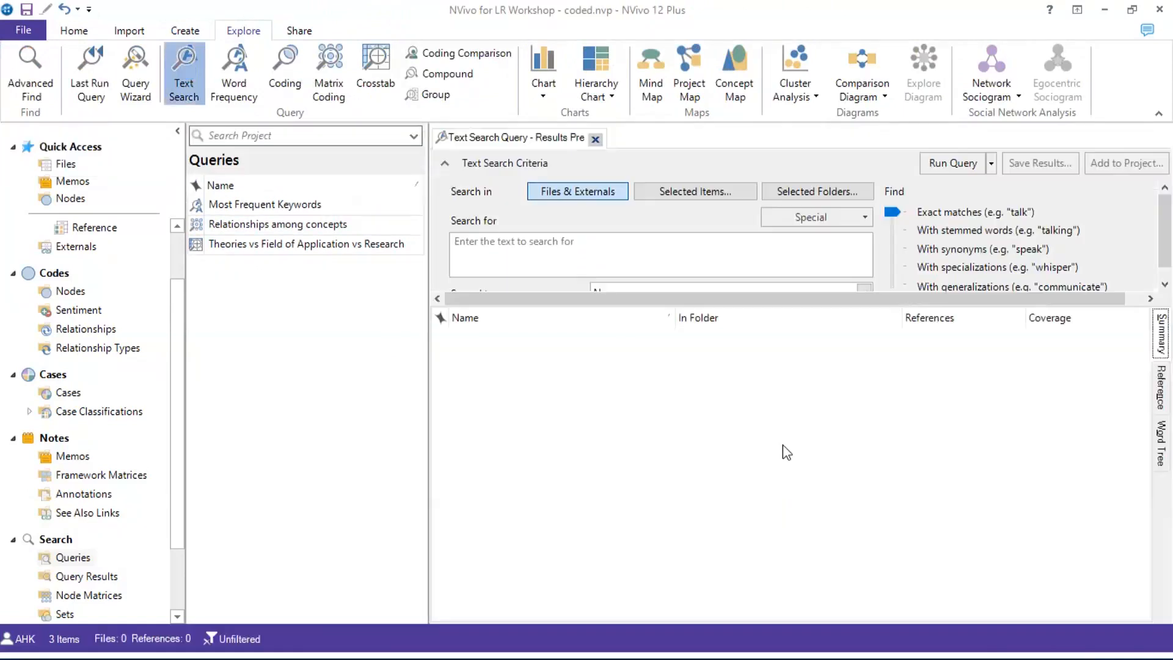
left_click(595, 247)
type("quality")
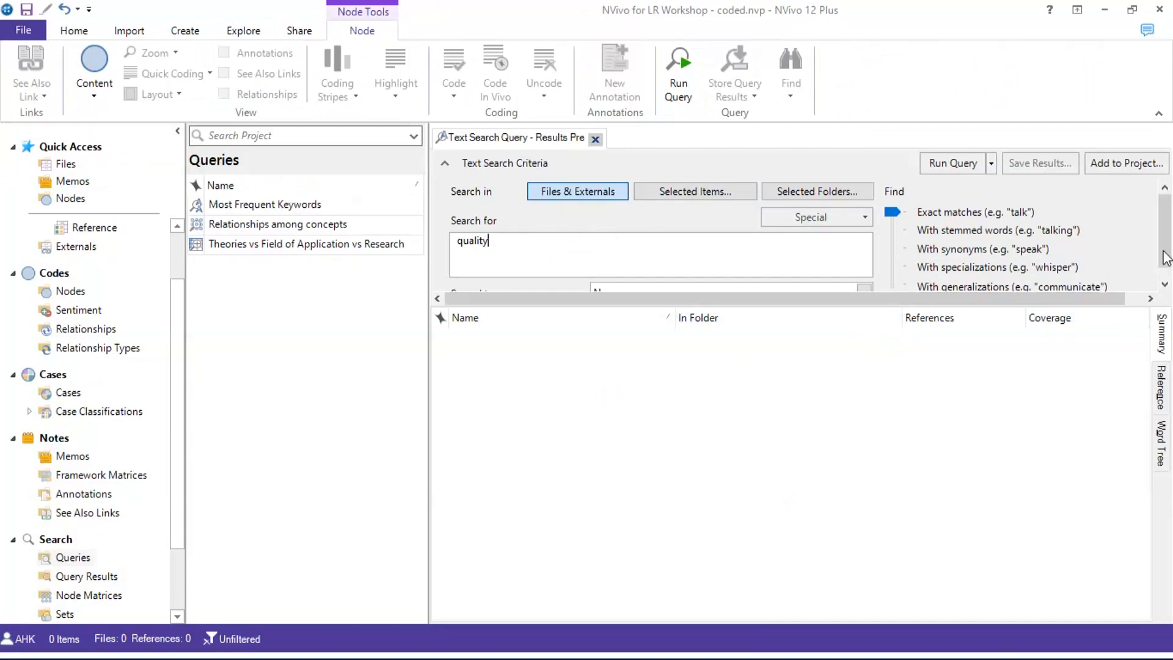
Move the Find slider to 'With synonyms'
scroll(1165, 244, "down", 1)
scroll(1164, 269, "up", 2)
left_click_drag(895, 218, 895, 225)
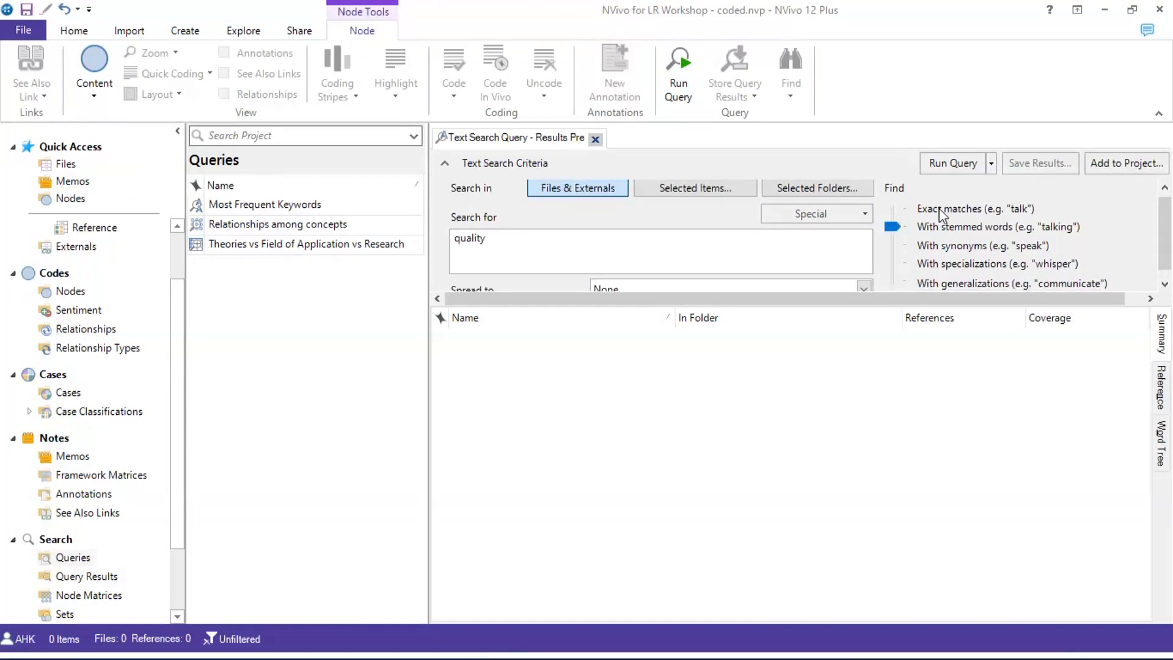
left_click_drag(888, 231, 887, 234)
left_click_drag(895, 269, 895, 265)
left_click_drag(895, 267, 896, 244)
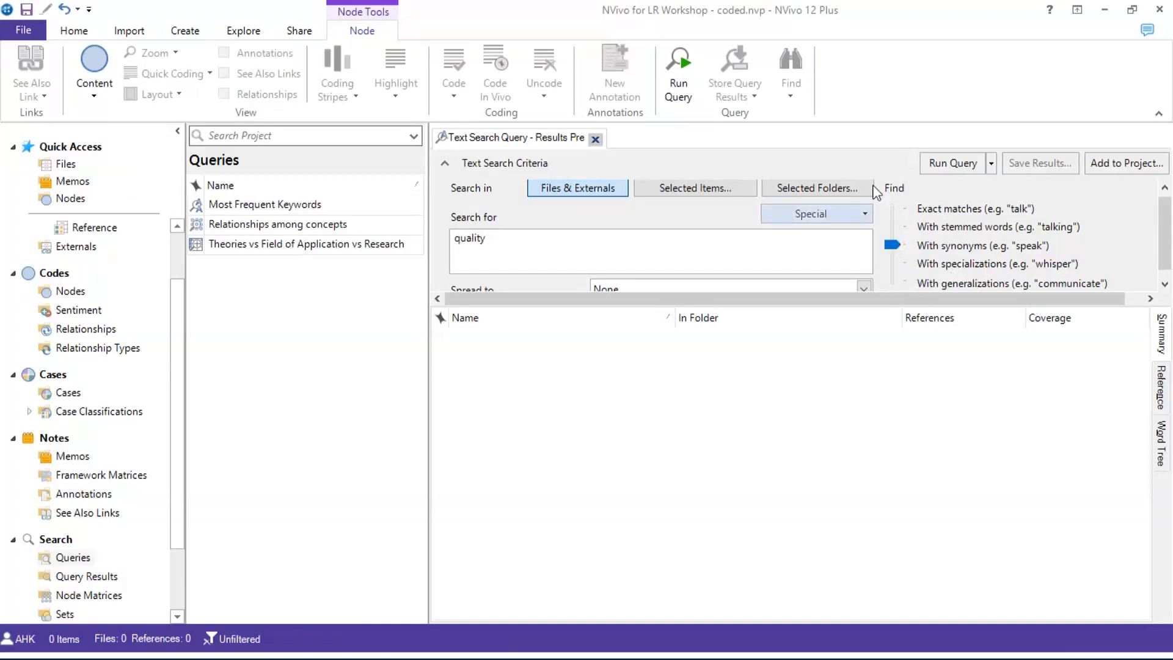
Run the 'quality' search, inspect highlights in the 136-match article, then close both tabs
left_click(955, 163)
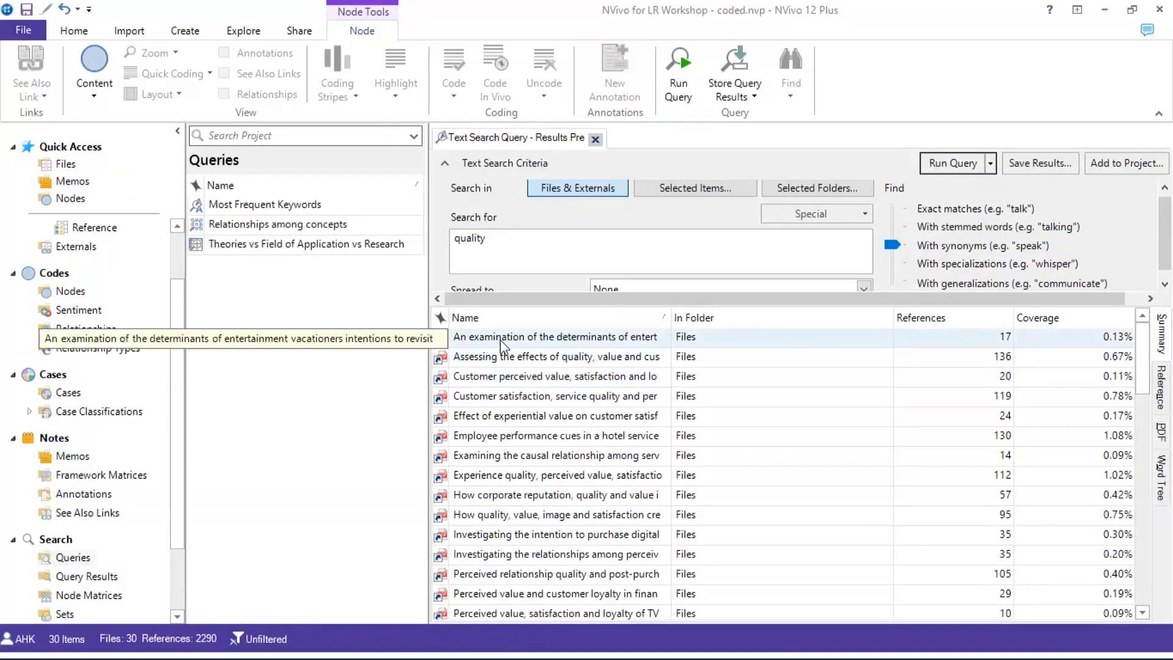
left_click(1001, 359)
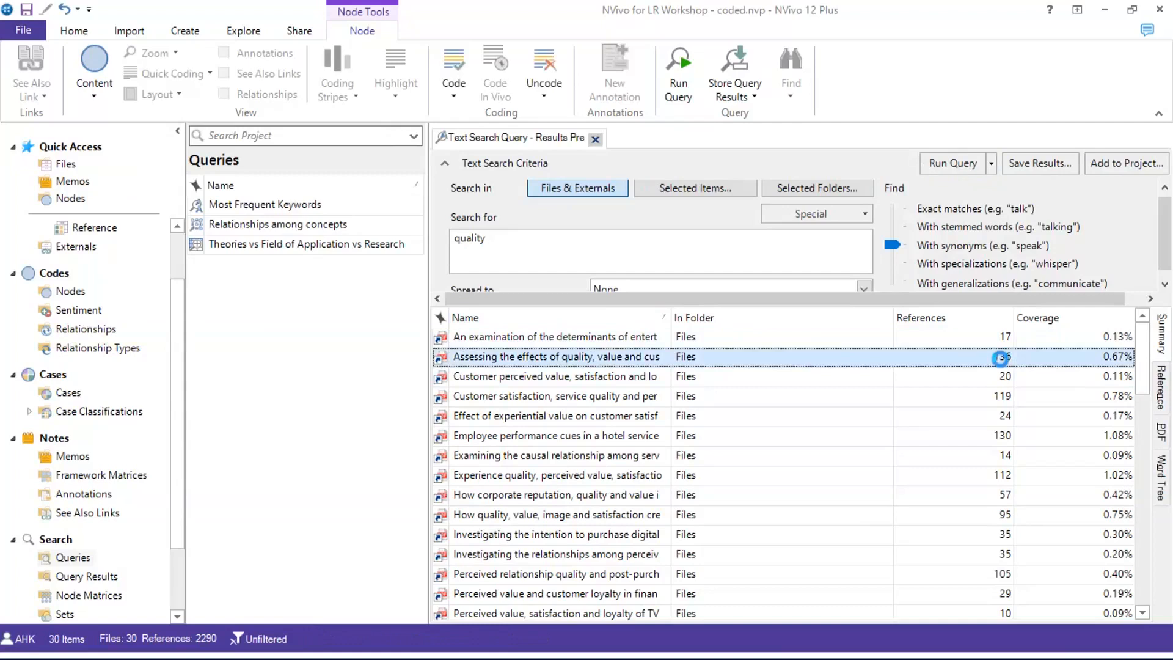
double_click(1000, 359)
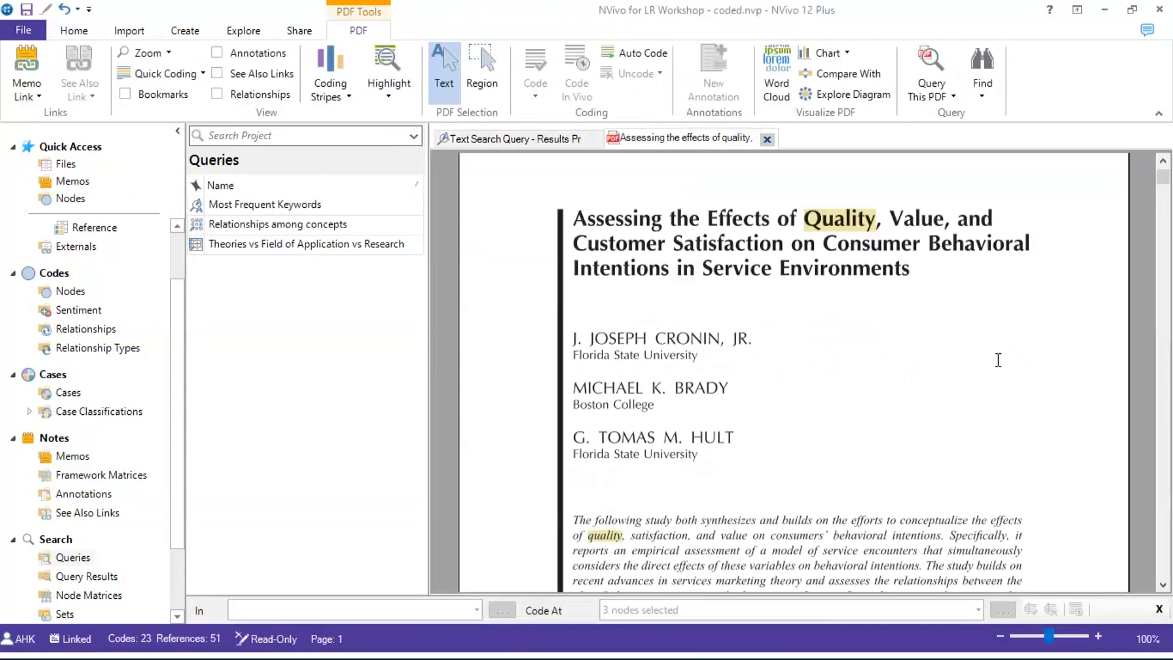
scroll(999, 360, "down", 3)
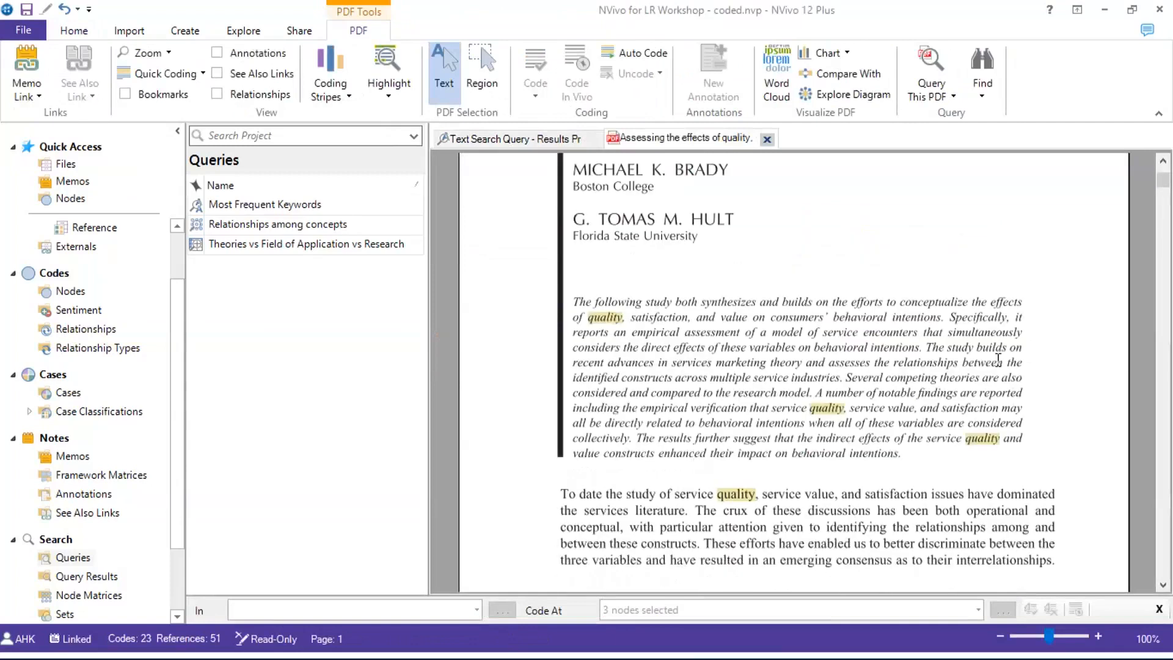
left_click(767, 140)
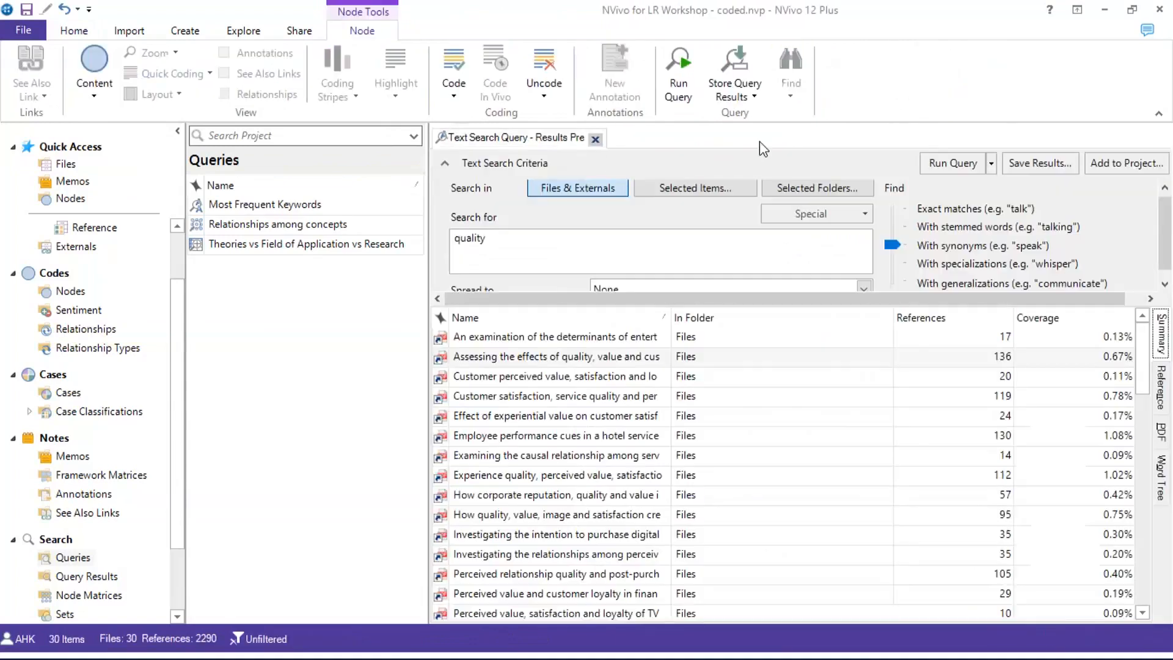
left_click(597, 139)
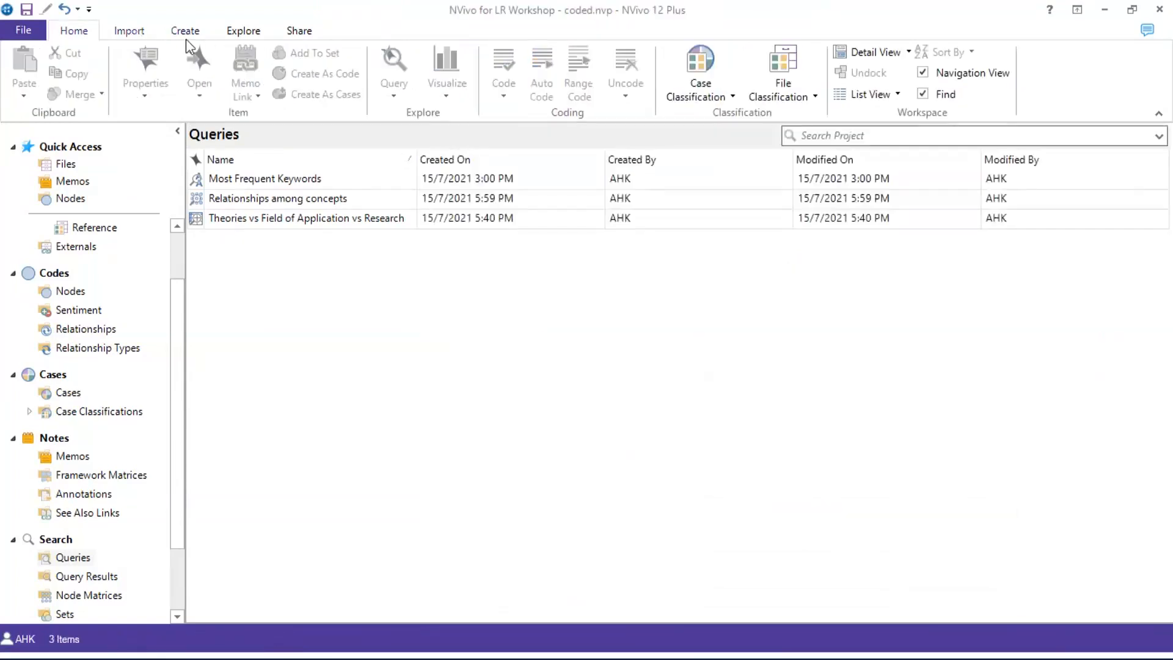
Run a Word Frequency query with minimum word length 5 and scroll the results led by 'value'
left_click(236, 30)
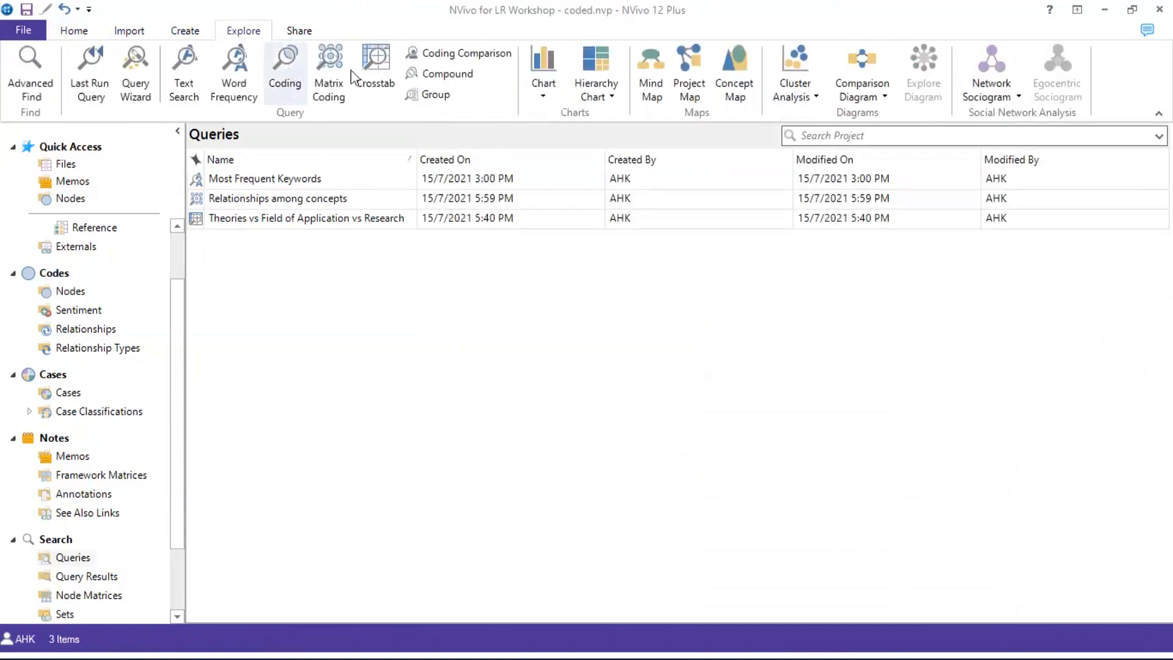
left_click(220, 81)
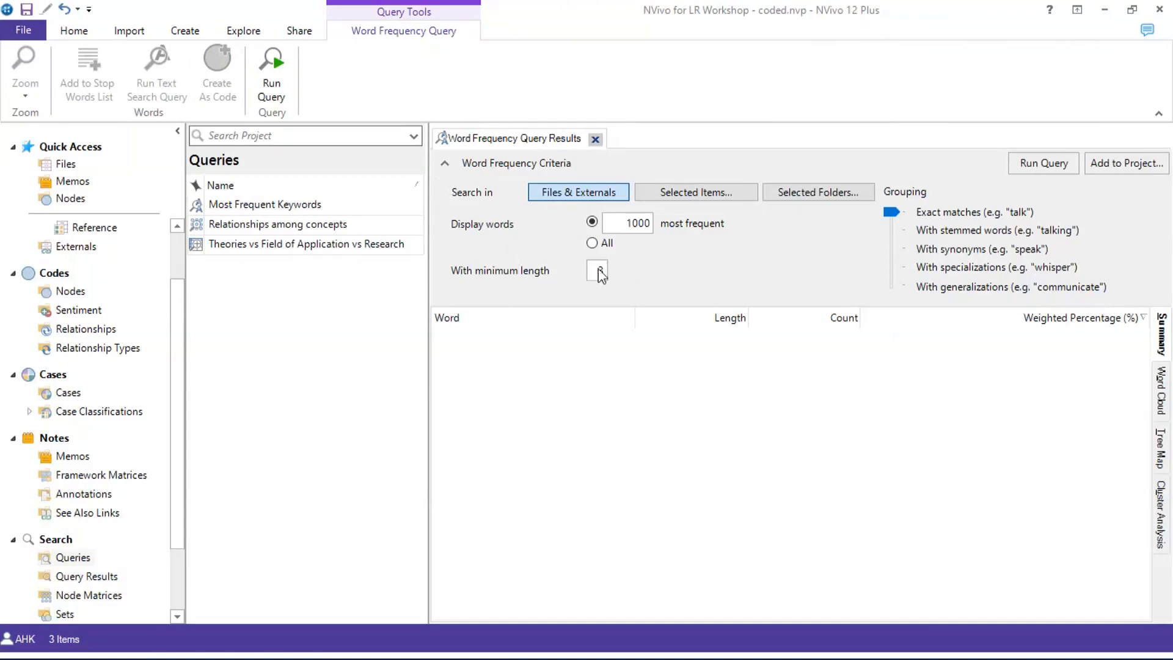
left_click_drag(599, 270, 620, 275)
type("5")
left_click(1046, 162)
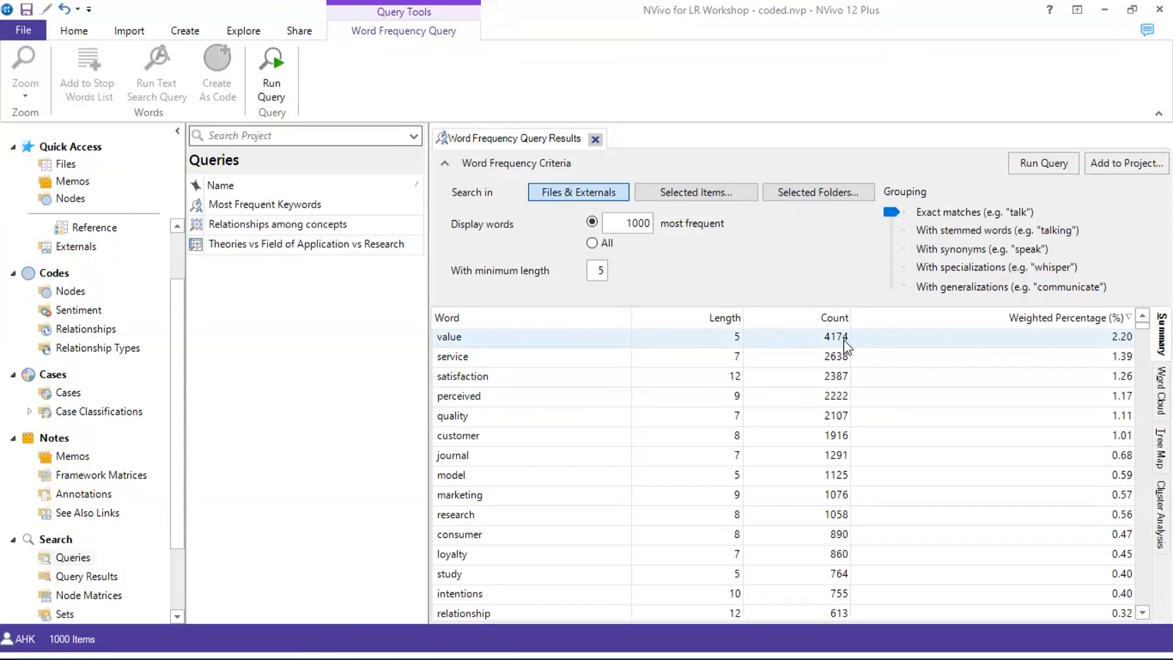
scroll(800, 448, "down", 15)
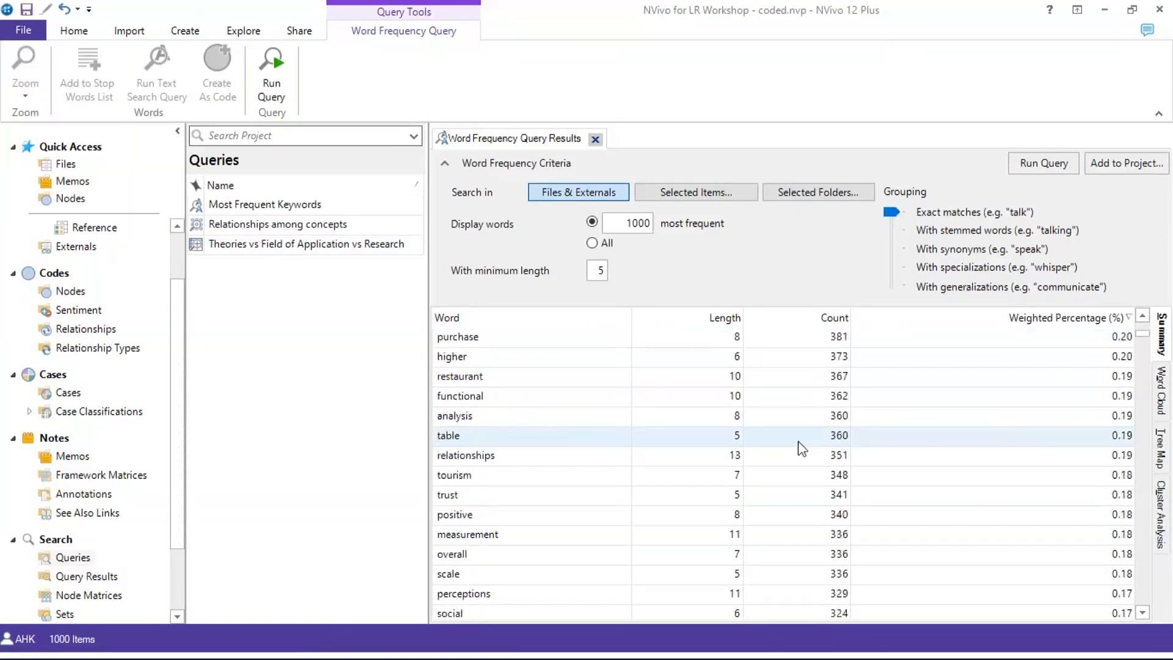
Close the word frequency results and reopen the saved 'Theories vs Field of Application vs Research' query
left_click(594, 140)
right_click(552, 300)
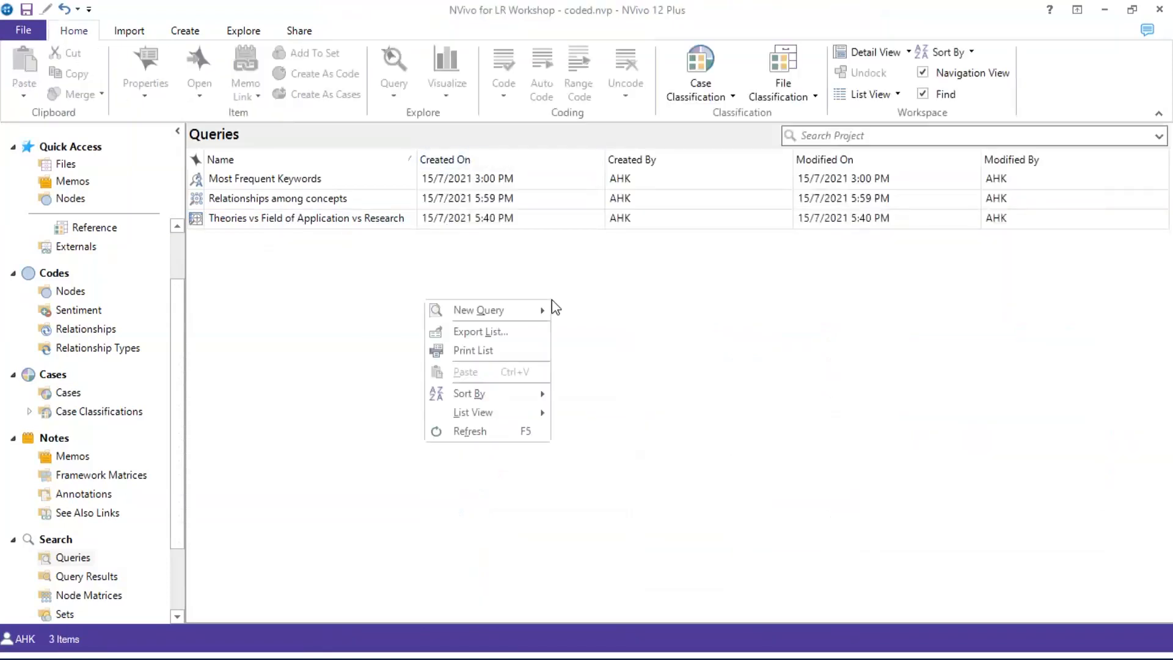
mouse_move(540, 312)
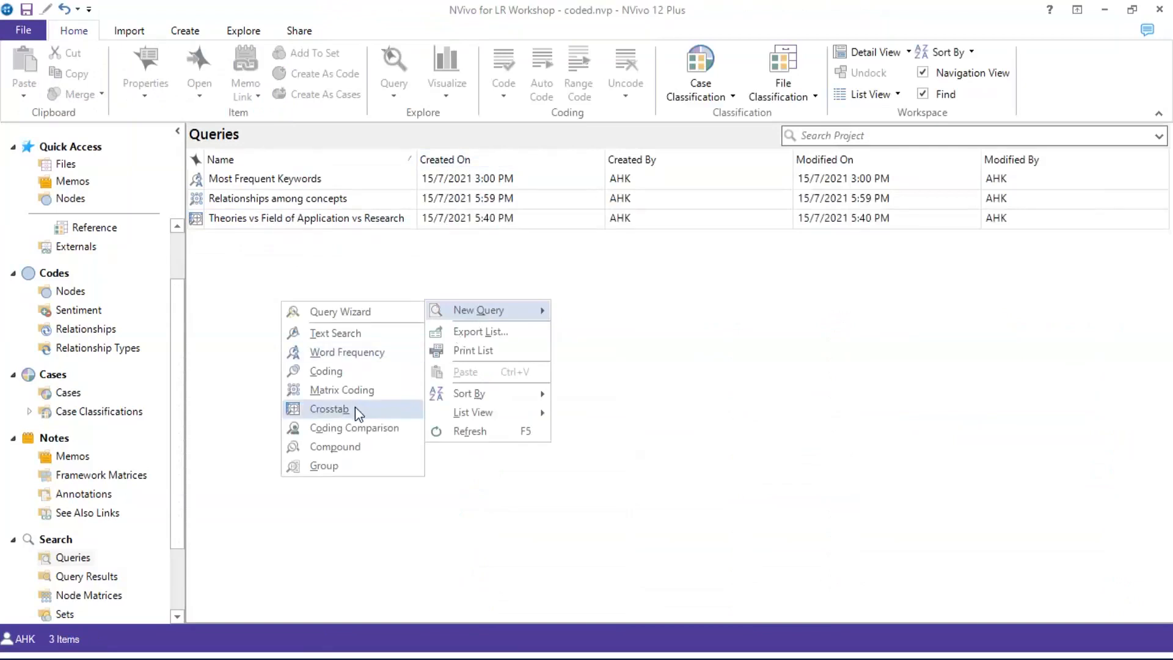
left_click(835, 354)
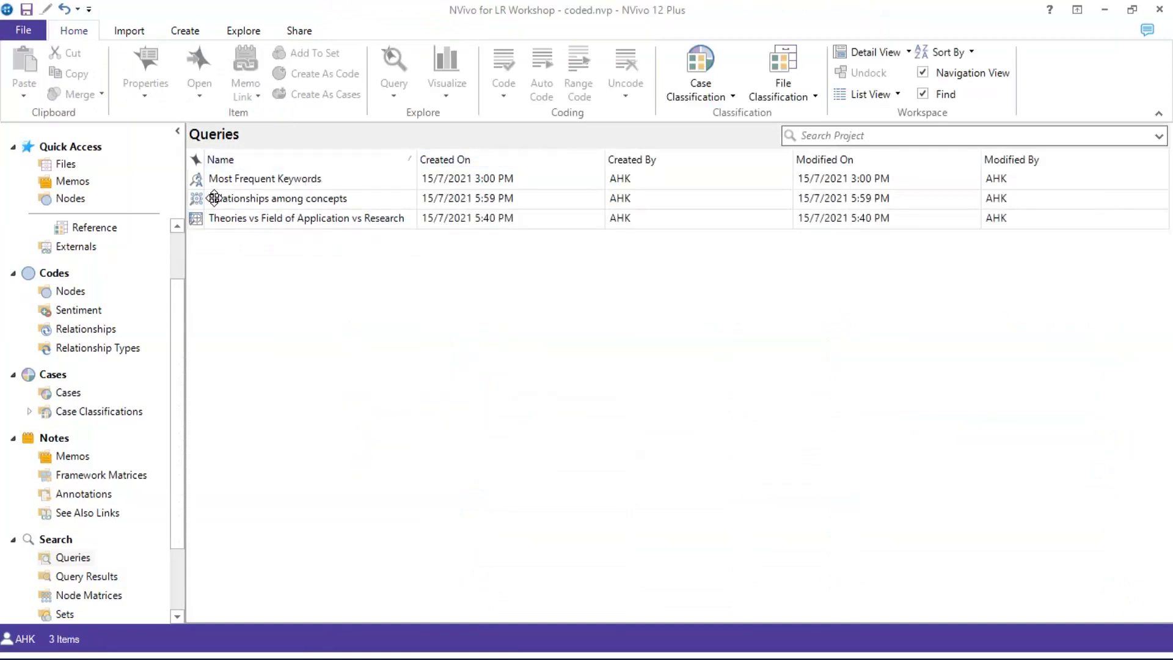
left_click(253, 217)
double_click(252, 218)
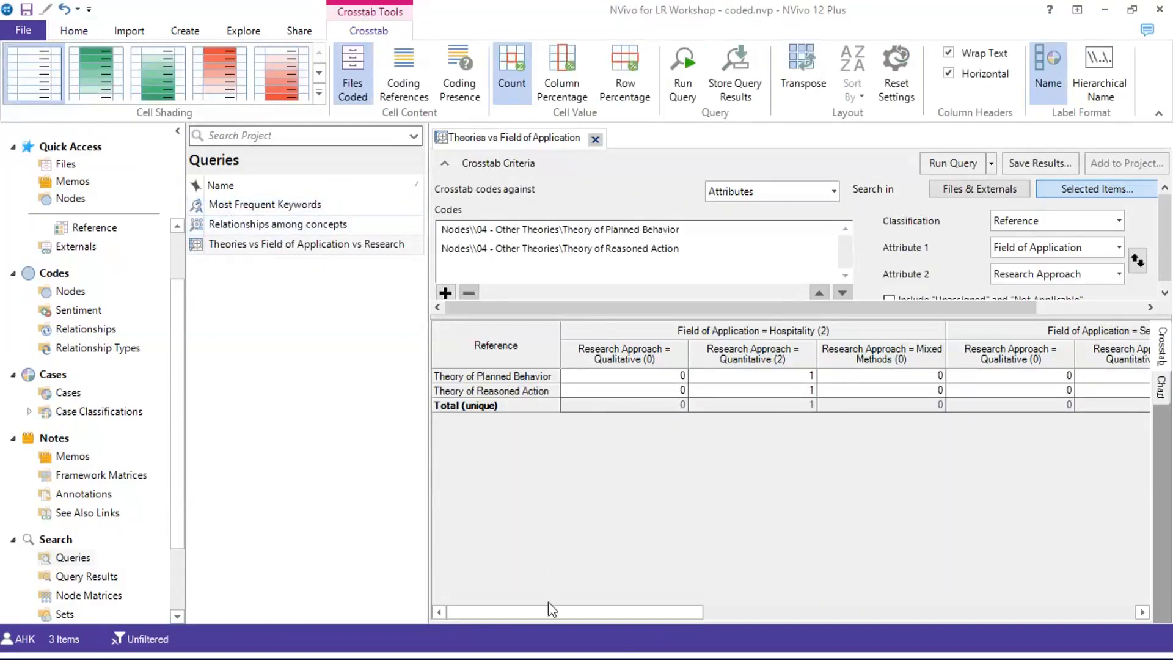
mouse_move(542, 611)
left_mouse_down()
mouse_move(895, 652)
mouse_move(628, 603)
mouse_move(529, 602)
left_mouse_up()
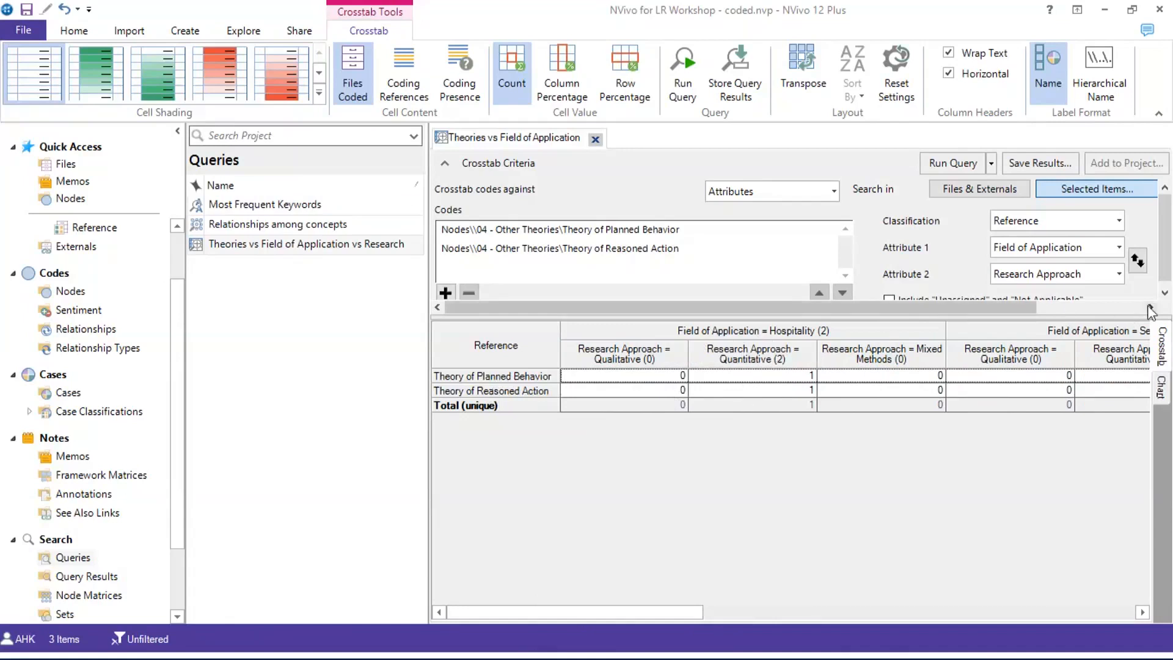
Close the reopened saved crosstab query
left_click(594, 139)
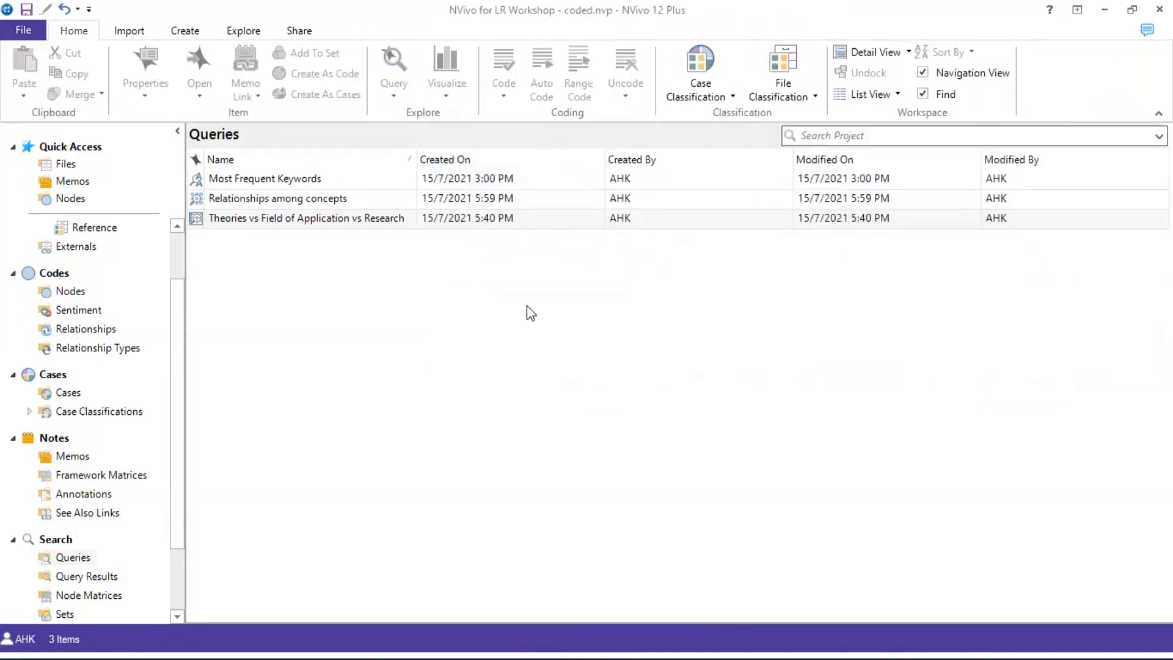
right_click(526, 306)
mouse_move(515, 317)
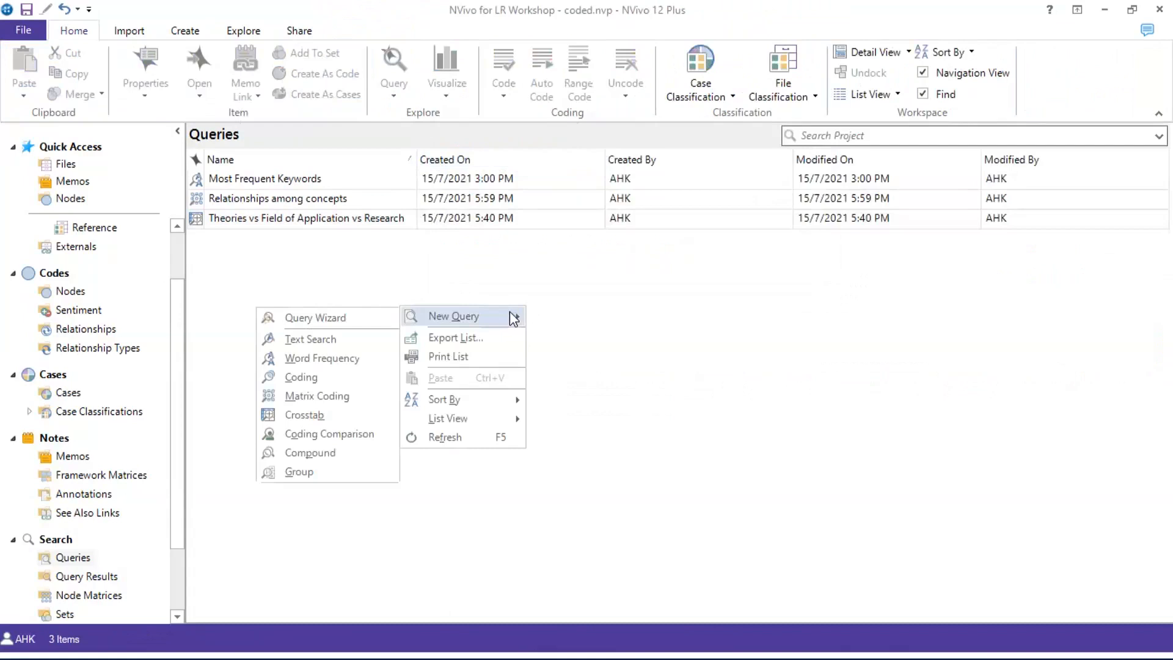
left_click(225, 361)
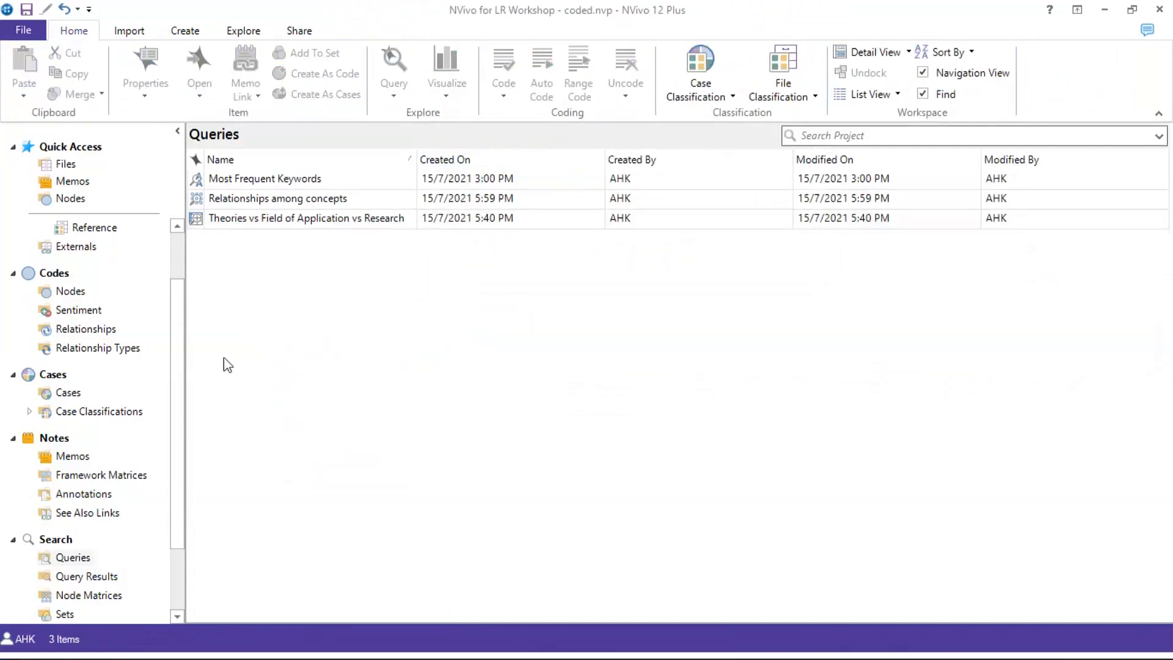
Create a new Crosstab query that crosstabs codes against Attributes
right_click(505, 361)
mouse_move(570, 371)
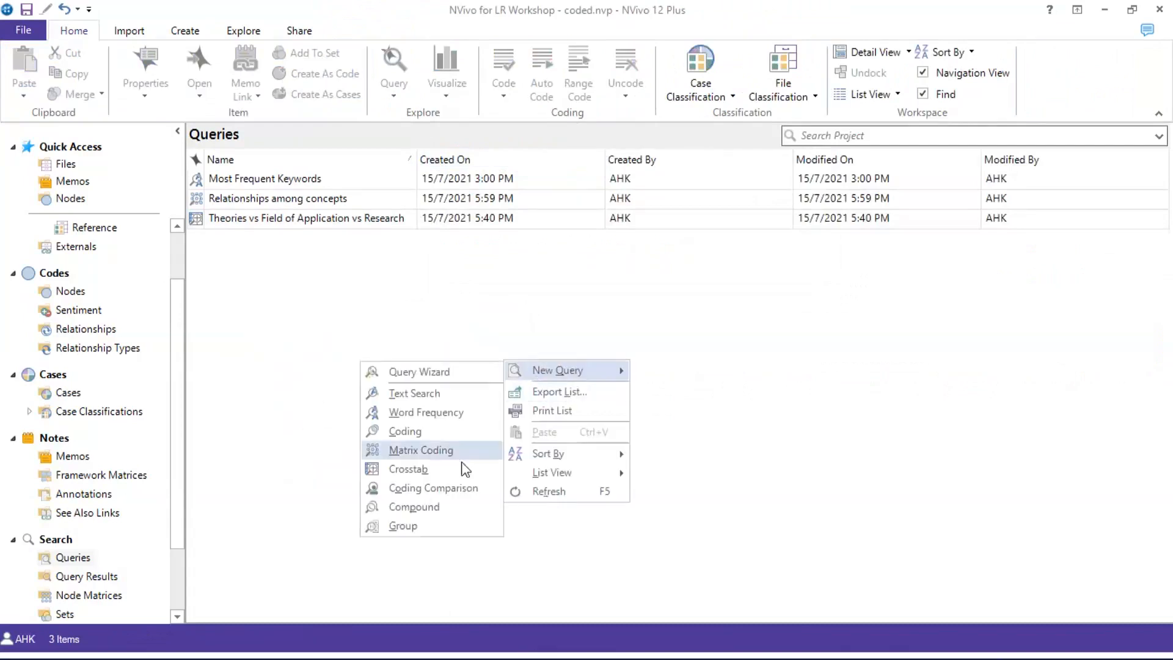
left_click(449, 466)
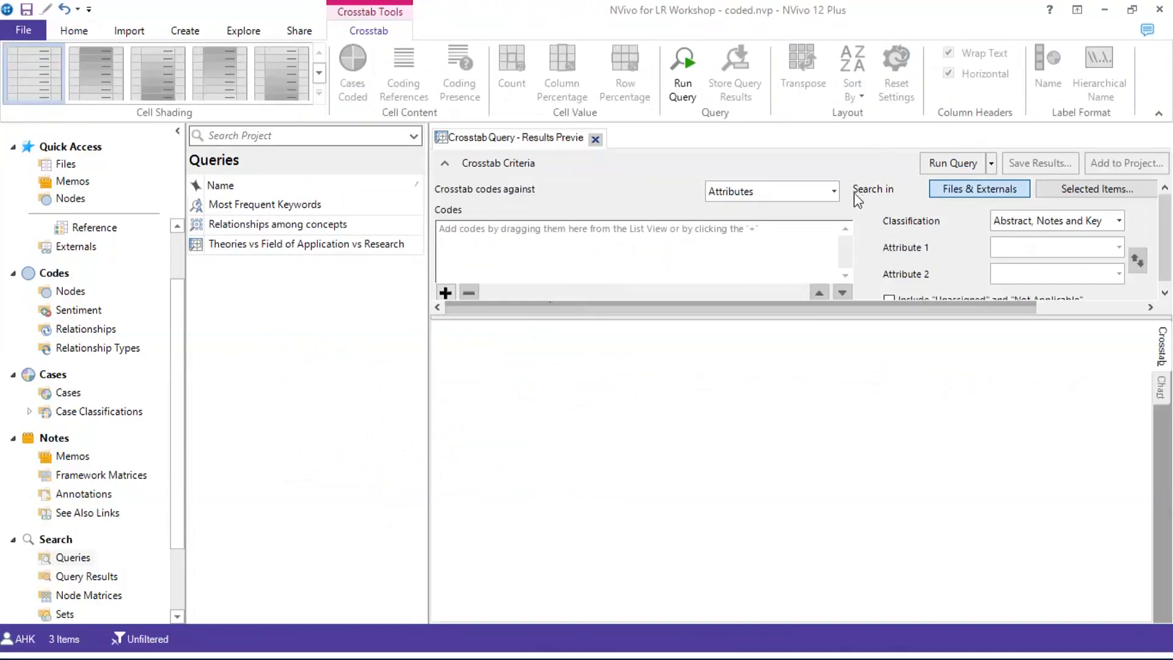
left_click(834, 192)
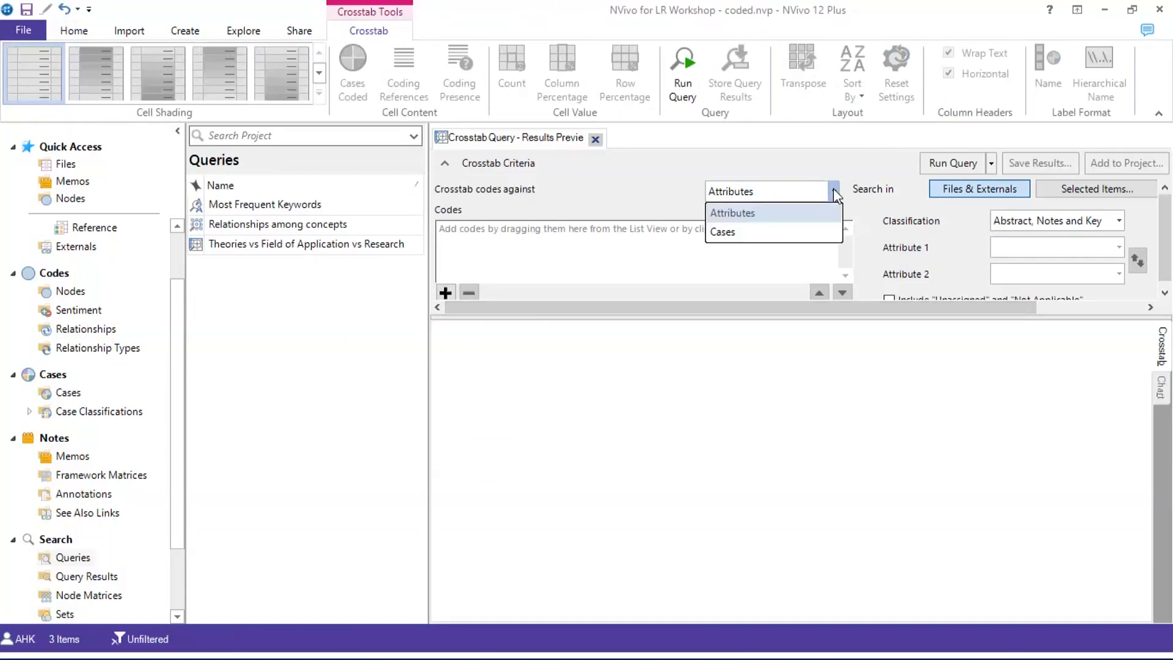
left_click(815, 218)
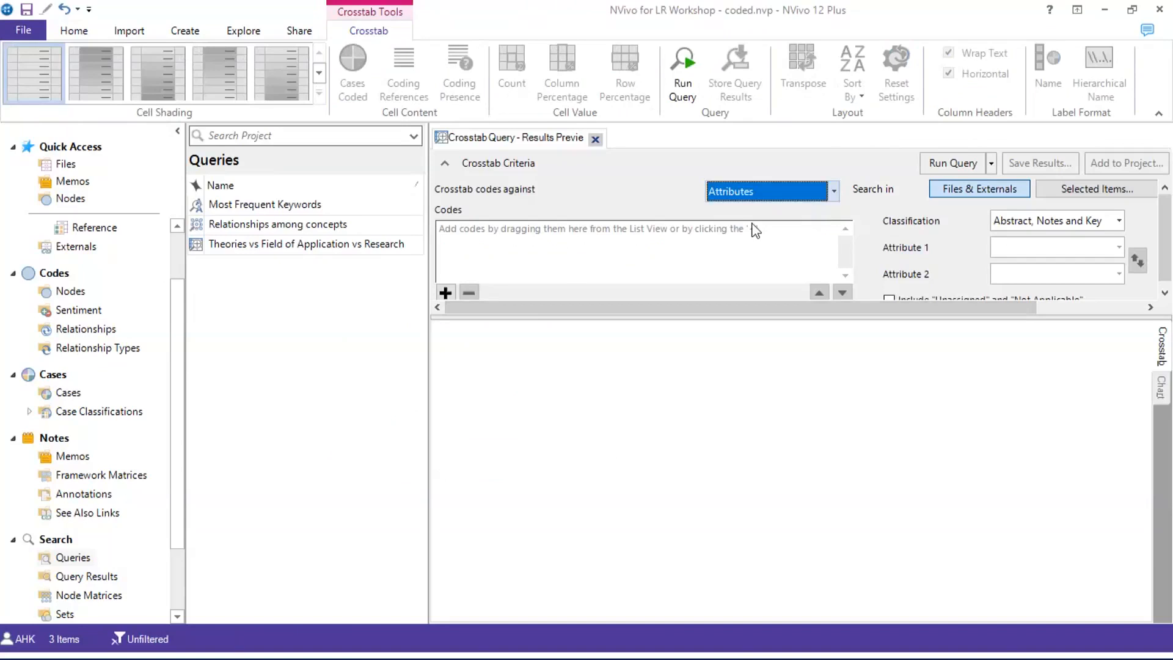
Add the Monroe (1990), Zeithaml (1988), Sheth et. al (1991) and Holbrook (1999) codes from 03 - Theories of Value
left_click(445, 292)
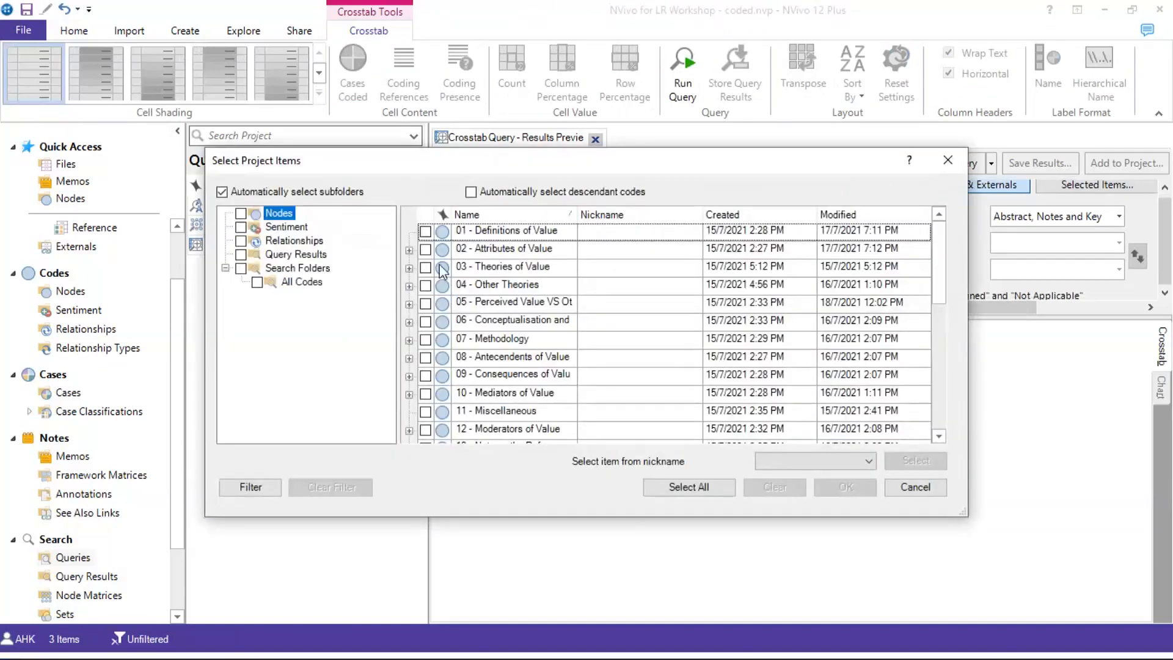
left_click_drag(452, 171, 458, 207)
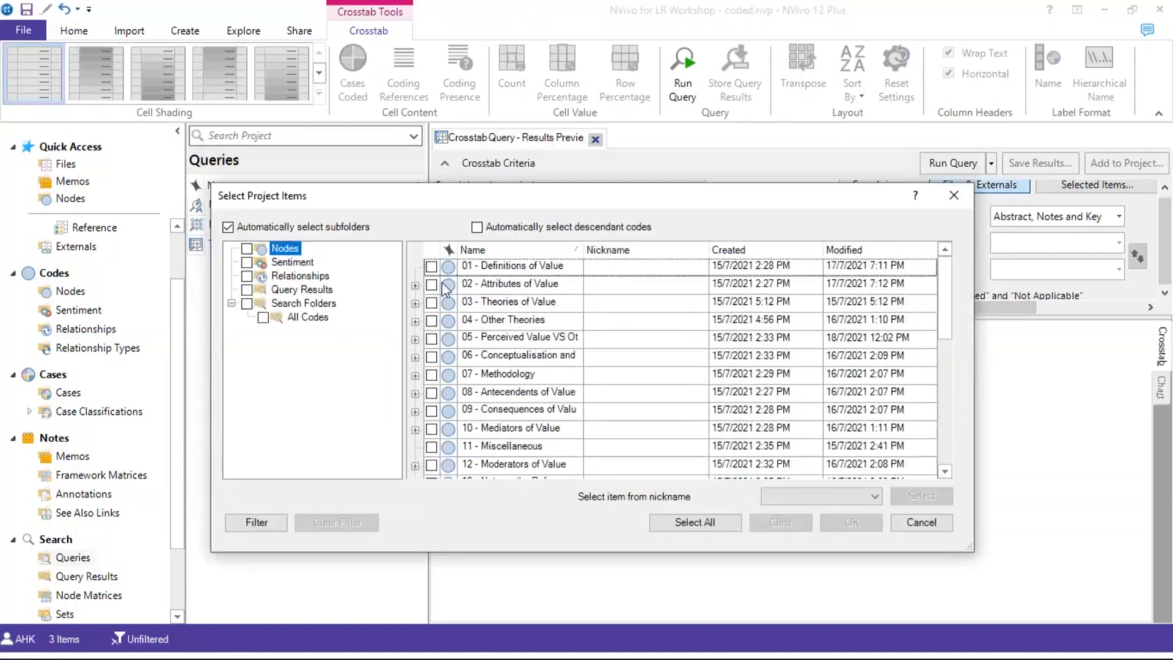
left_click(415, 322)
left_click(416, 322)
left_click(415, 304)
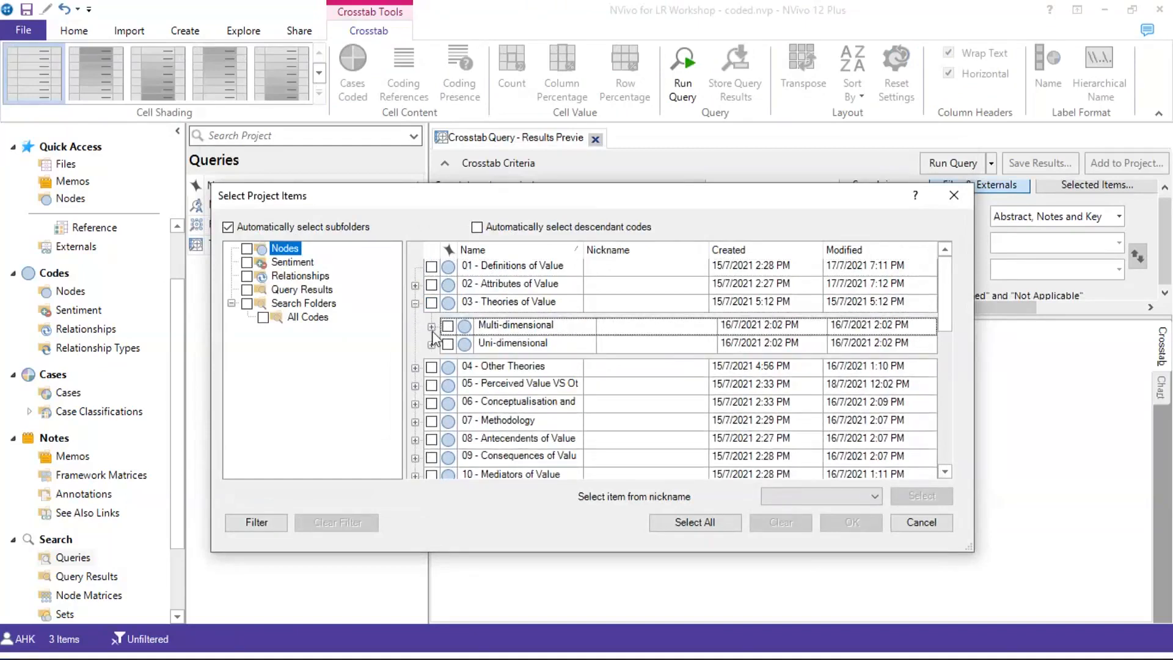
left_click(431, 328)
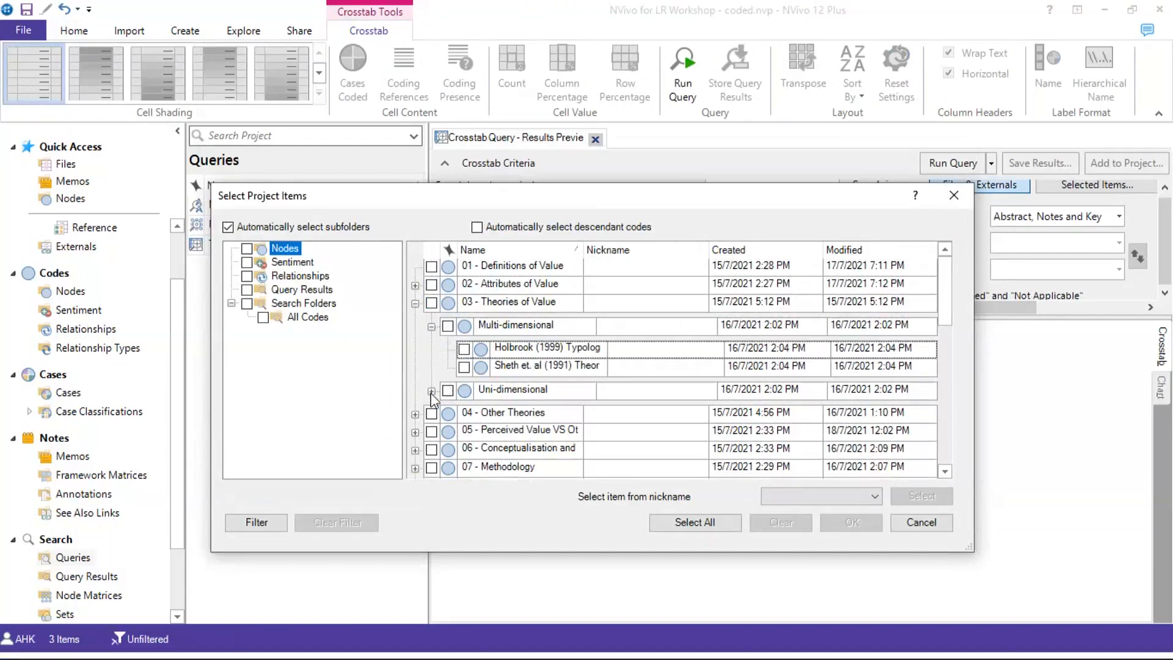
left_click(431, 391)
left_click(464, 413)
left_click(464, 432)
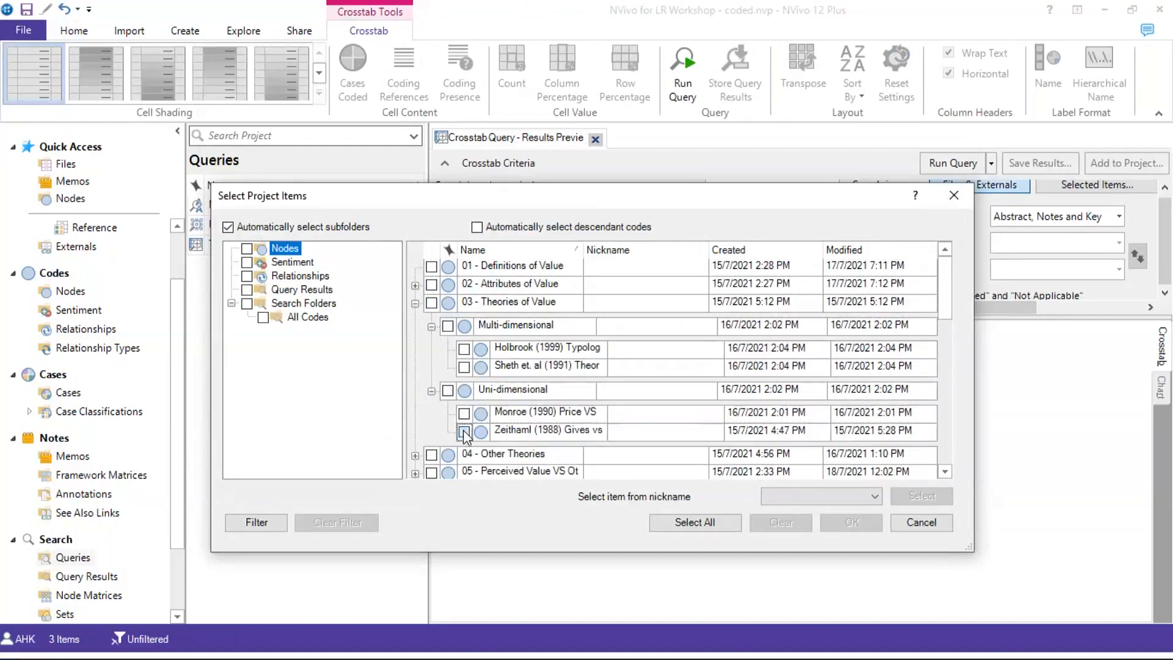
left_click(464, 367)
left_click(464, 349)
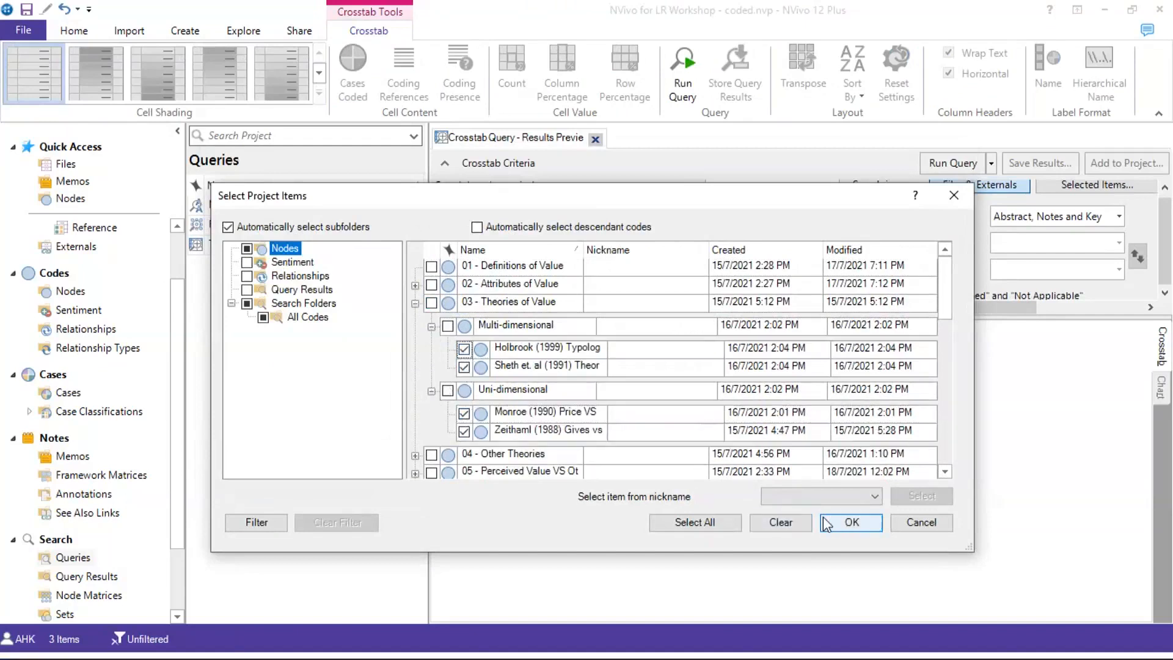
left_click(863, 521)
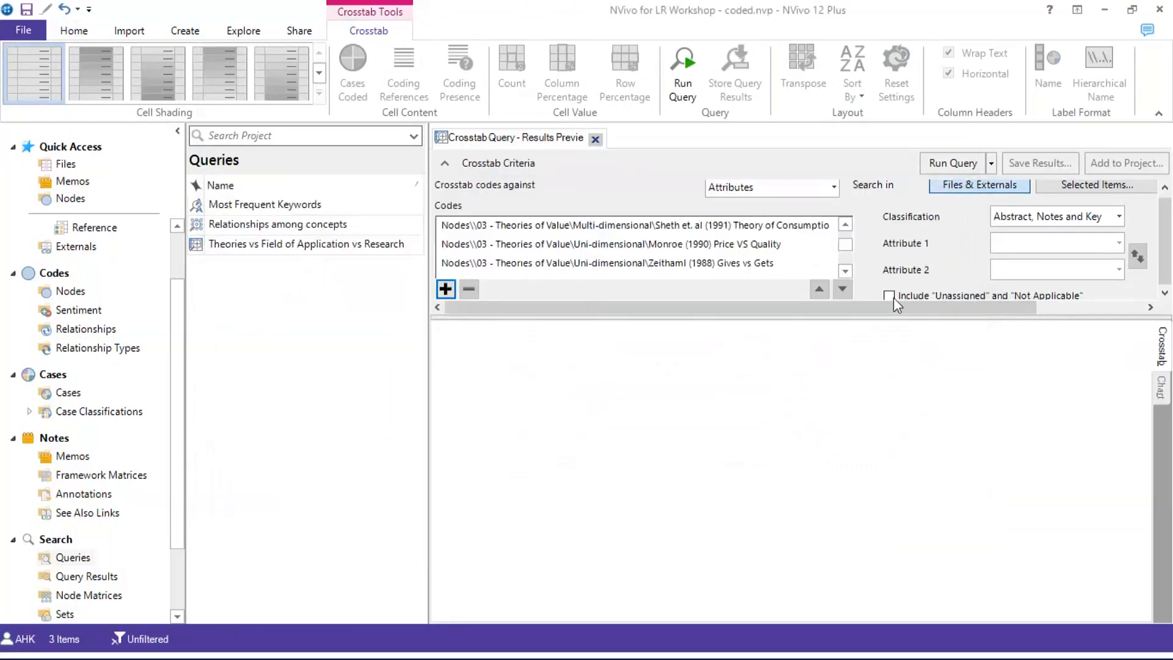
Choose the Reference classification, with Research Approach as attribute 1 and Sample Size as attribute 2
left_click(1053, 218)
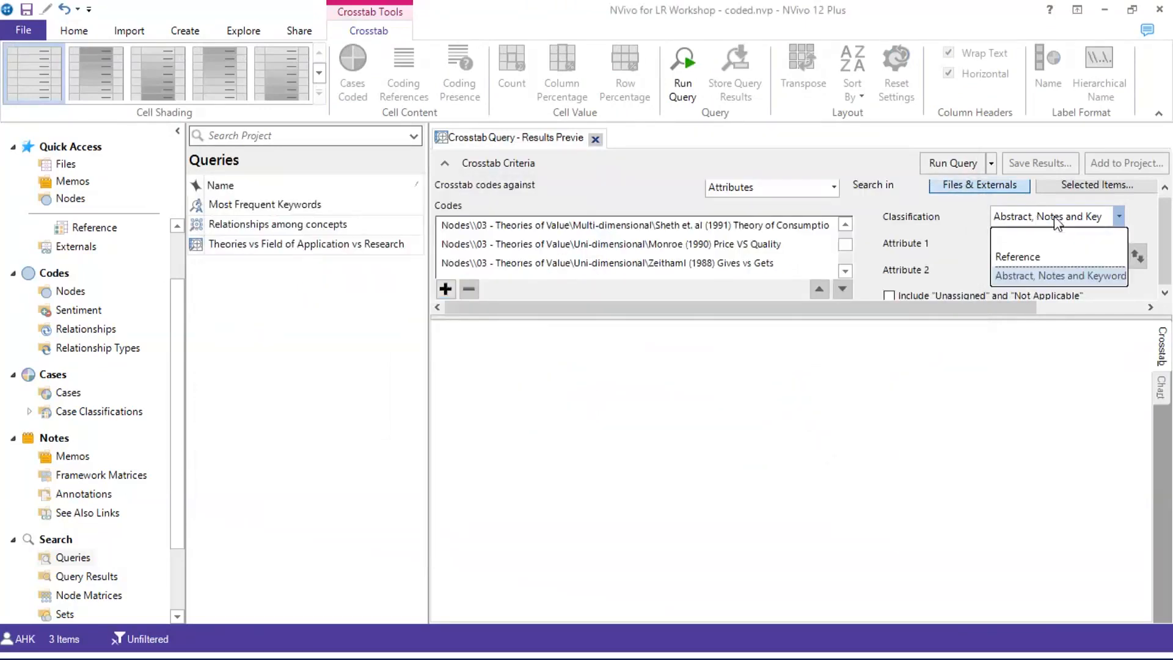
left_click(1037, 259)
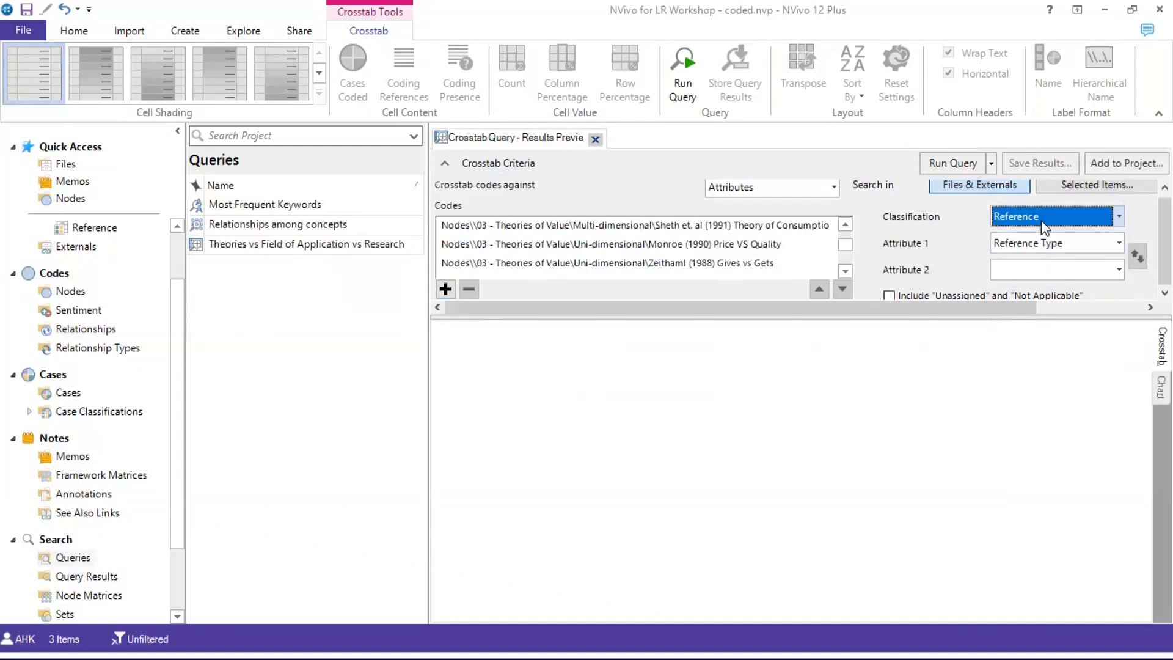
left_click(1118, 243)
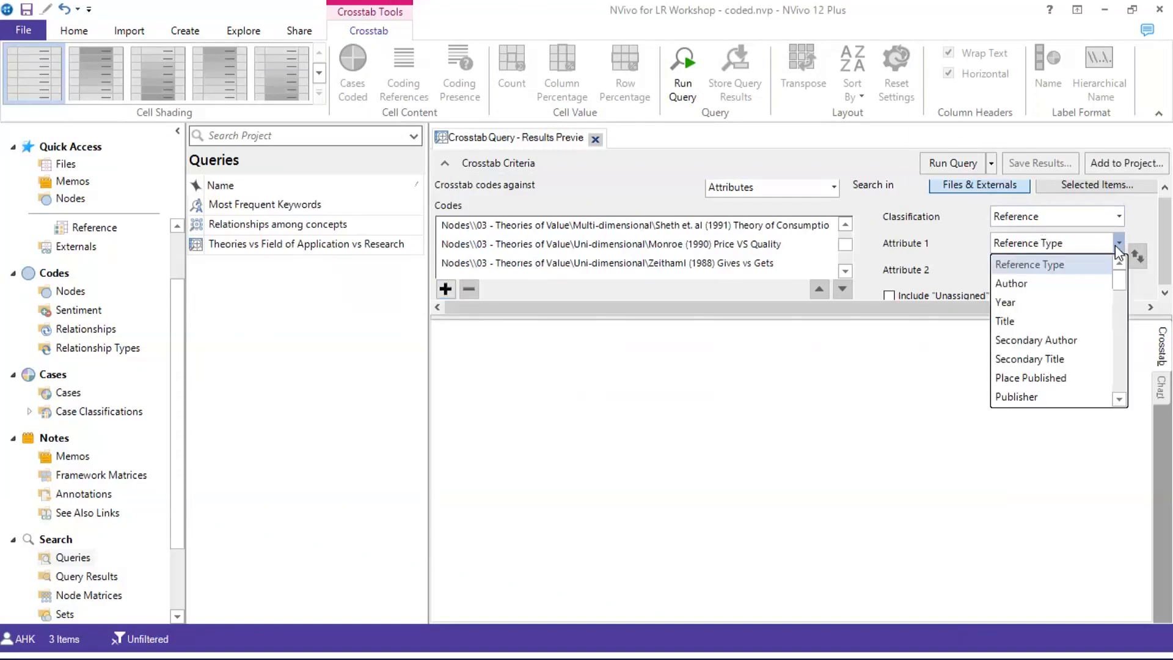
scroll(1072, 354, "down", 15)
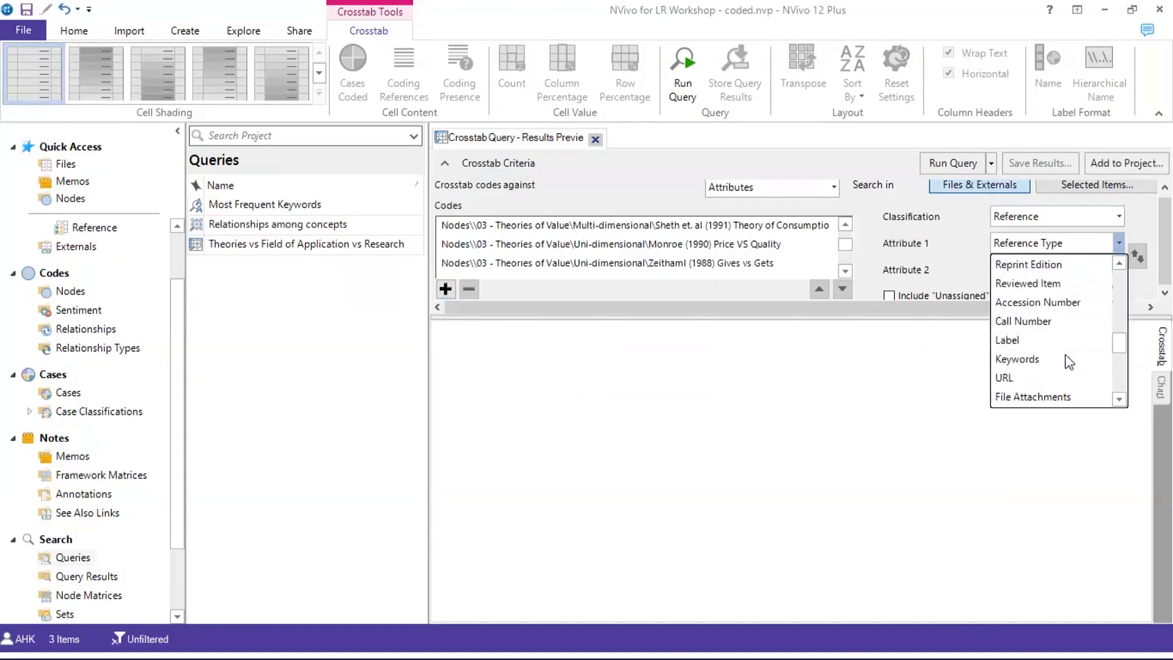
left_click(1057, 378)
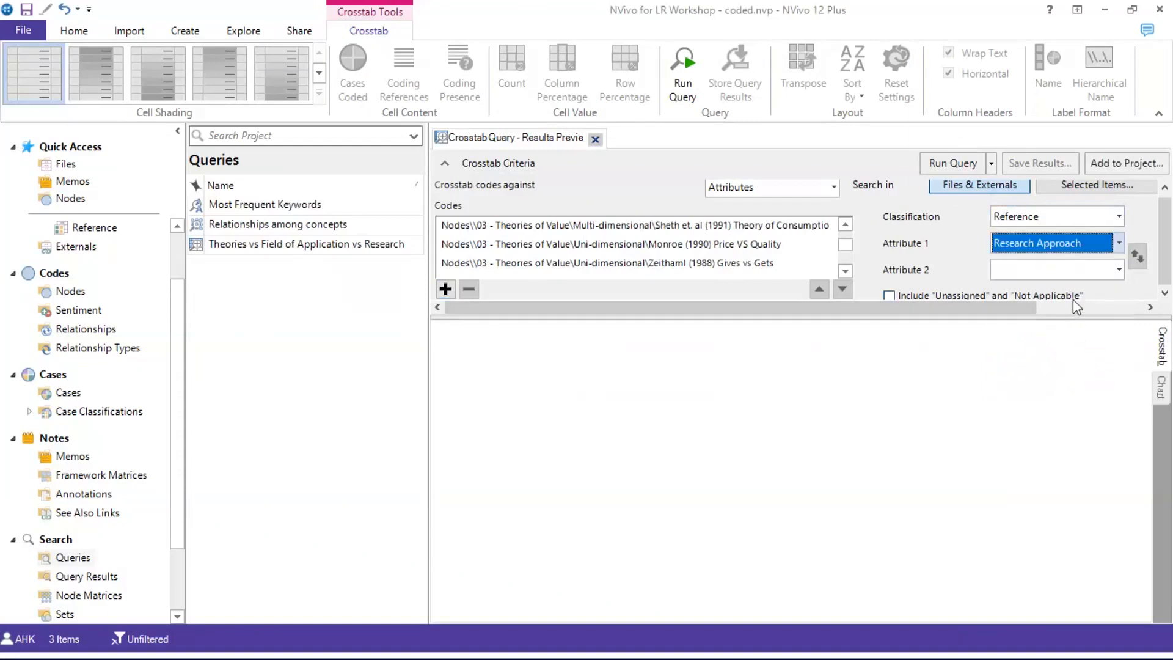
left_click(1119, 270)
scroll(1057, 401, "down", 5)
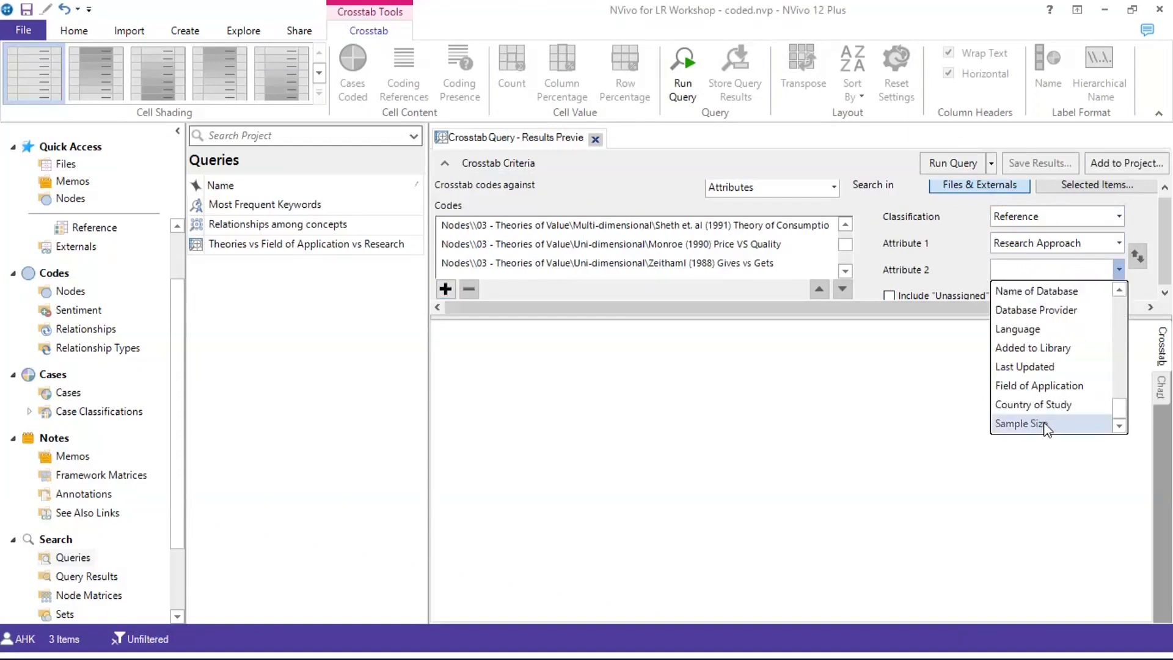
left_click(1045, 425)
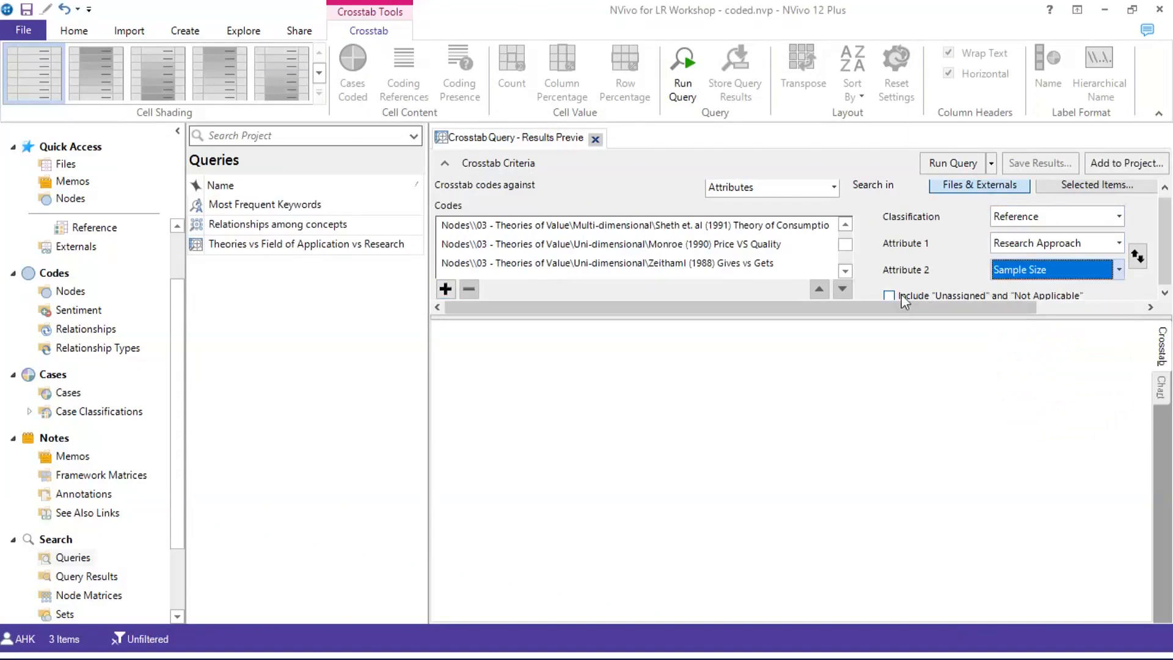
Run the crosstab and check the Zeithaml (1988) count under Quantitative, Sample Size = 275
left_click(946, 165)
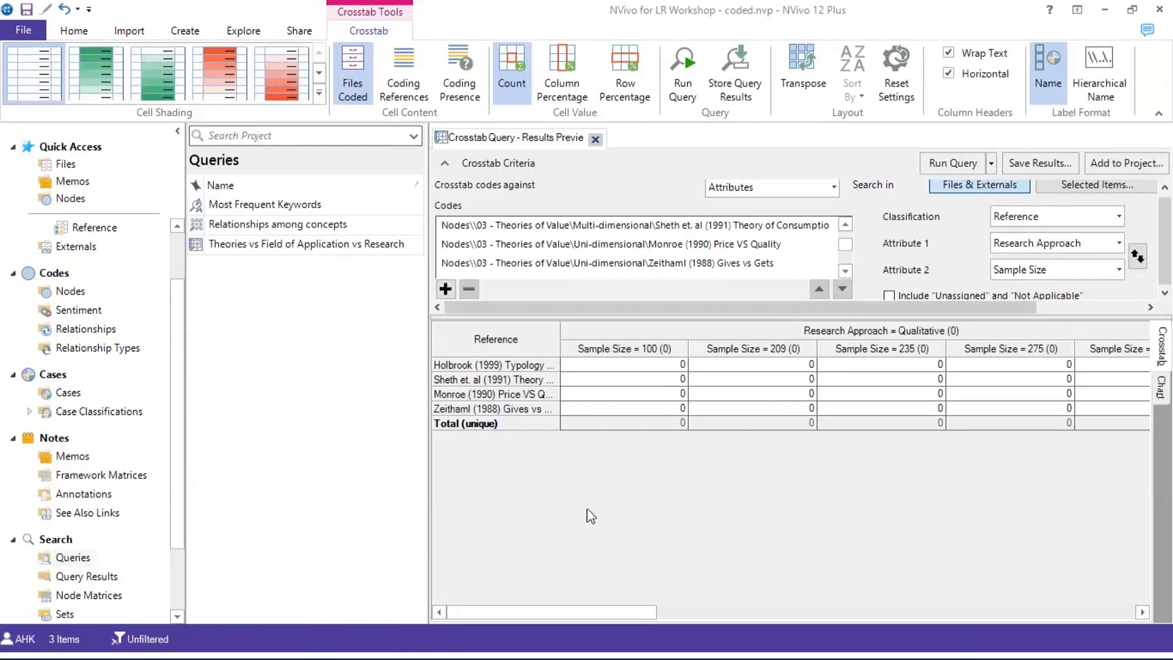
left_click_drag(518, 612, 455, 552)
left_click_drag(520, 612, 794, 608)
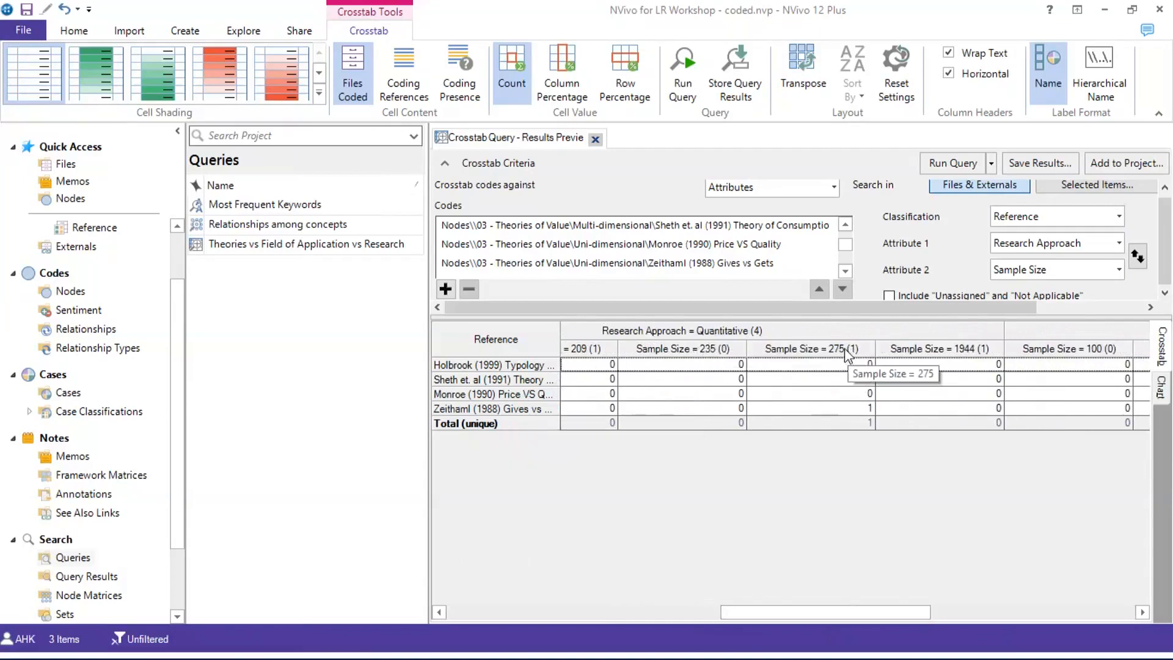
left_click(854, 416)
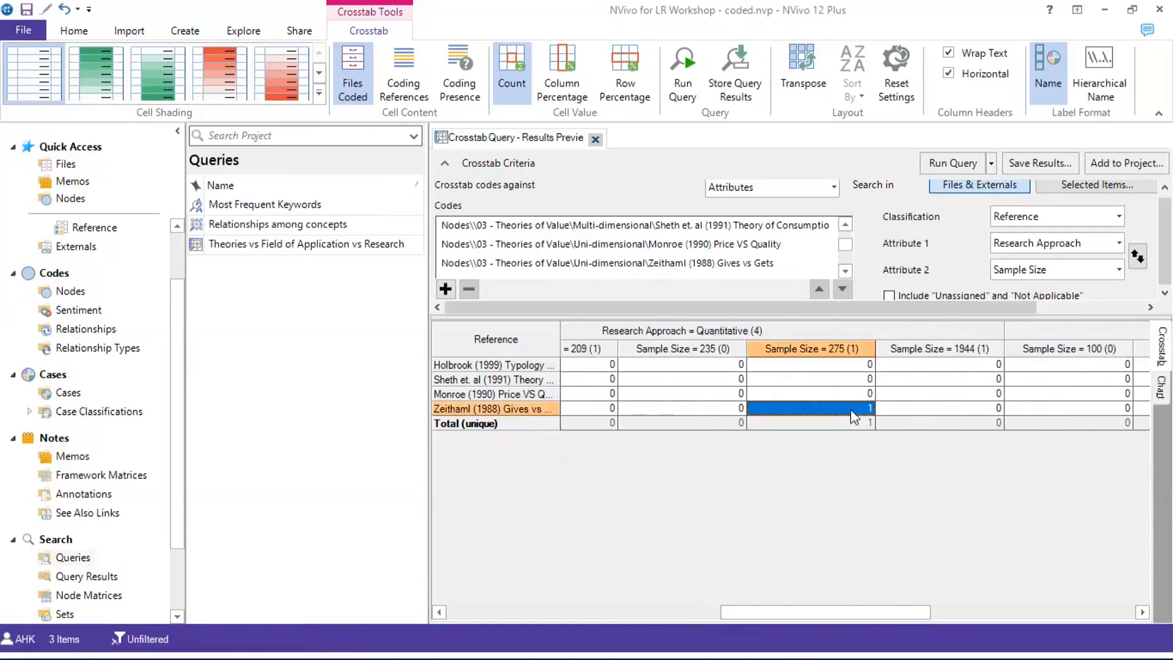